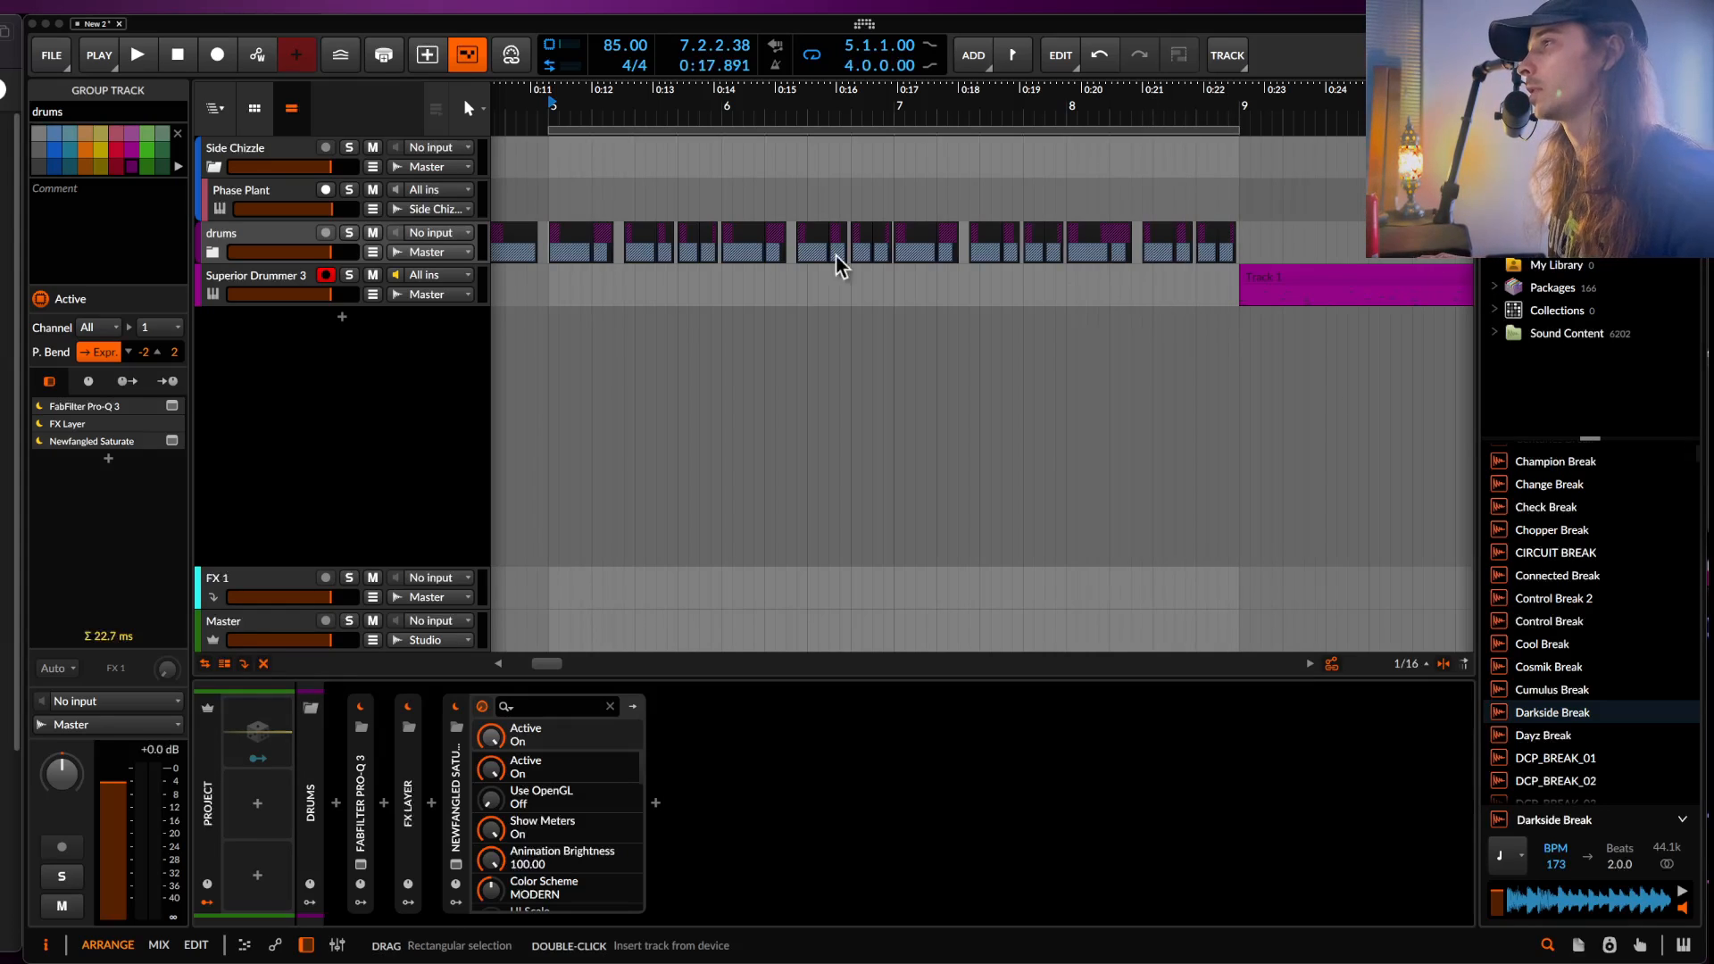
- Play back the drums group from bar 5
{"action": "left_click", "coordinate": [551, 252]}
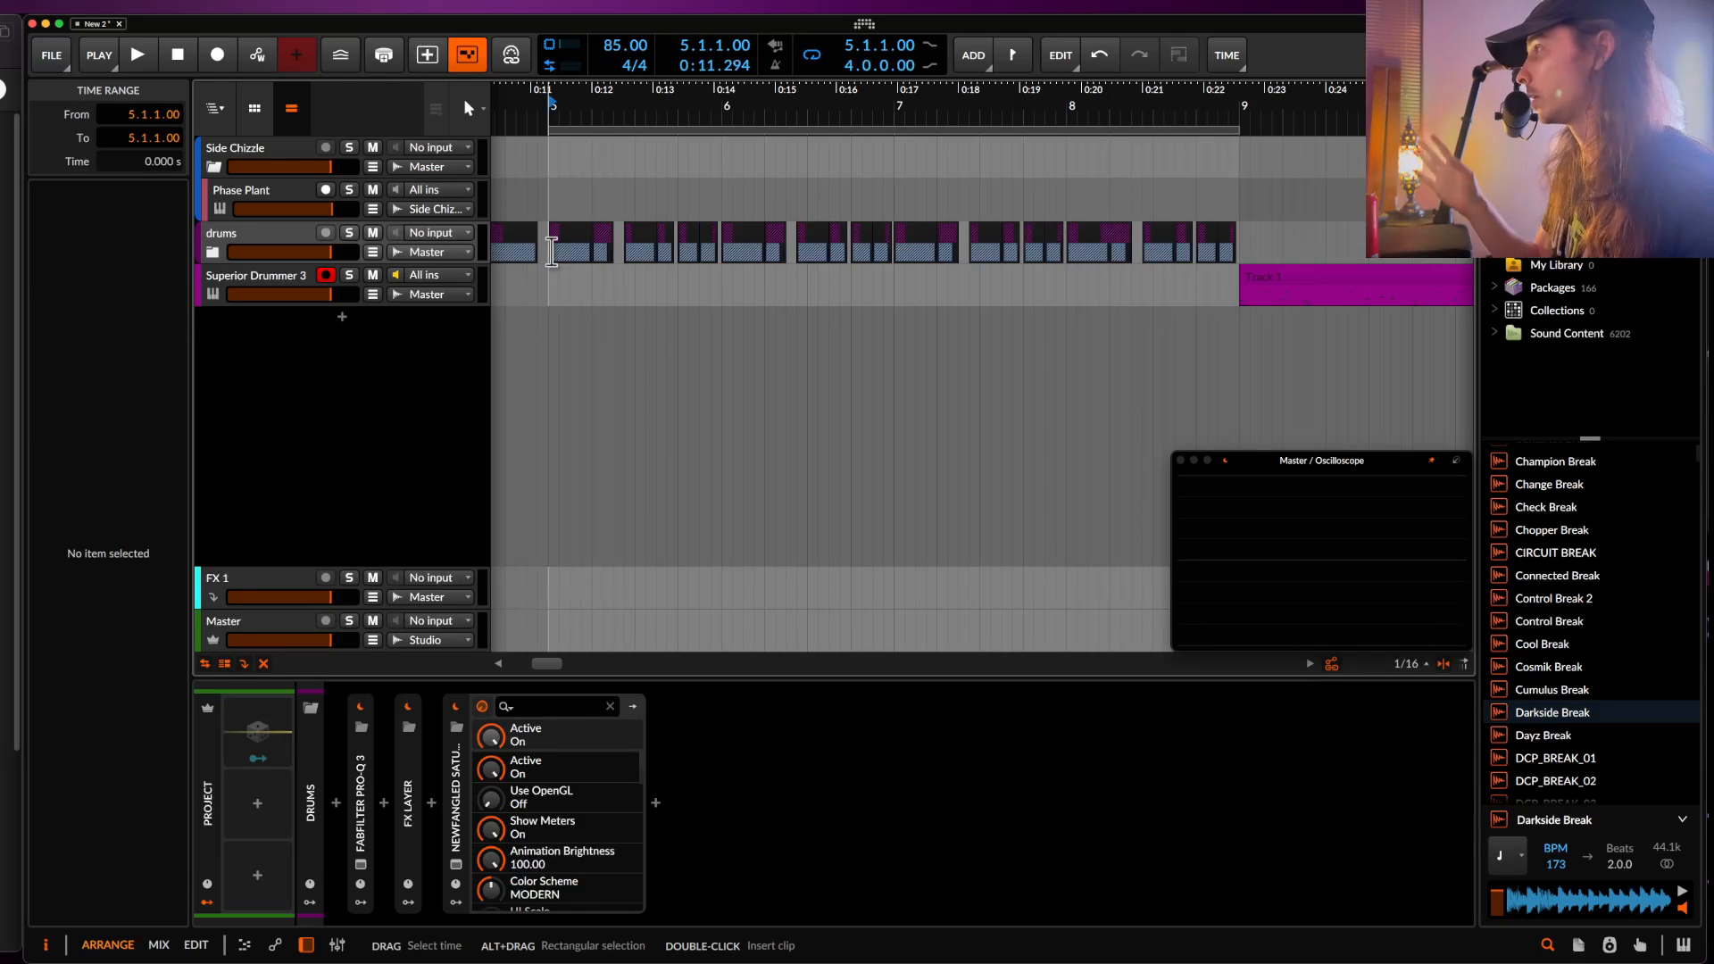
{"action": "key", "text": "space"}
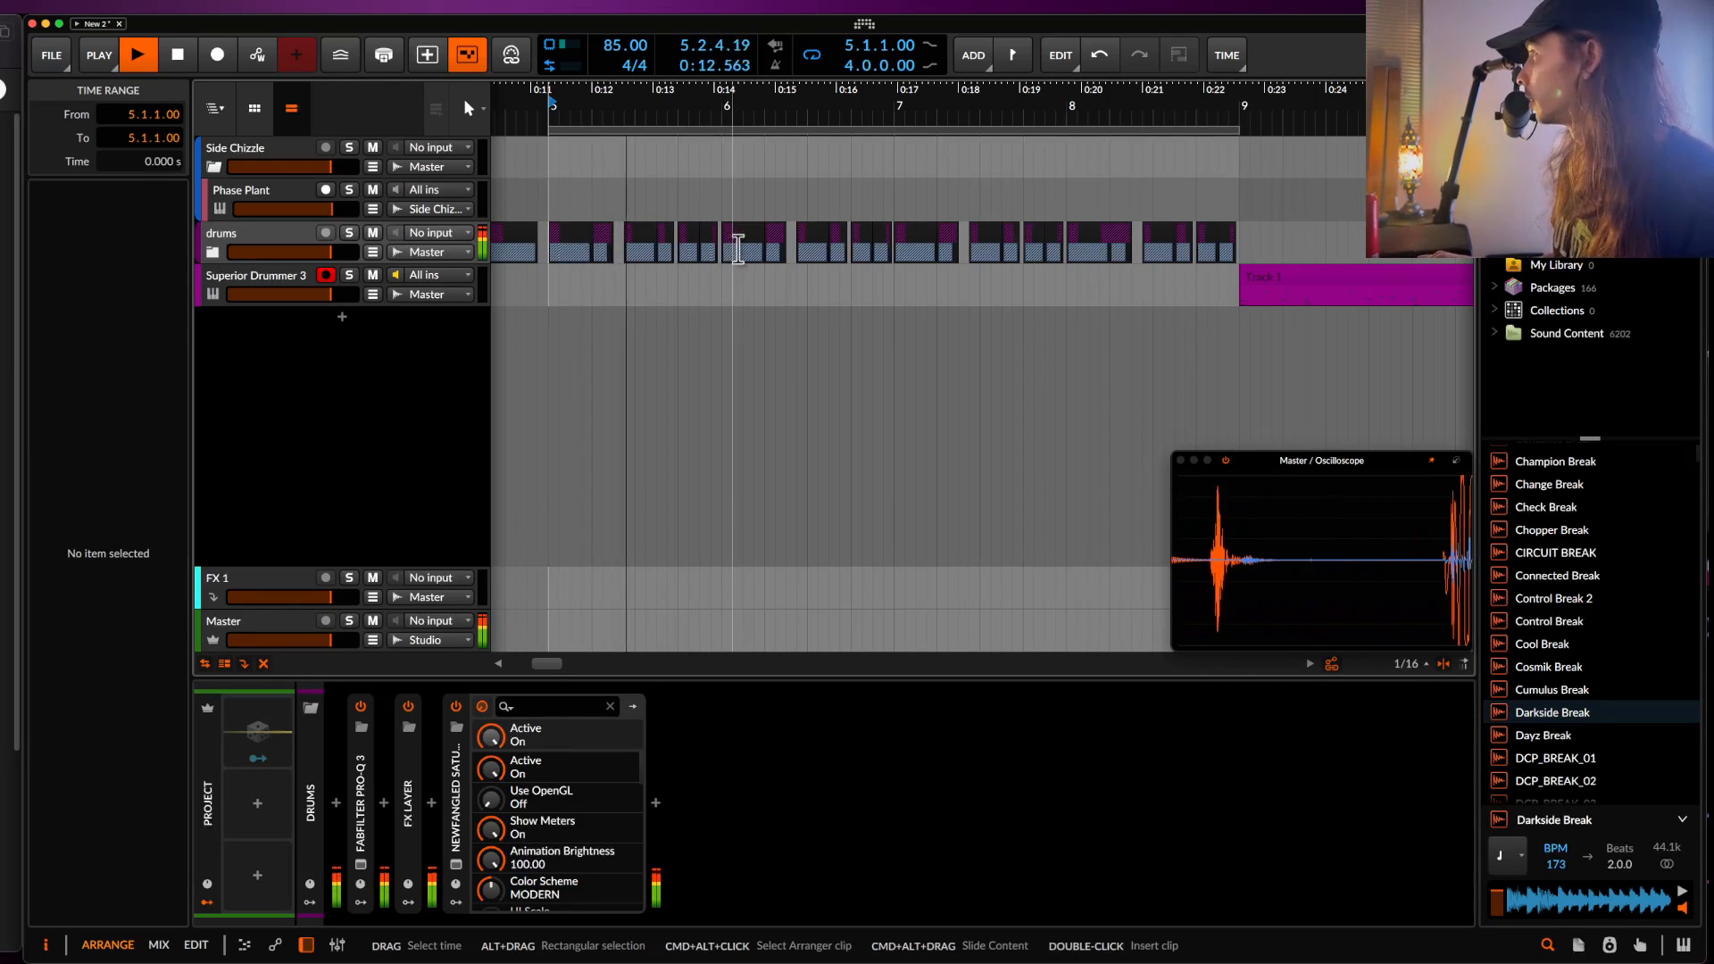
{"action": "scroll", "coordinate": [852, 252], "scroll_direction": "down", "scroll_amount": 3}
{"action": "scroll", "coordinate": [850, 254], "scroll_direction": "up", "scroll_amount": 5}
{"action": "scroll", "coordinate": [904, 243], "scroll_direction": "down", "scroll_amount": 2}
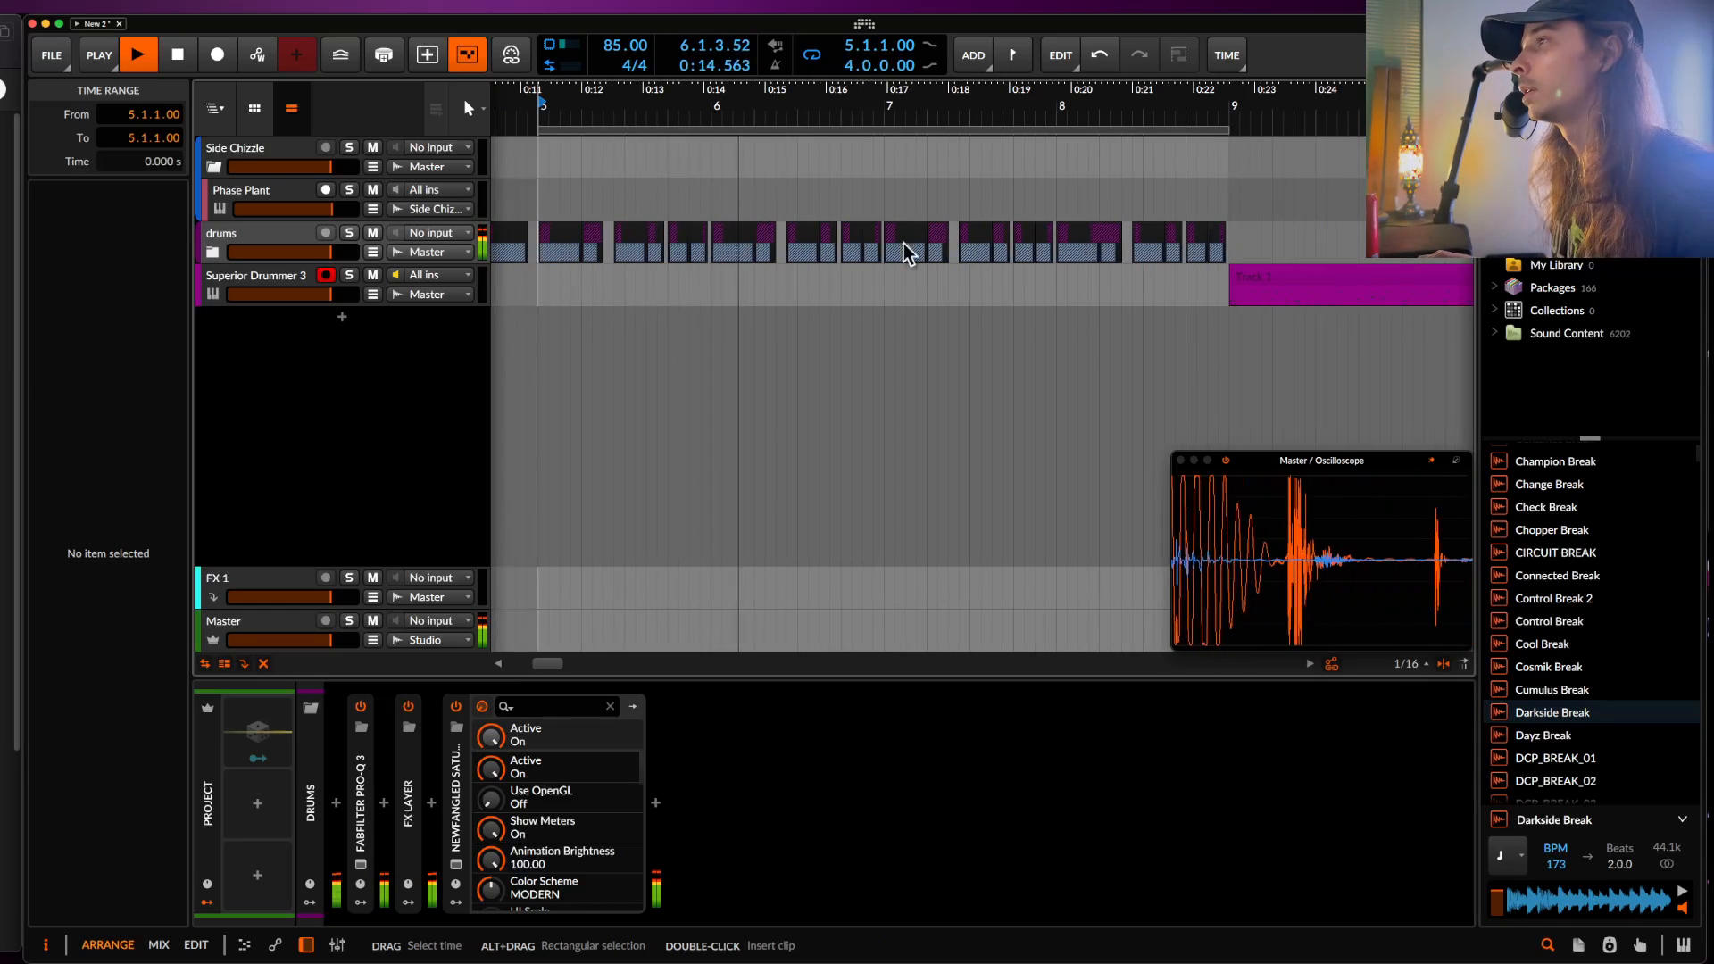
{"action": "scroll", "coordinate": [924, 239], "scroll_direction": "down", "scroll_amount": 4}
{"action": "scroll", "coordinate": [924, 239], "scroll_direction": "up", "scroll_amount": 3}
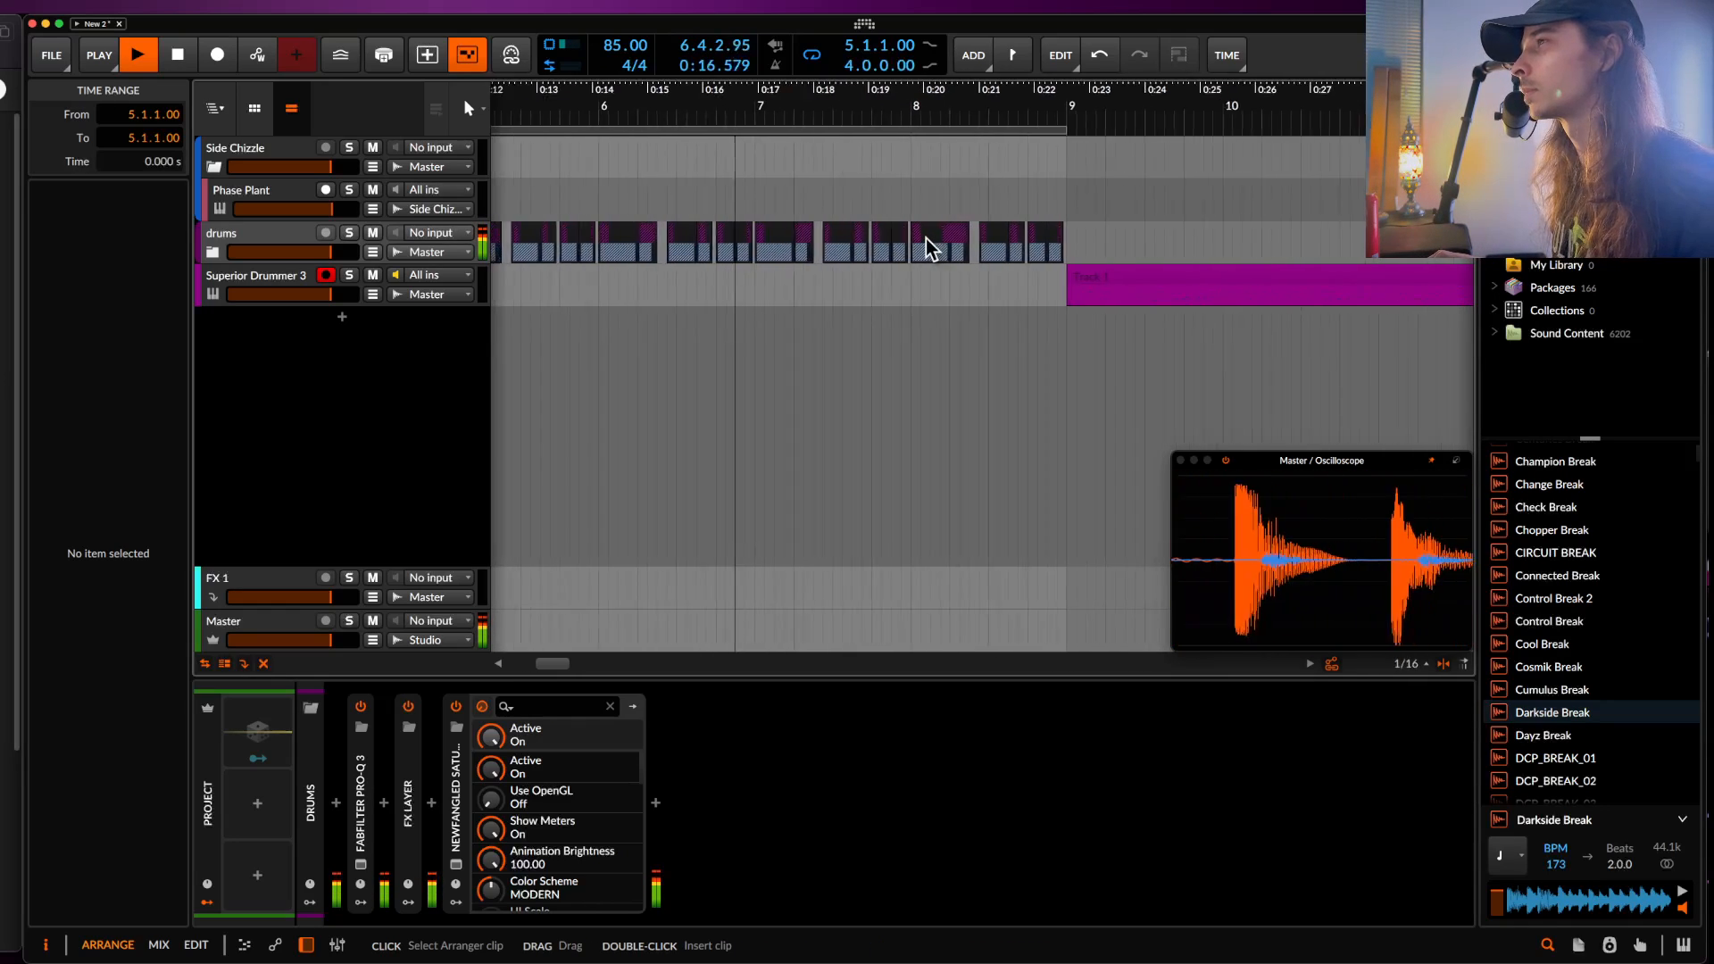
- Expand the drums group to examine its tracks during playback, and stop the transport
{"action": "left_click", "coordinate": [215, 253]}
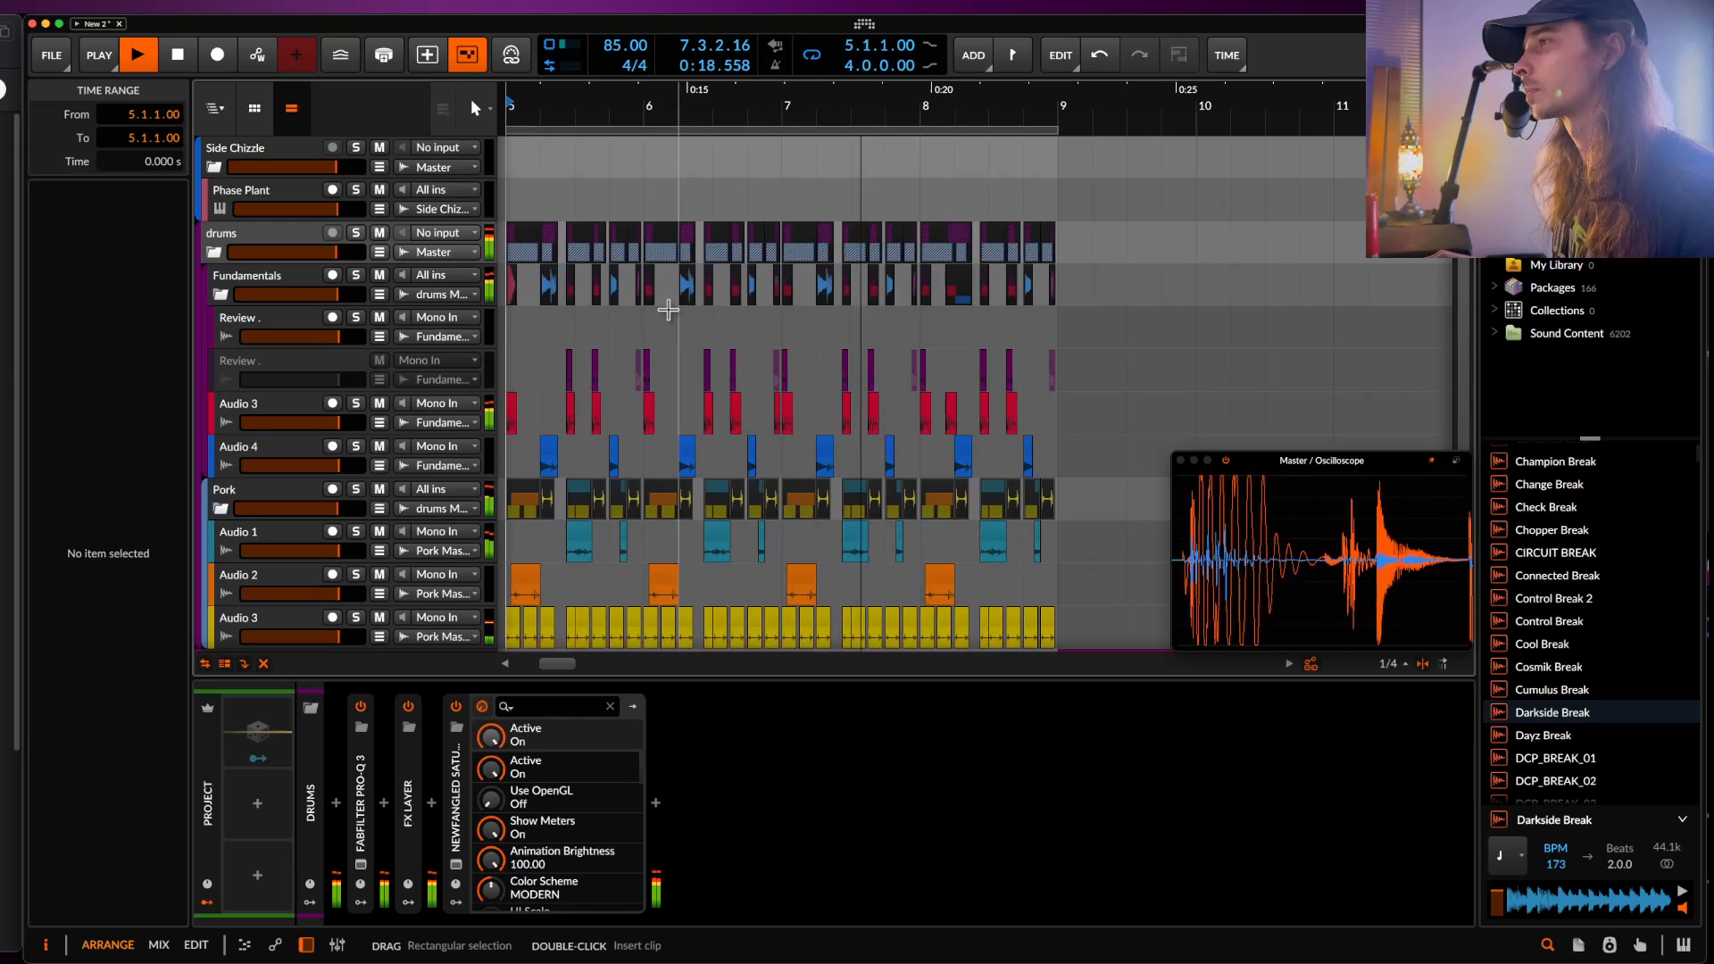
{"action": "scroll", "coordinate": [670, 310], "scroll_direction": "down", "scroll_amount": 6}
{"action": "scroll", "coordinate": [670, 312], "scroll_direction": "right", "scroll_amount": 2}
{"action": "scroll", "coordinate": [668, 309], "scroll_direction": "down", "scroll_amount": 2}
{"action": "scroll", "coordinate": [670, 308], "scroll_direction": "up", "scroll_amount": 4}
{"action": "key", "text": "space"}
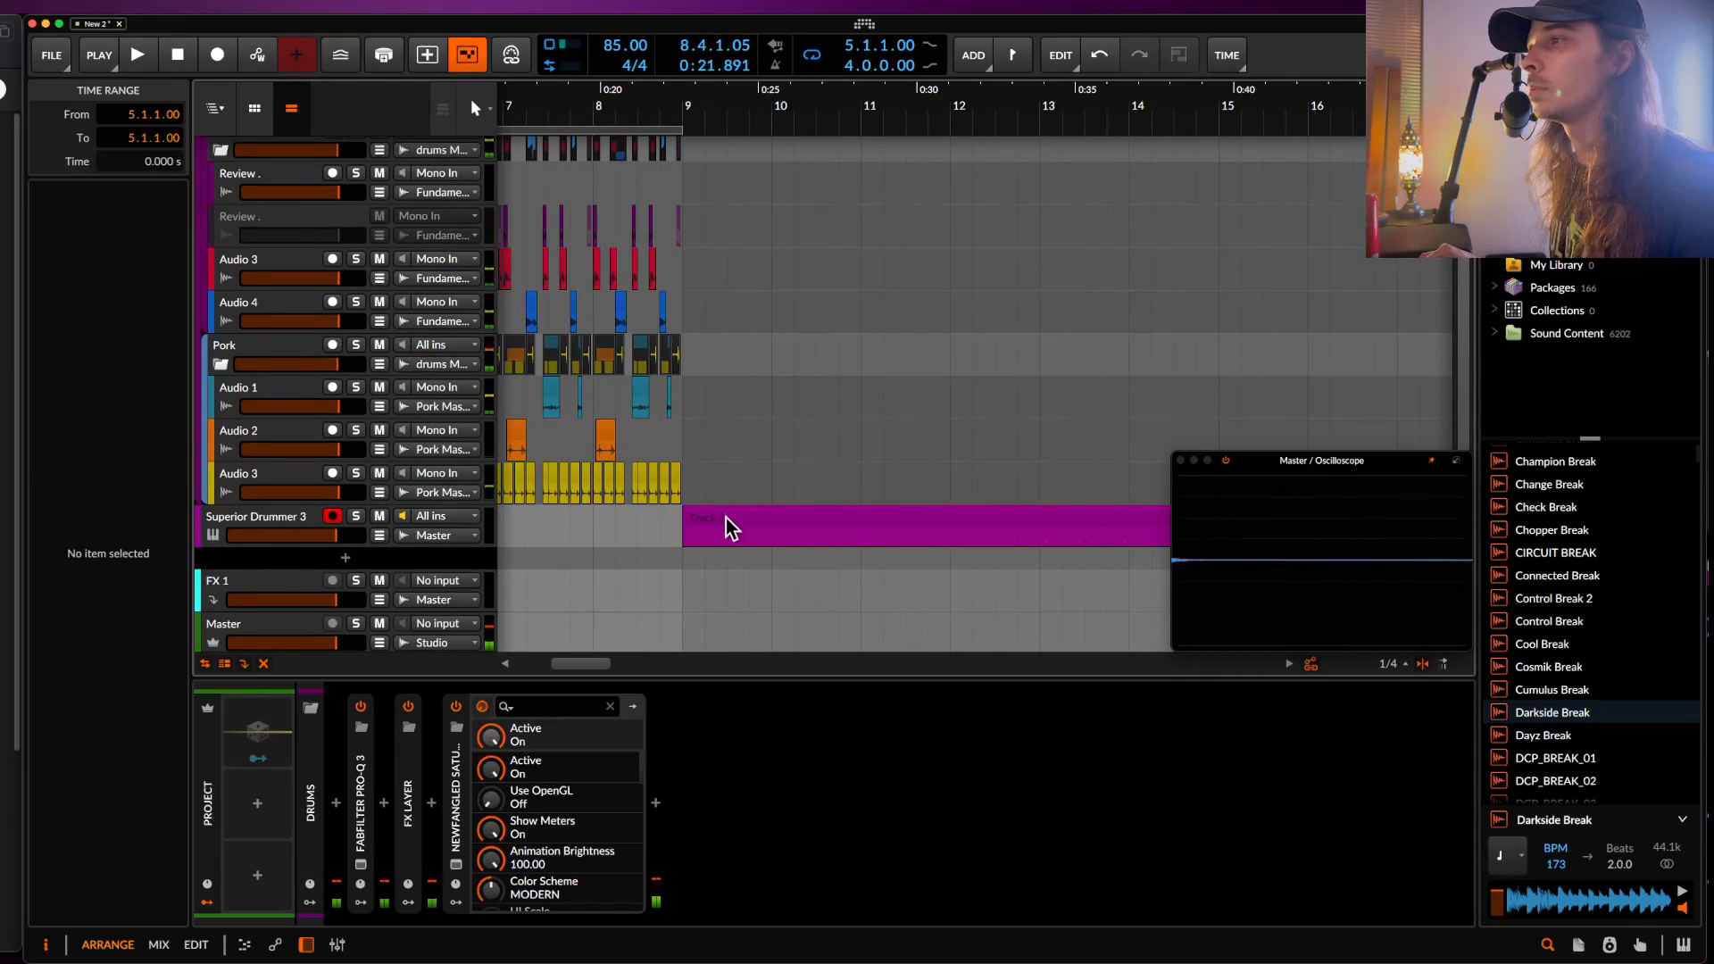
- Open the Superior Drummer 3 plug-in from its instrument track, view its mixer page, and close the plug-in window
{"action": "left_click", "coordinate": [725, 520]}
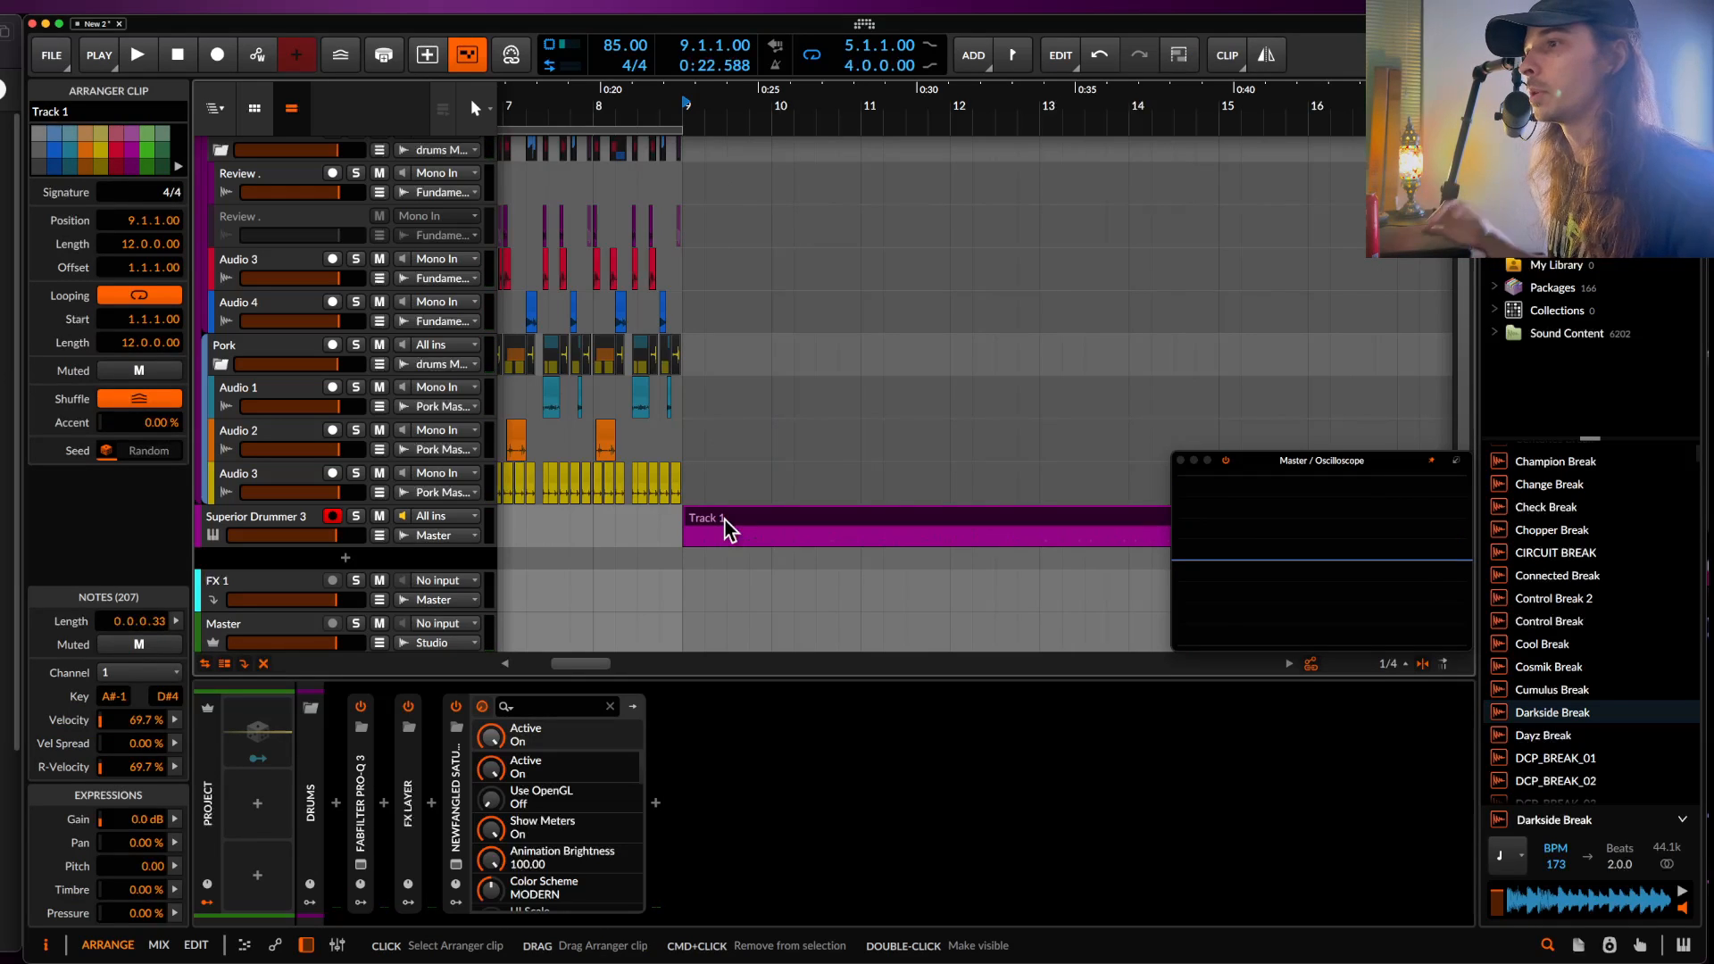
{"action": "left_click", "coordinate": [287, 525]}
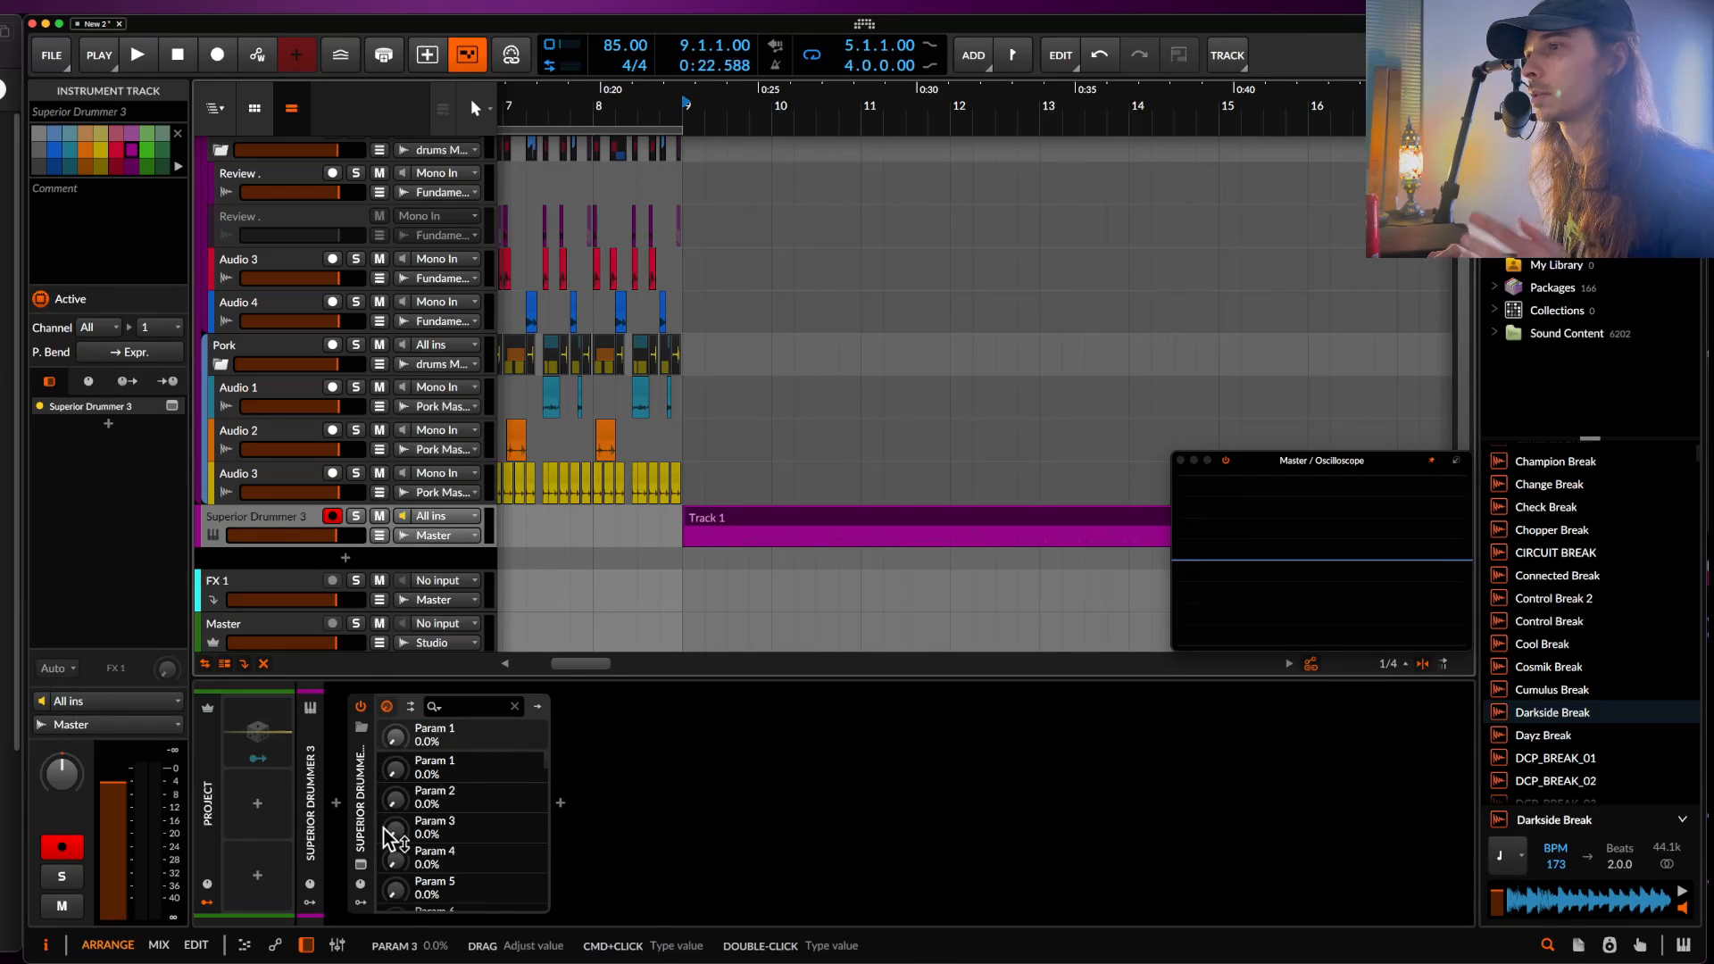
{"action": "left_click", "coordinate": [361, 864]}
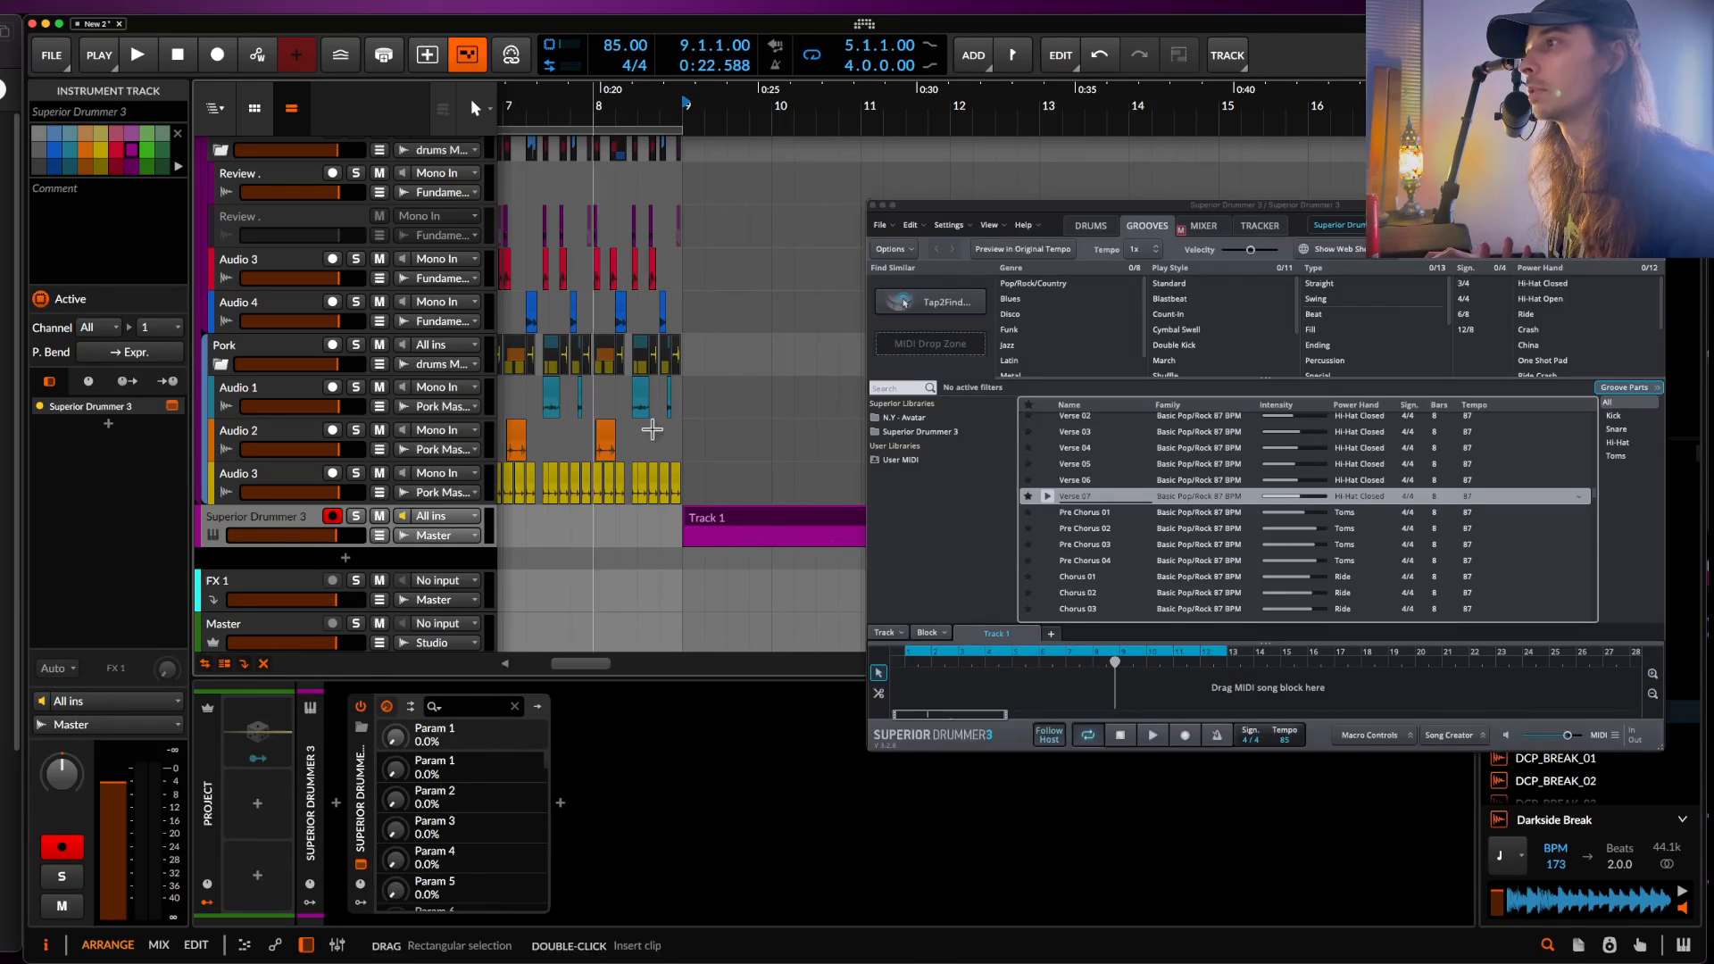
{"action": "left_click", "coordinate": [1213, 231]}
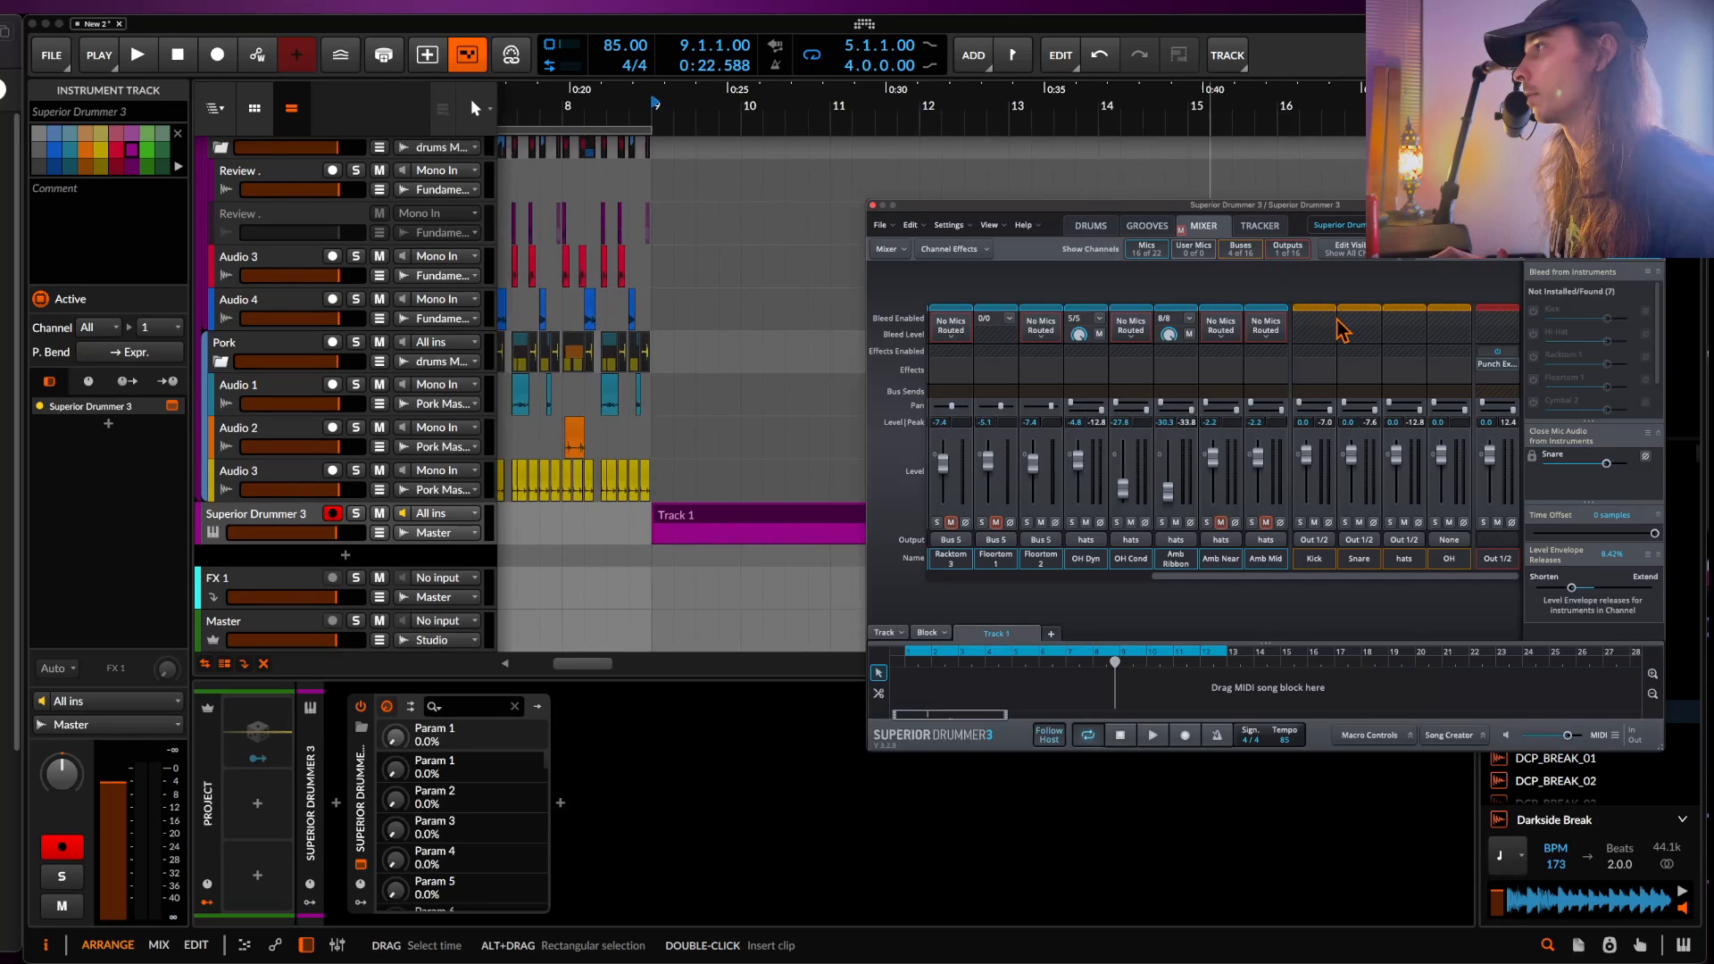
{"action": "left_click", "coordinate": [872, 205]}
- Listen to the Track 1 clip on the Superior Drummer 3 track from bar 9, set the play start to bar 13, and stop
{"action": "left_click", "coordinate": [708, 510]}
{"action": "scroll", "coordinate": [706, 512], "scroll_direction": "down", "scroll_amount": 3}
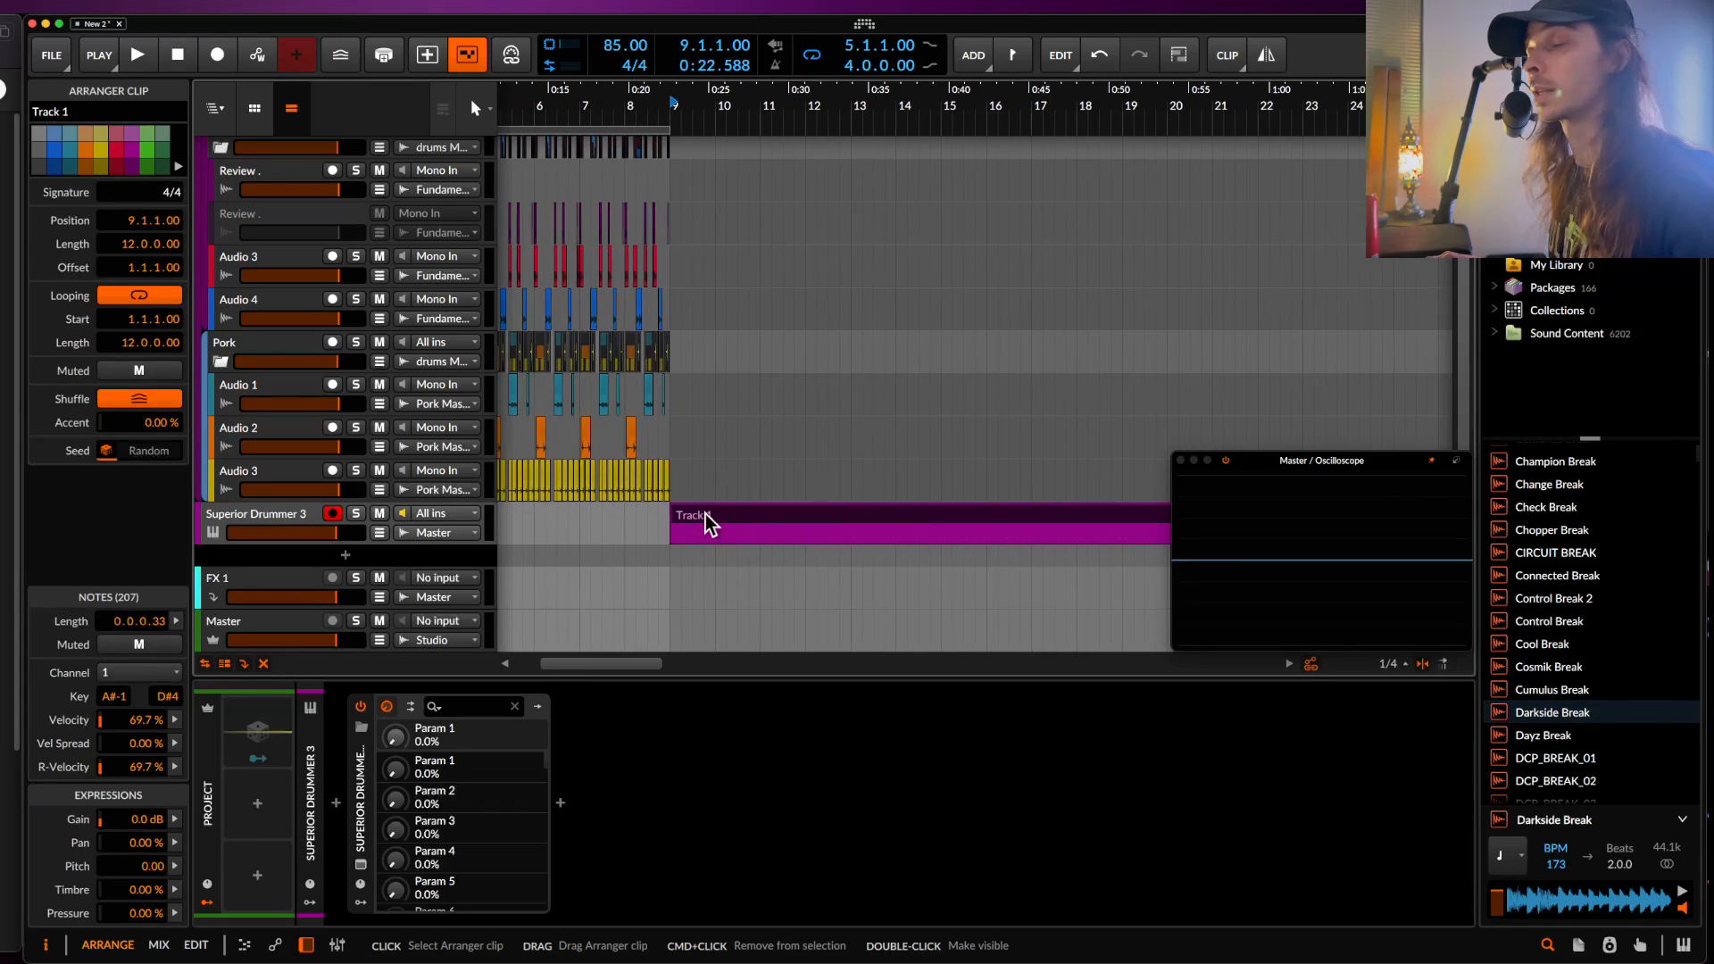
{"action": "key", "text": "space"}
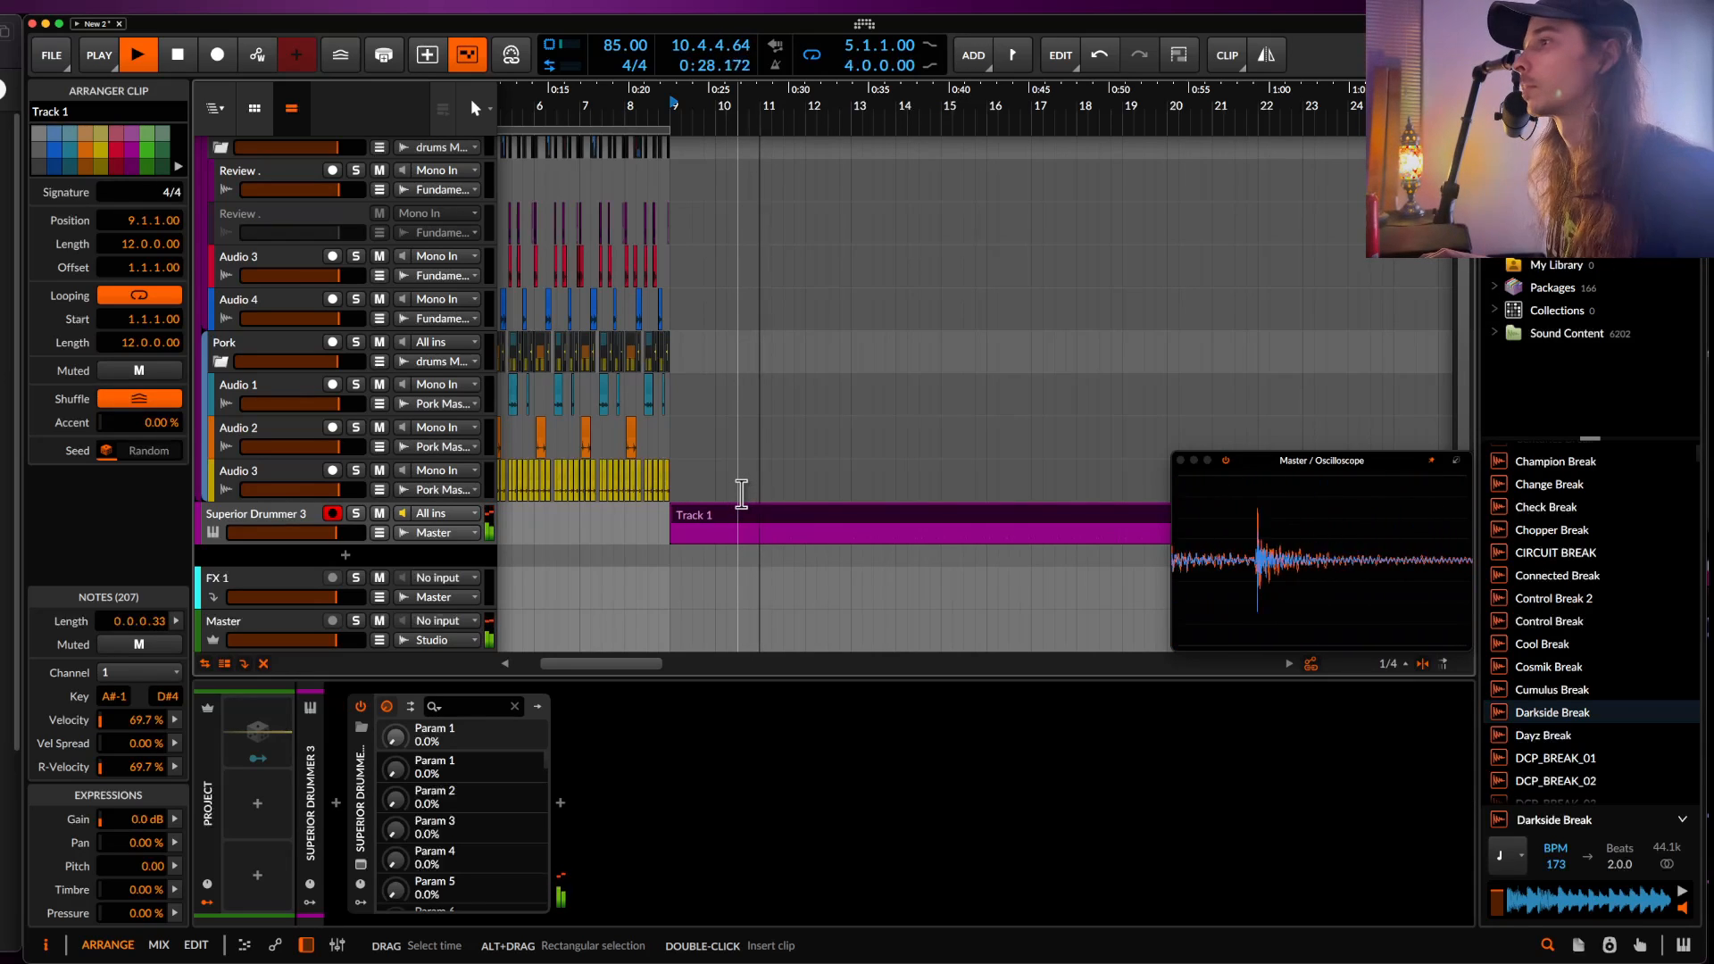
{"action": "scroll", "coordinate": [741, 491], "scroll_direction": "down", "scroll_amount": 3}
{"action": "scroll", "coordinate": [733, 513], "scroll_direction": "down", "scroll_amount": 1}
{"action": "scroll", "coordinate": [732, 516], "scroll_direction": "up", "scroll_amount": 5}
{"action": "scroll", "coordinate": [732, 535], "scroll_direction": "down", "scroll_amount": 2}
{"action": "scroll", "coordinate": [754, 538], "scroll_direction": "up", "scroll_amount": 2}
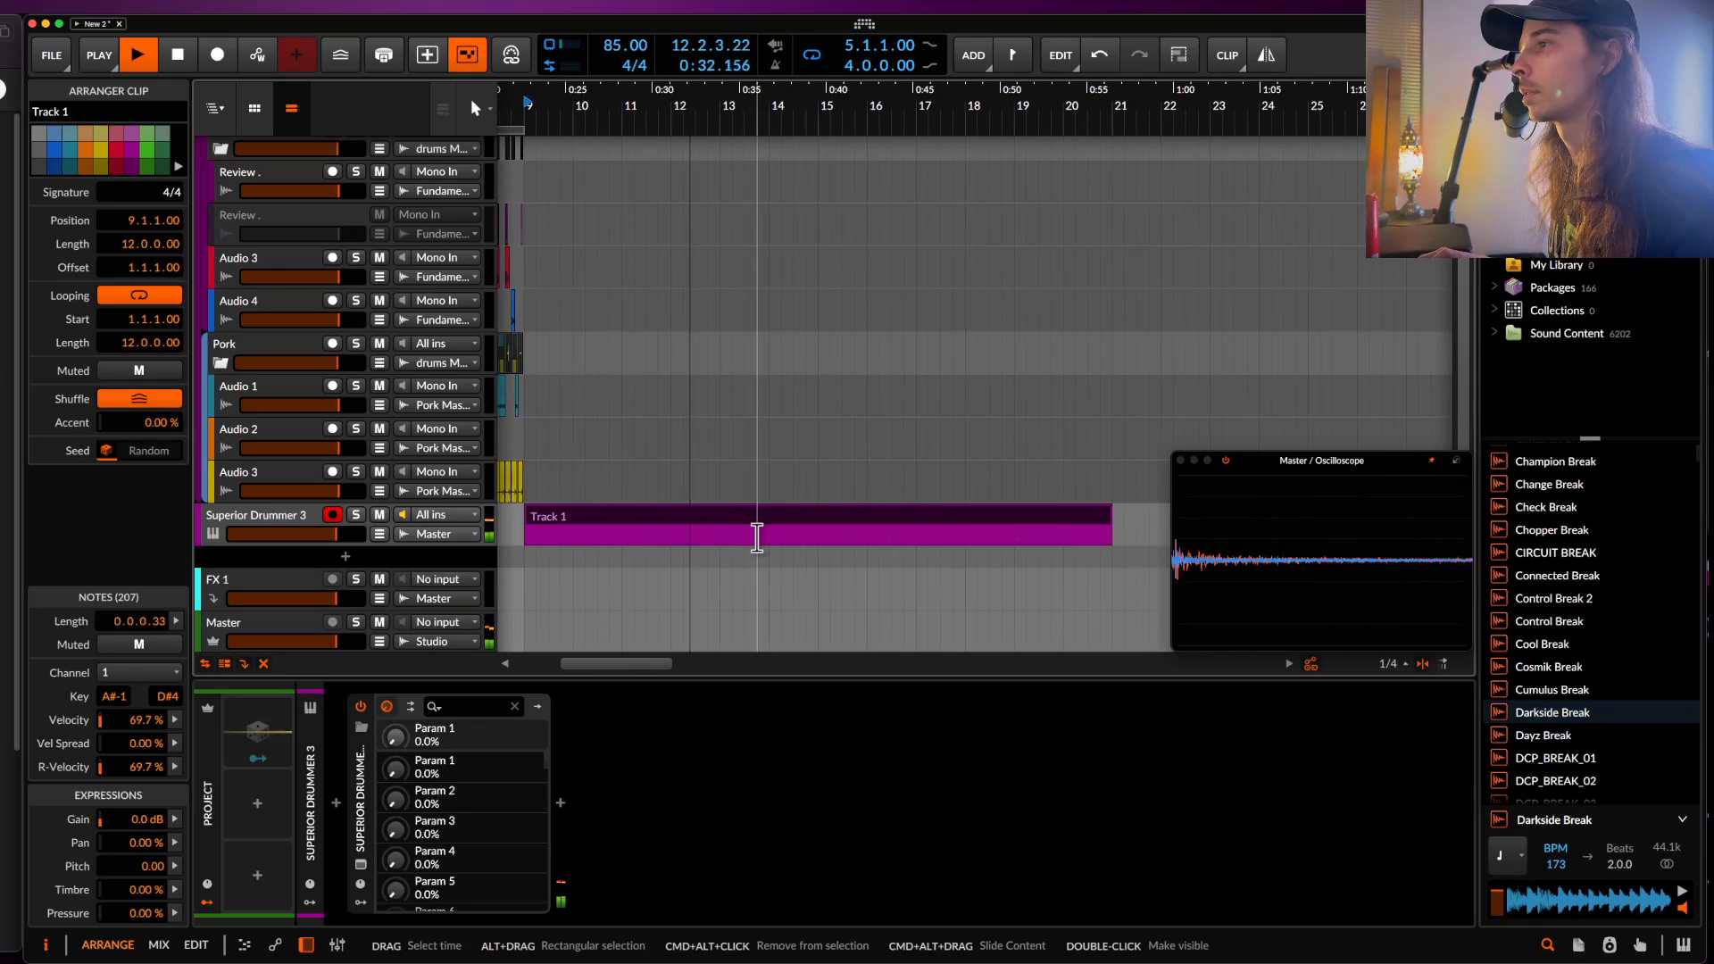
{"action": "scroll", "coordinate": [754, 539], "scroll_direction": "down", "scroll_amount": 1}
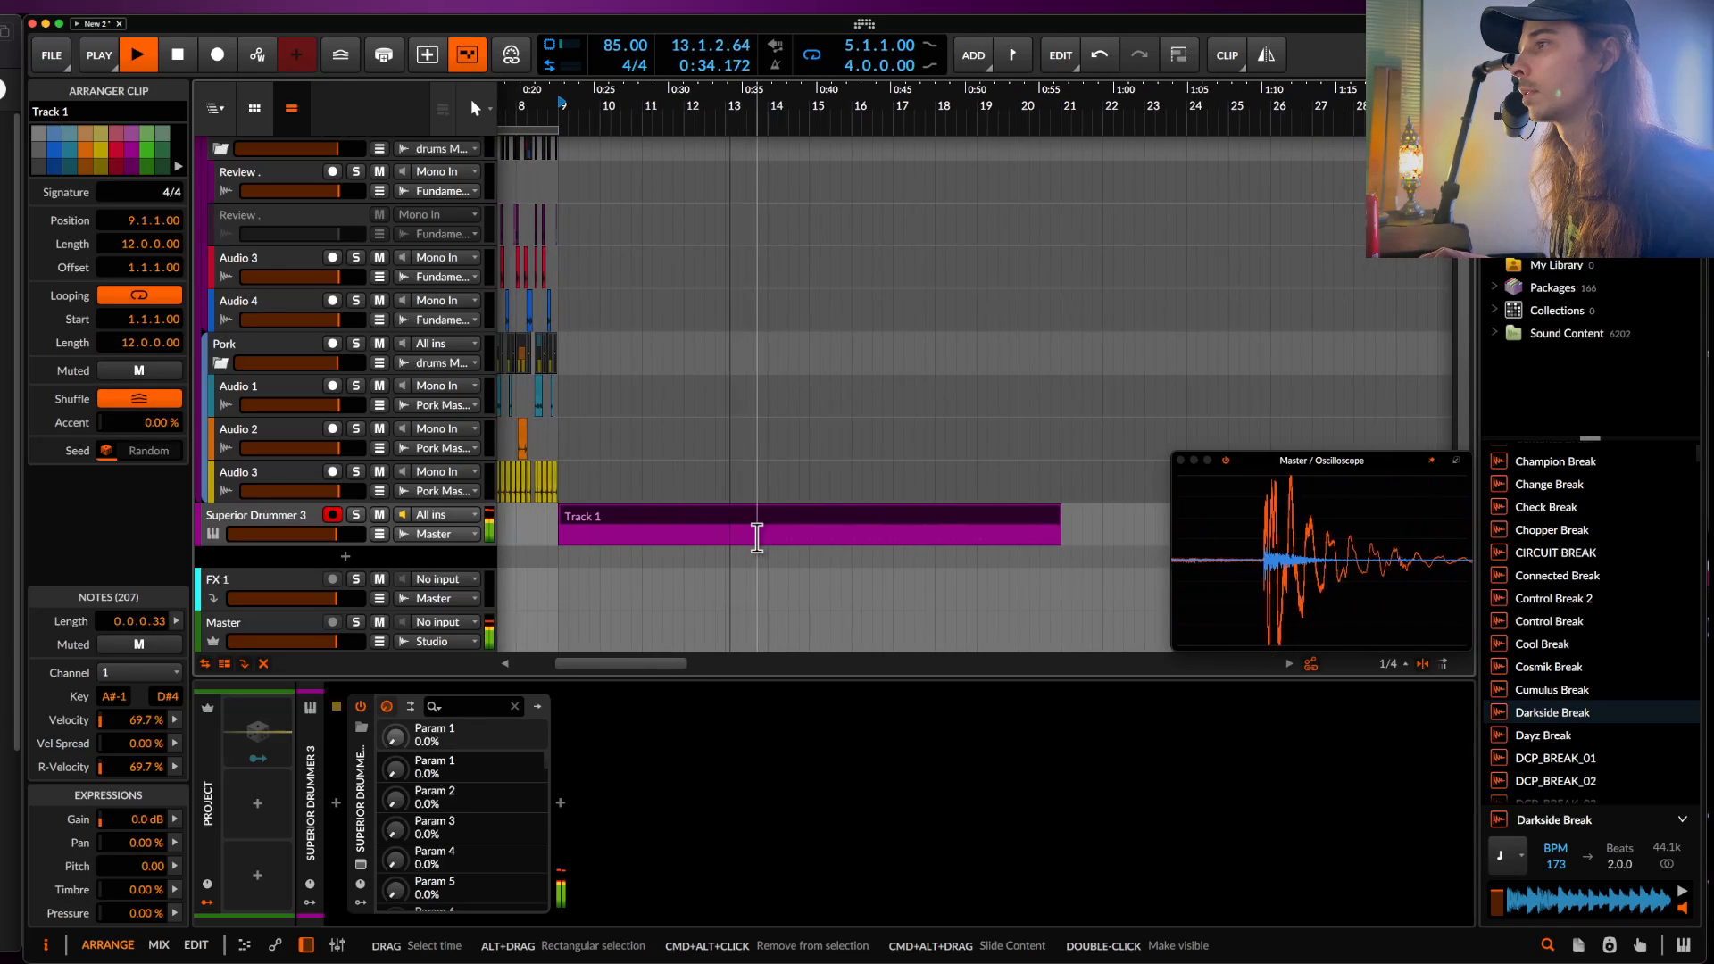
{"action": "left_click", "coordinate": [733, 544]}
{"action": "scroll", "coordinate": [732, 544], "scroll_direction": "down", "scroll_amount": 2}
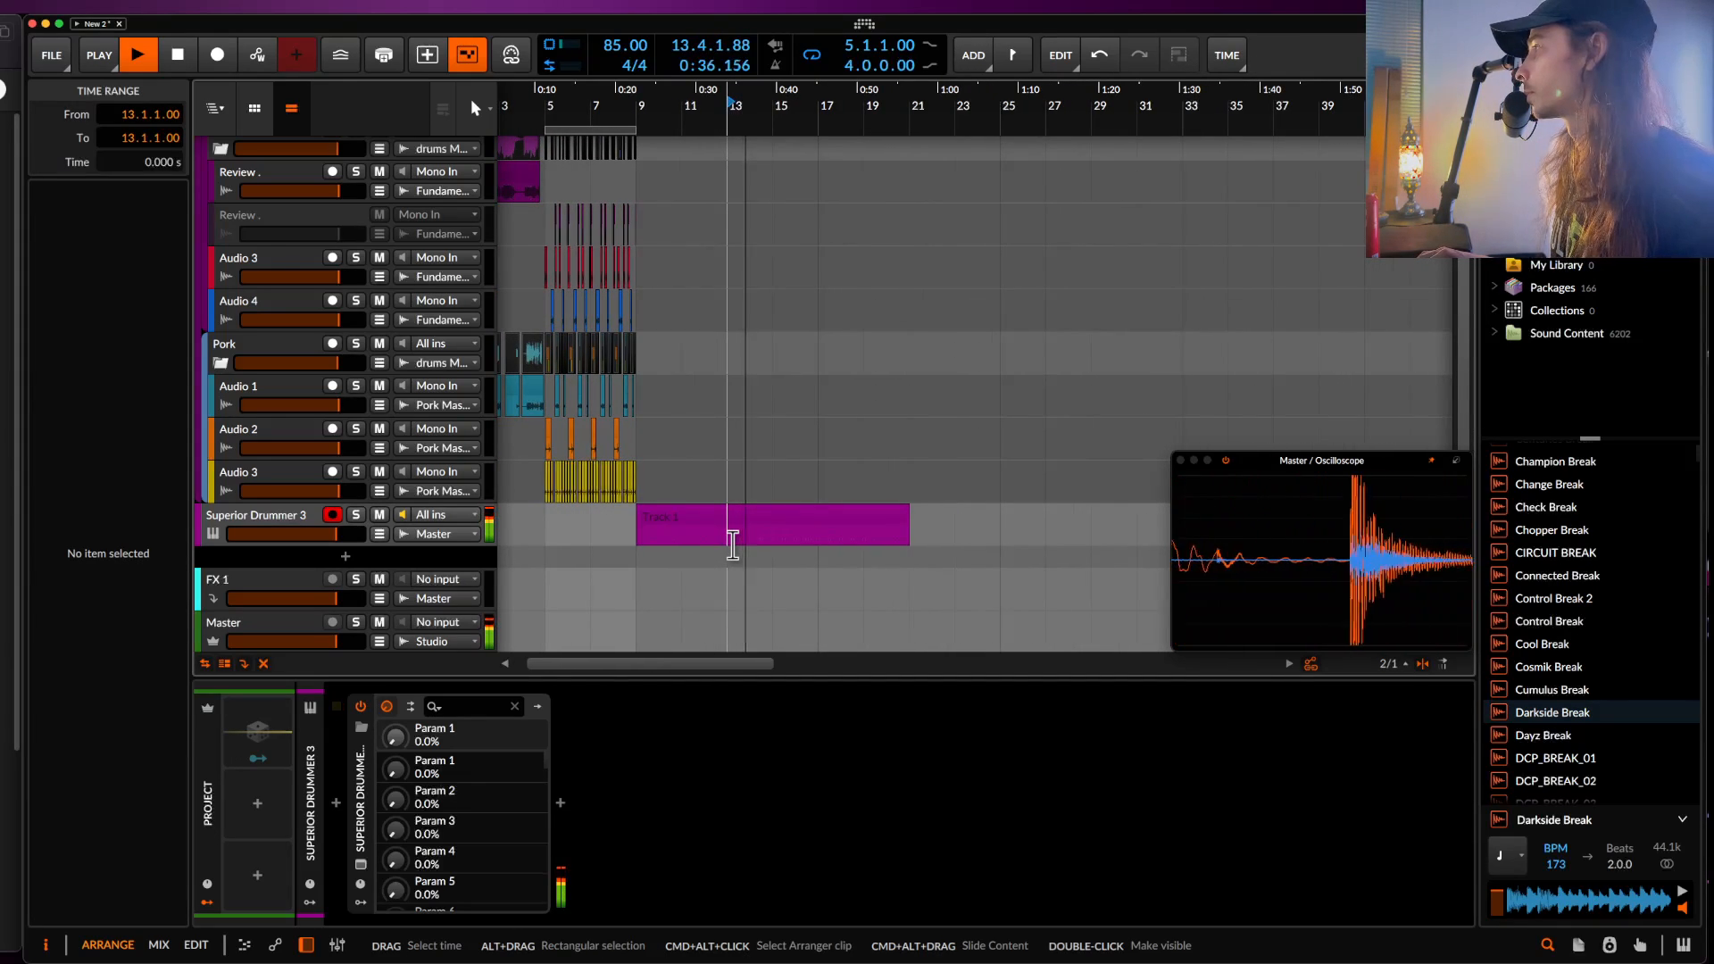
{"action": "key", "text": "space"}
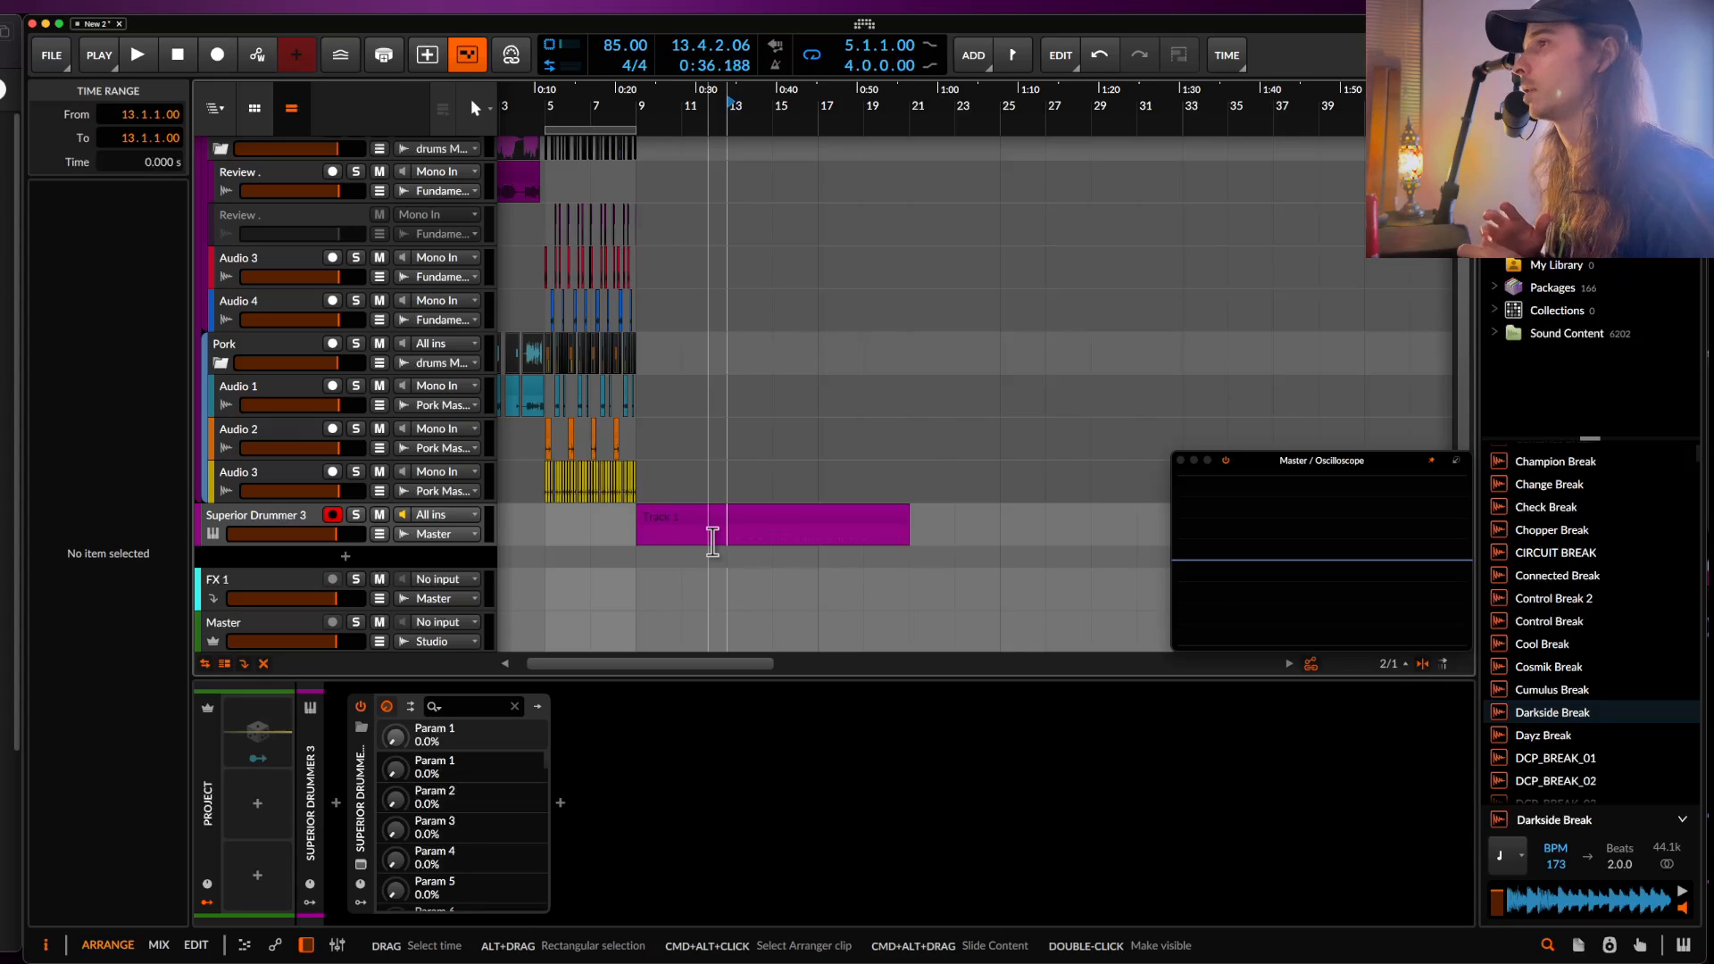
- Return the play start to bar 5 and audition the first red clip on Audio 3 in the Fundamentals group
{"action": "scroll", "coordinate": [536, 338], "scroll_direction": "up", "scroll_amount": 3}
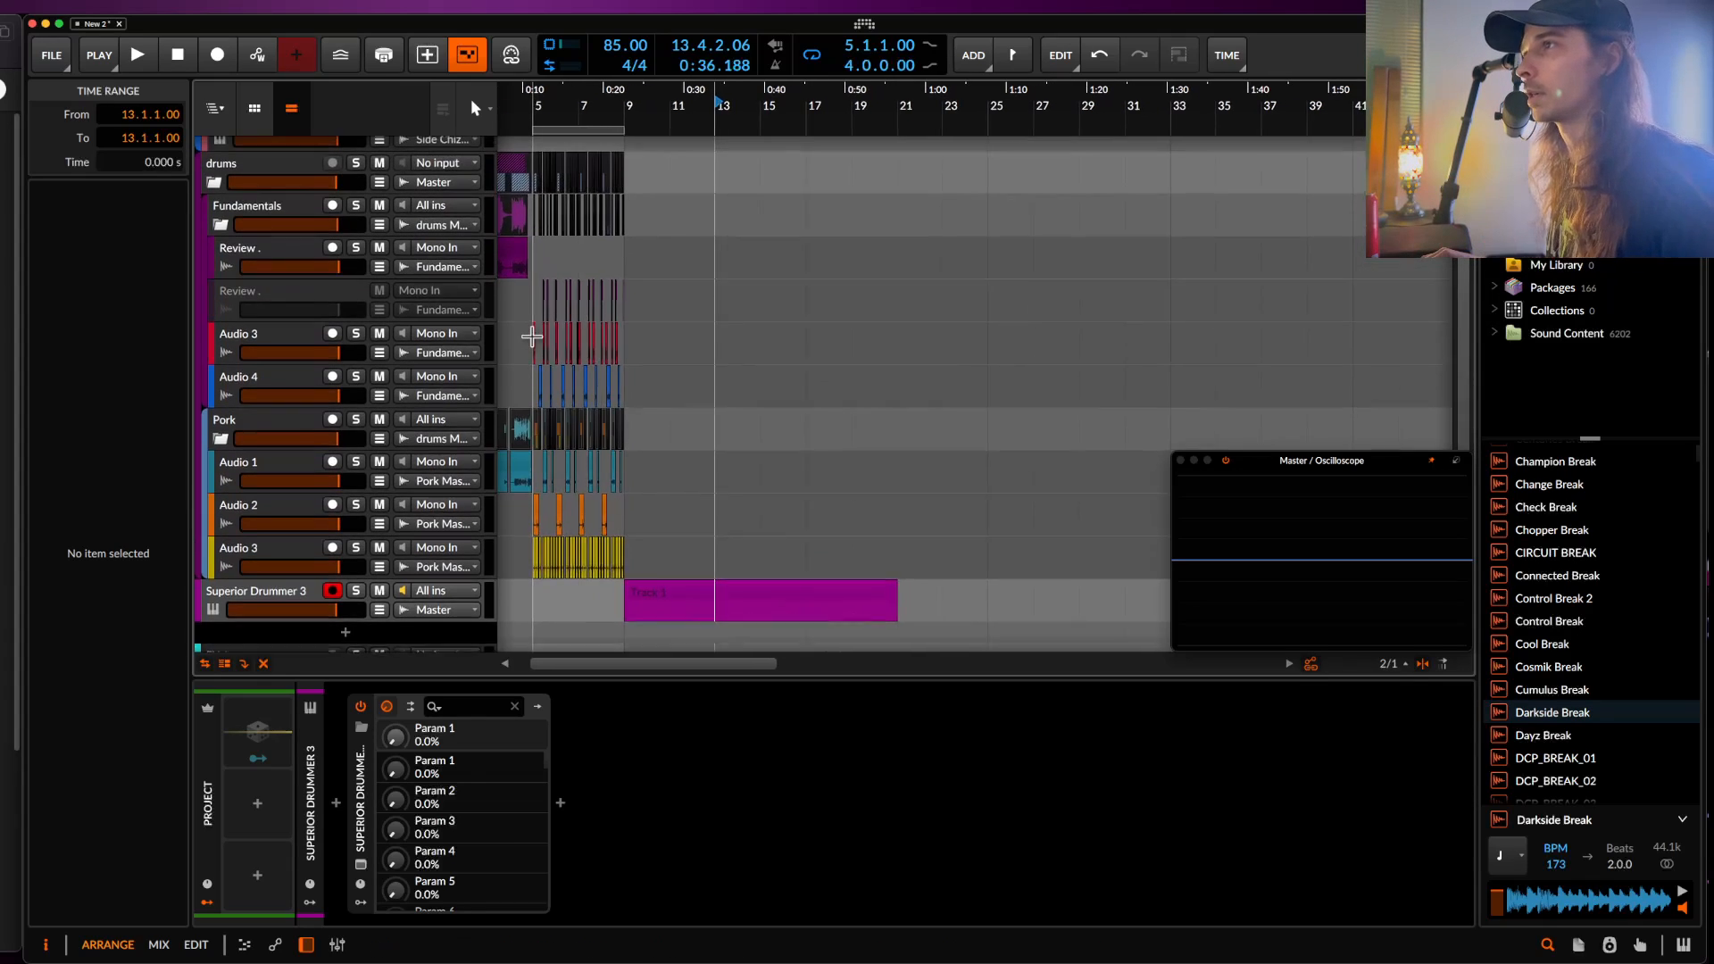
{"action": "left_click", "coordinate": [576, 338]}
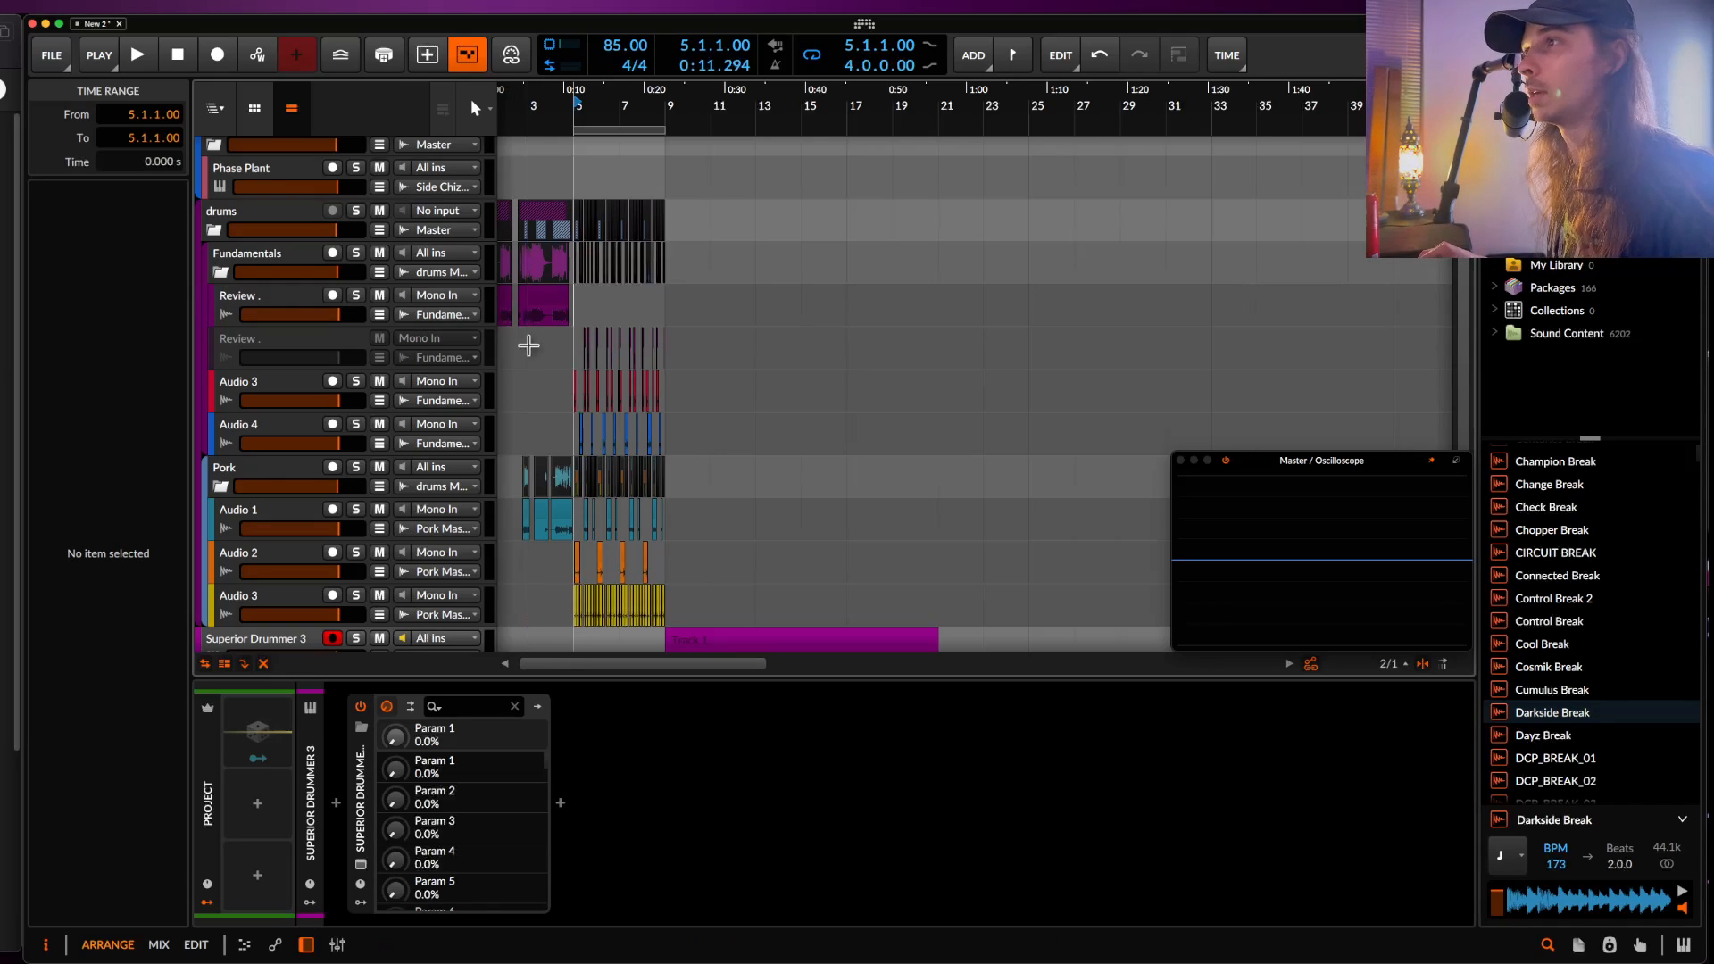
{"action": "scroll", "coordinate": [590, 376], "scroll_direction": "up", "scroll_amount": 6}
{"action": "scroll", "coordinate": [599, 380], "scroll_direction": "down", "scroll_amount": 1}
{"action": "scroll", "coordinate": [597, 376], "scroll_direction": "left", "scroll_amount": 3}
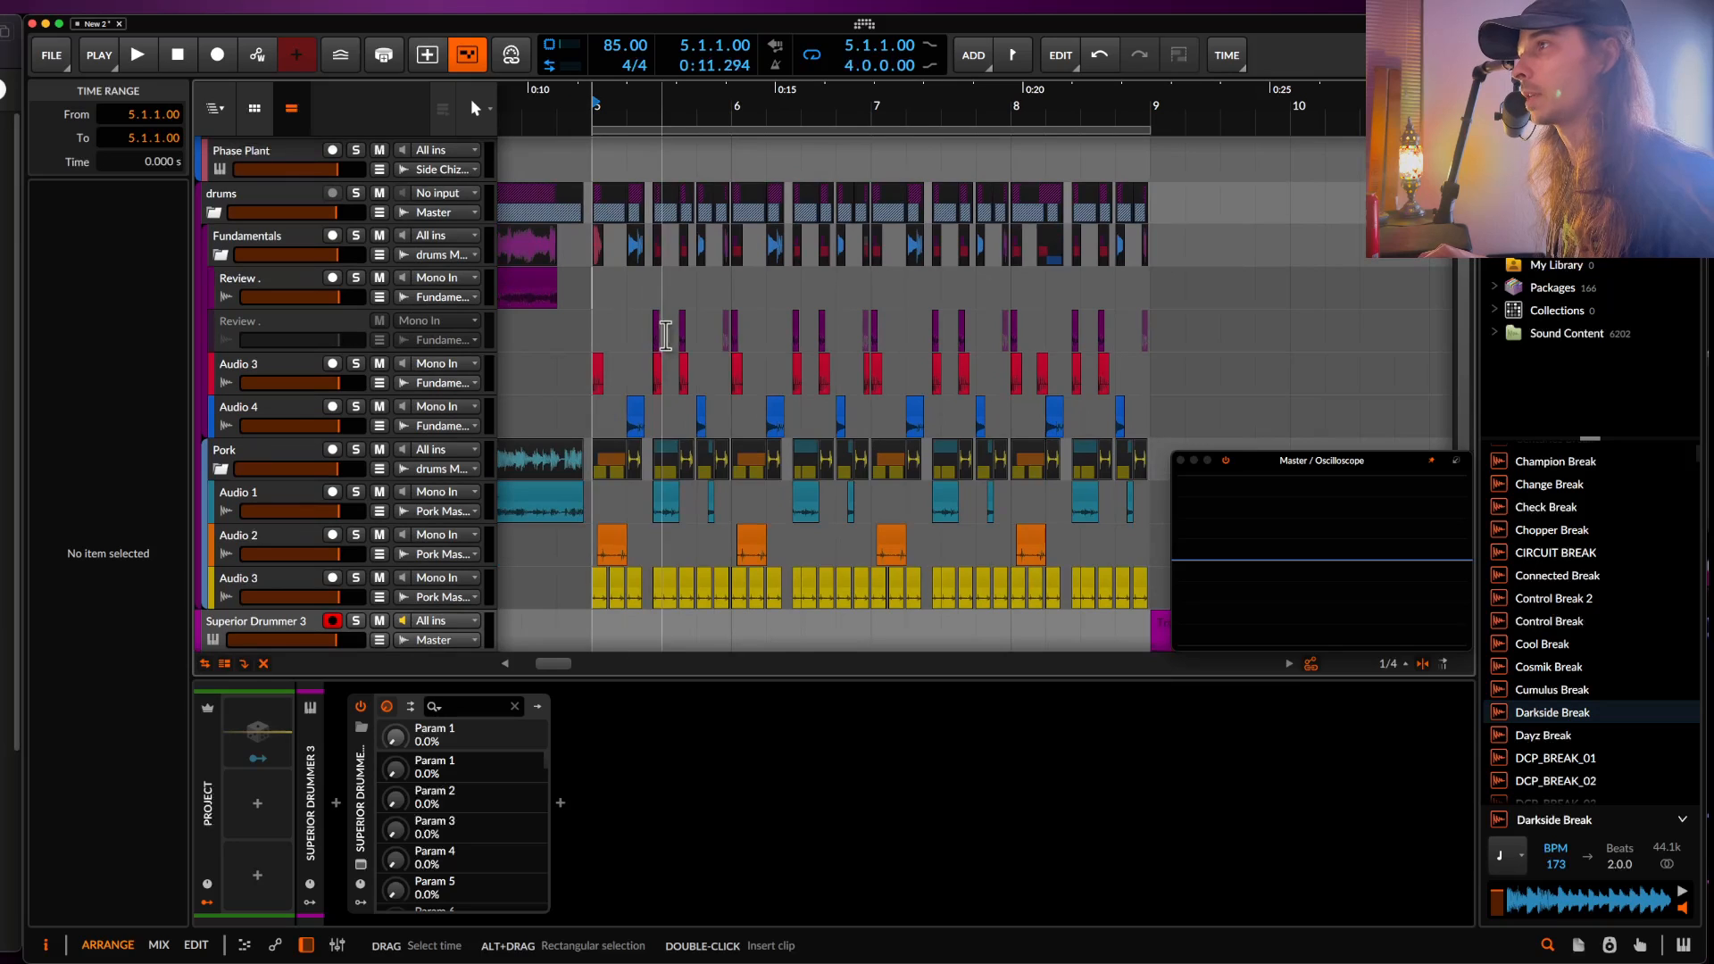
{"action": "left_click", "coordinate": [600, 373]}
{"action": "key", "text": "space"}
{"action": "key", "text": "space"}
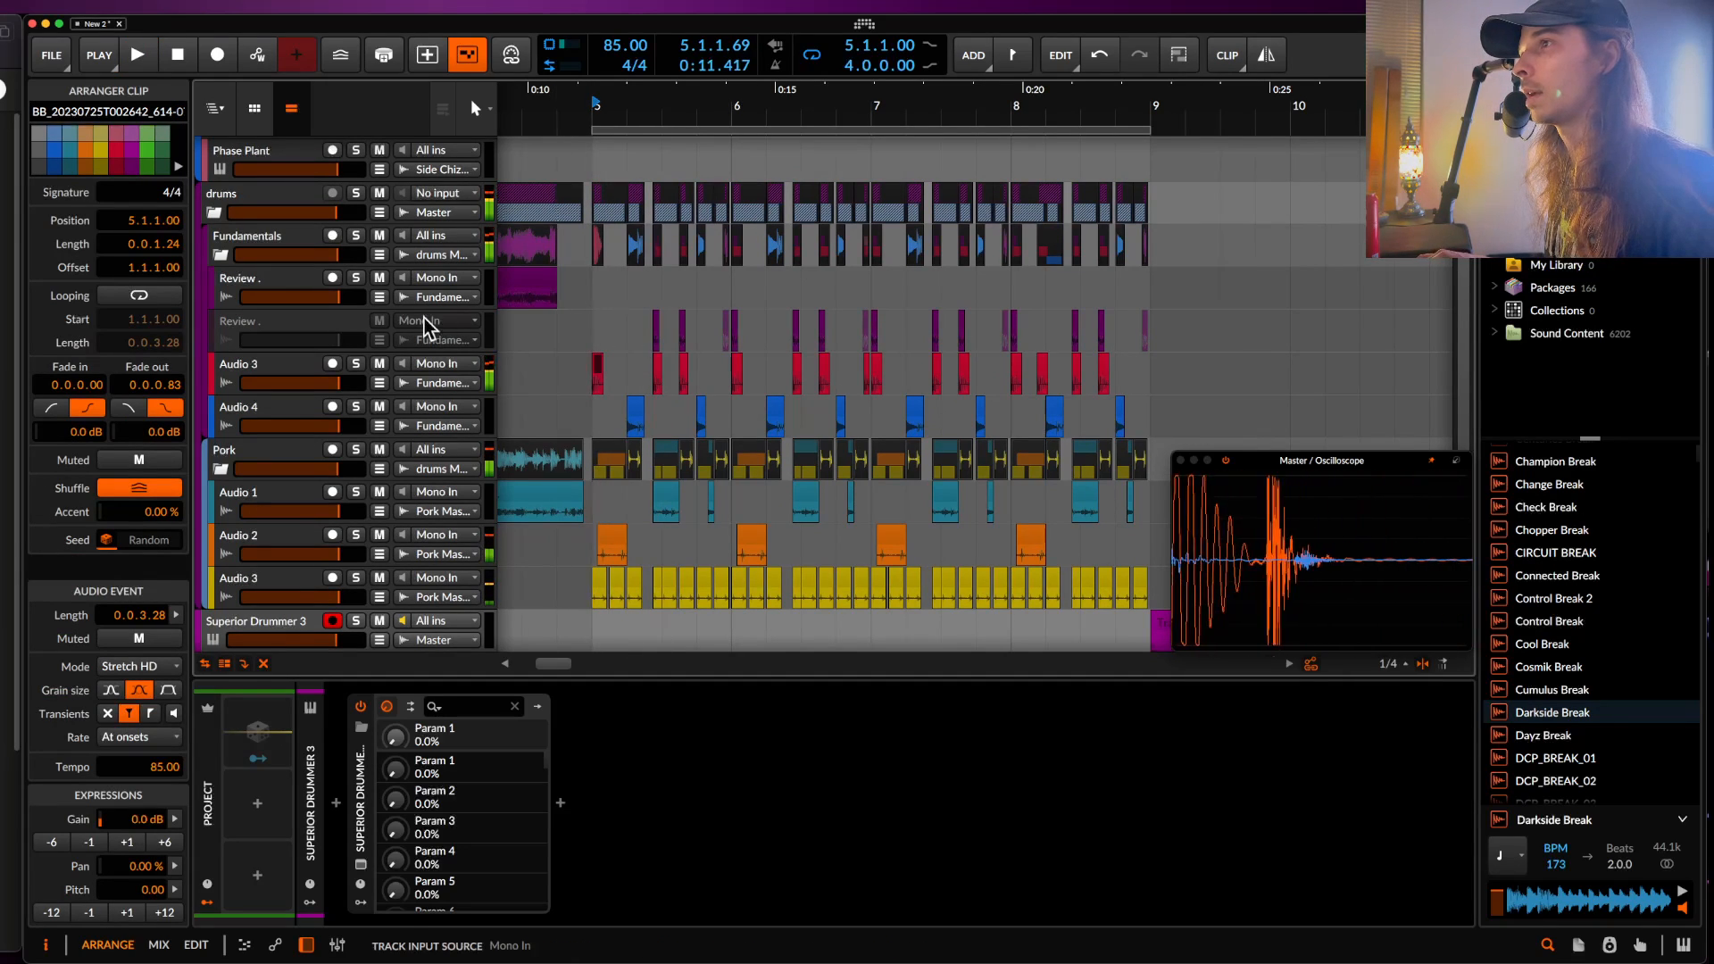
- Activate the second Review track in the Fundamentals group and disable all its devices, from Pro-Q 3 to Newfangled Saturate
{"action": "left_click", "coordinate": [341, 318]}
{"action": "key", "text": "alt+a"}
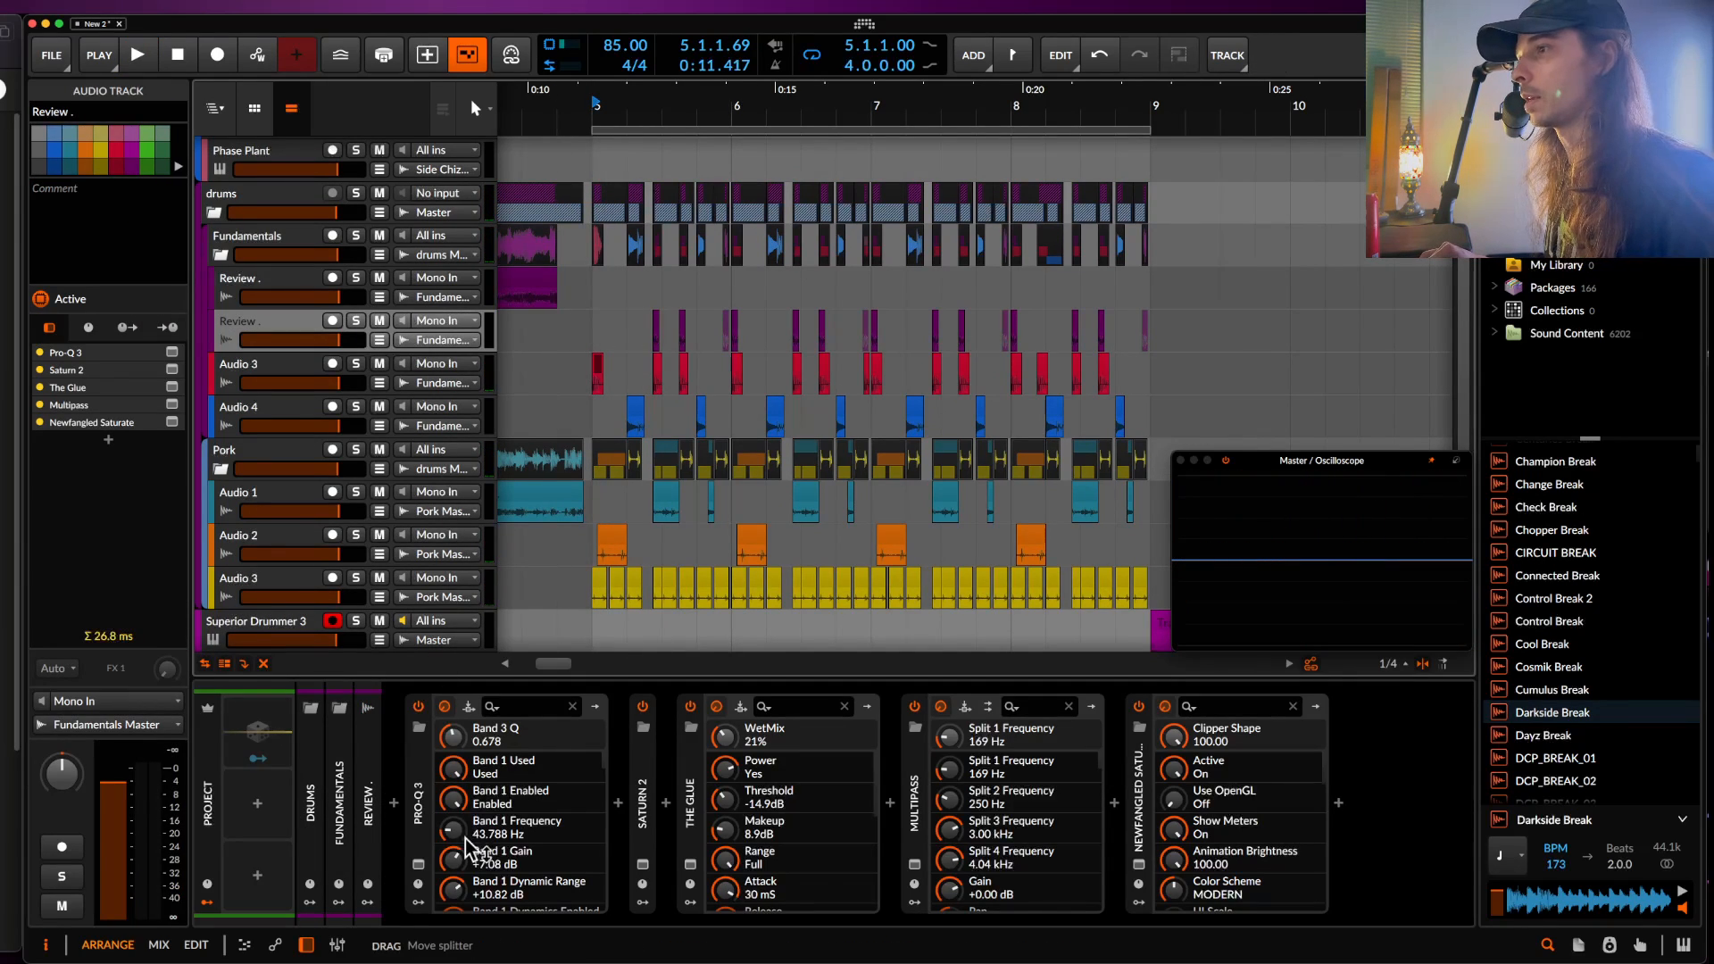
{"action": "double_click", "coordinate": [420, 805]}
{"action": "left_click", "coordinate": [961, 781], "text": "shift"}
{"action": "key", "text": "alt+m"}
- Solo the second Review track and audition its clip at 5.2.4 with the devices disabled and again with all of them re-enabled
{"action": "key", "text": "s"}
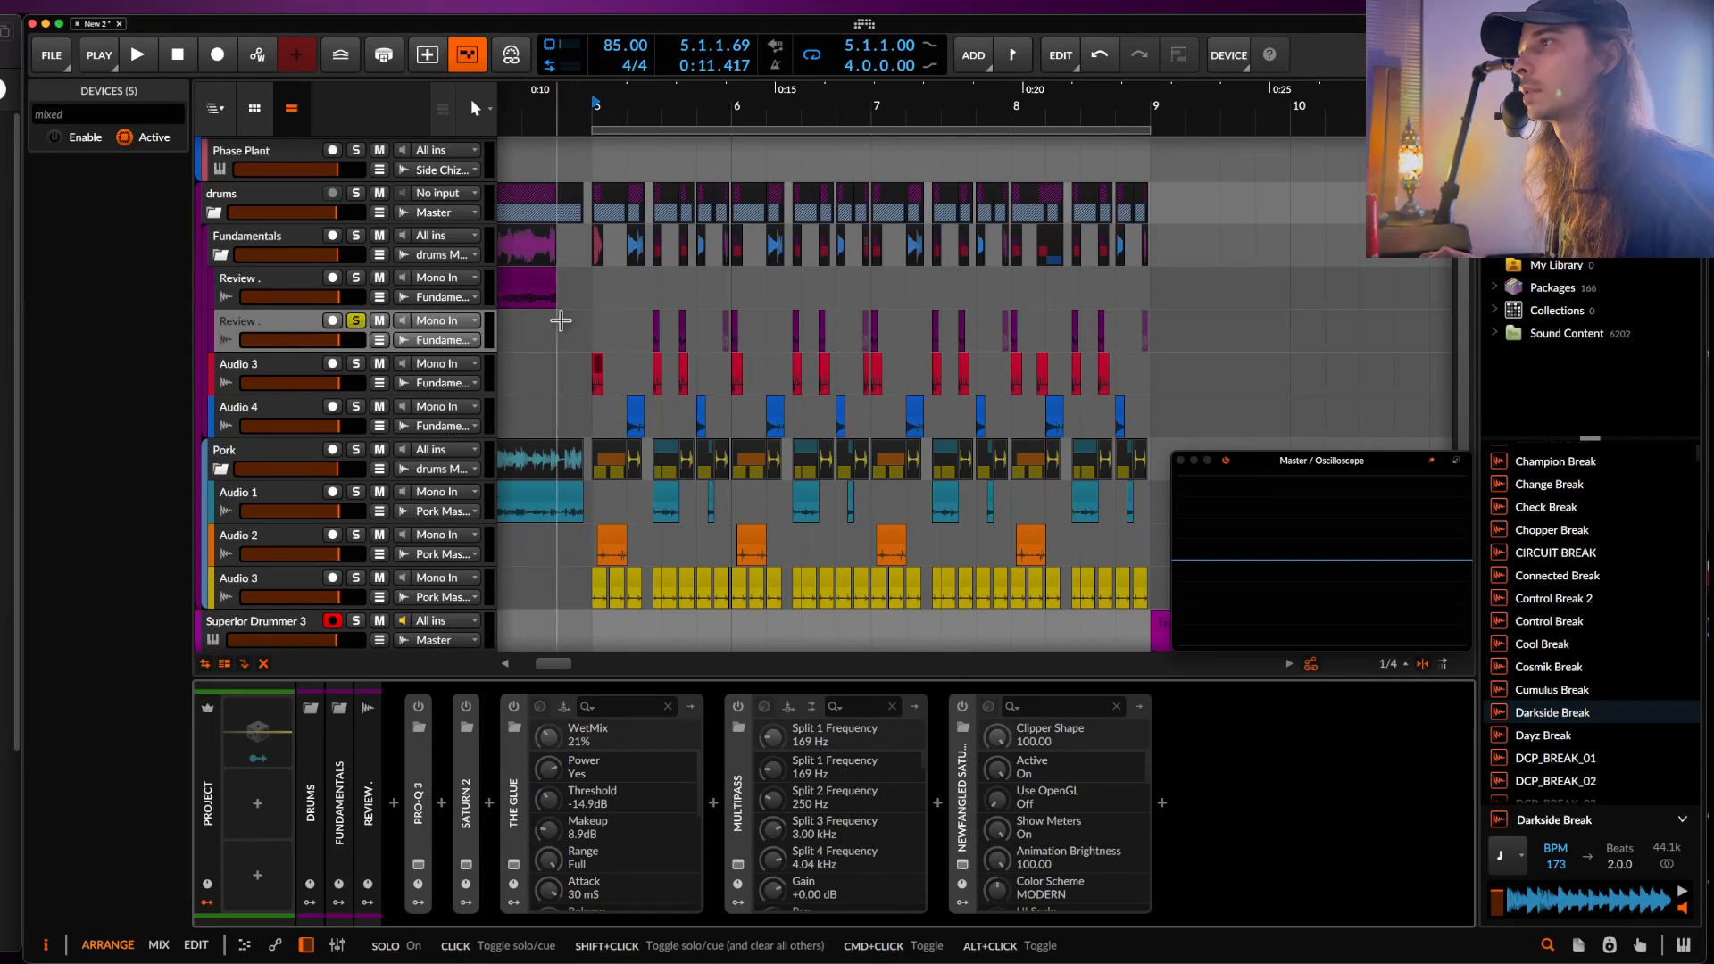
{"action": "left_click", "coordinate": [657, 330]}
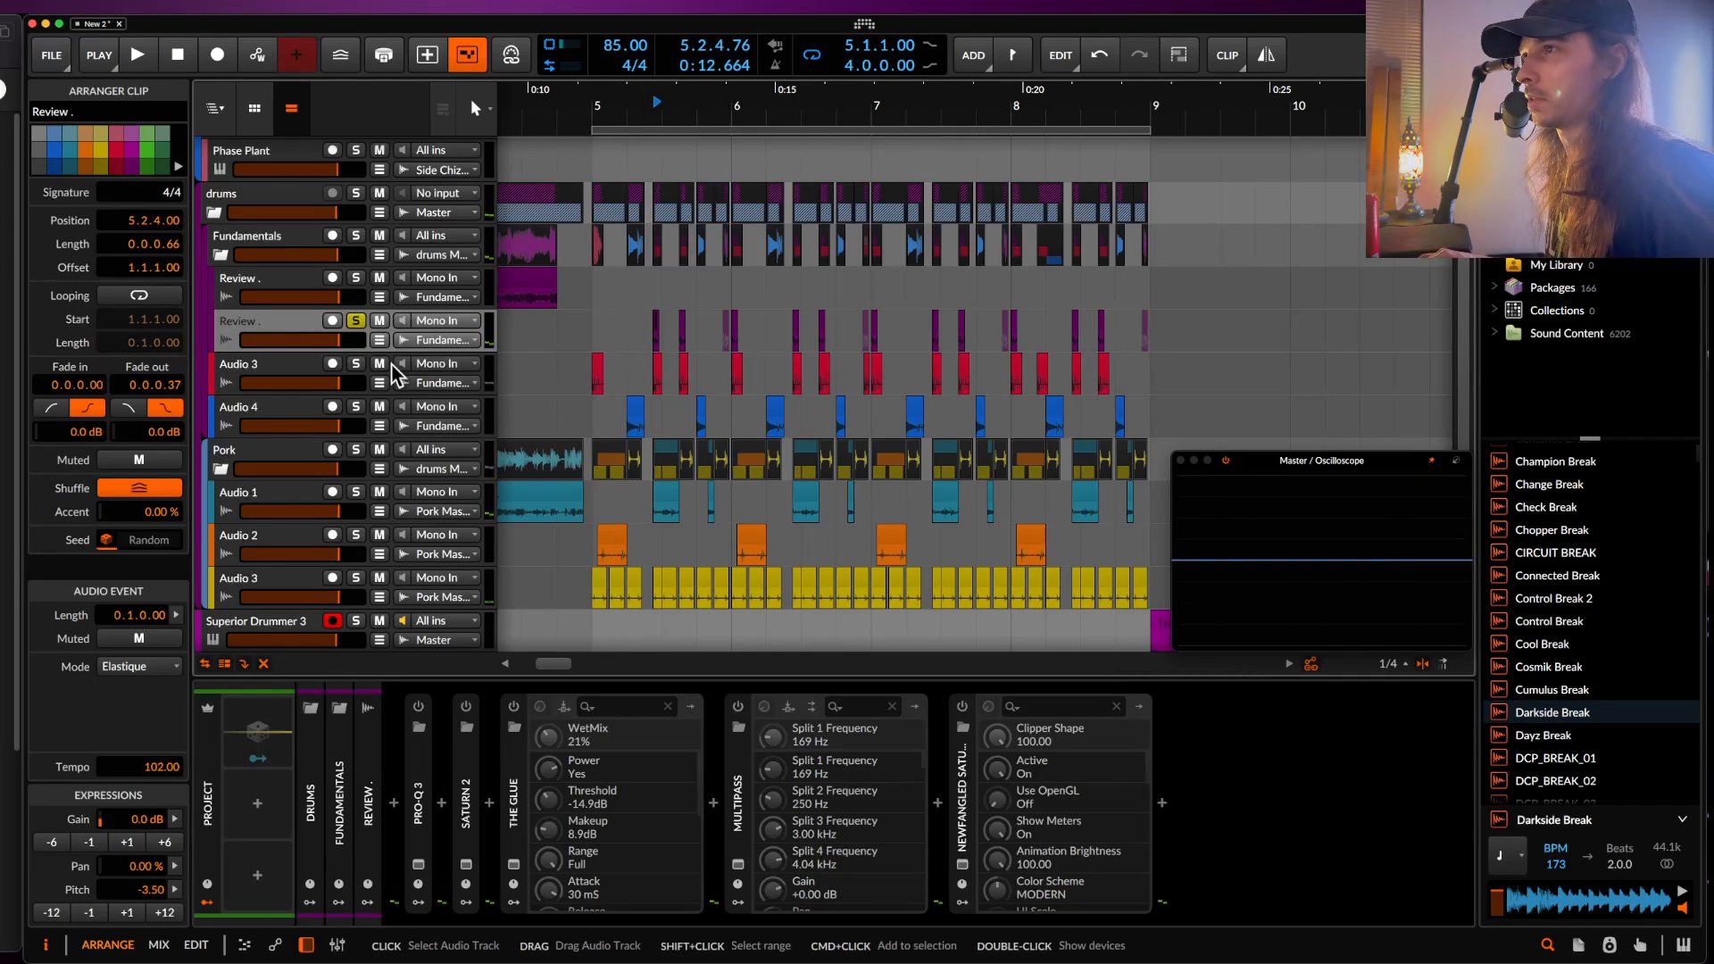
{"action": "left_click", "coordinate": [409, 762]}
{"action": "key", "text": "super+a"}
{"action": "key", "text": "alt+a"}
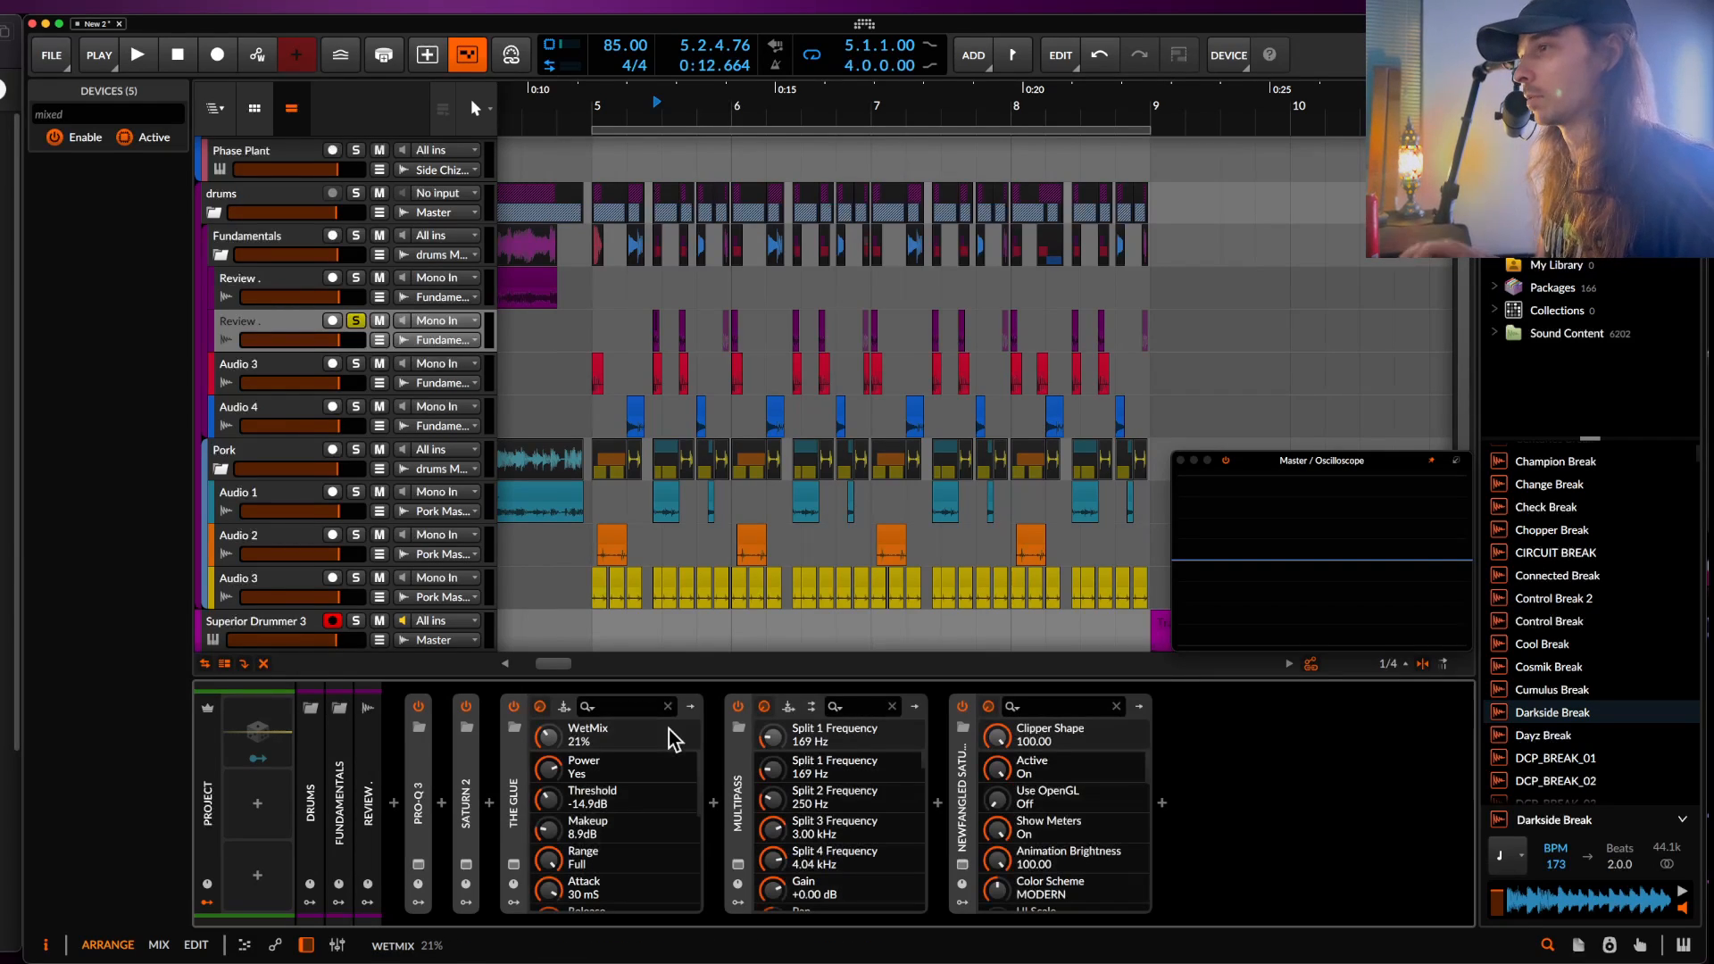
{"action": "key", "text": "space"}
{"action": "key", "text": "space"}
- Turn off the second Review track's solo and collapse the Fundamentals and drums groups
{"action": "left_click", "coordinate": [355, 323]}
{"action": "left_click", "coordinate": [355, 364]}
{"action": "left_click", "coordinate": [355, 364]}
{"action": "left_click", "coordinate": [286, 324]}
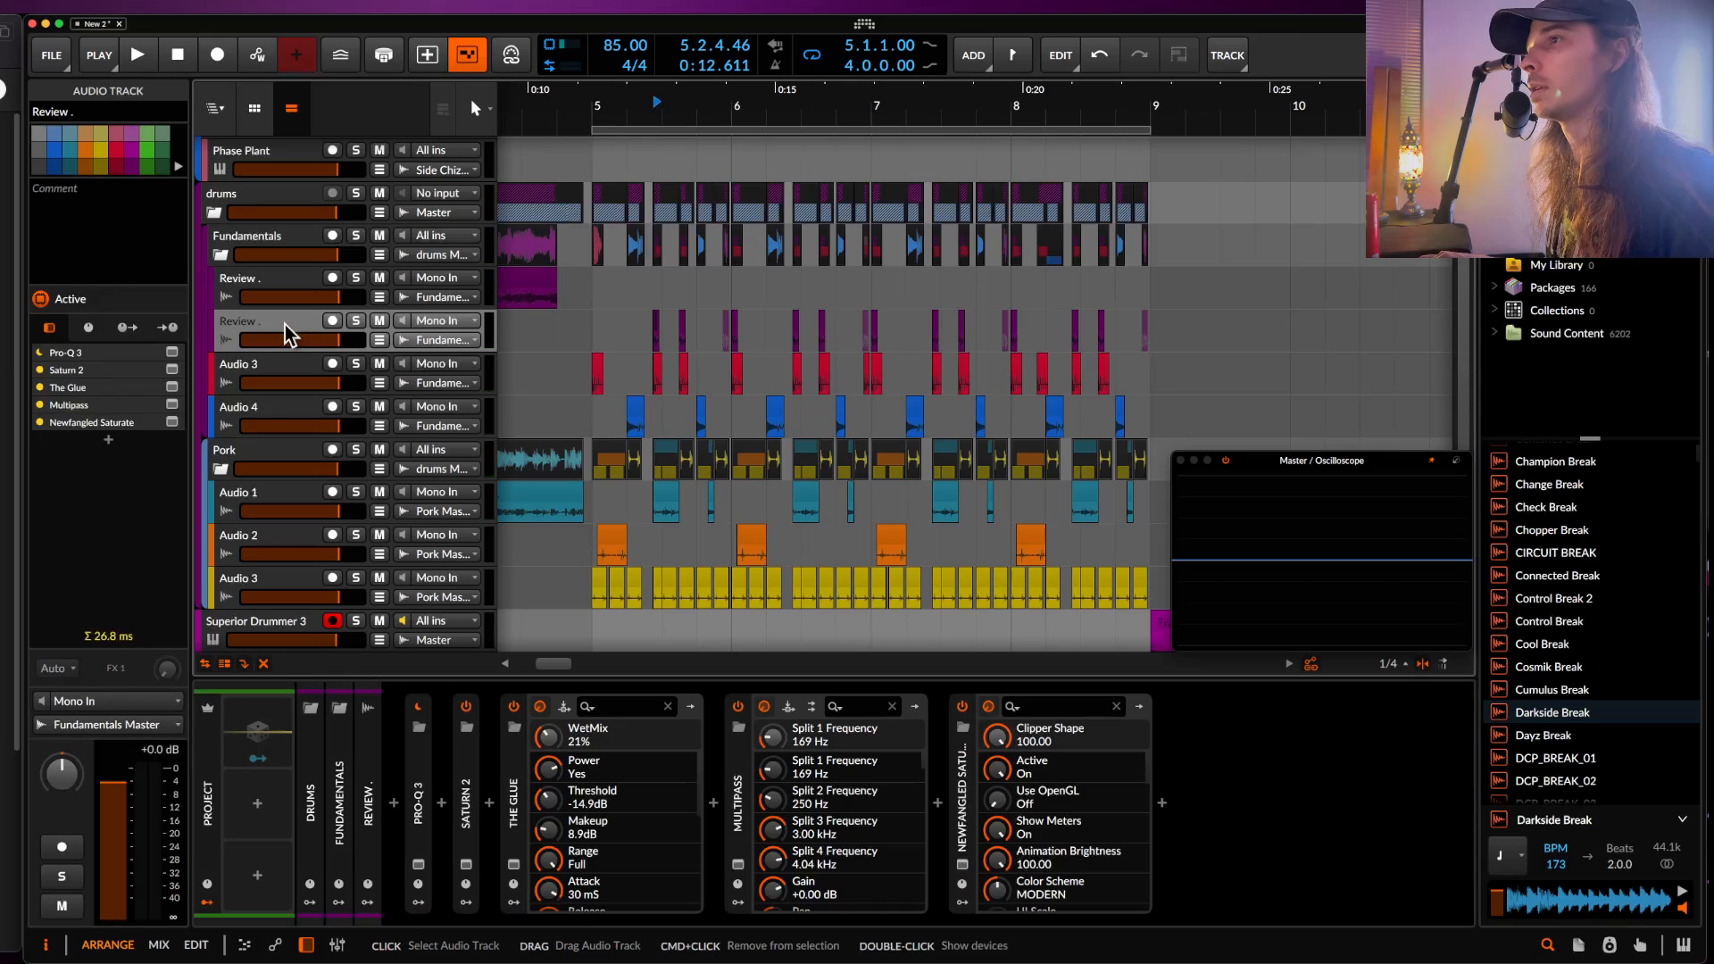
{"action": "left_click", "coordinate": [222, 257]}
{"action": "left_click", "coordinate": [215, 253]}
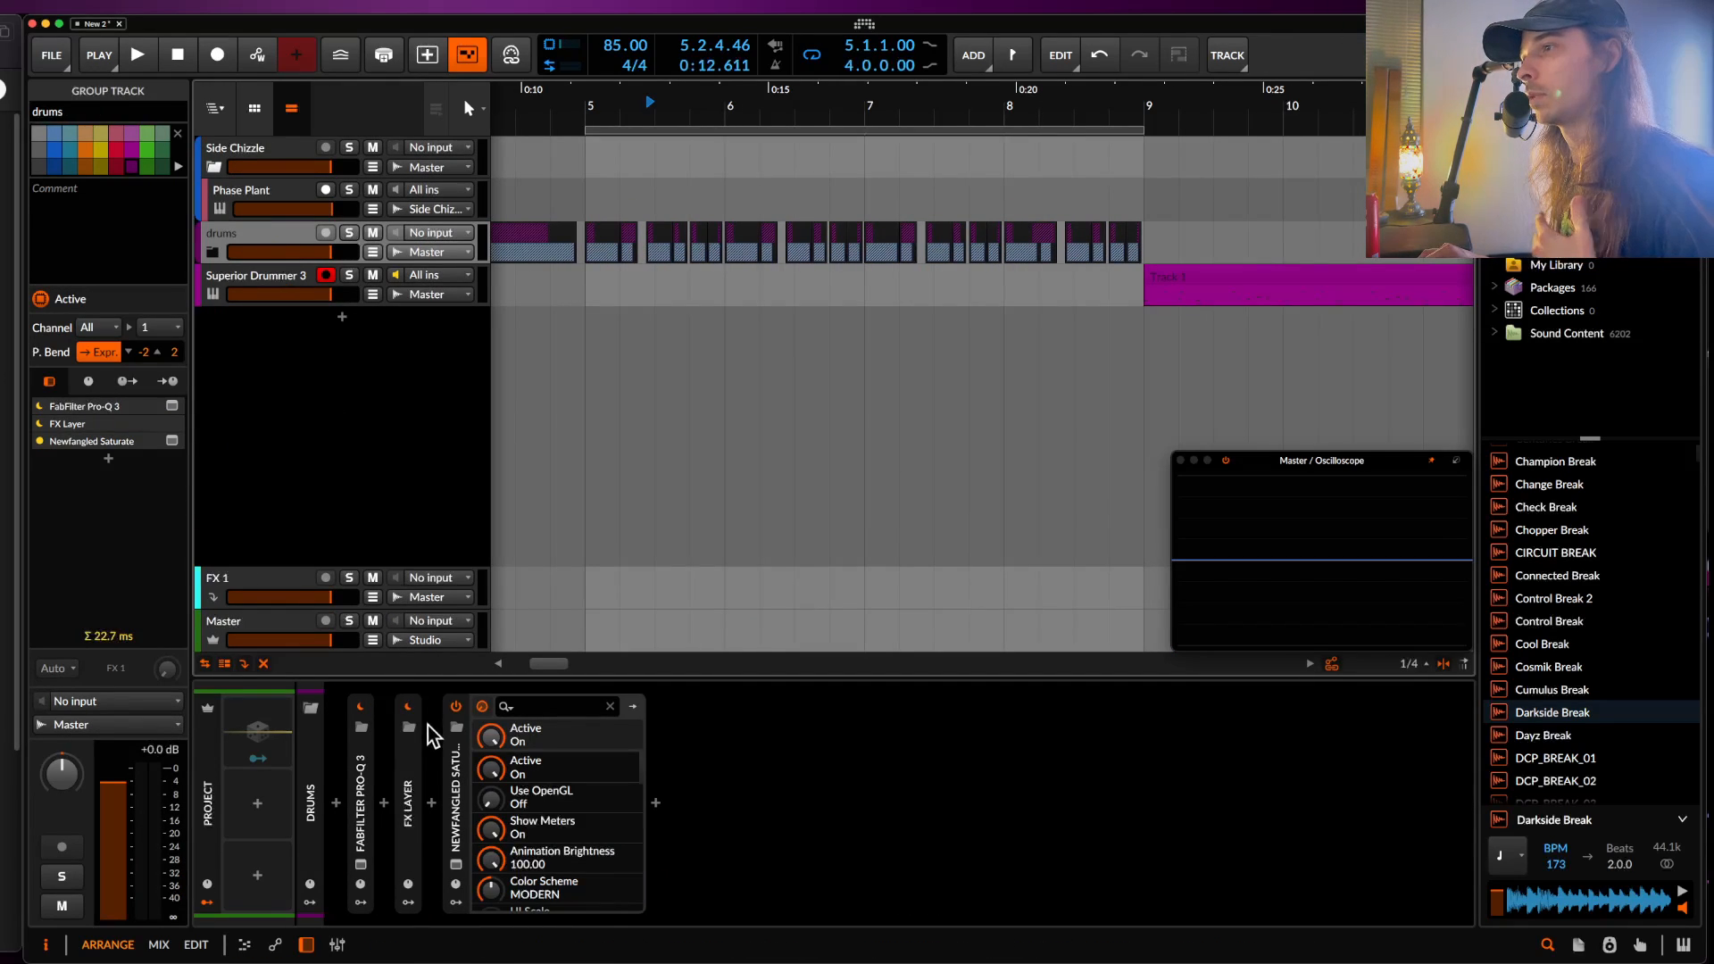
- Insert the Dist TUBE-CULTURE effect between FX Layer and Newfangled Saturate on the drums group
{"action": "left_click", "coordinate": [437, 812]}
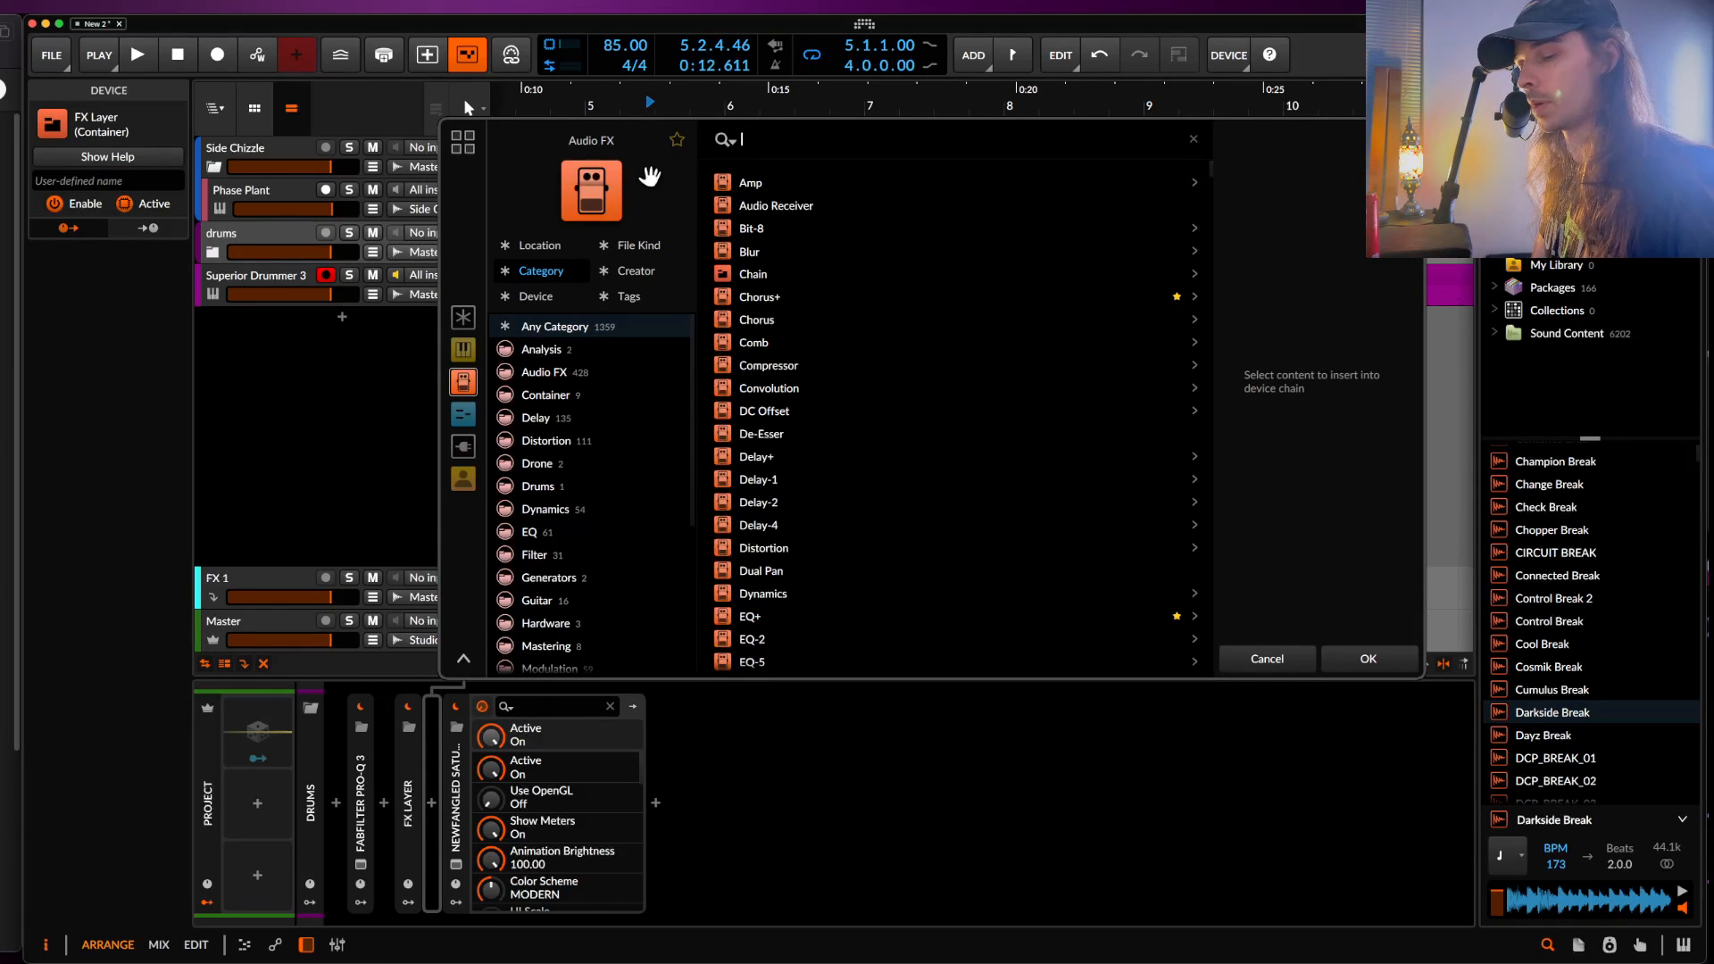
{"action": "type", "text": "dist"}
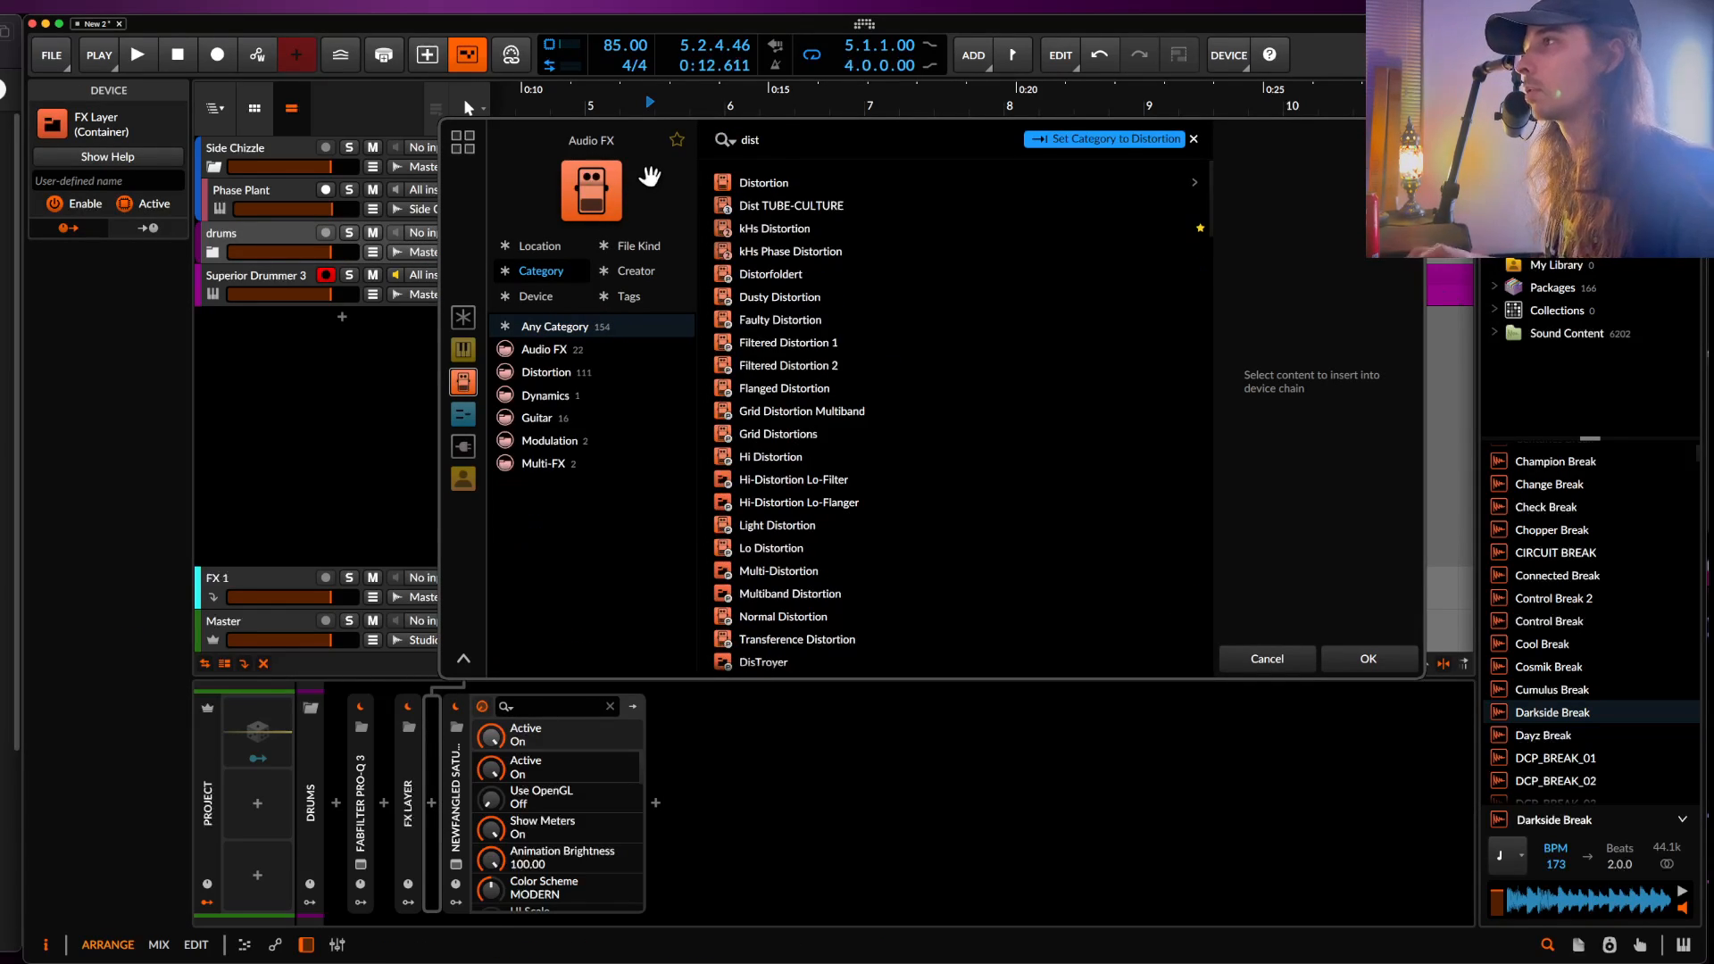
{"action": "left_click", "coordinate": [772, 212]}
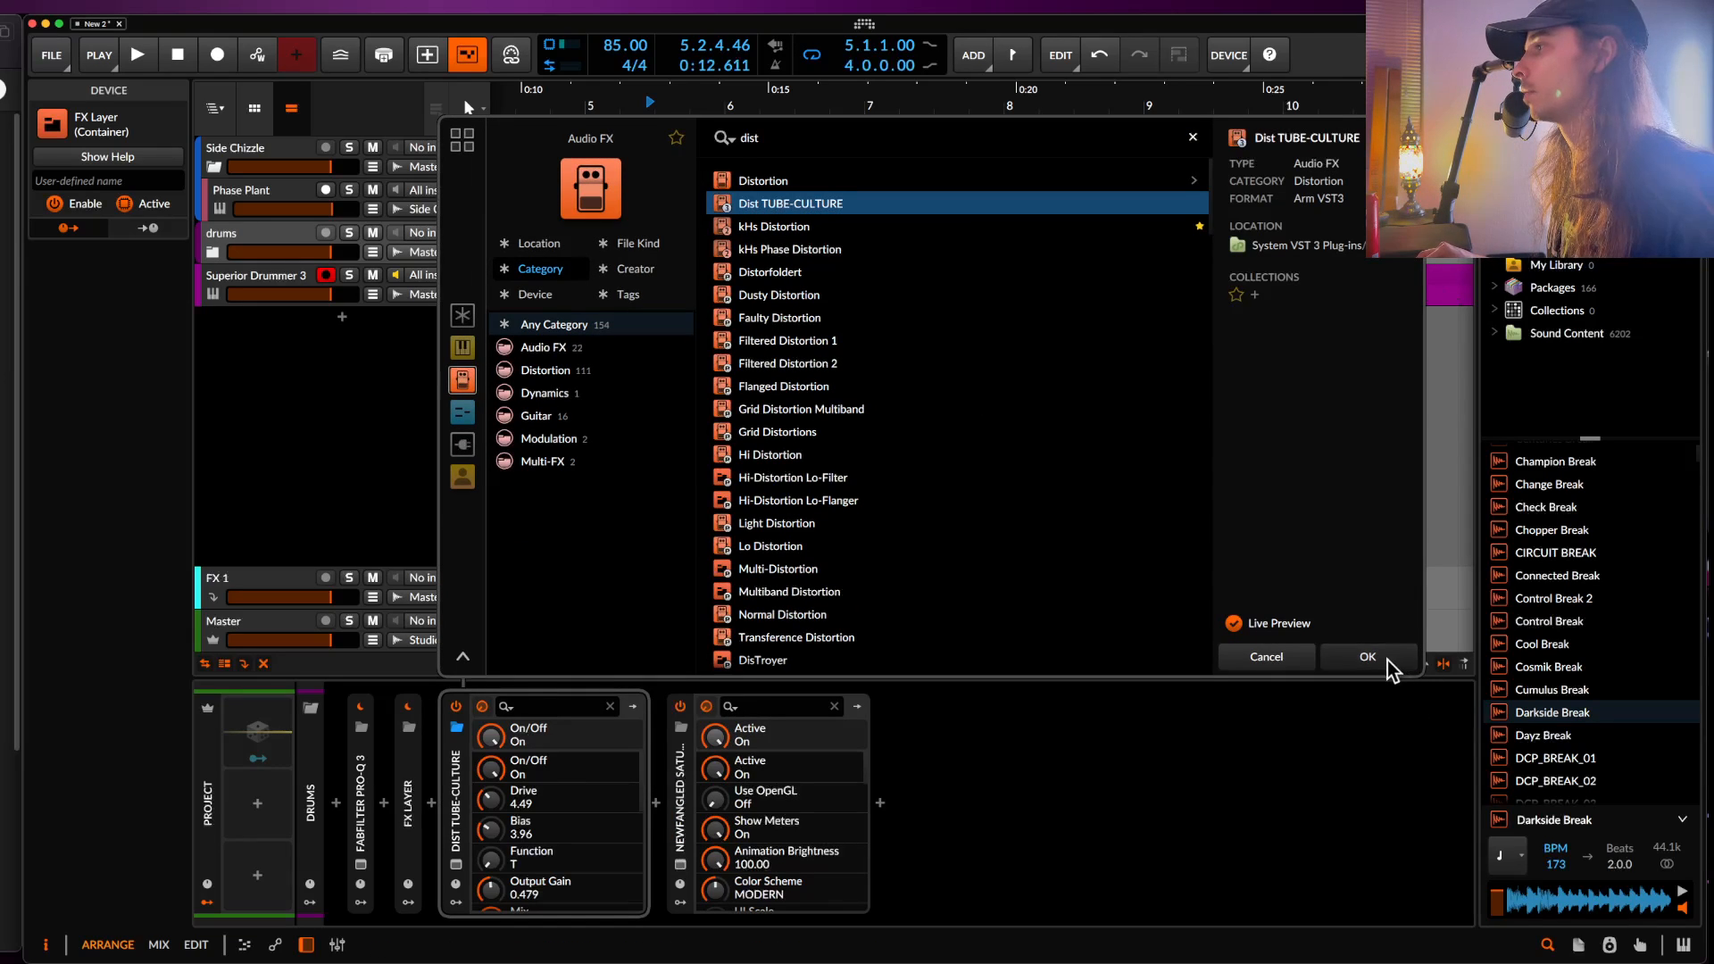
{"action": "left_click", "coordinate": [1385, 659]}
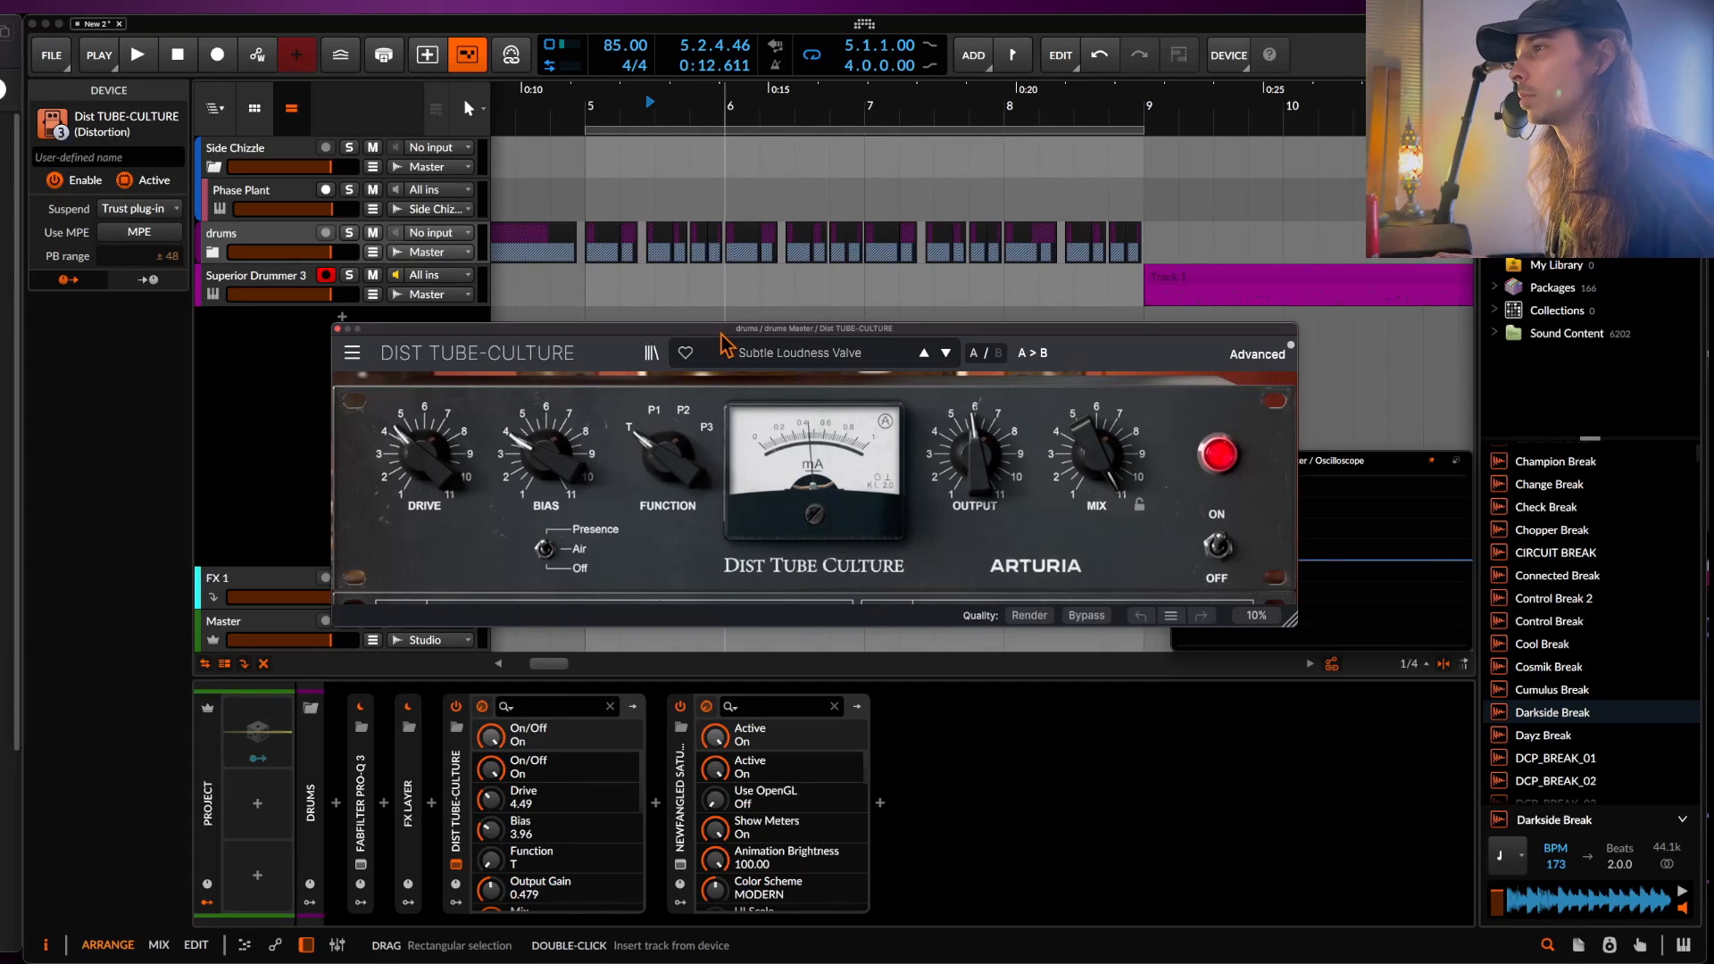
{"action": "left_click_drag", "start_coordinate": [722, 332], "coordinate": [704, 320]}
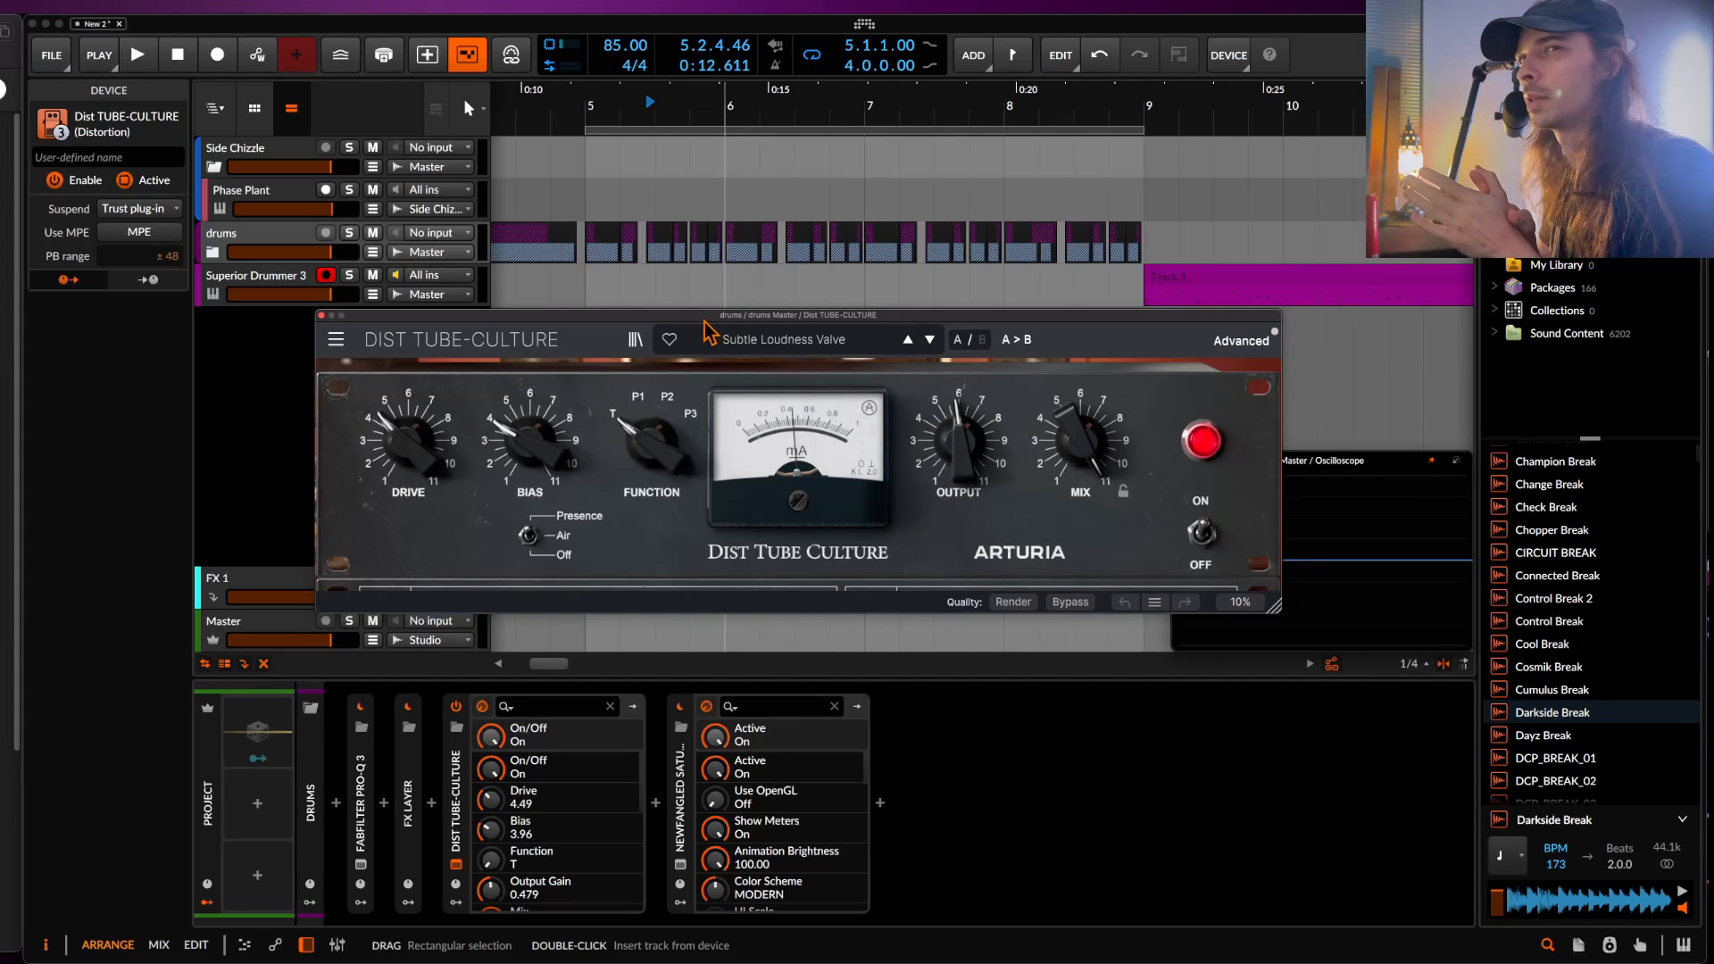
- Switch Dist TUBE-CULTURE's presence mode to Off and back to Presence
{"action": "left_click", "coordinate": [529, 536]}
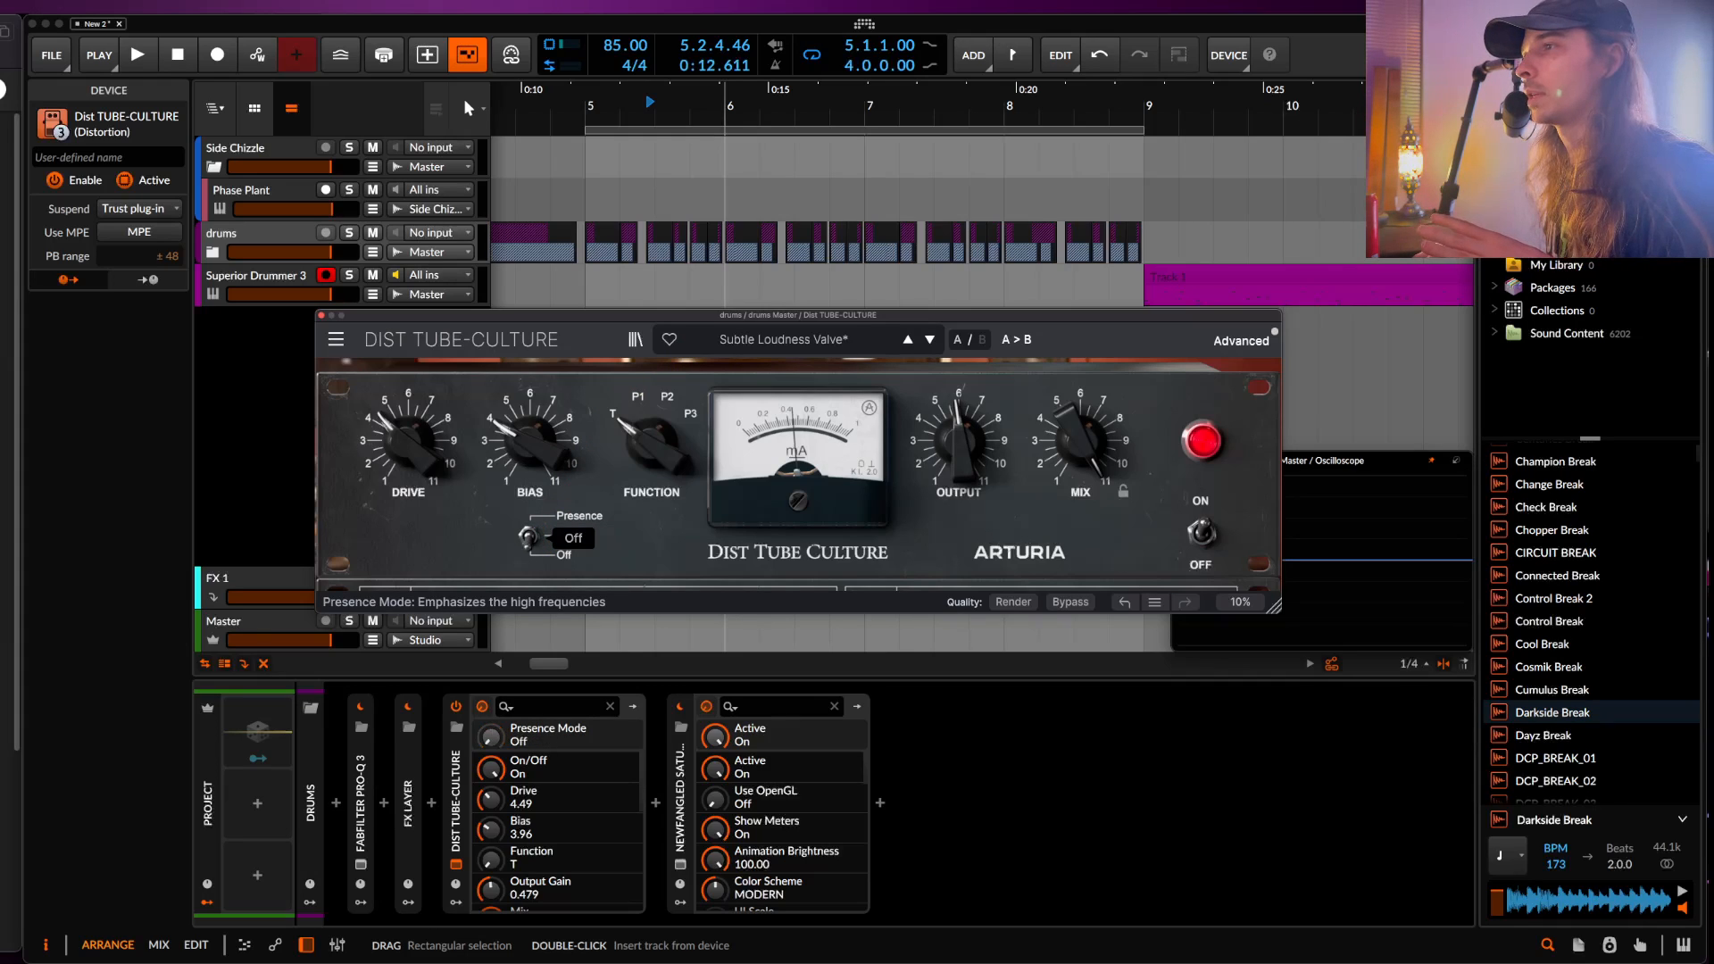
{"action": "left_click", "coordinate": [528, 536]}
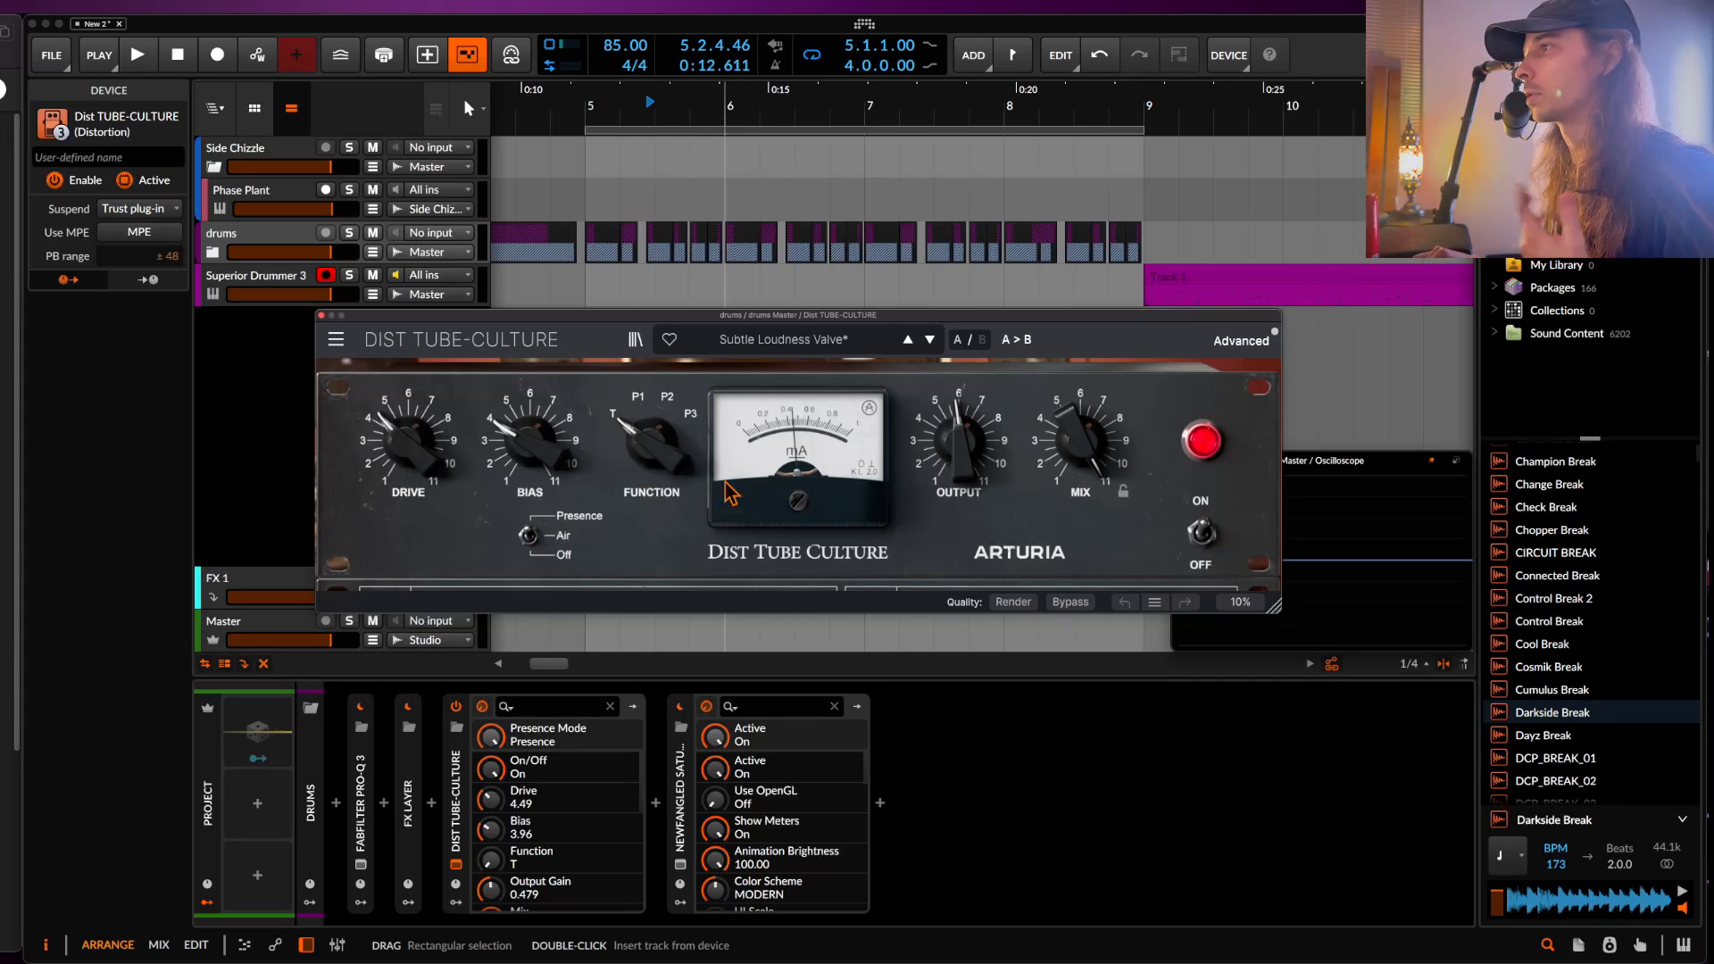
- Show Dist TUBE-CULTURE's advanced controls and set the input dynamics to 1.00
{"action": "left_click", "coordinate": [1241, 340]}
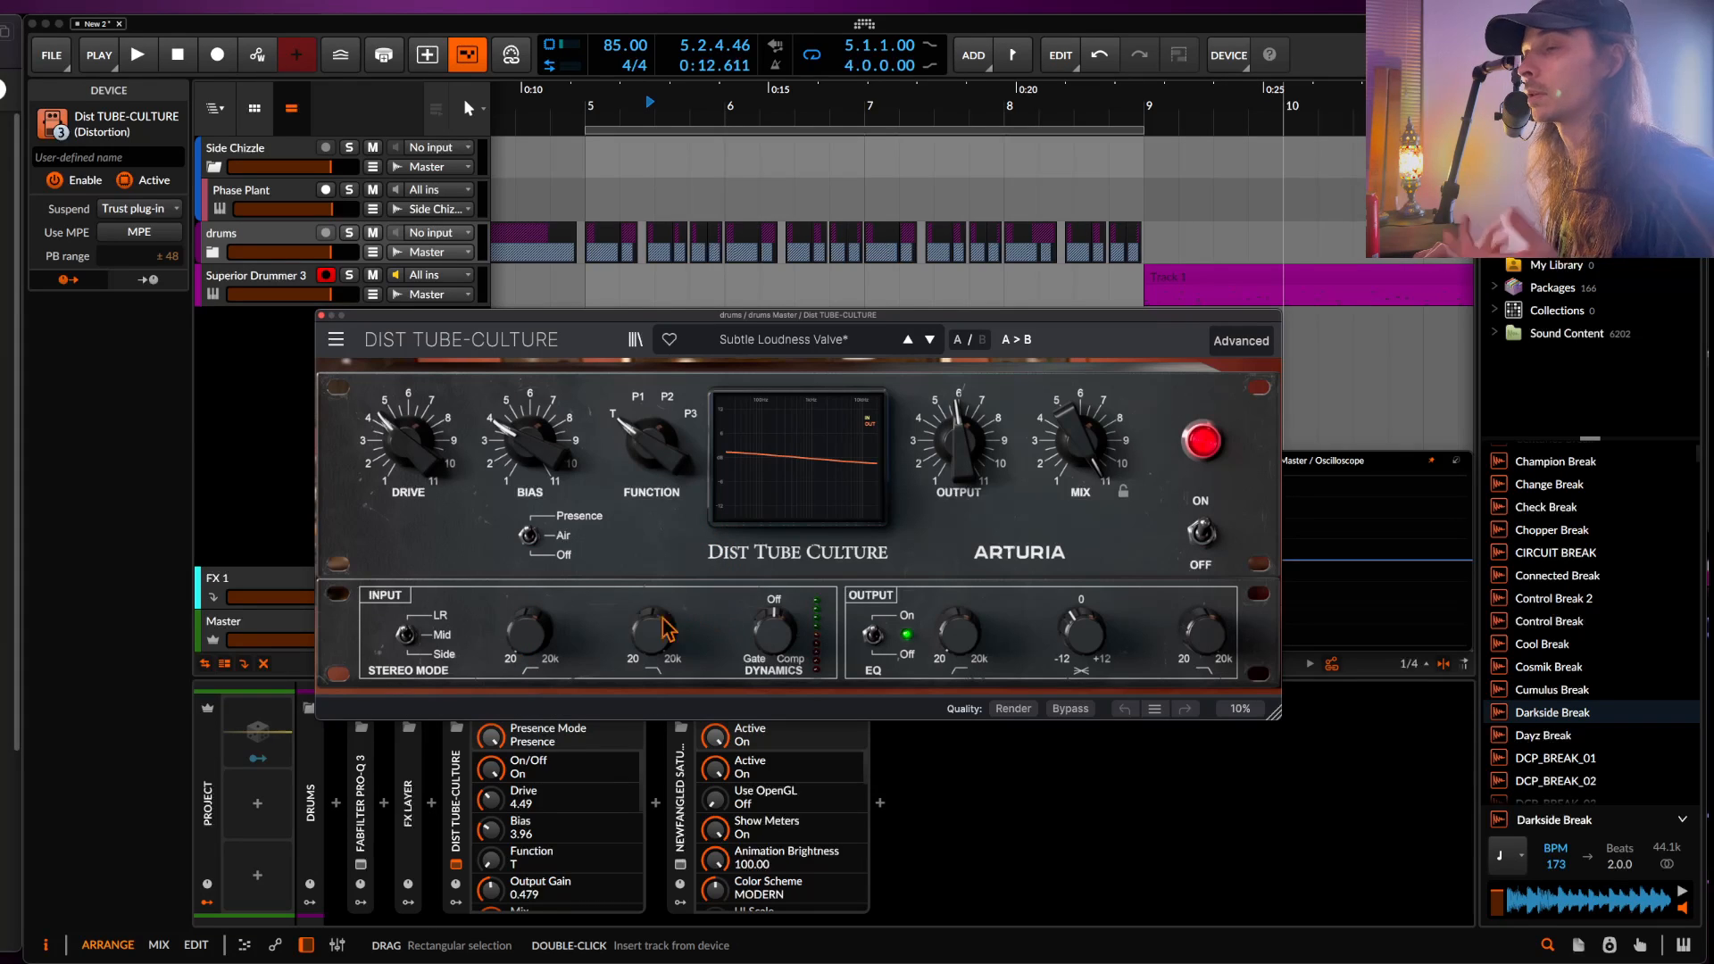
{"action": "mouse_move", "coordinate": [770, 631]}
{"action": "left_mouse_down"}
{"action": "mouse_move", "coordinate": [770, 607]}
{"action": "mouse_move", "coordinate": [770, 670]}
{"action": "mouse_move", "coordinate": [770, 598]}
{"action": "left_mouse_up"}
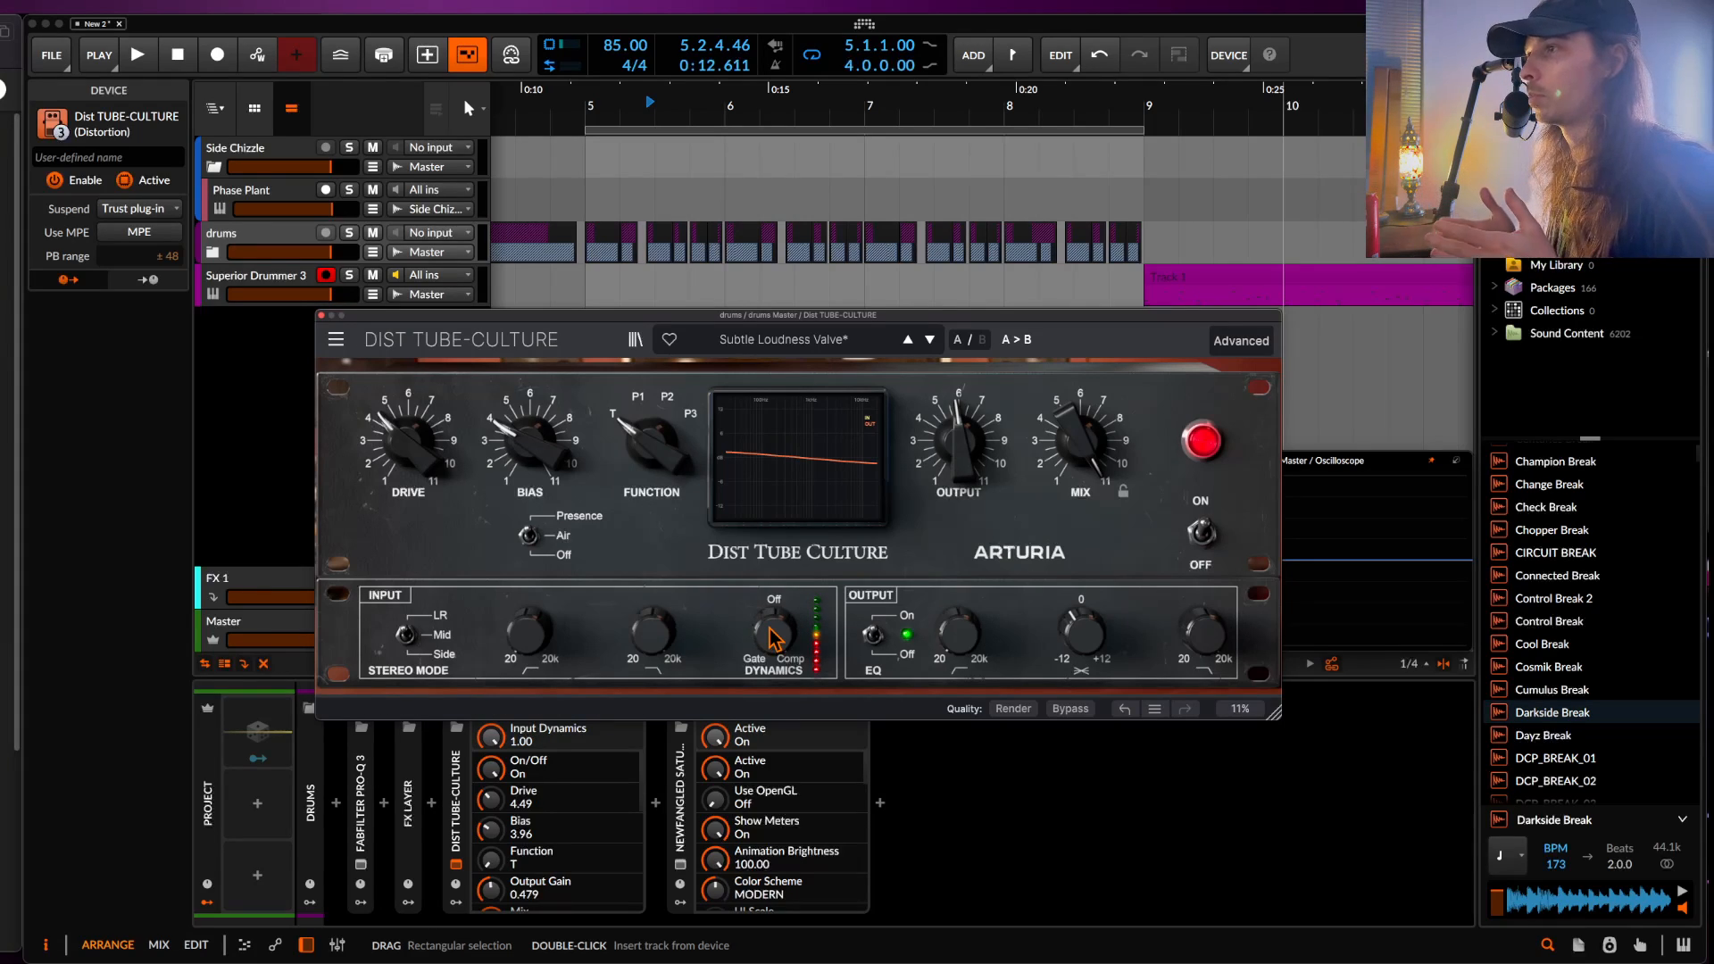
- Return Dist TUBE-CULTURE's input dynamics to about zero, and try the output tilt and low-pass controls, resetting both to their defaults
{"action": "left_click_drag", "start_coordinate": [770, 630], "coordinate": [770, 687]}
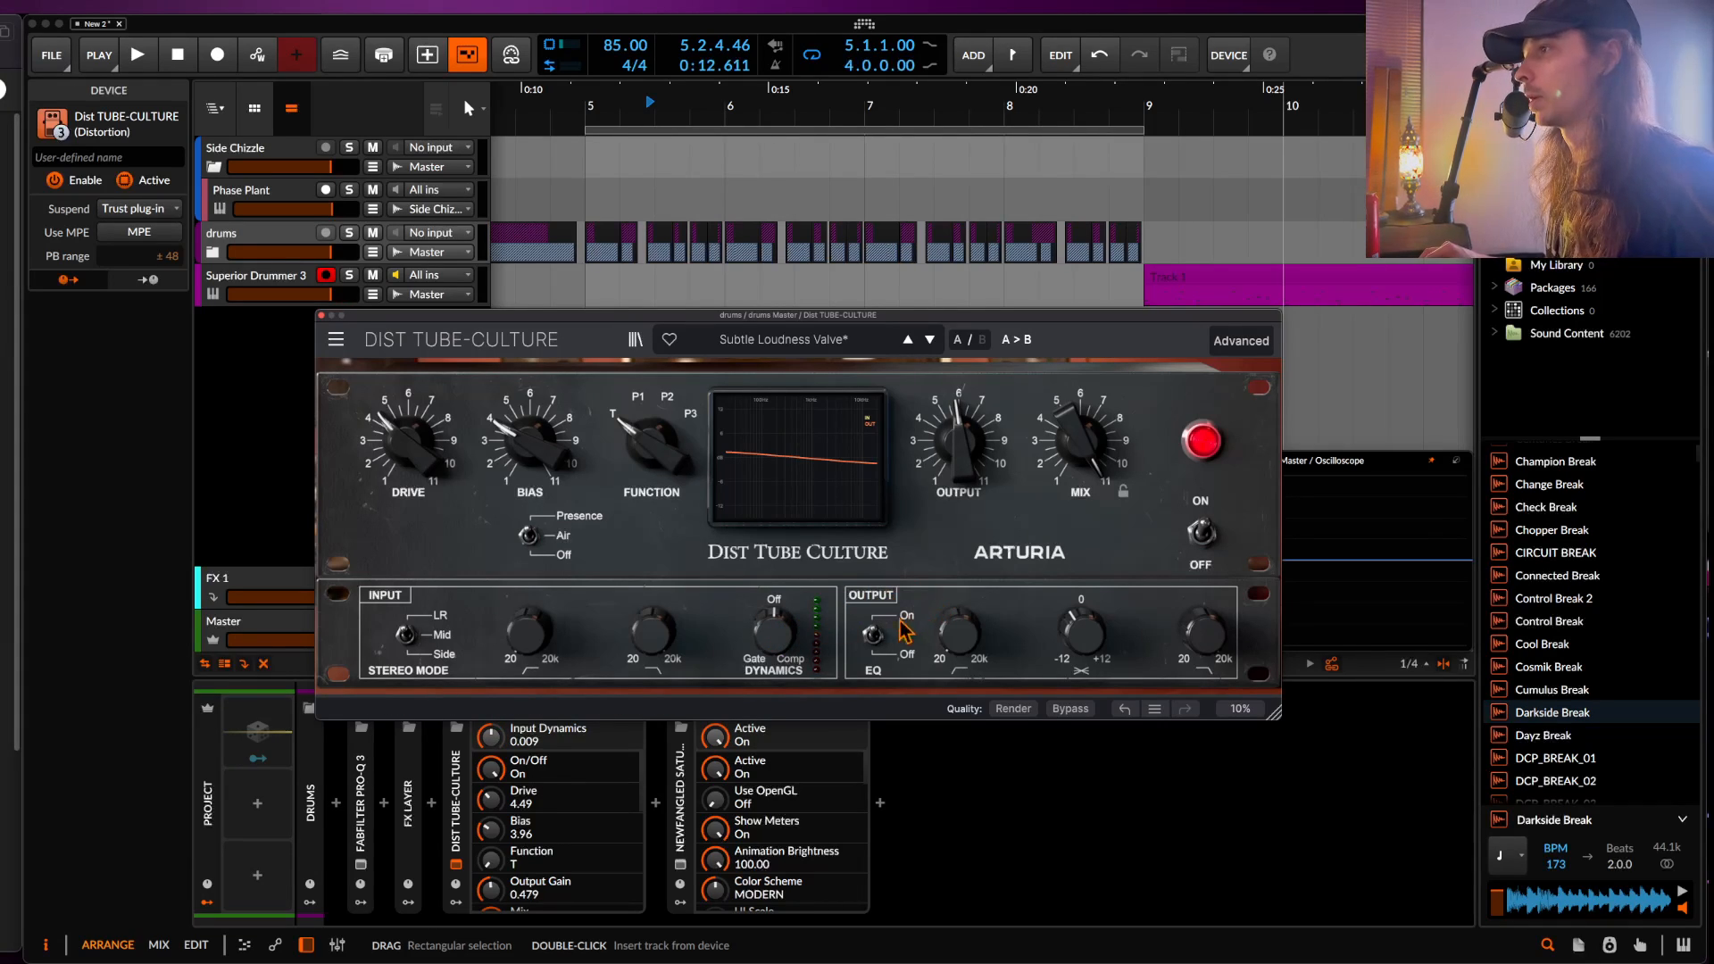
{"action": "left_click_drag", "start_coordinate": [1081, 622], "coordinate": [1082, 659]}
{"action": "double_click", "coordinate": [1084, 639]}
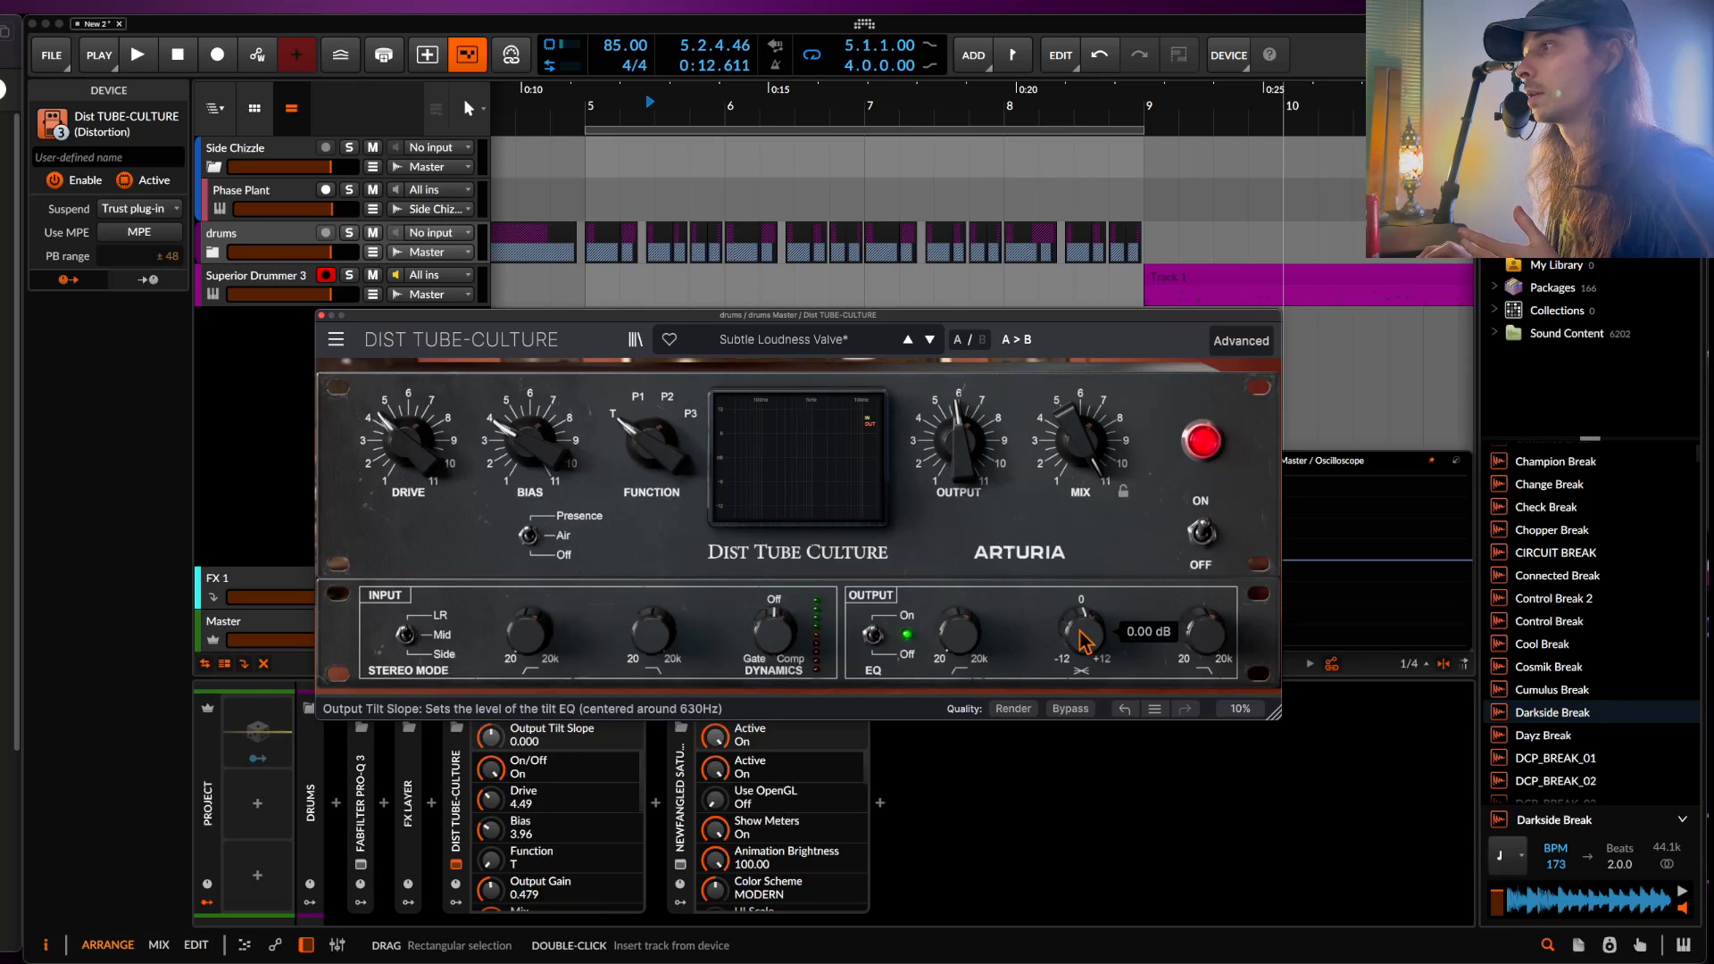
{"action": "left_click_drag", "start_coordinate": [1201, 637], "coordinate": [1201, 671]}
{"action": "double_click", "coordinate": [1203, 635]}
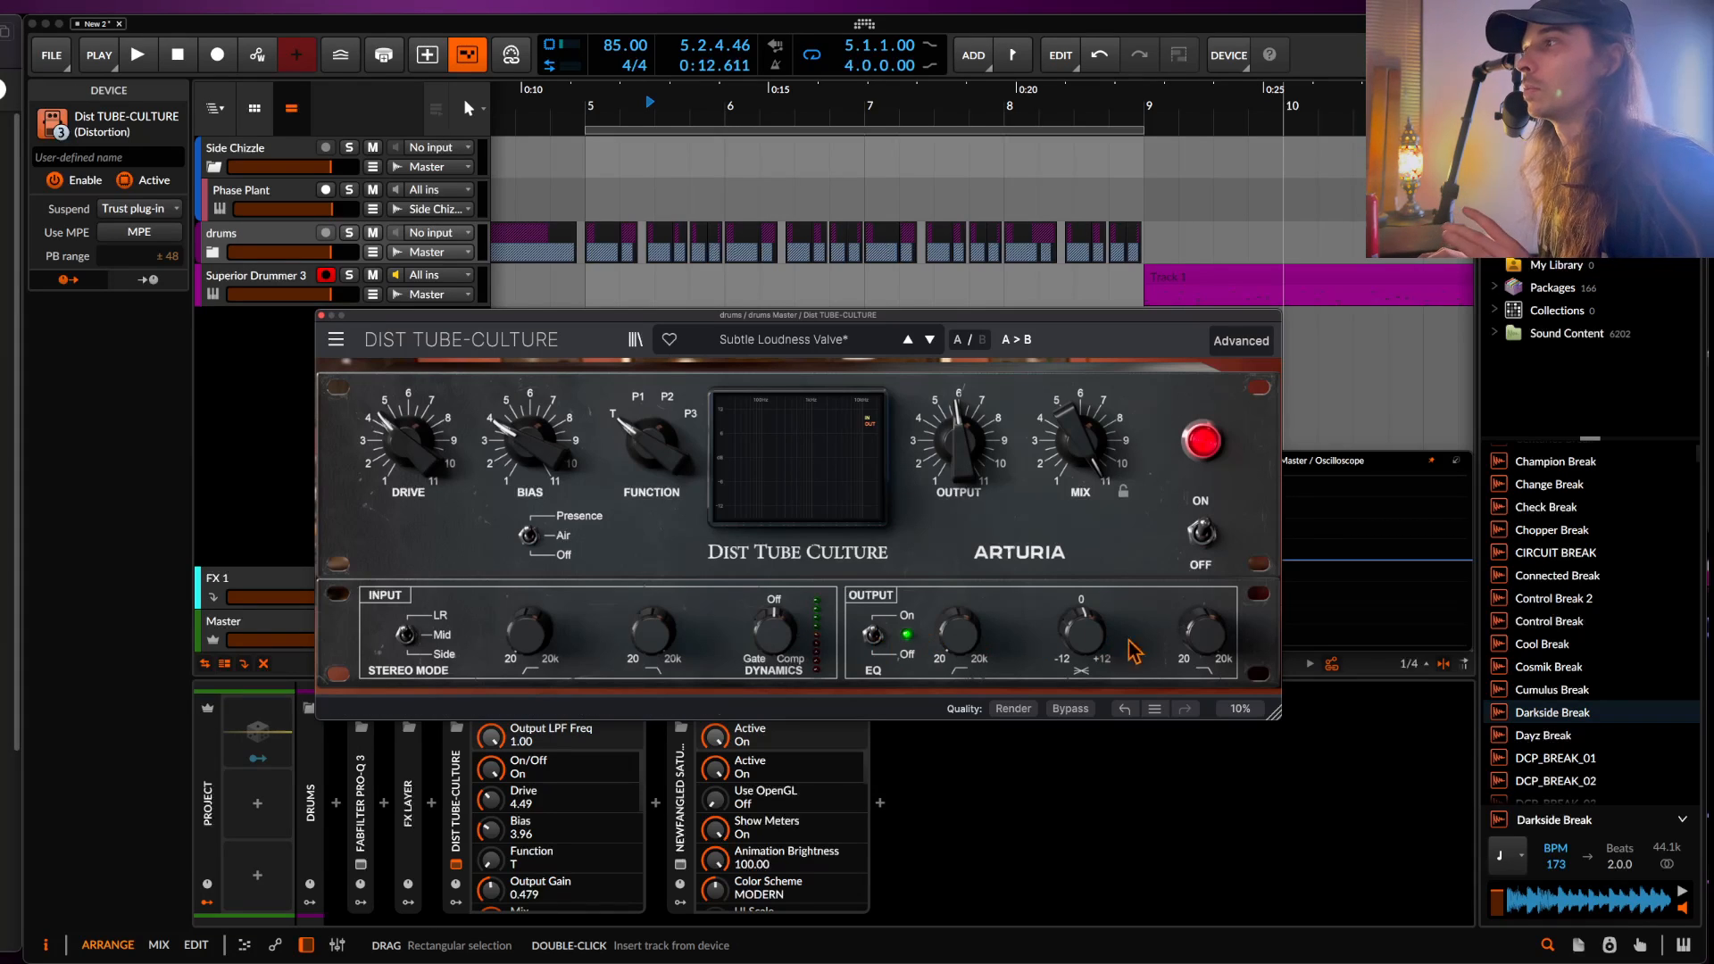
- Lower Dist TUBE-CULTURE's mix to 0 and play the drums from bar 5 while raising the mix to 100
{"action": "mouse_move", "coordinate": [1087, 459]}
{"action": "left_mouse_down"}
{"action": "mouse_move", "coordinate": [1088, 549]}
{"action": "mouse_move", "coordinate": [1083, 466]}
{"action": "left_mouse_up"}
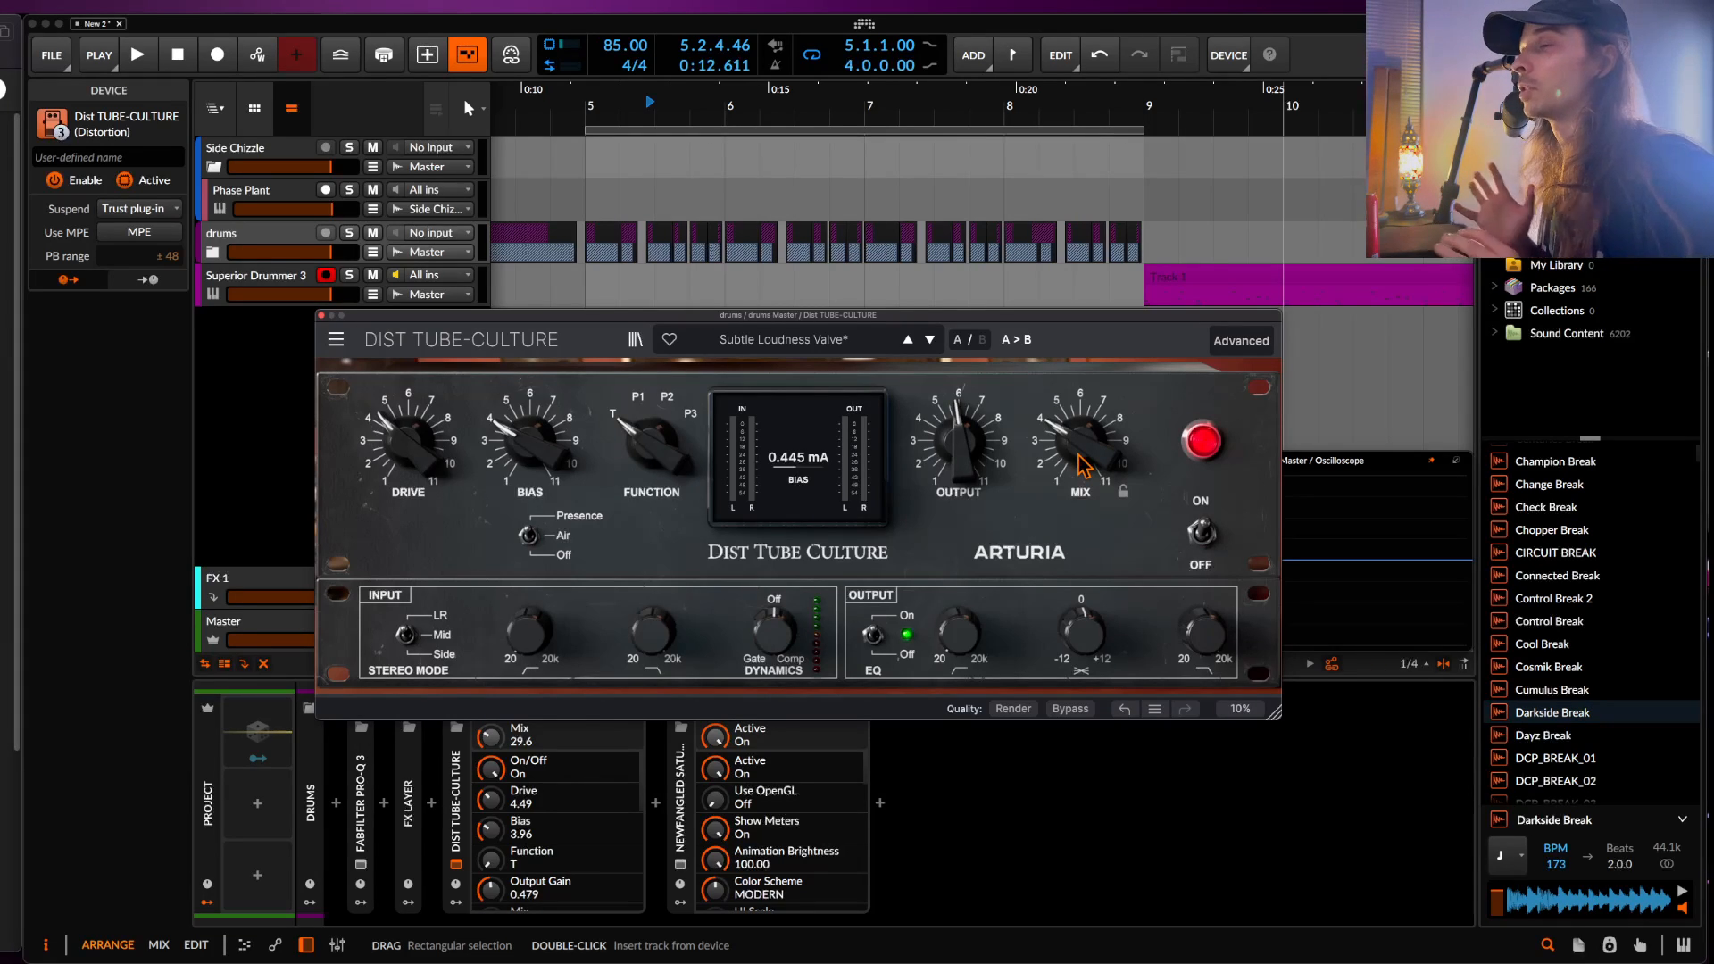
{"action": "left_click_drag", "start_coordinate": [1083, 464], "coordinate": [1082, 513]}
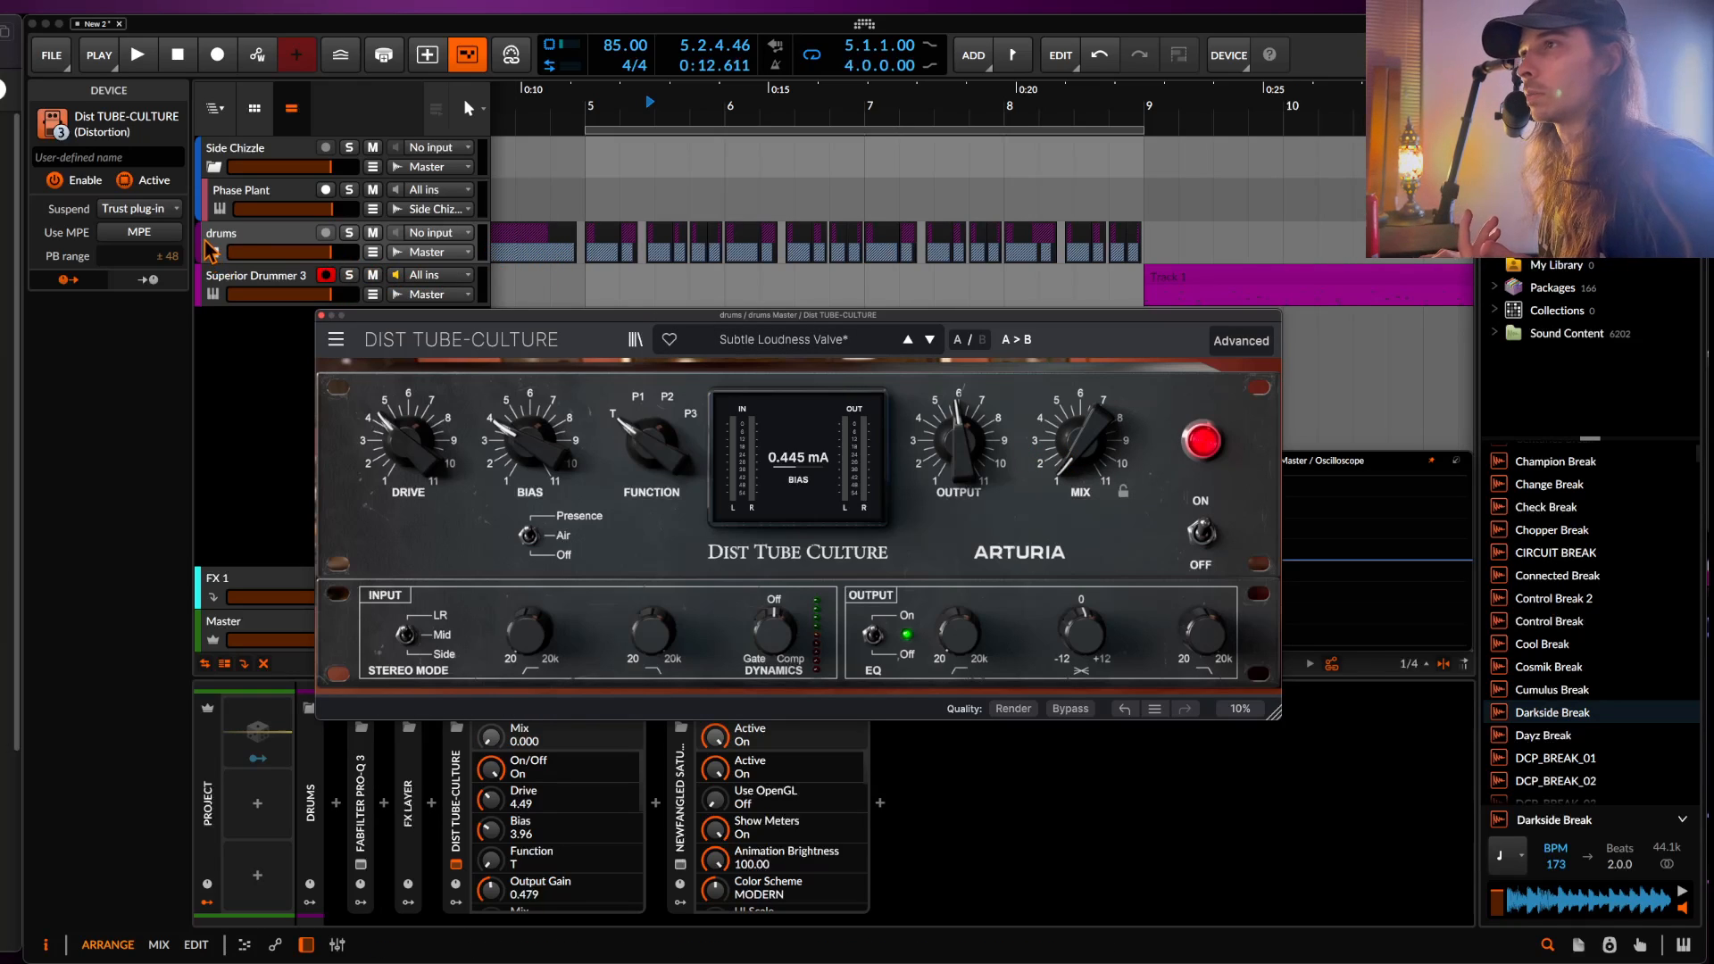
{"action": "left_click", "coordinate": [589, 254]}
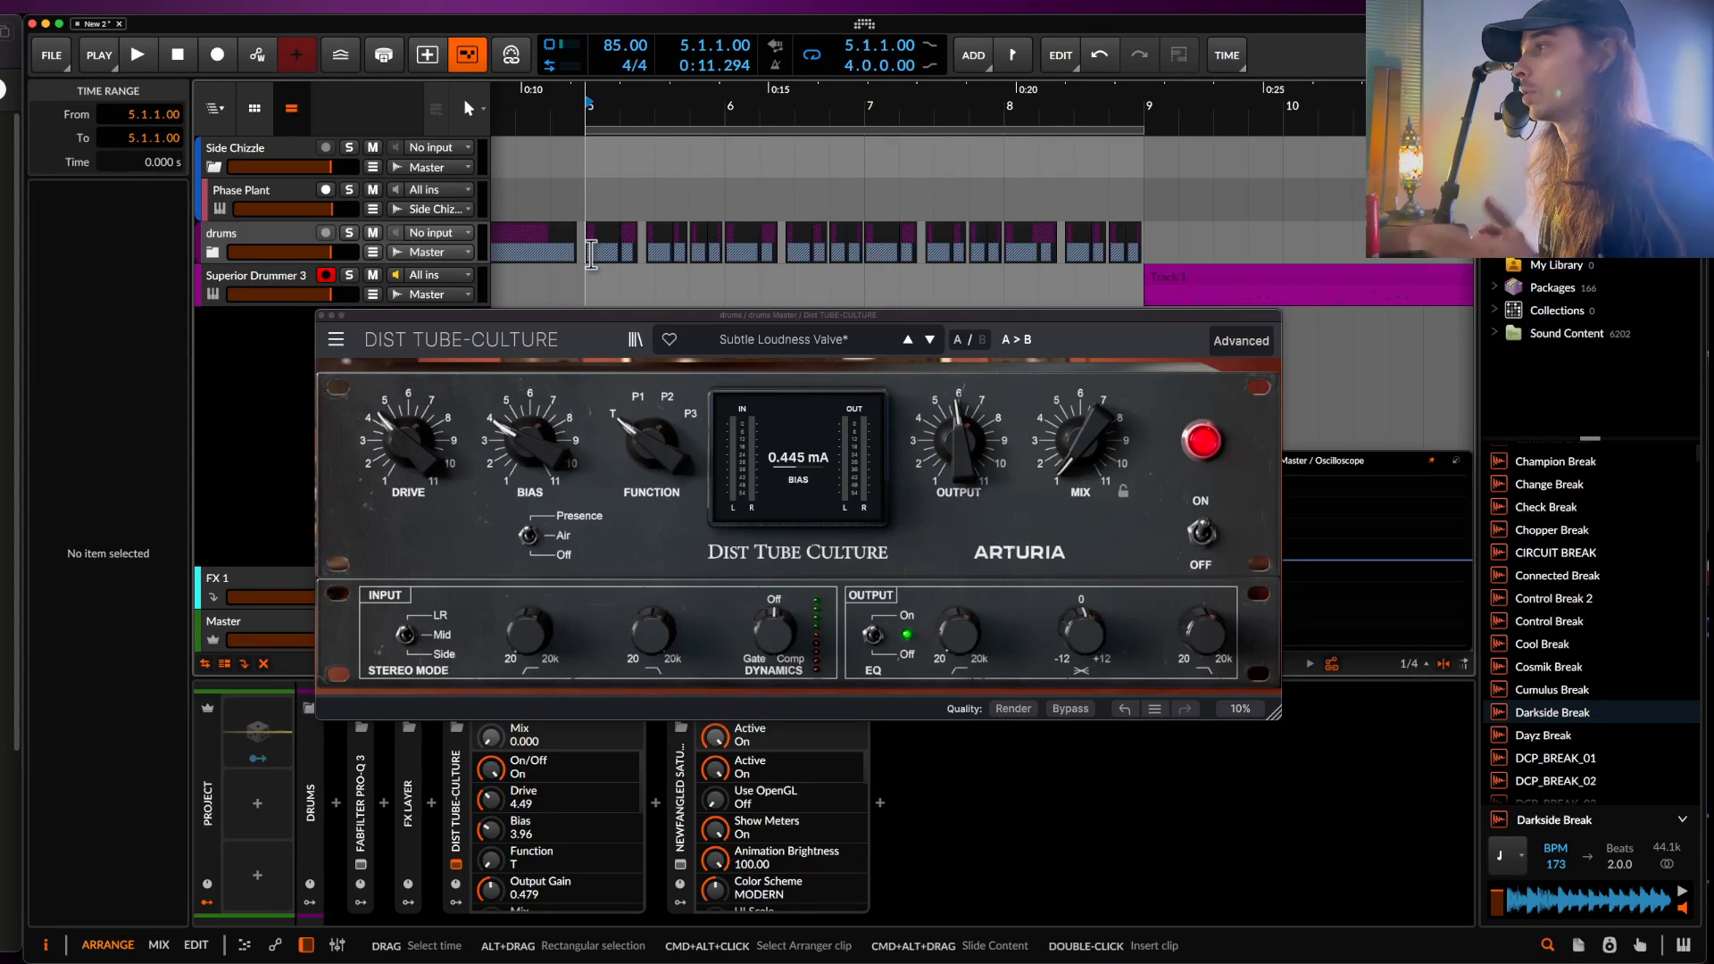
{"action": "key", "text": "space"}
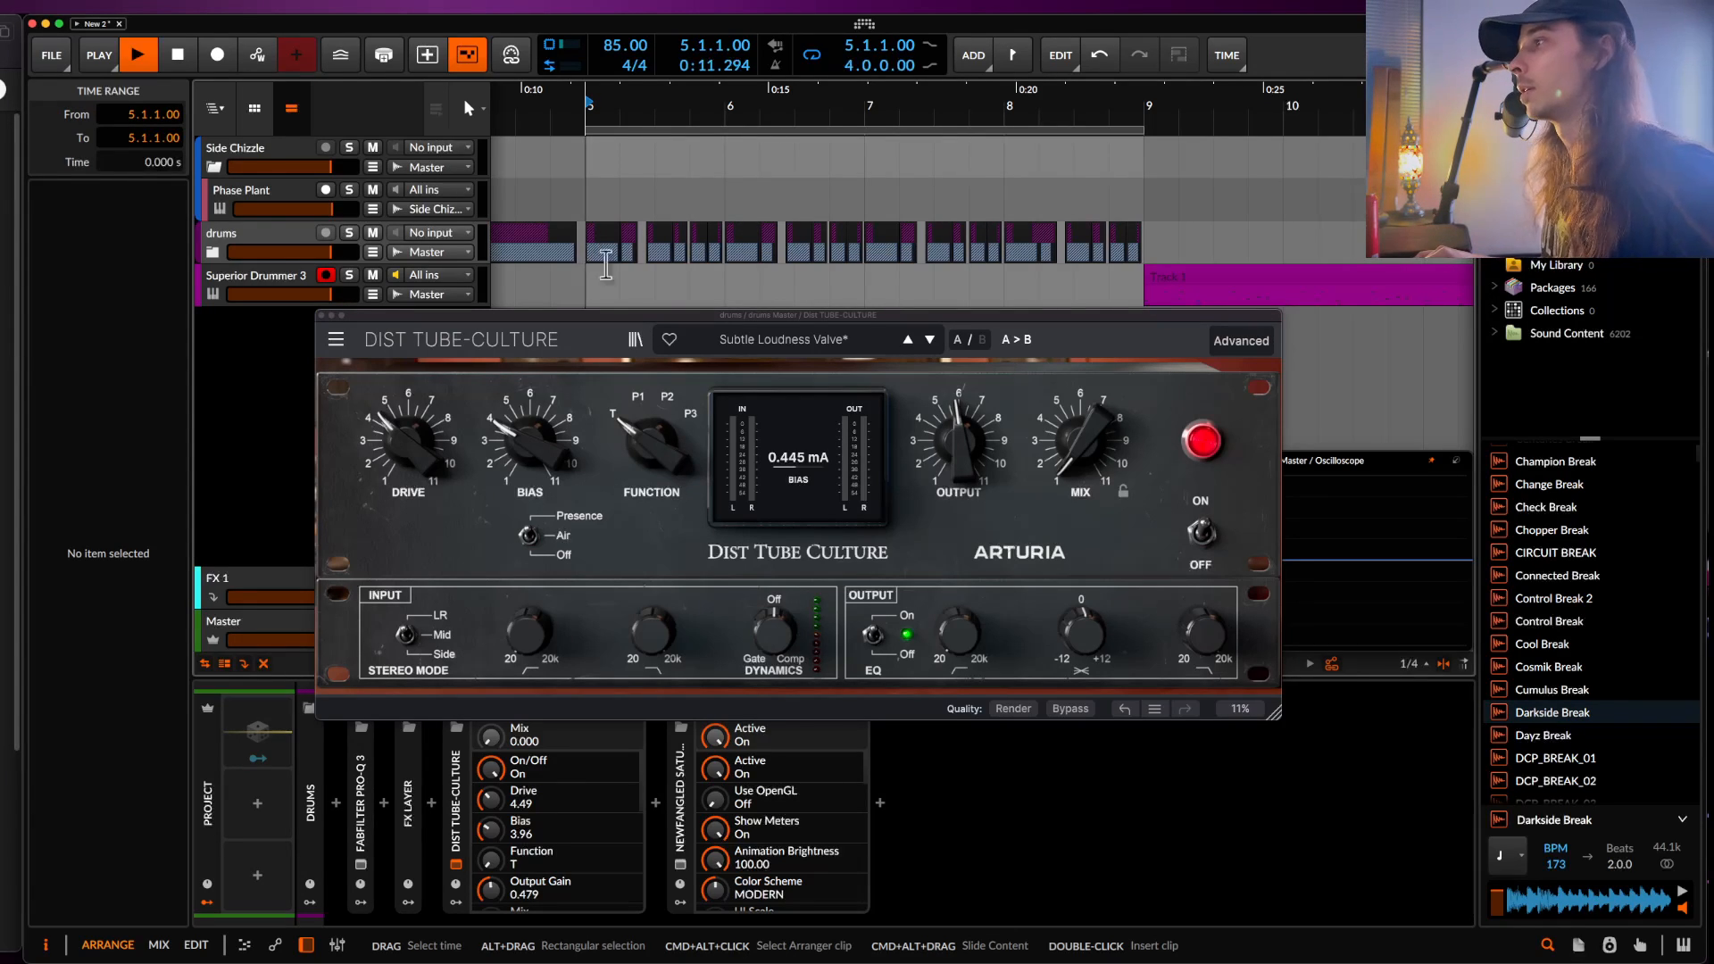
{"action": "left_click_drag", "start_coordinate": [1083, 442], "coordinate": [1083, 340]}
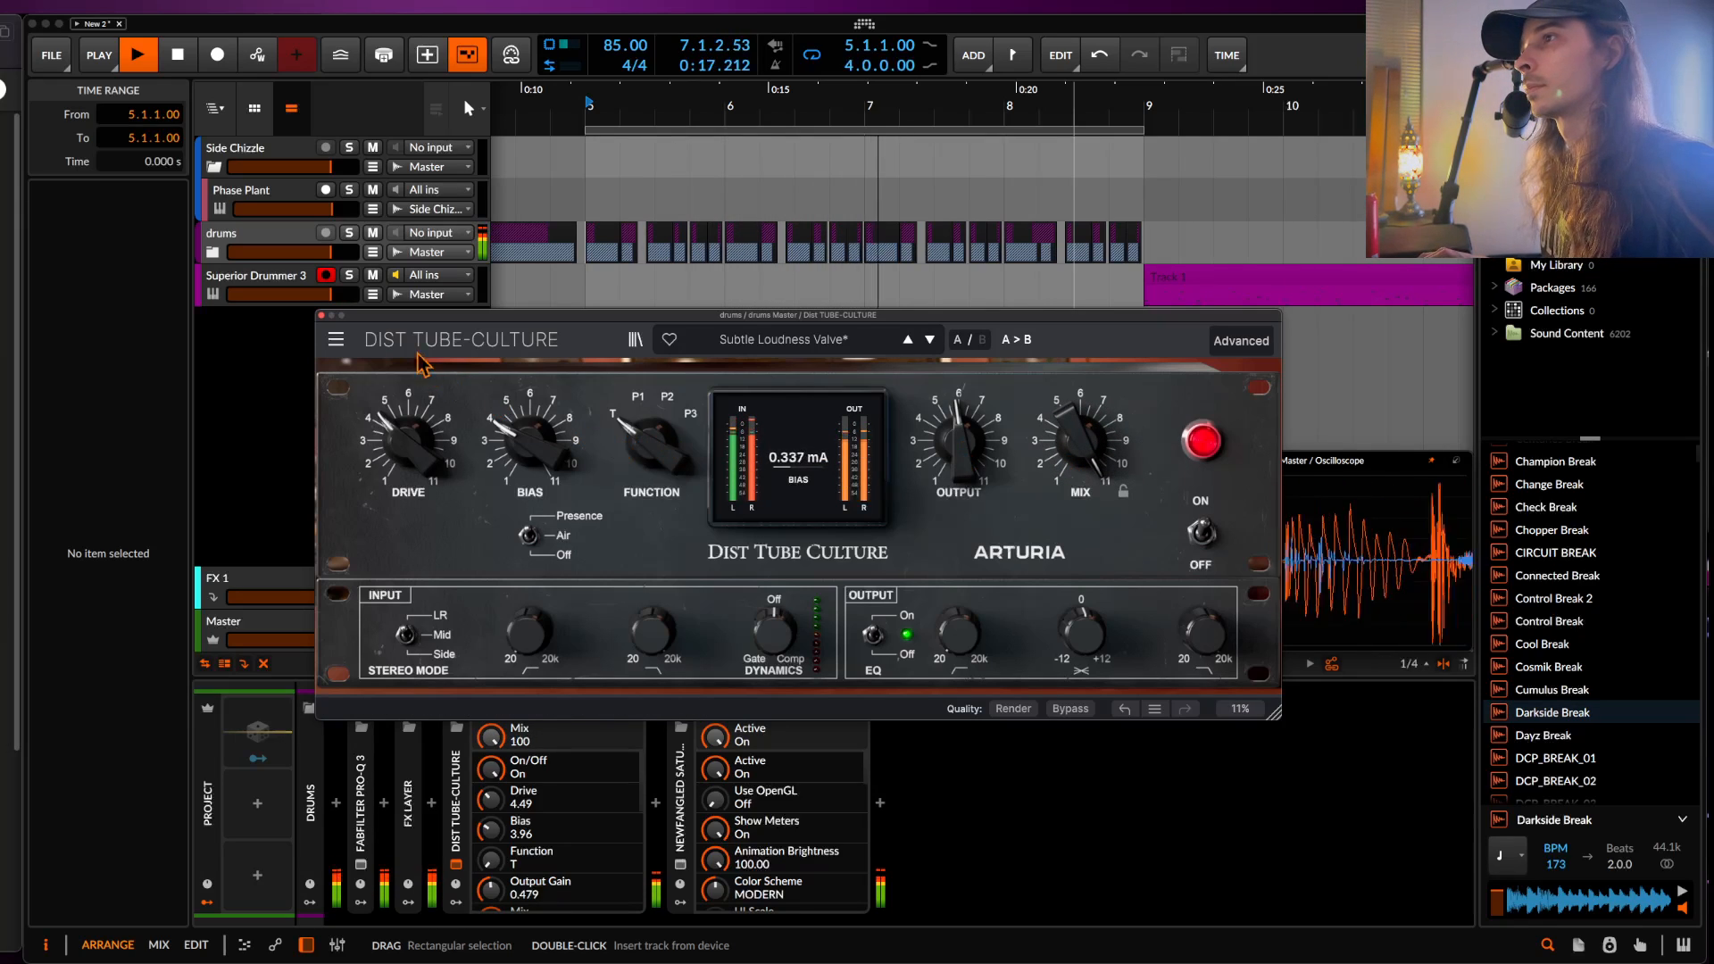
- Set Dist TUBE-CULTURE's drive to 7.05, bias to 9.00 and mix to 59.2 during playback of the drums, and stop playback
{"action": "left_click", "coordinate": [277, 253]}
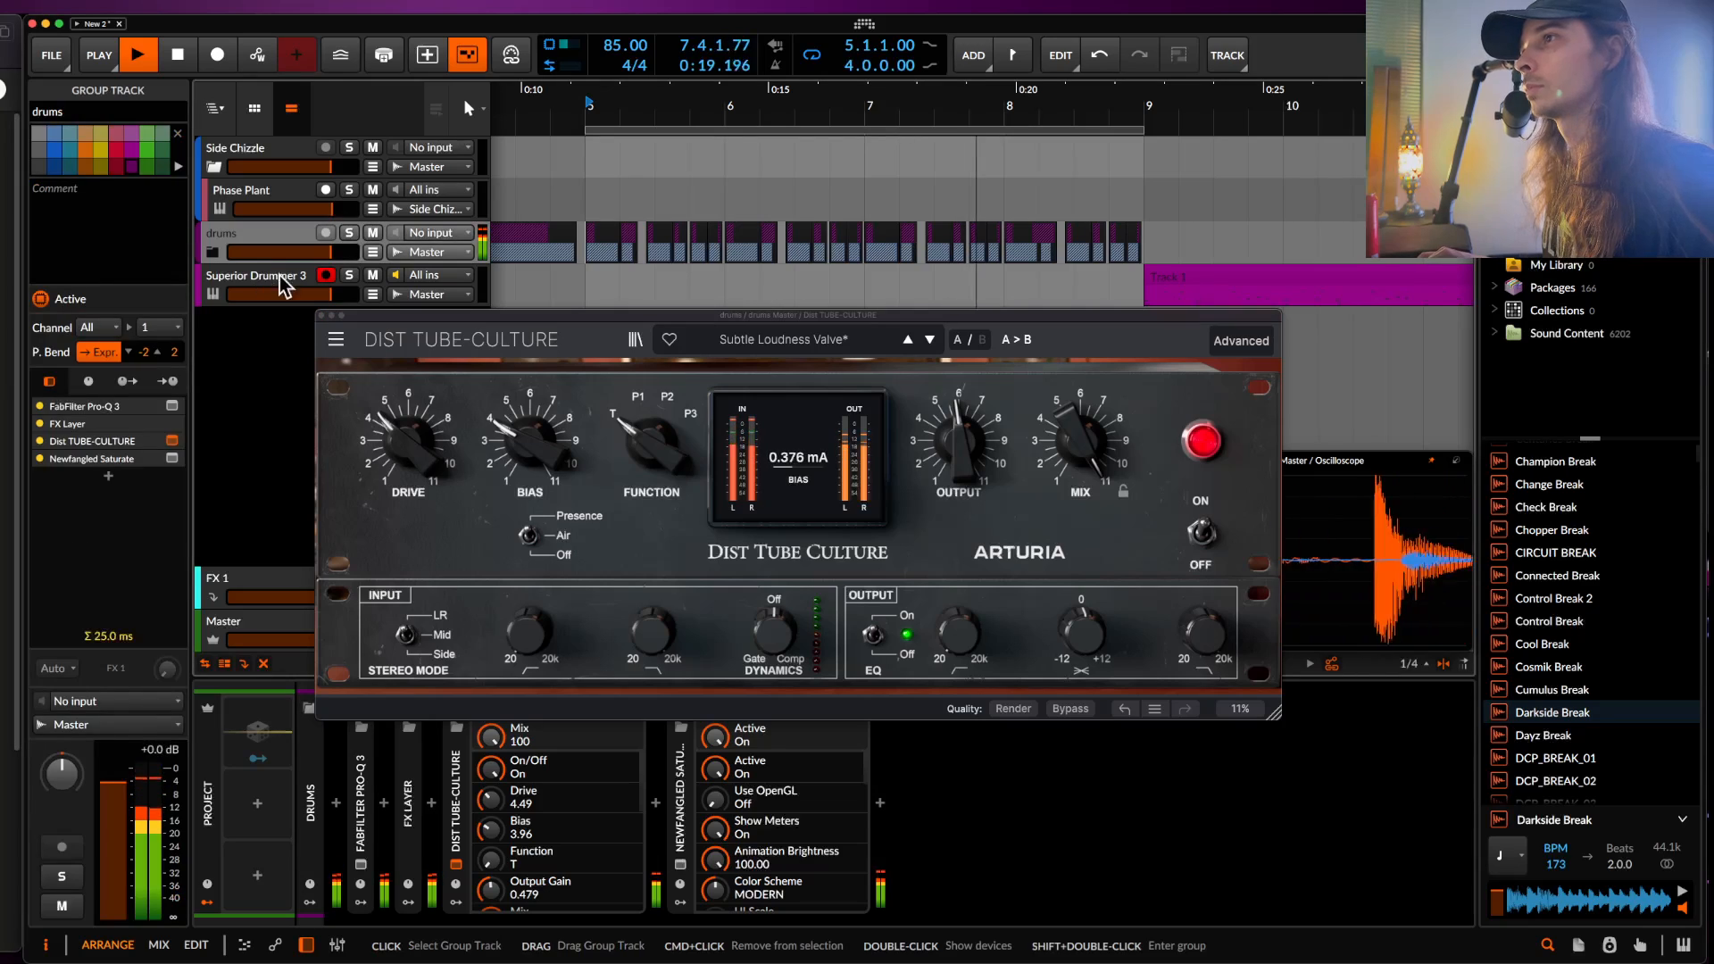
{"action": "left_click_drag", "start_coordinate": [441, 463], "coordinate": [441, 421]}
{"action": "left_click_drag", "start_coordinate": [562, 460], "coordinate": [562, 368]}
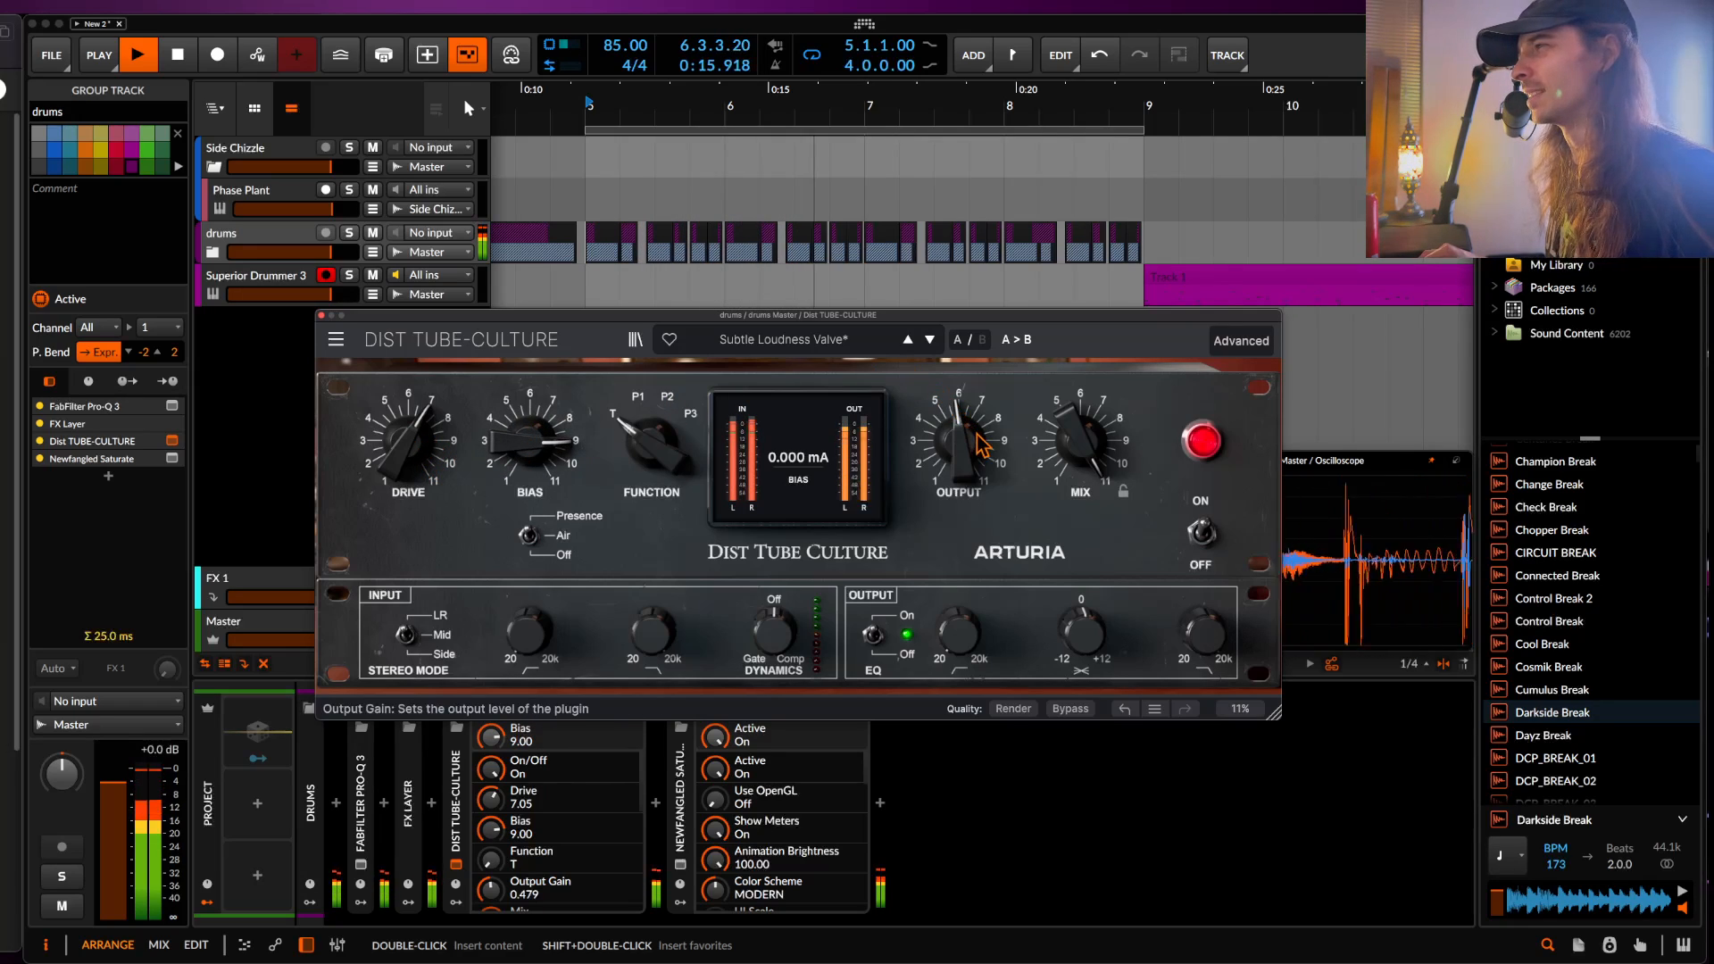
{"action": "left_click_drag", "start_coordinate": [1080, 437], "coordinate": [1080, 502]}
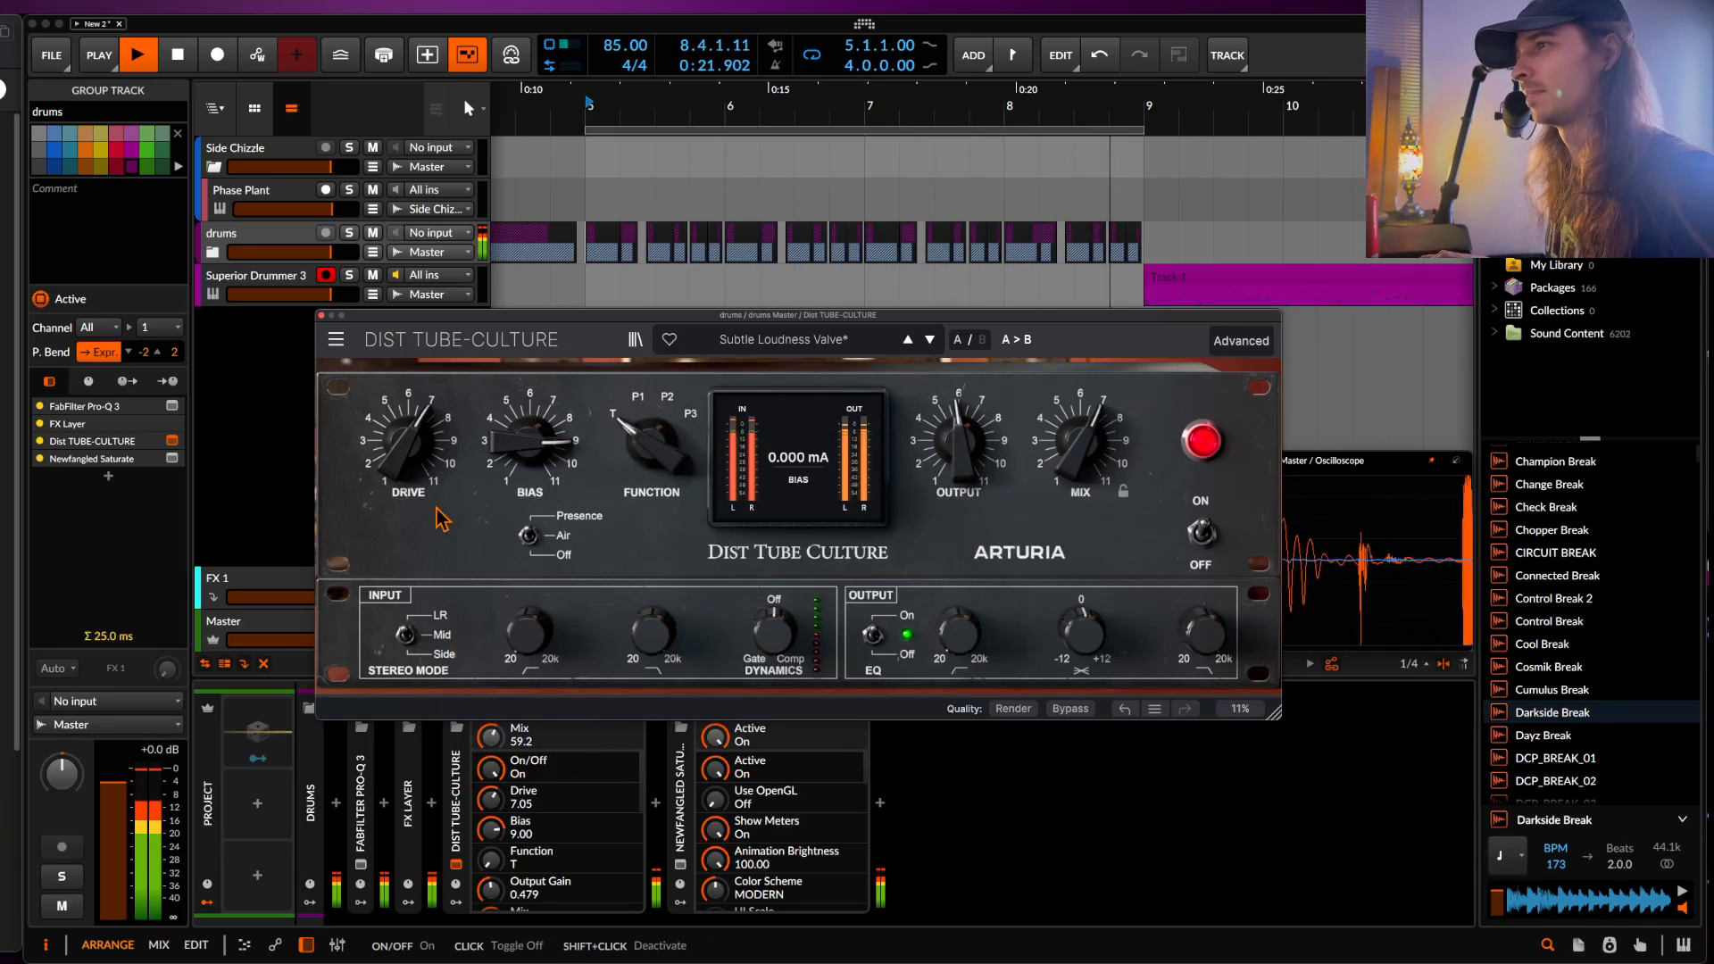
{"action": "key", "text": "space"}
- Move the Dist TUBE-CULTURE window clear of the Master oscilloscope
{"action": "left_click_drag", "start_coordinate": [432, 324], "coordinate": [439, 223]}
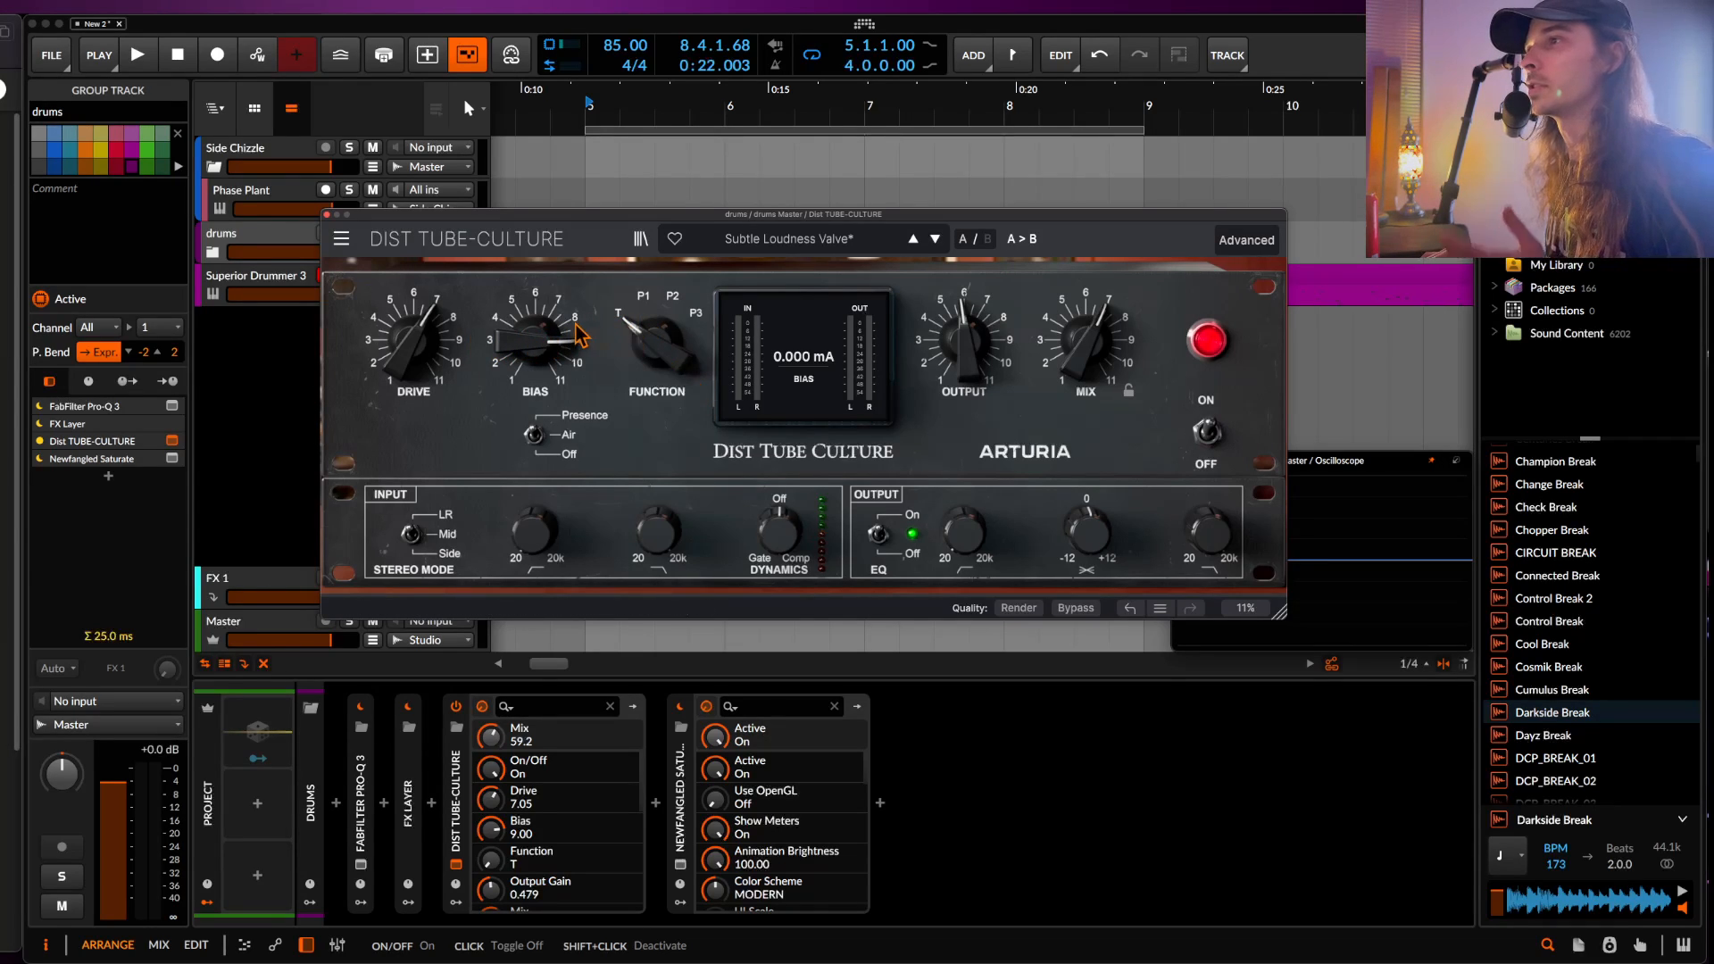
{"action": "mouse_move", "coordinate": [556, 335]}
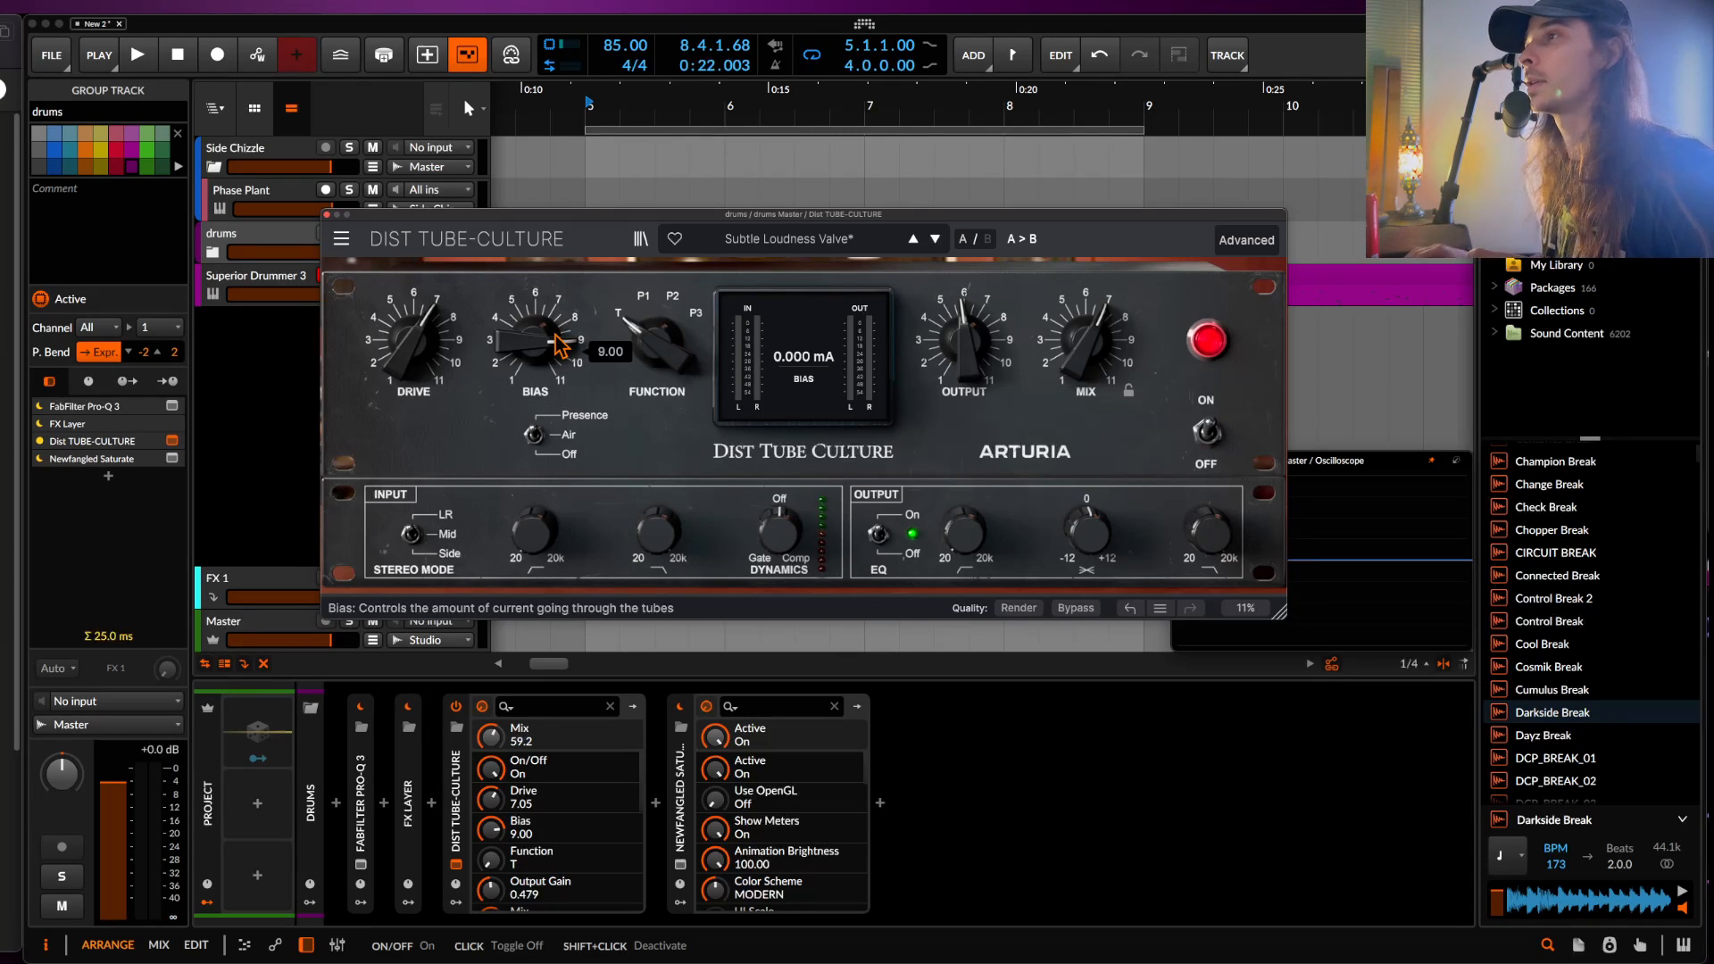
{"action": "left_click_drag", "start_coordinate": [864, 179], "coordinate": [636, 237]}
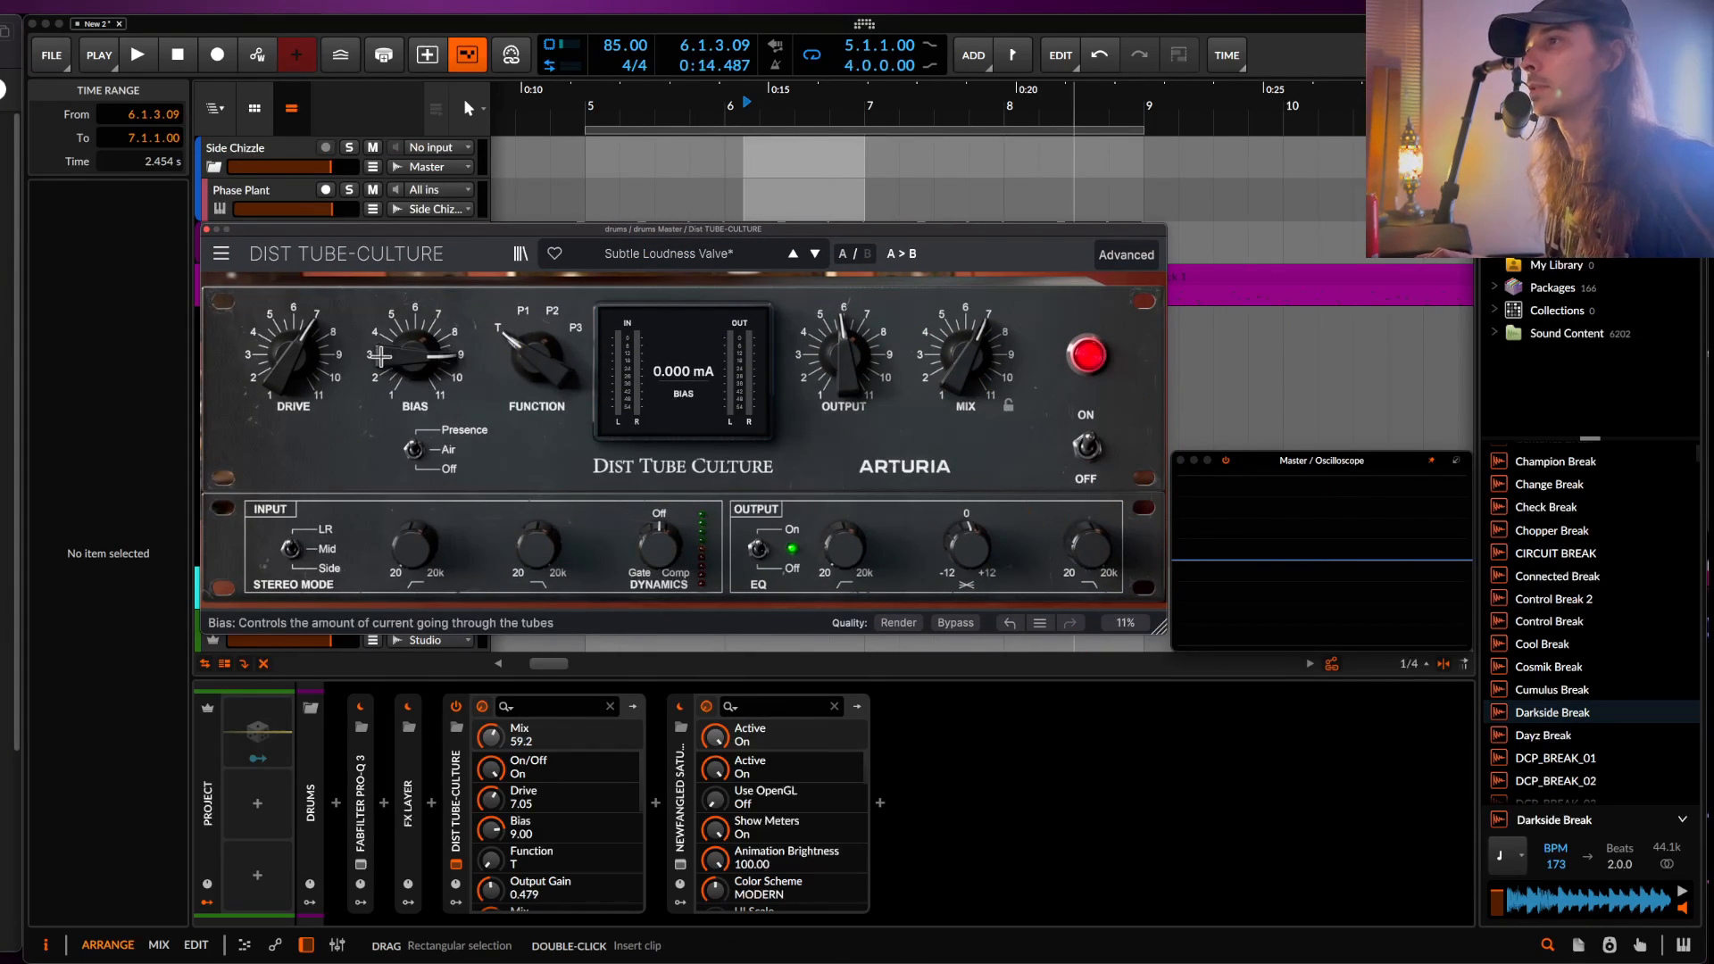
- Reset the mix to 100 and audition the drums while raising the bias to 11.0
{"action": "double_click", "coordinate": [973, 366]}
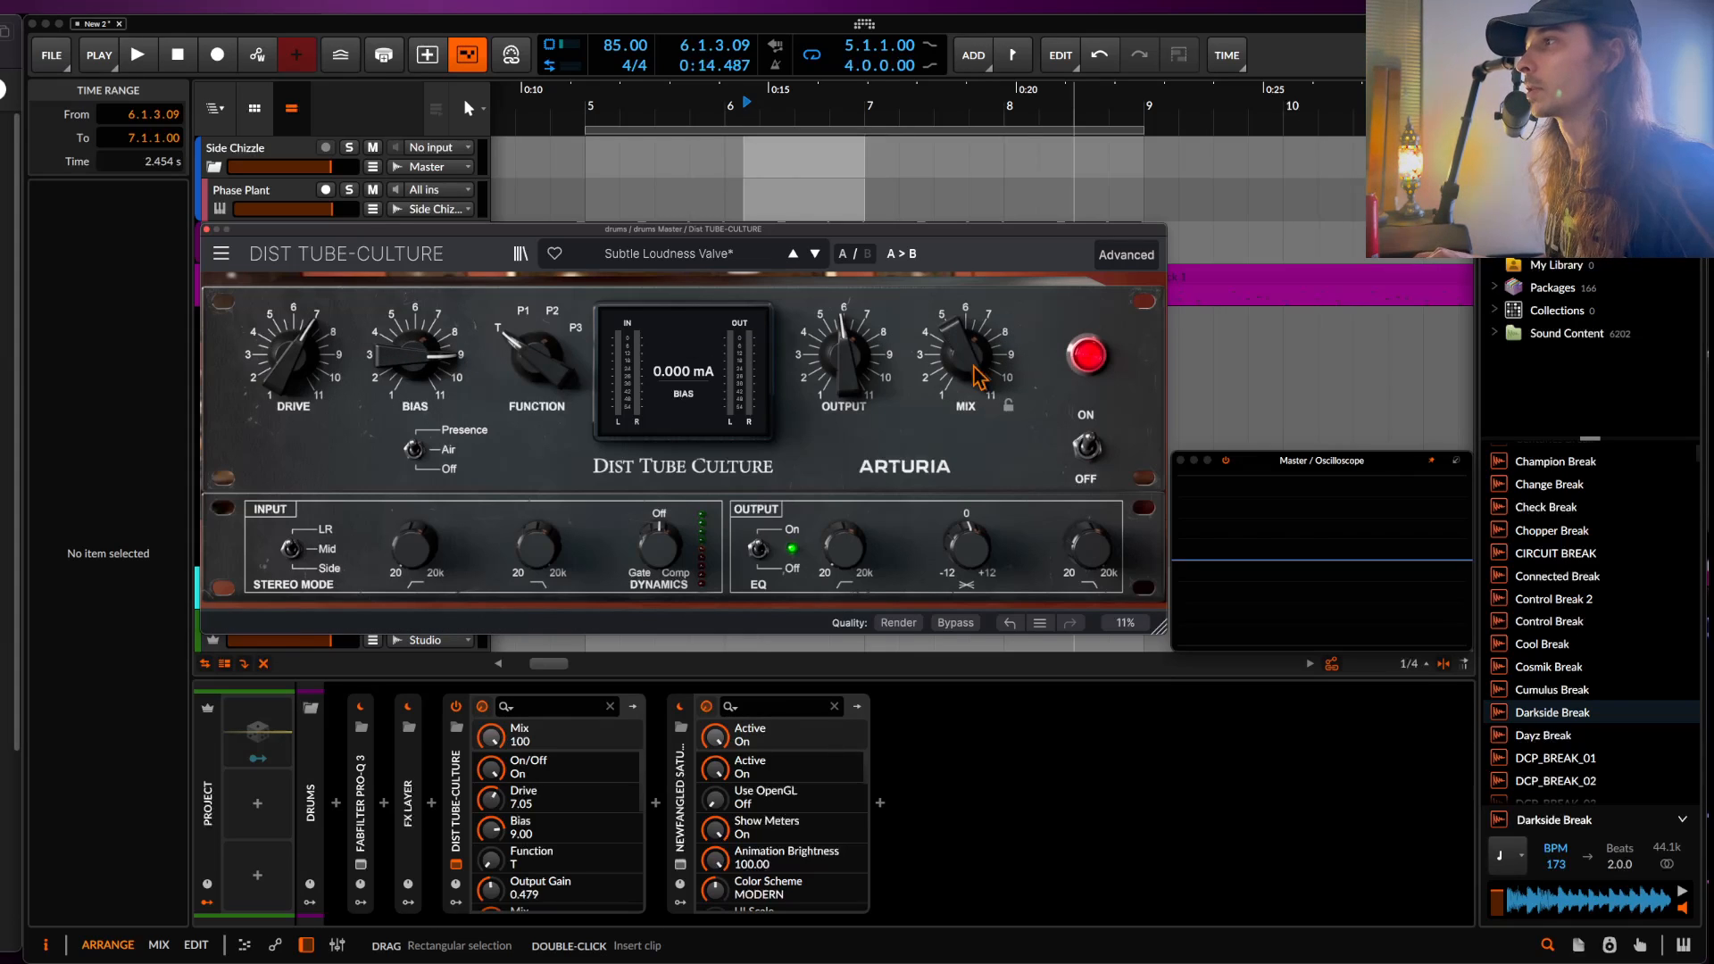
{"action": "key", "text": "space"}
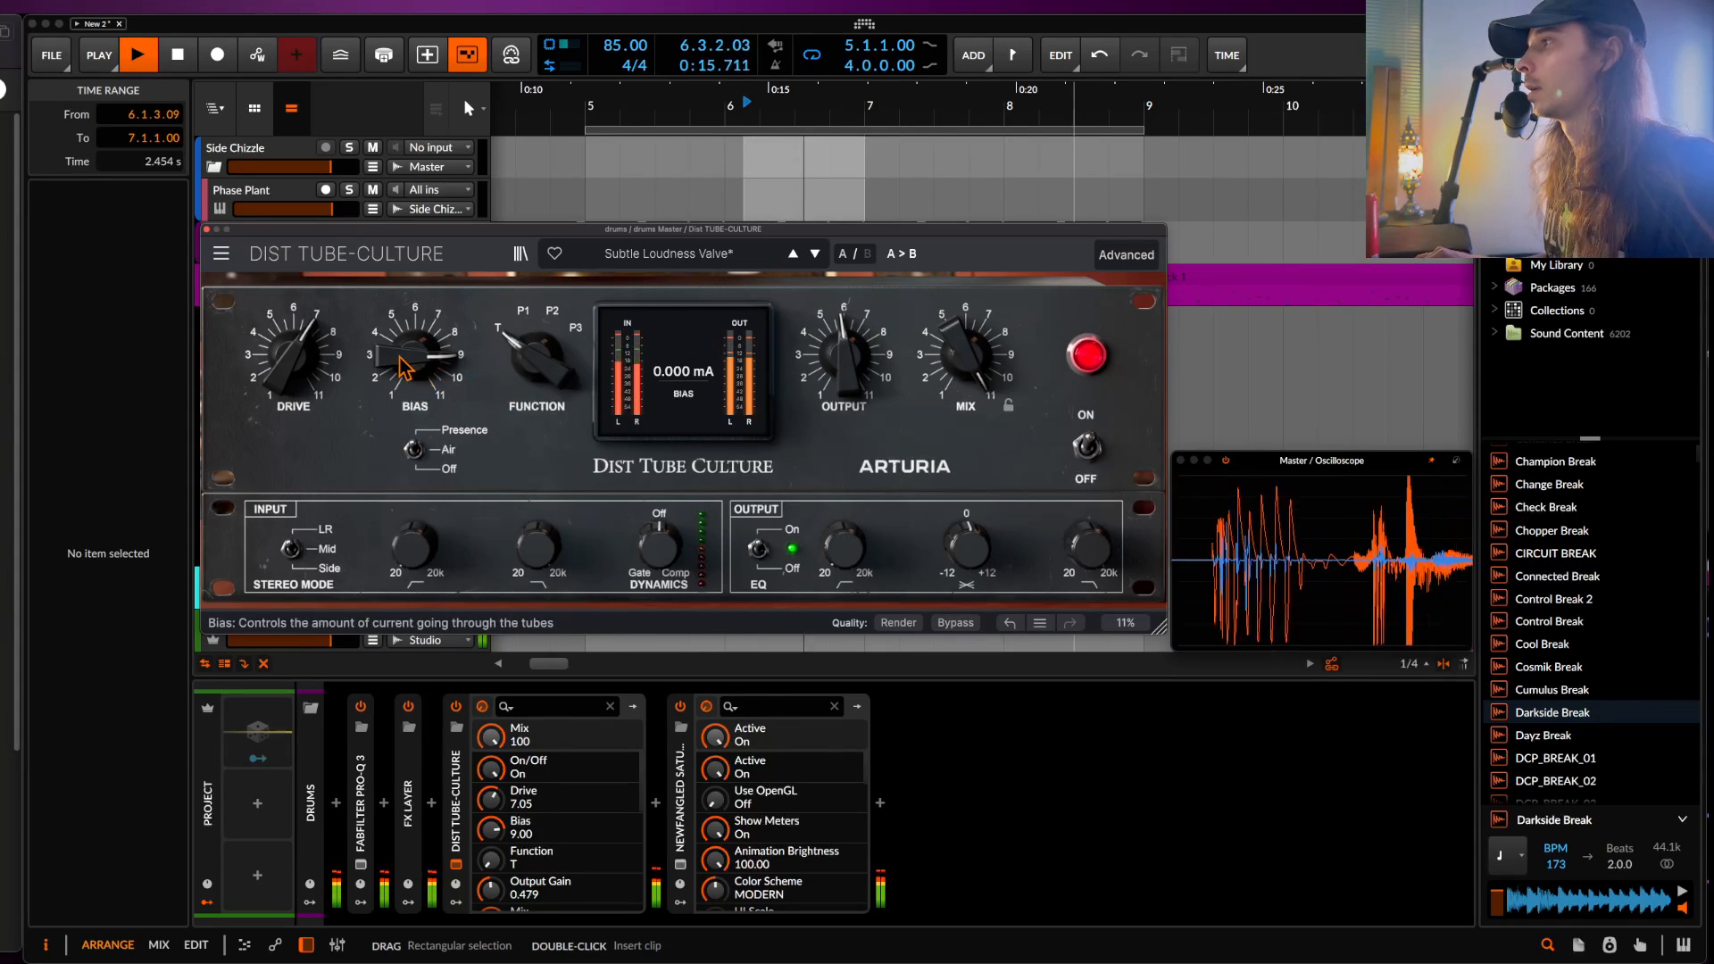
{"action": "left_click_drag", "start_coordinate": [391, 359], "coordinate": [390, 312]}
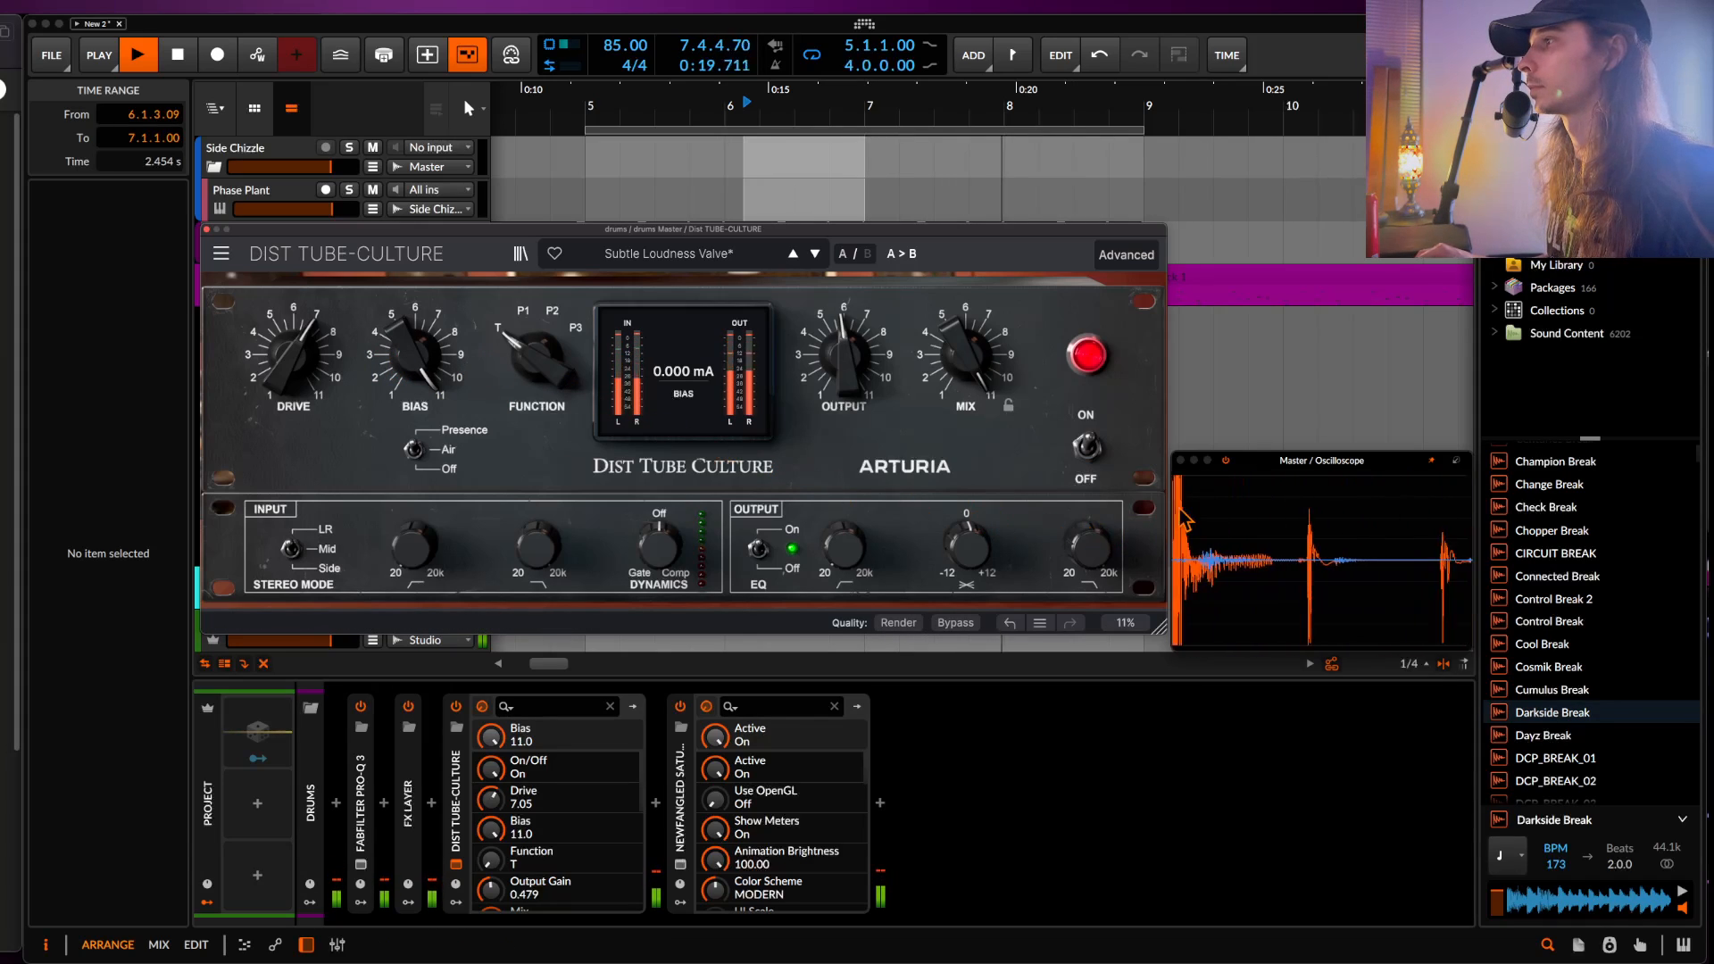
{"action": "key", "text": "space"}
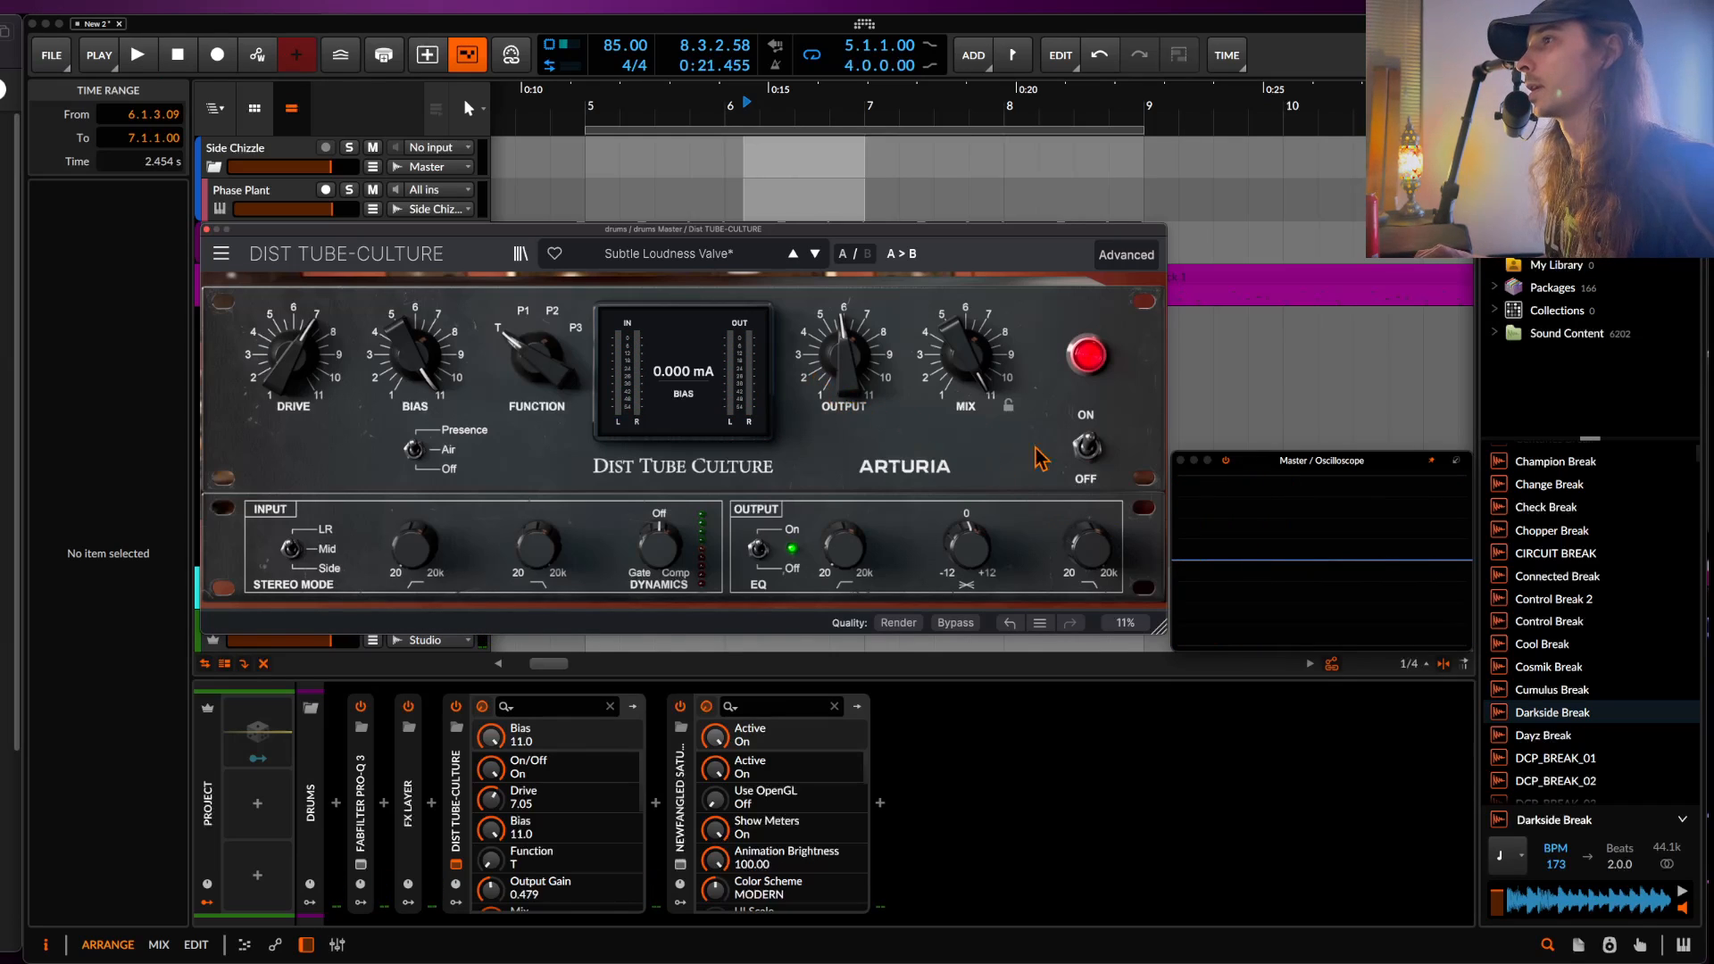
- Switch Dist TUBE-CULTURE's function to P1 and audition the drums with the mix at 100
{"action": "left_click_drag", "start_coordinate": [538, 357], "coordinate": [538, 343]}
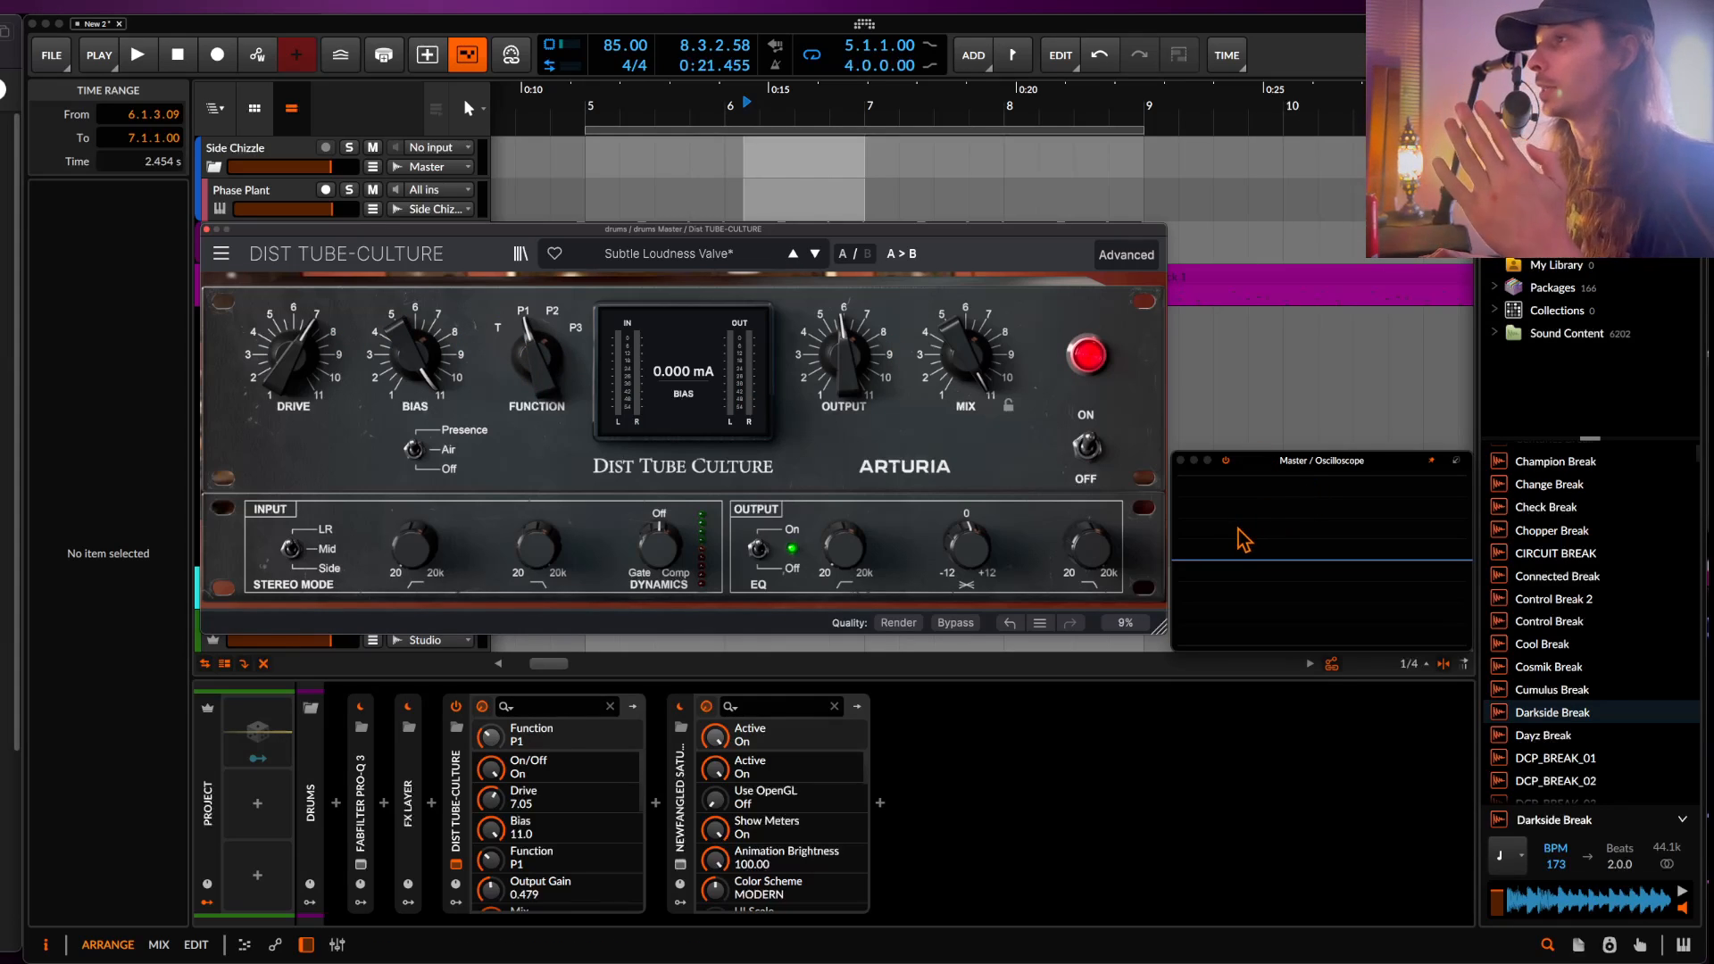
{"action": "key", "text": "space"}
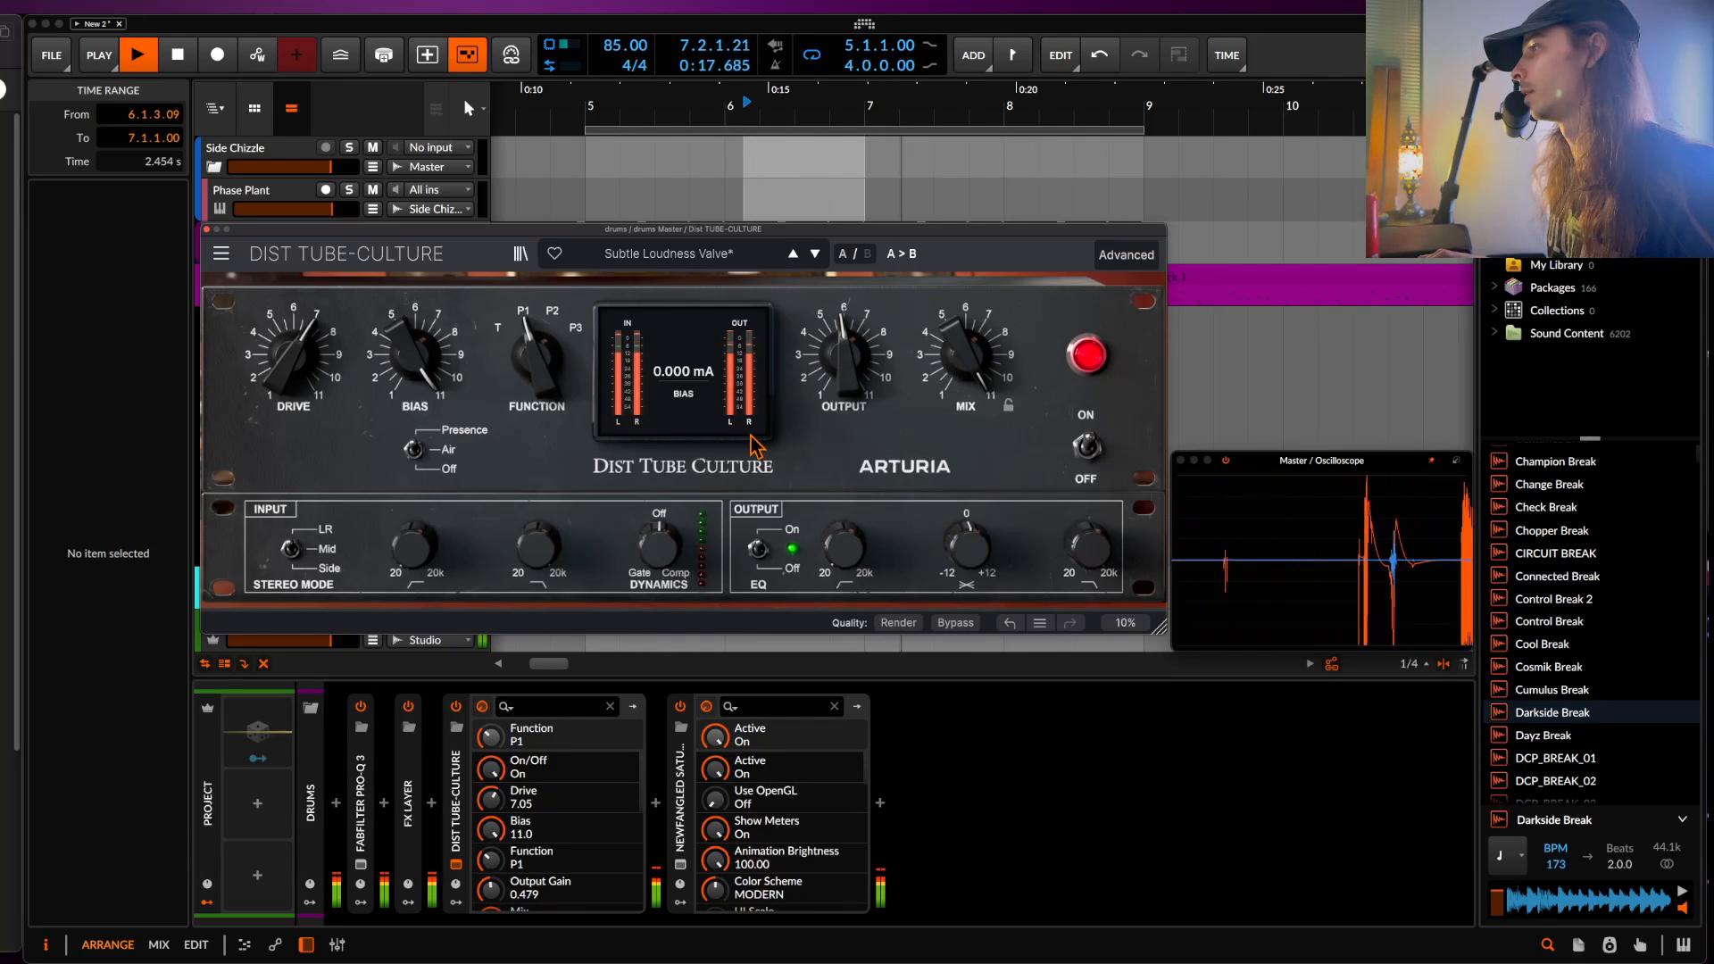
{"action": "key", "text": "space"}
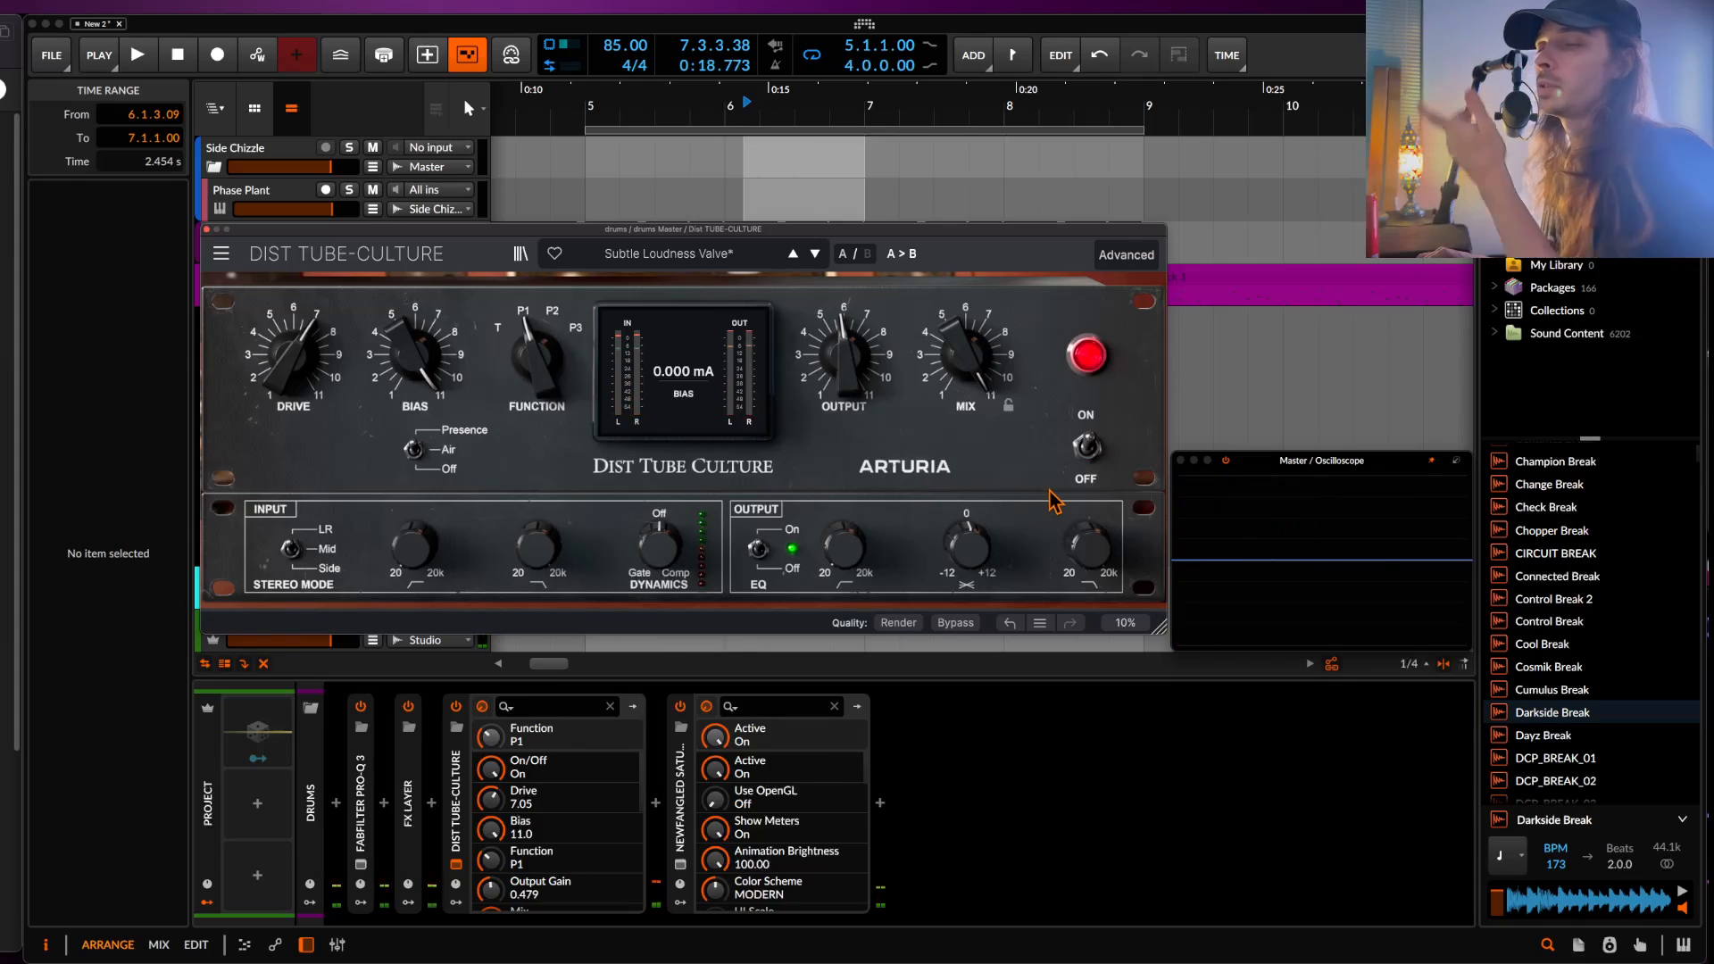
{"action": "left_click", "coordinate": [967, 356]}
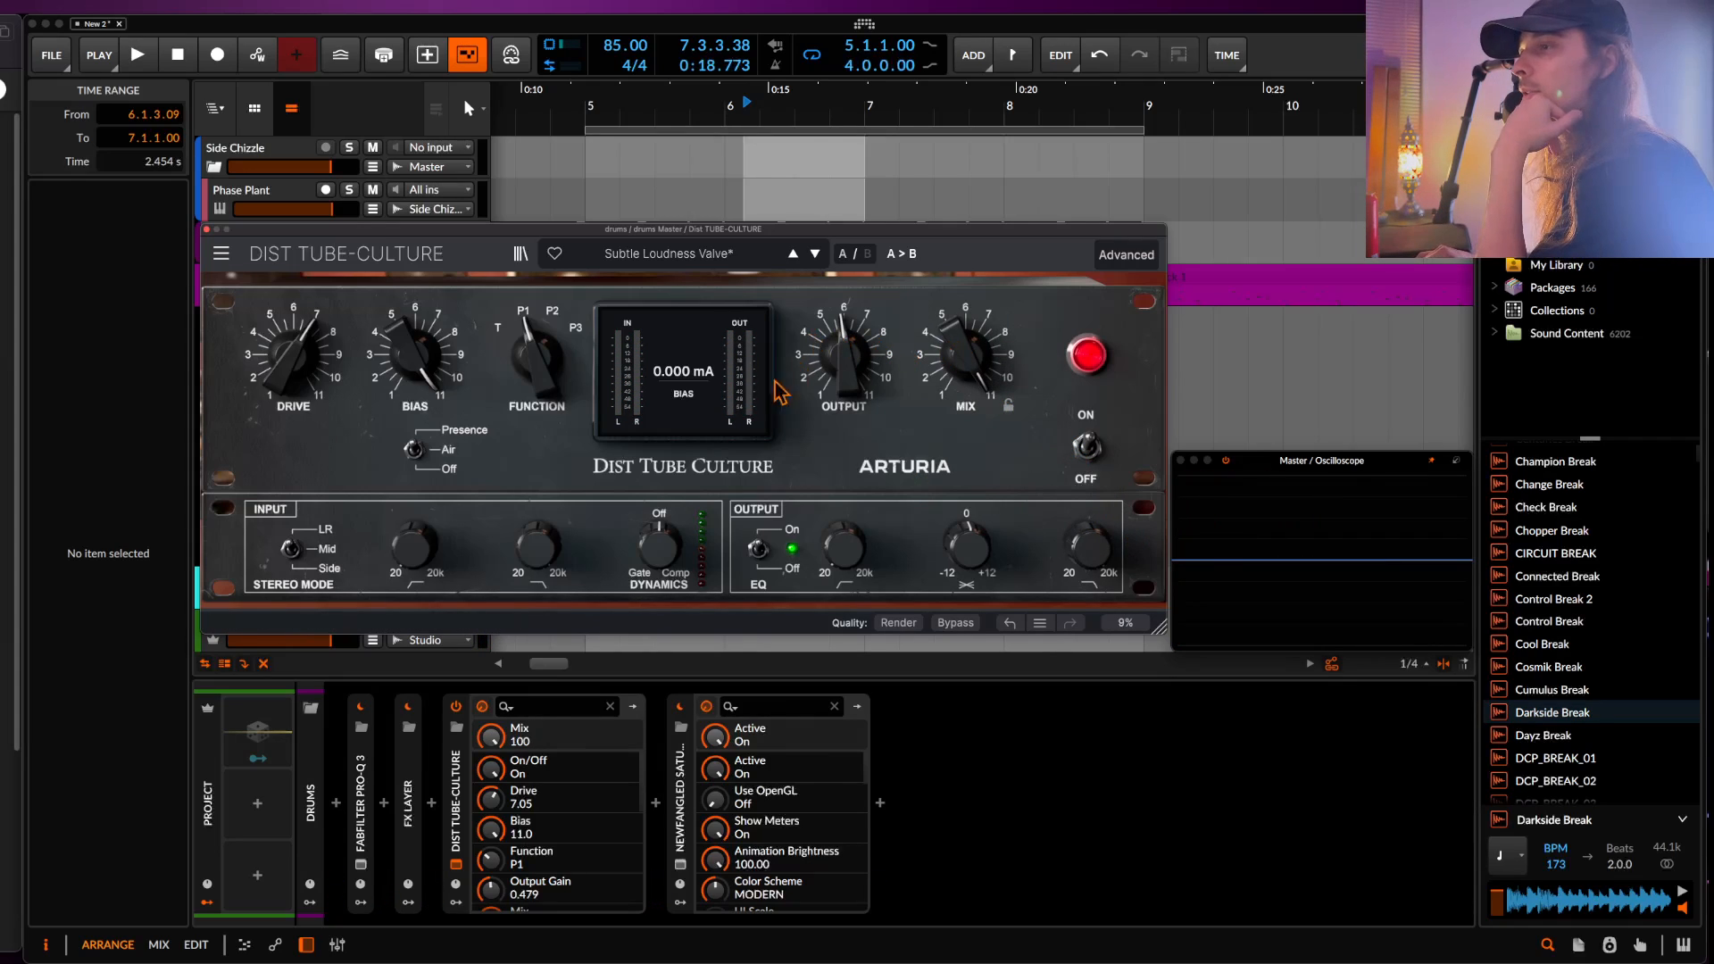
- Try wrapping Dist TUBE-CULTURE in an FX Layer with a second, empty layer for parallel processing
{"action": "left_click", "coordinate": [460, 778]}
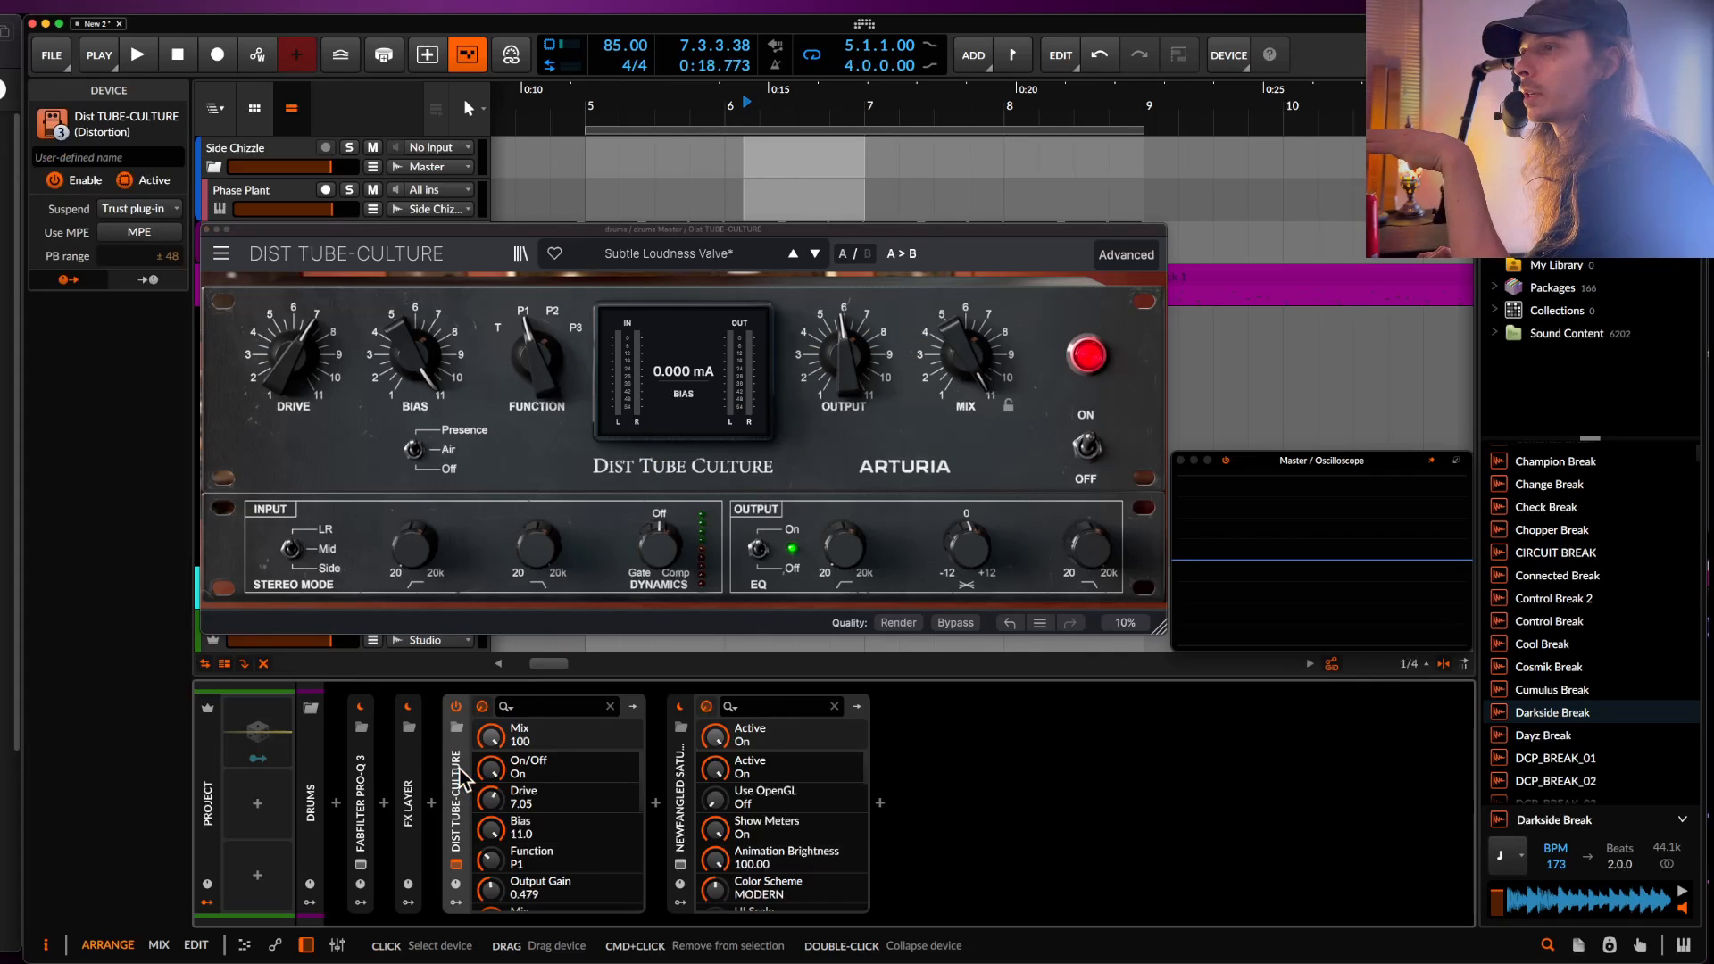
{"action": "key", "text": "super+g"}
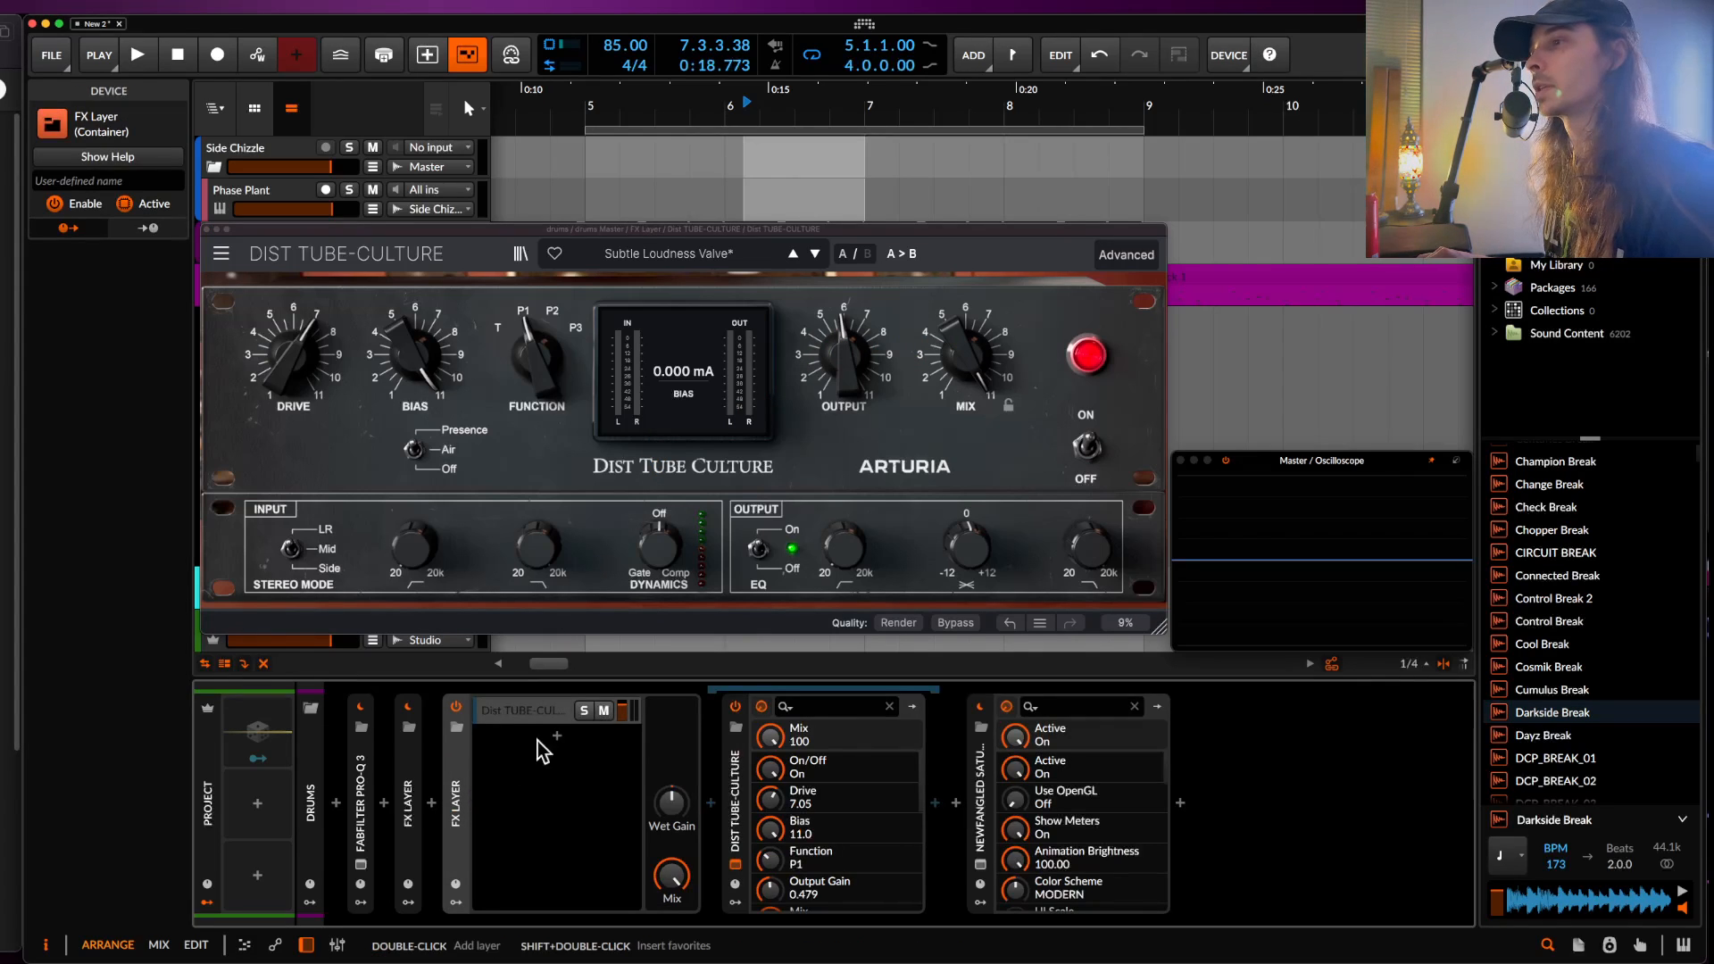
{"action": "left_click", "coordinate": [558, 737]}
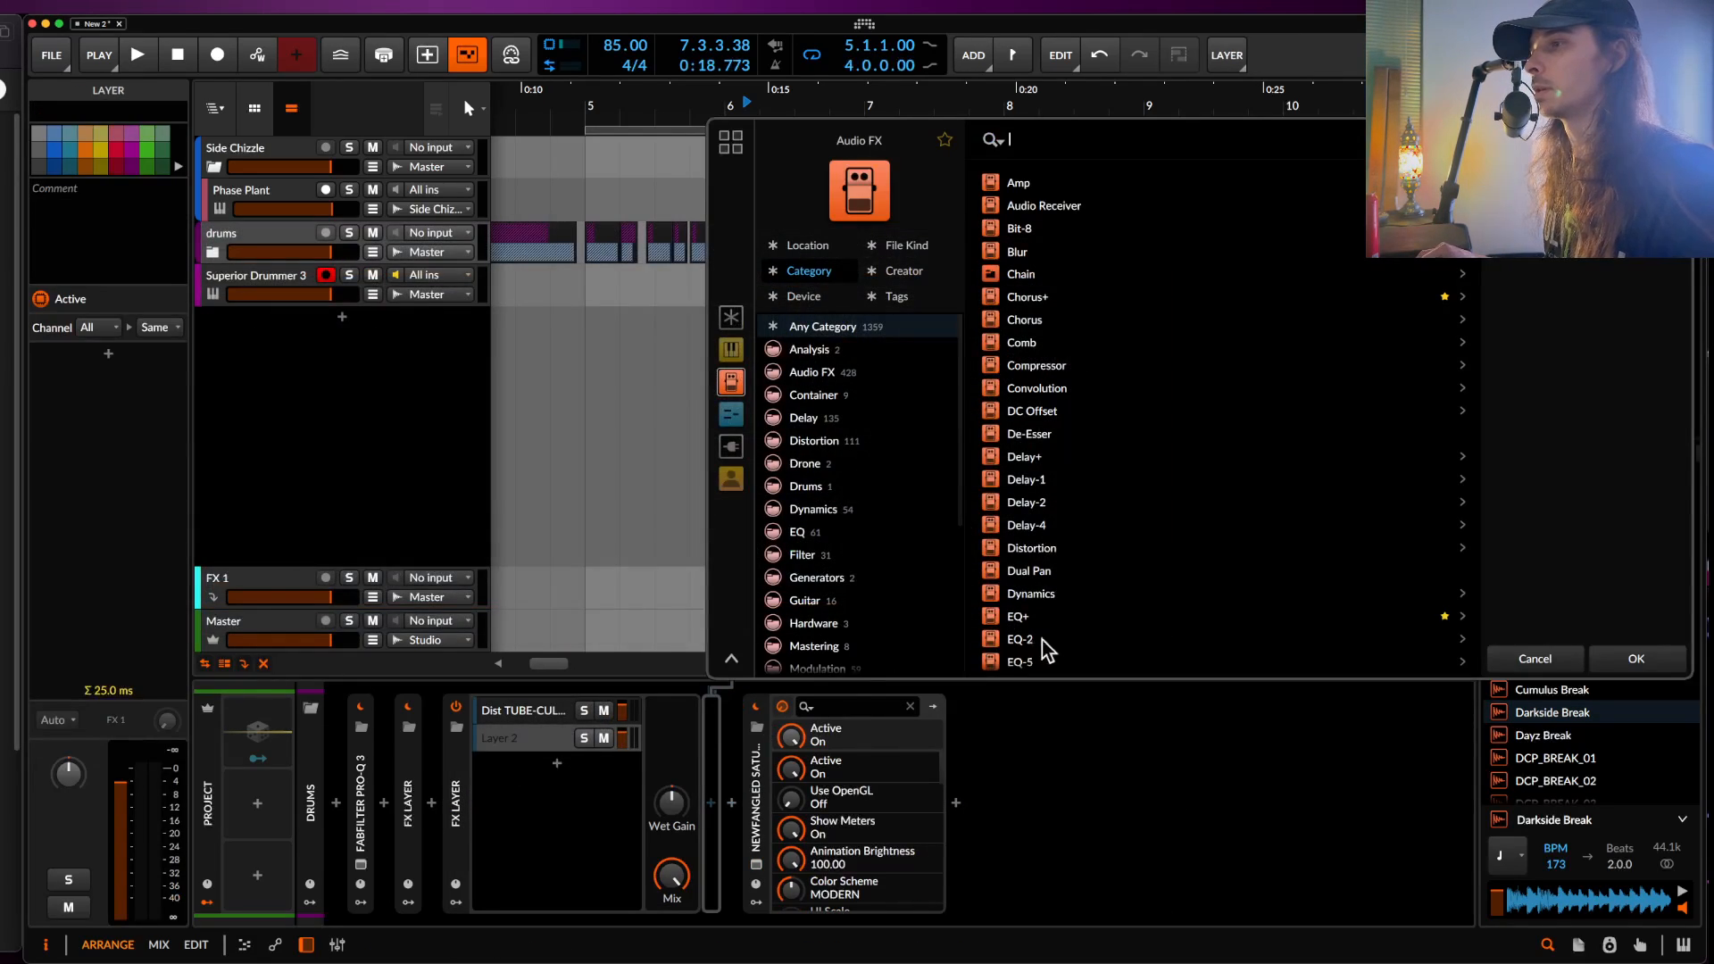
{"action": "left_click", "coordinate": [521, 710]}
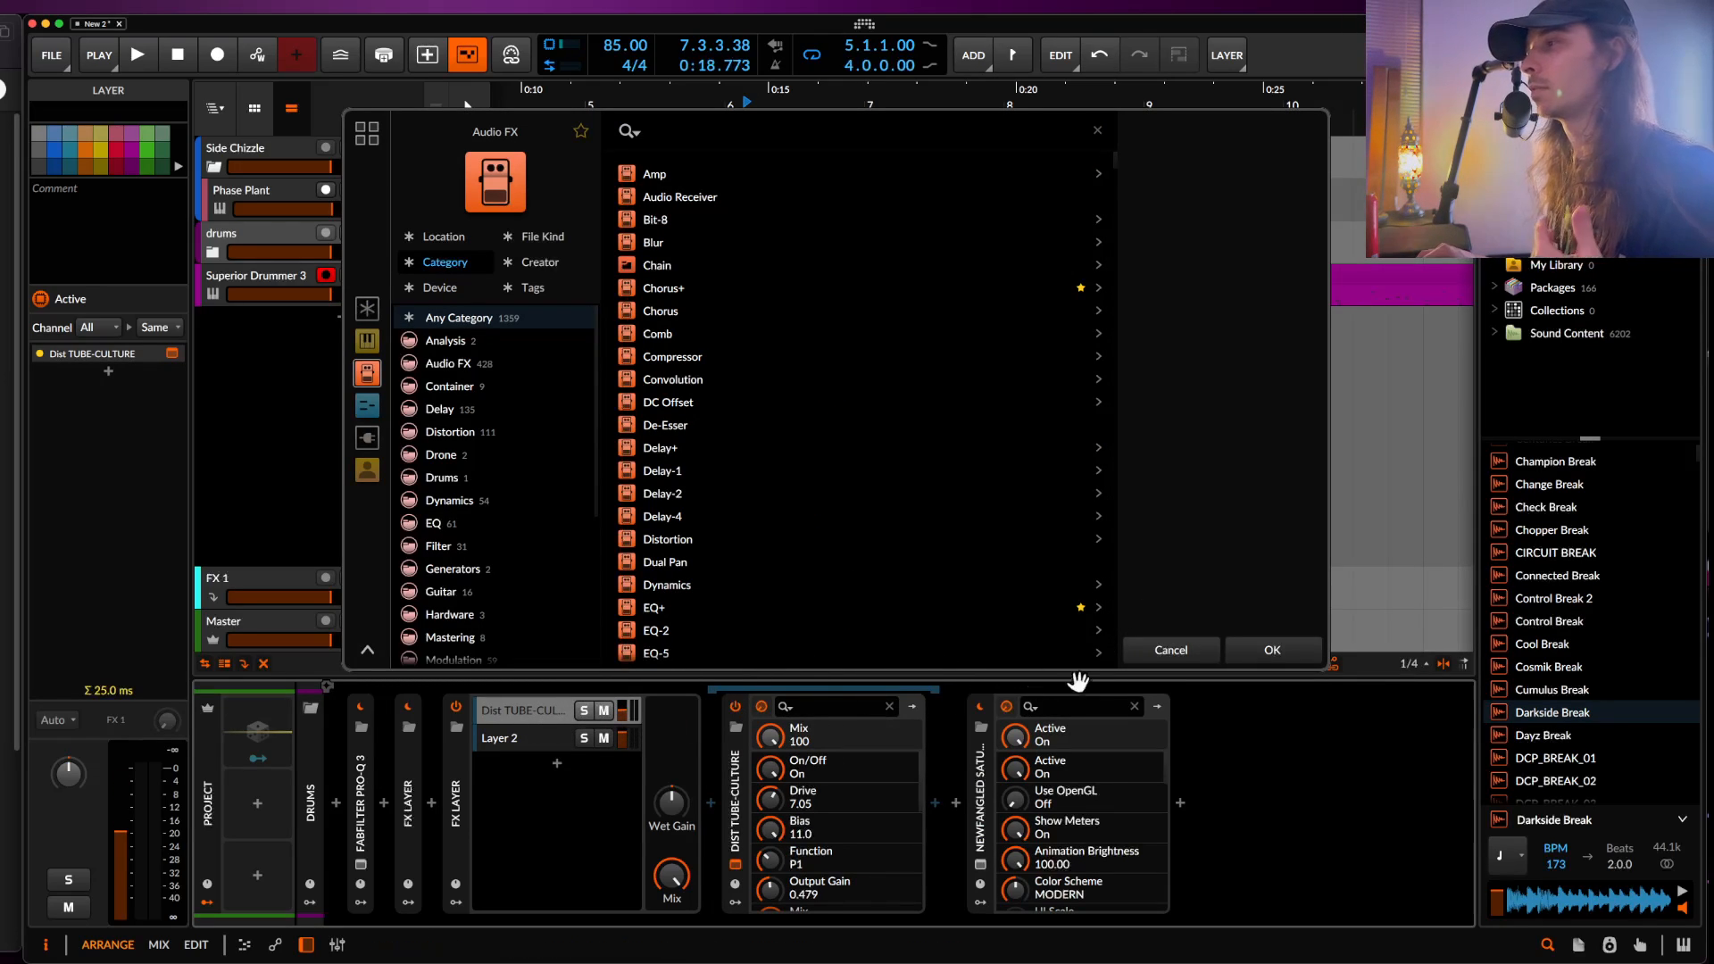
{"action": "left_click", "coordinate": [1170, 650]}
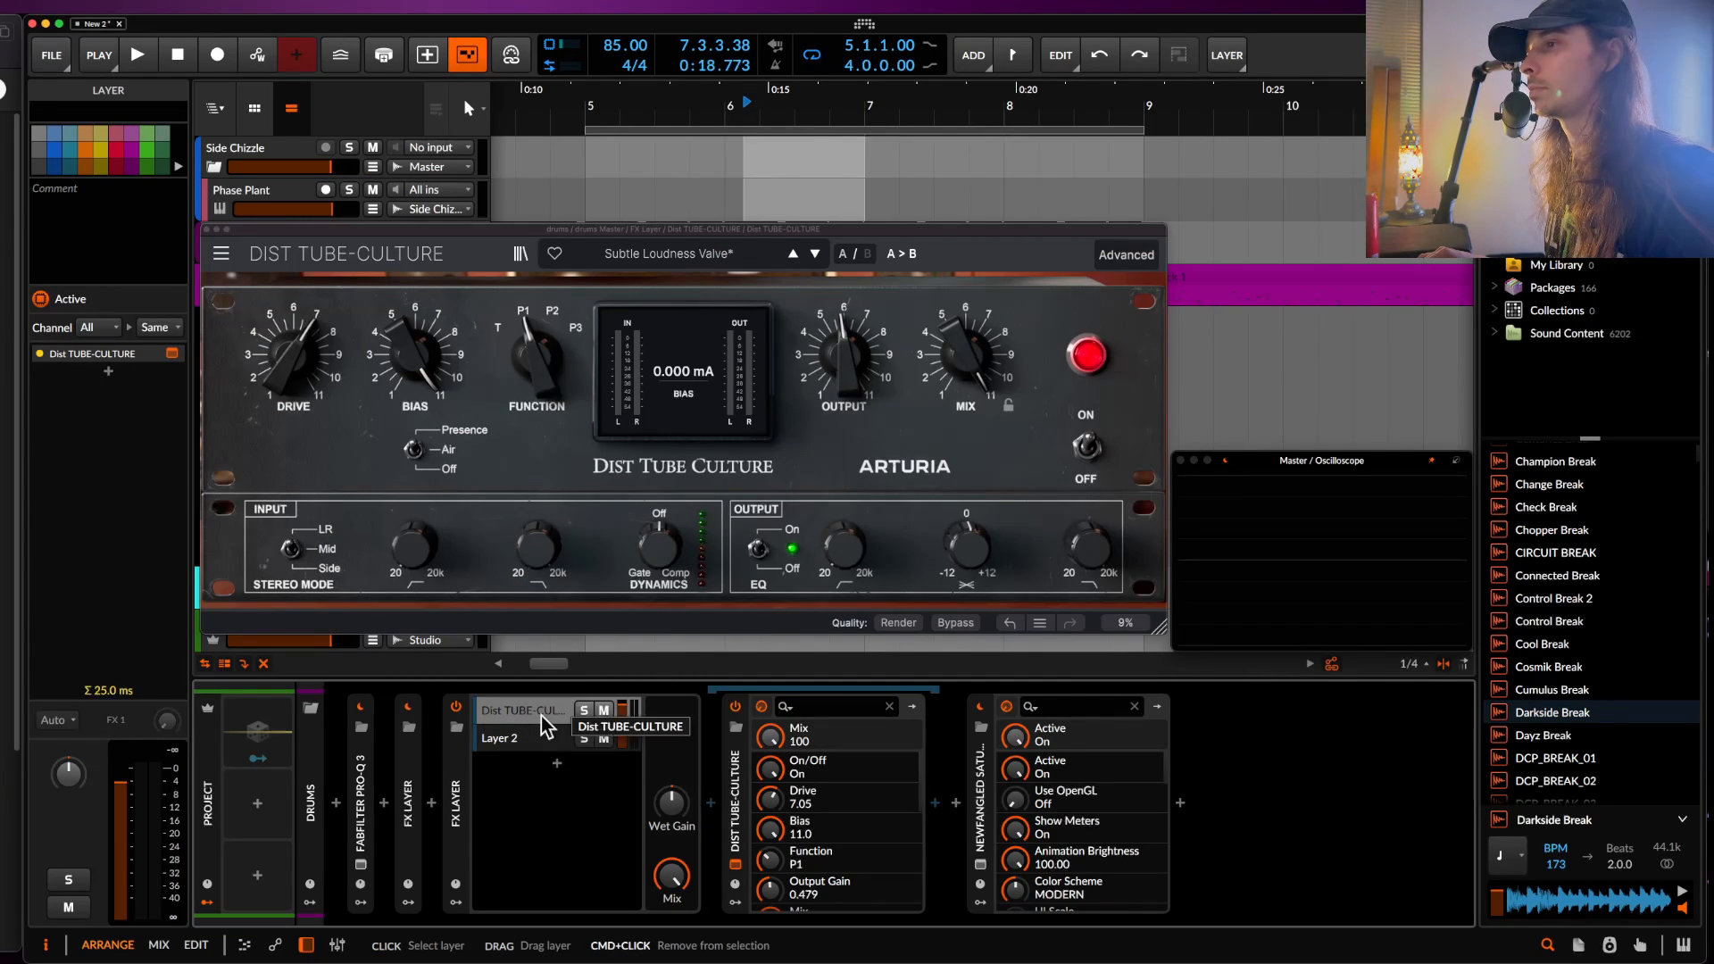
{"action": "double_click", "coordinate": [541, 716]}
- Set the mix to 50.8, and during playback set the bias to 3.16, the drive to 4.37 and the output gain to 0.576
{"action": "mouse_move", "coordinate": [965, 357]}
{"action": "left_mouse_down"}
{"action": "mouse_move", "coordinate": [966, 384]}
{"action": "mouse_move", "coordinate": [957, 366]}
{"action": "left_mouse_up"}
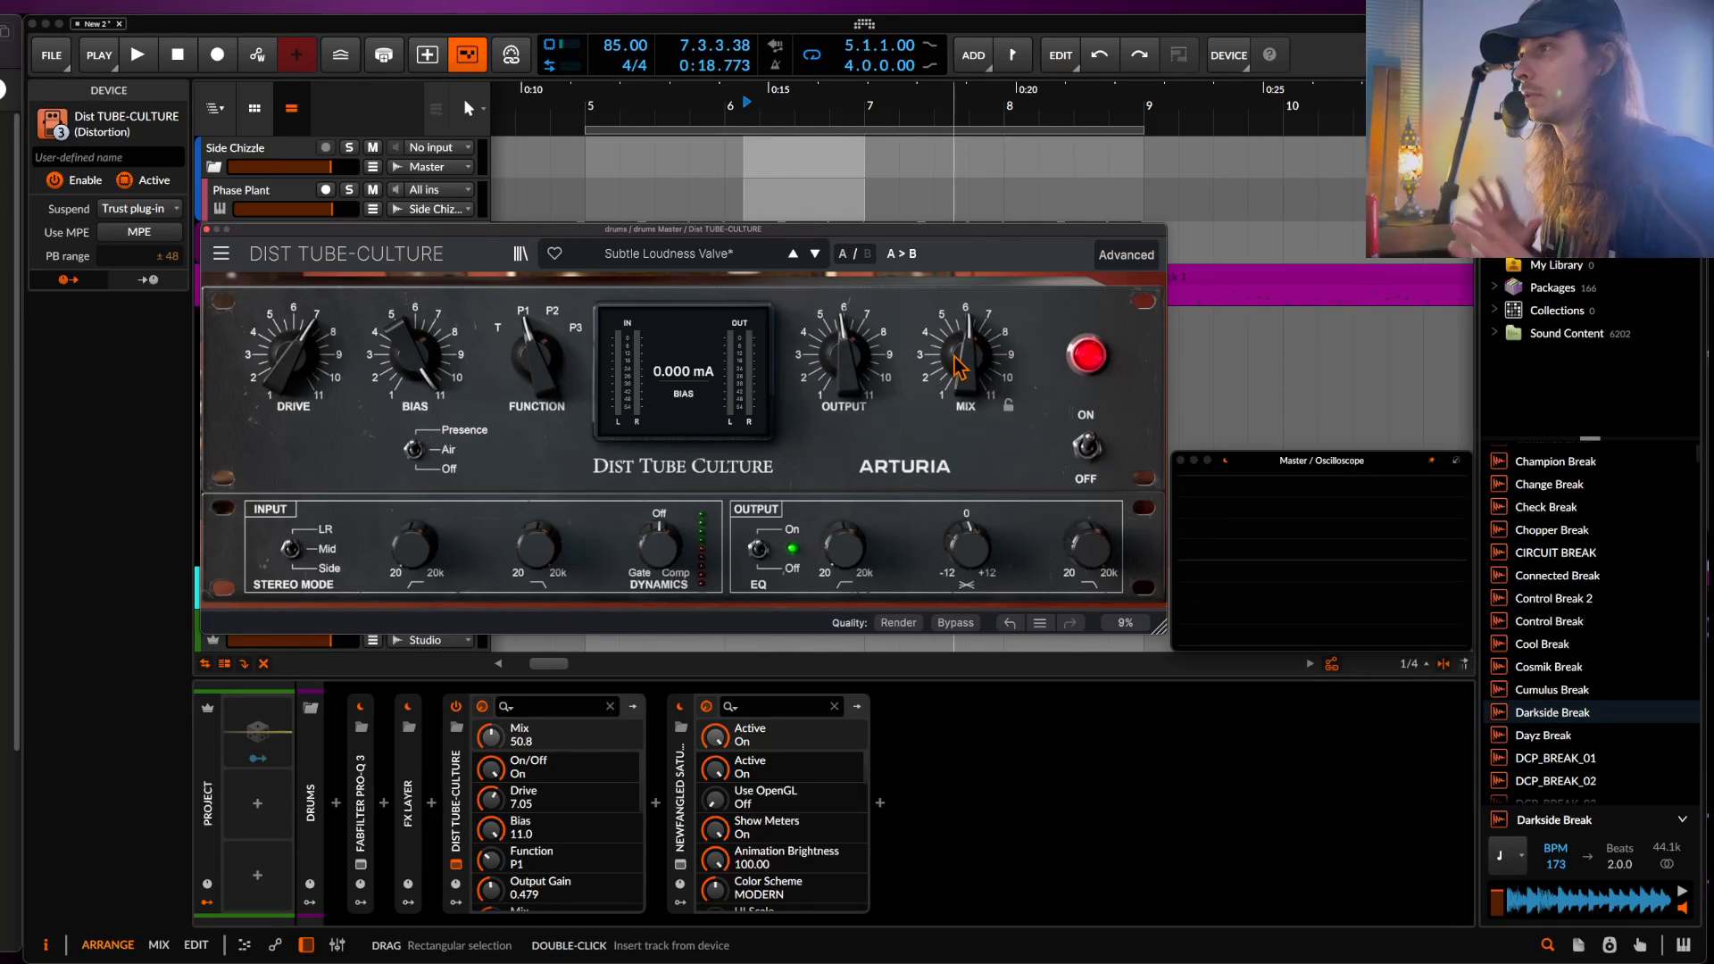
{"action": "mouse_move", "coordinate": [409, 348]}
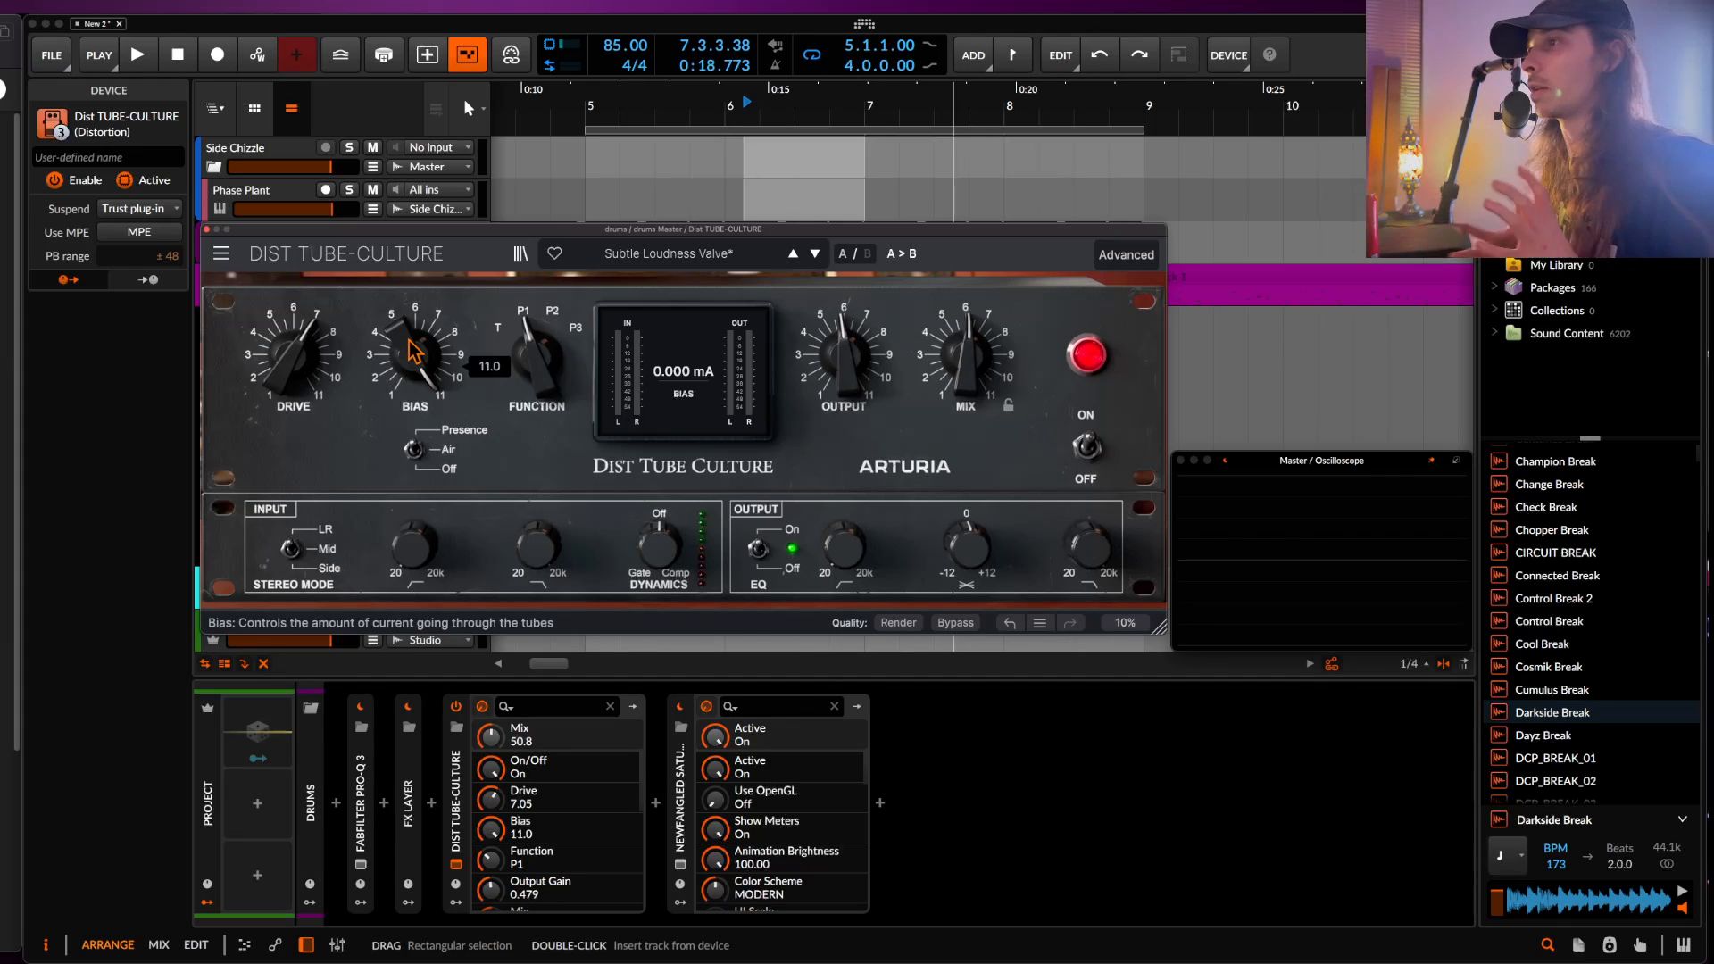
{"action": "key", "text": "space"}
{"action": "left_click", "coordinate": [412, 351]}
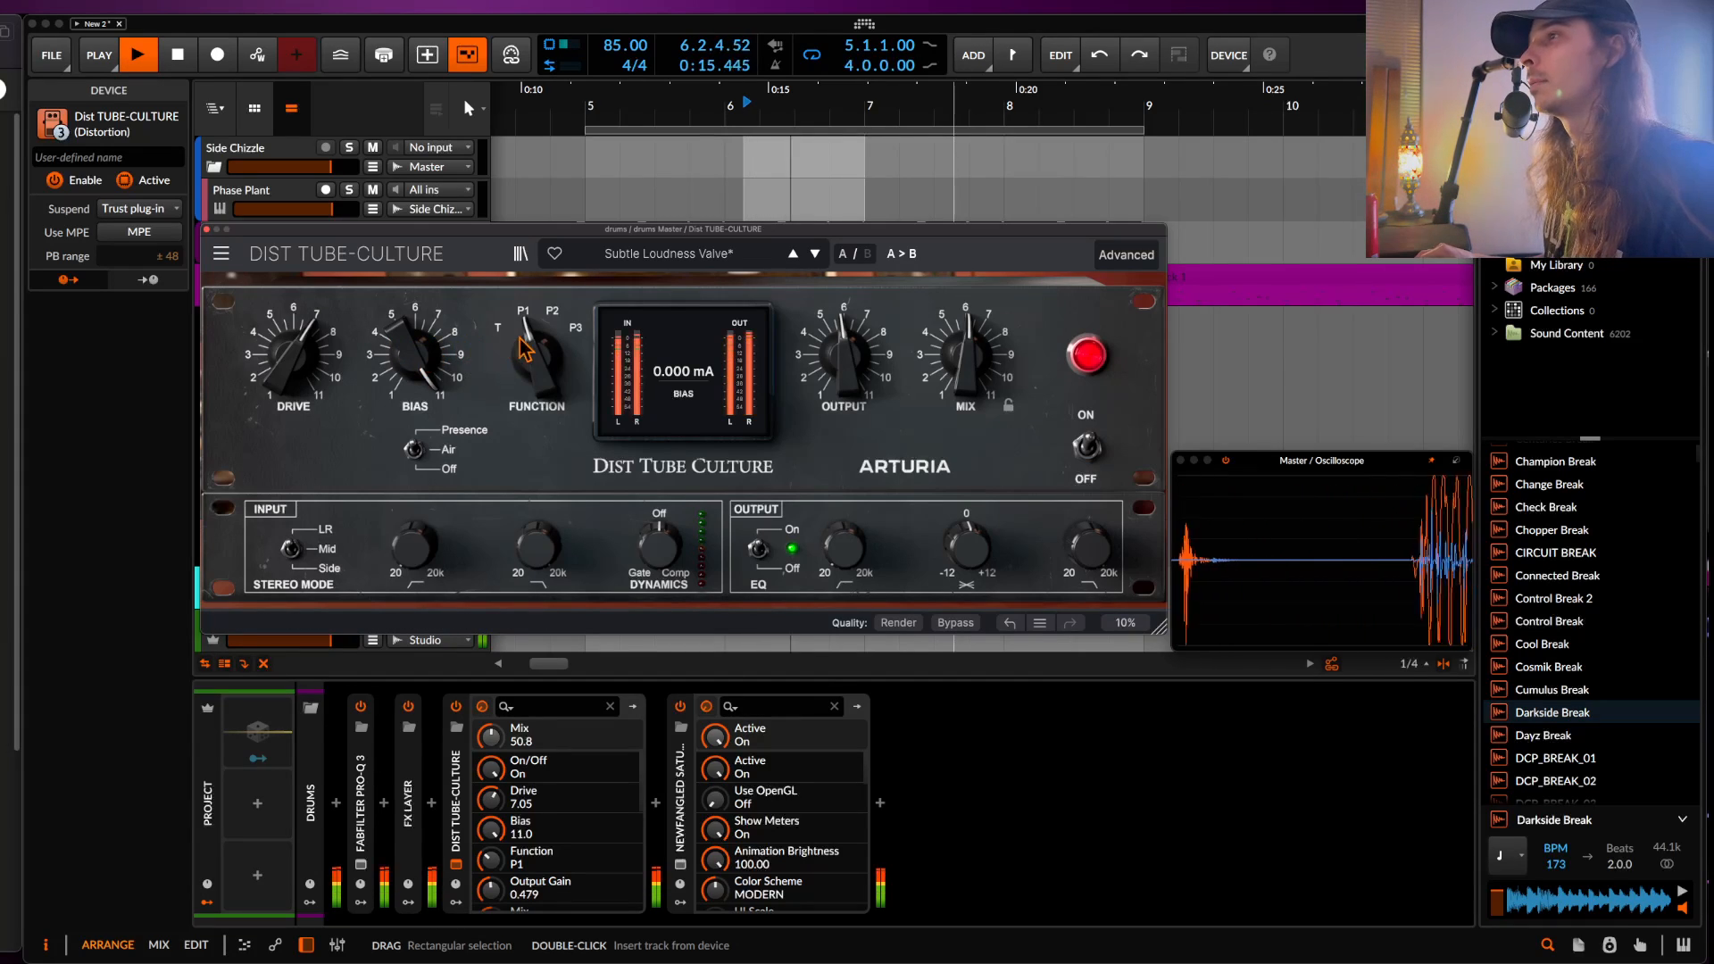
{"action": "left_click_drag", "start_coordinate": [412, 351], "coordinate": [412, 410]}
{"action": "left_click_drag", "start_coordinate": [303, 366], "coordinate": [305, 379]}
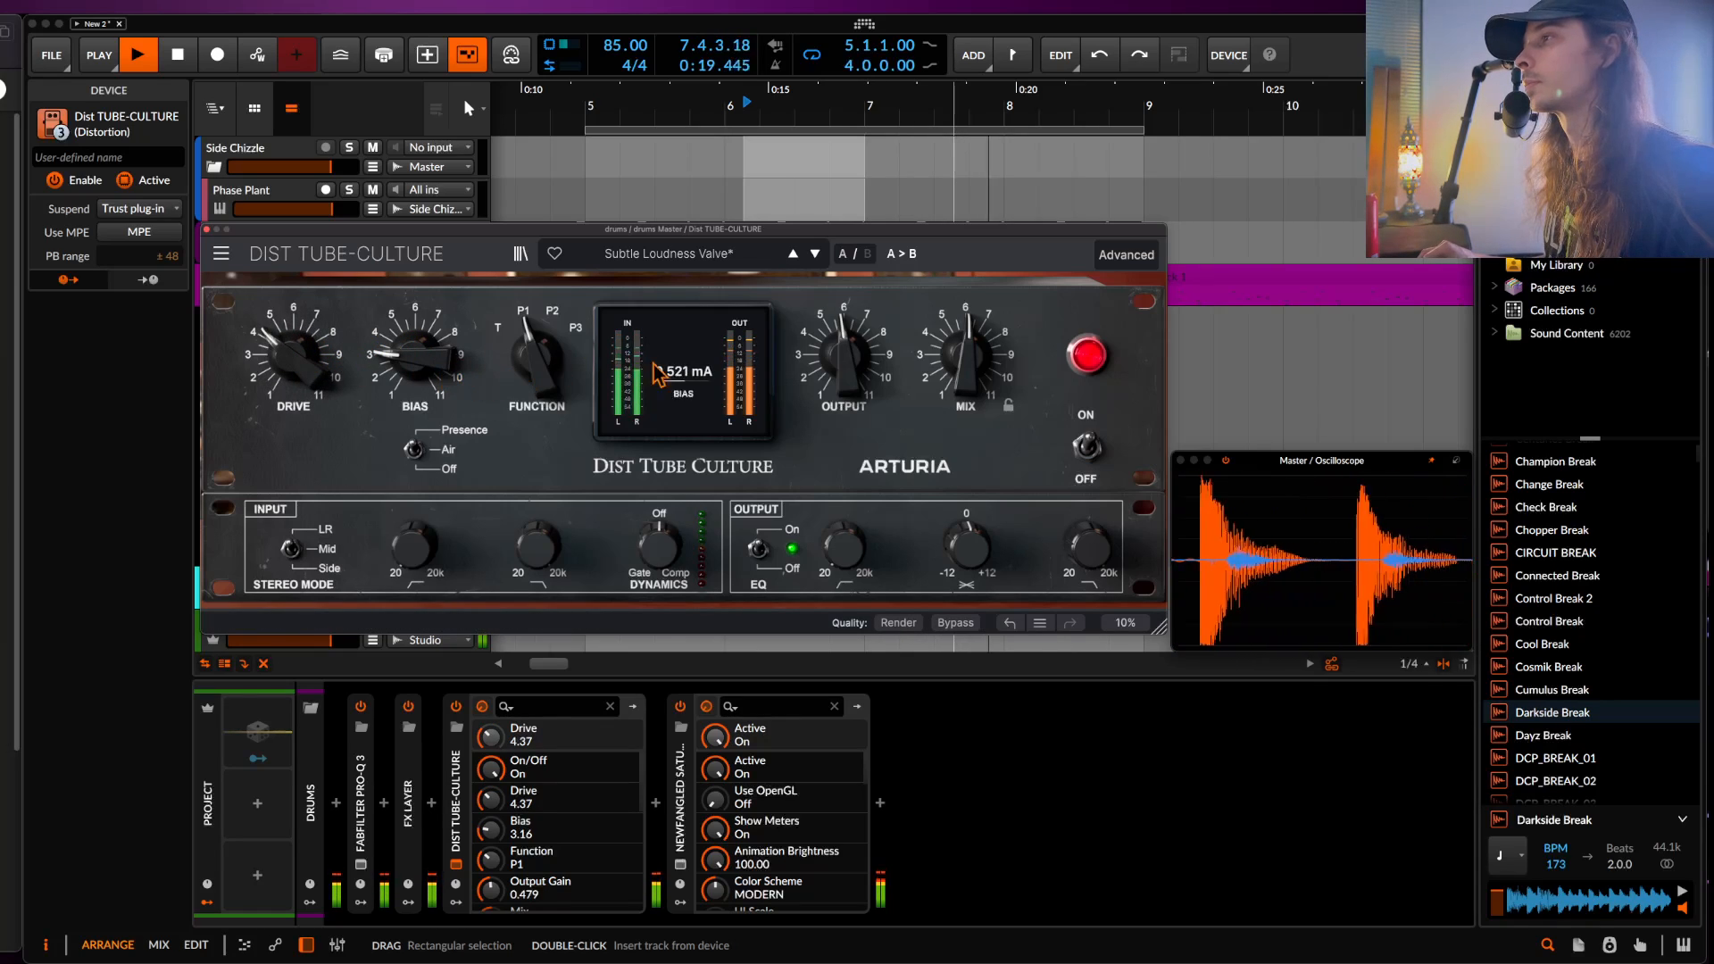
{"action": "left_click_drag", "start_coordinate": [843, 357], "coordinate": [844, 333]}
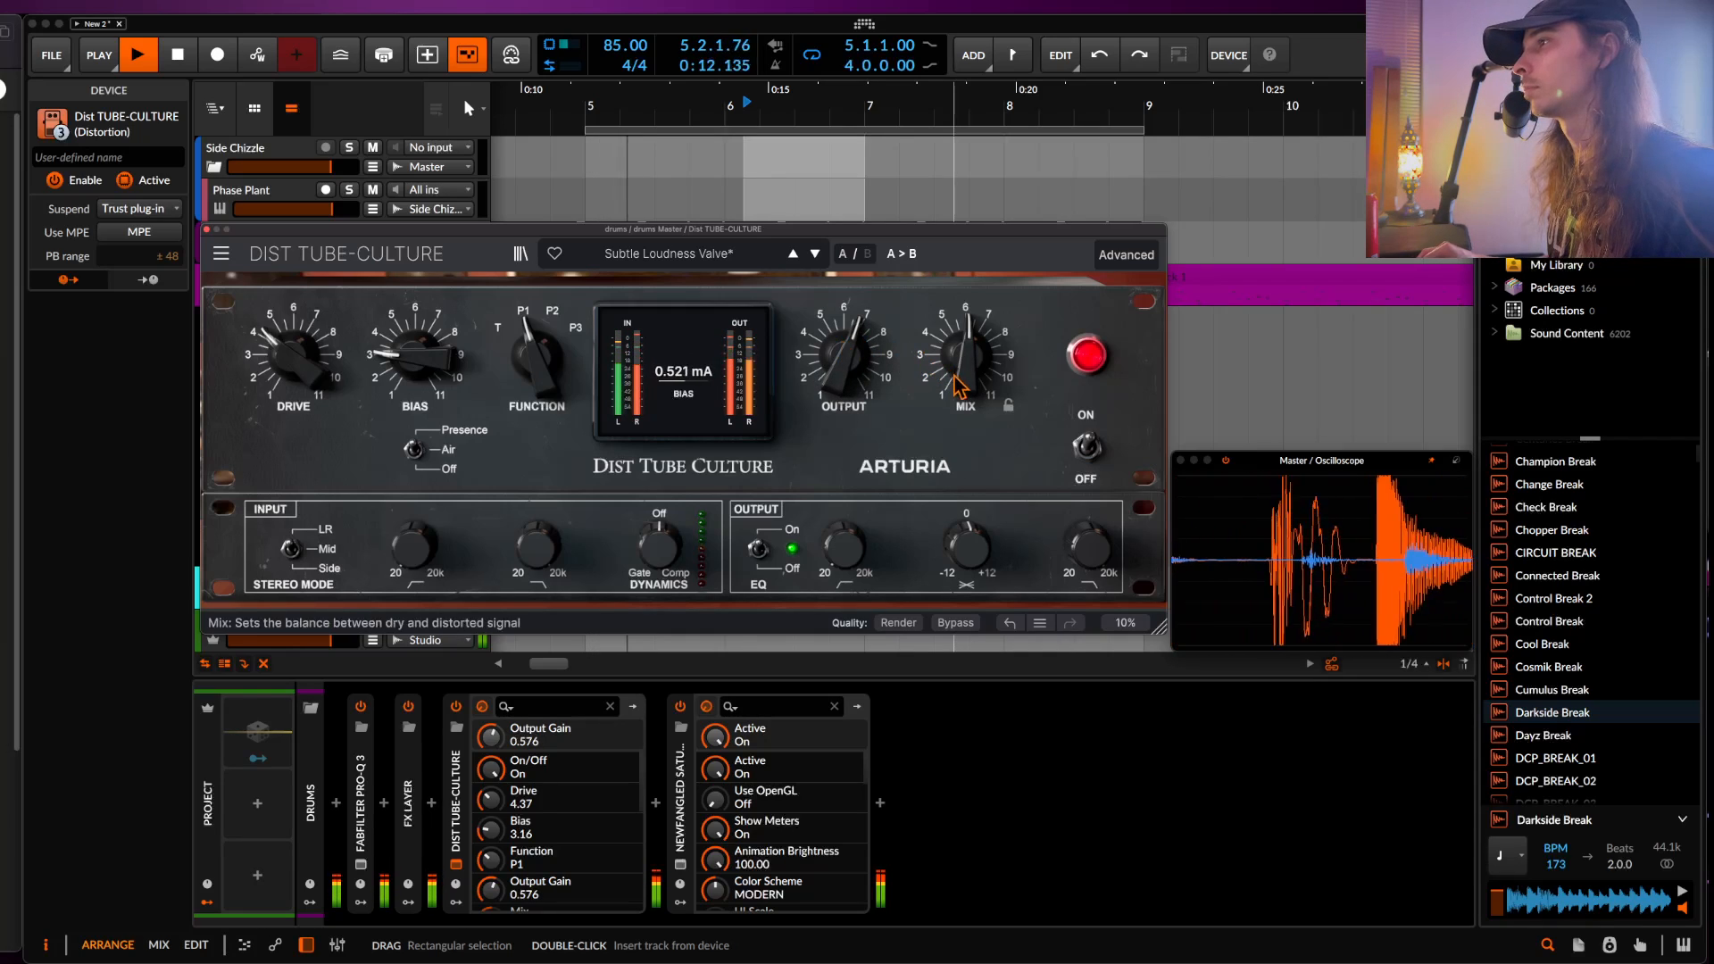
- Raise the input dynamics to 1.00, stop playback, and set the presence mode to Air
{"action": "left_click_drag", "start_coordinate": [665, 544], "coordinate": [665, 446]}
{"action": "mouse_move", "coordinate": [668, 554]}
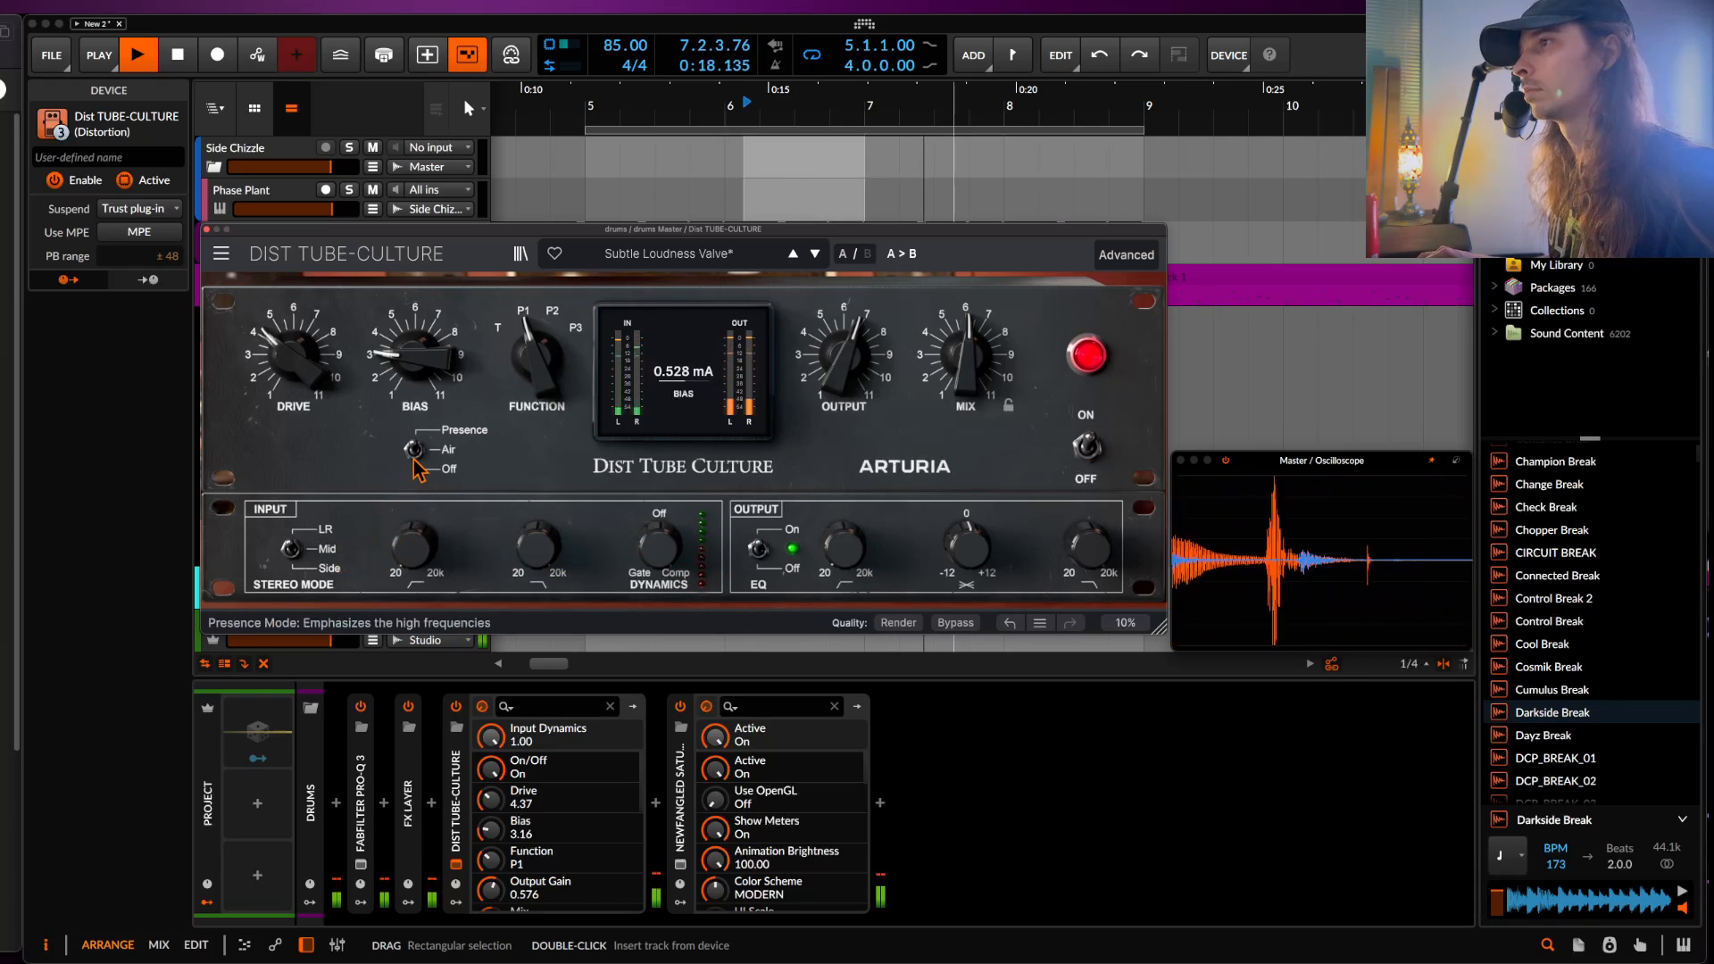
{"action": "key", "text": "space"}
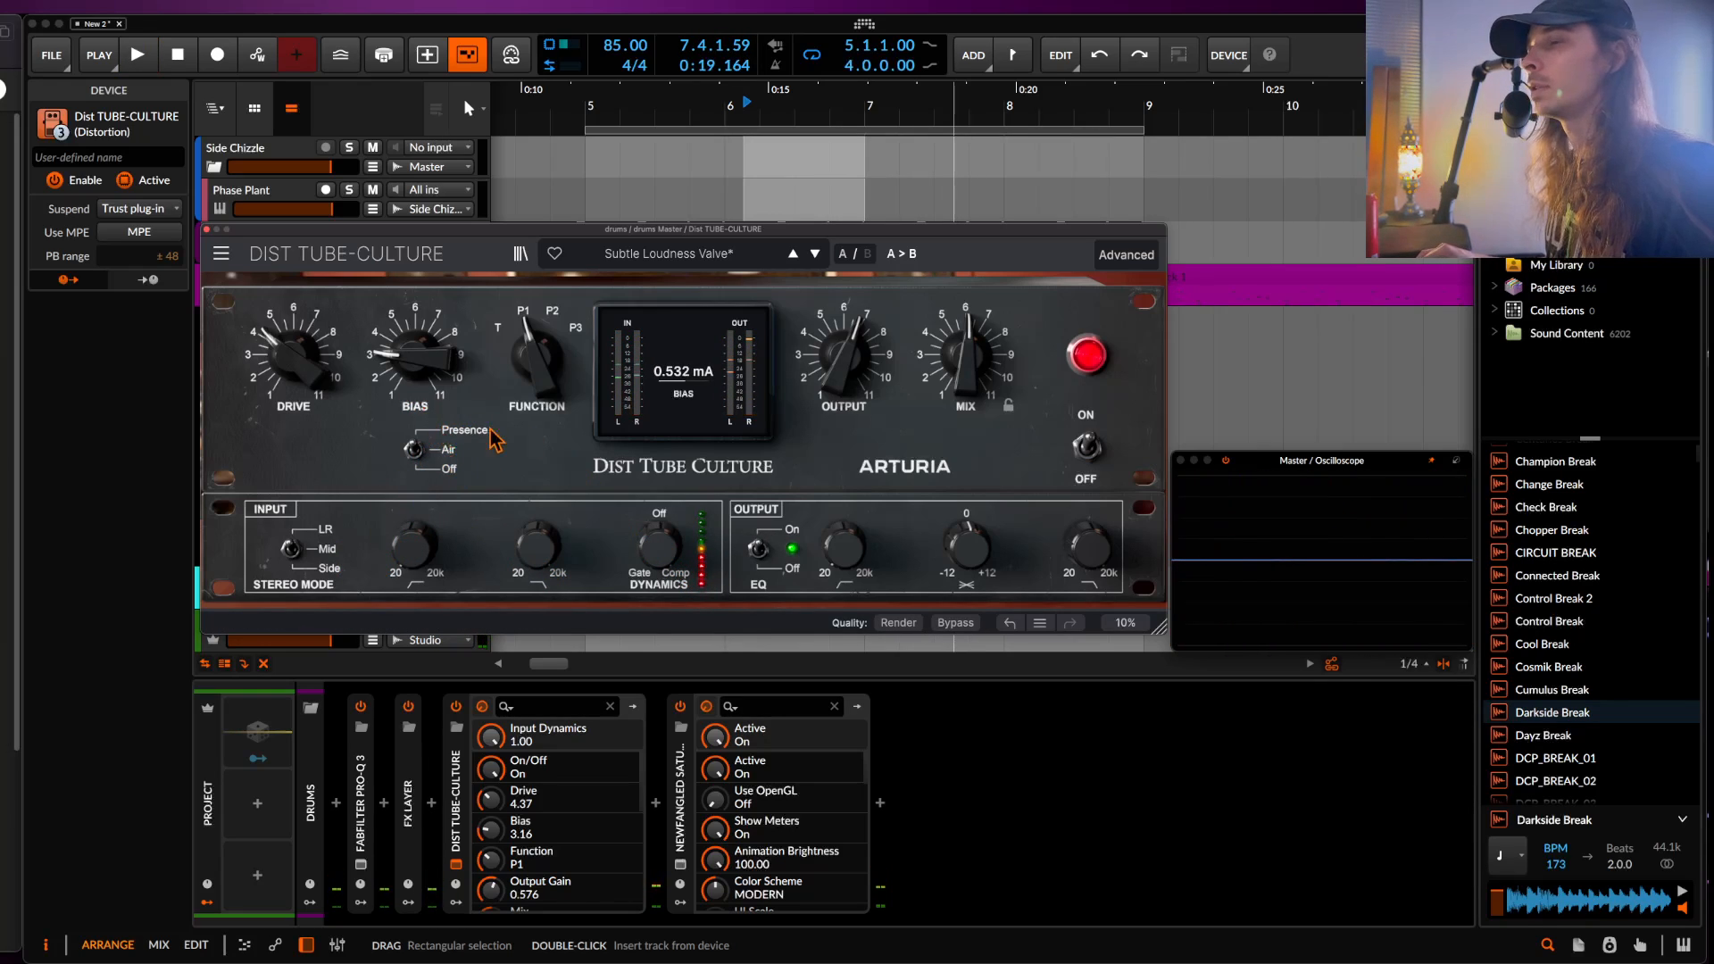
{"action": "left_click", "coordinate": [442, 442]}
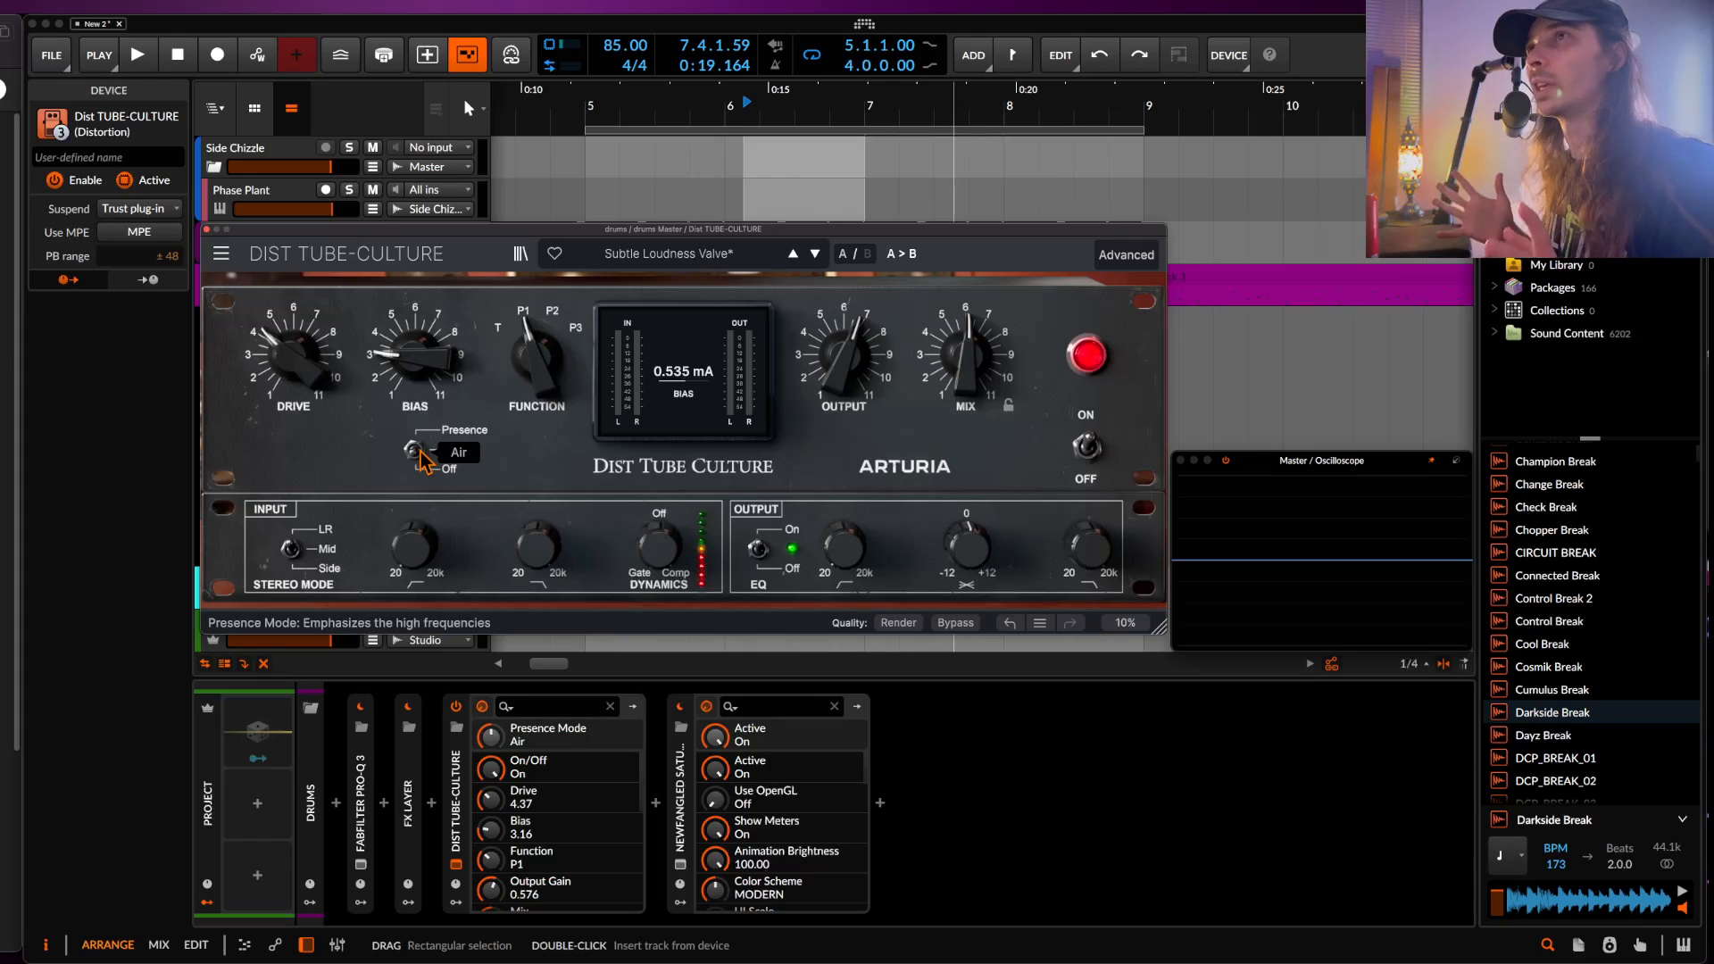
- Audition Dist TUBE-CULTURE's Presence mode on the playing drums with the spectrum display shown, and return the switch to Air
{"action": "left_click", "coordinate": [416, 453]}
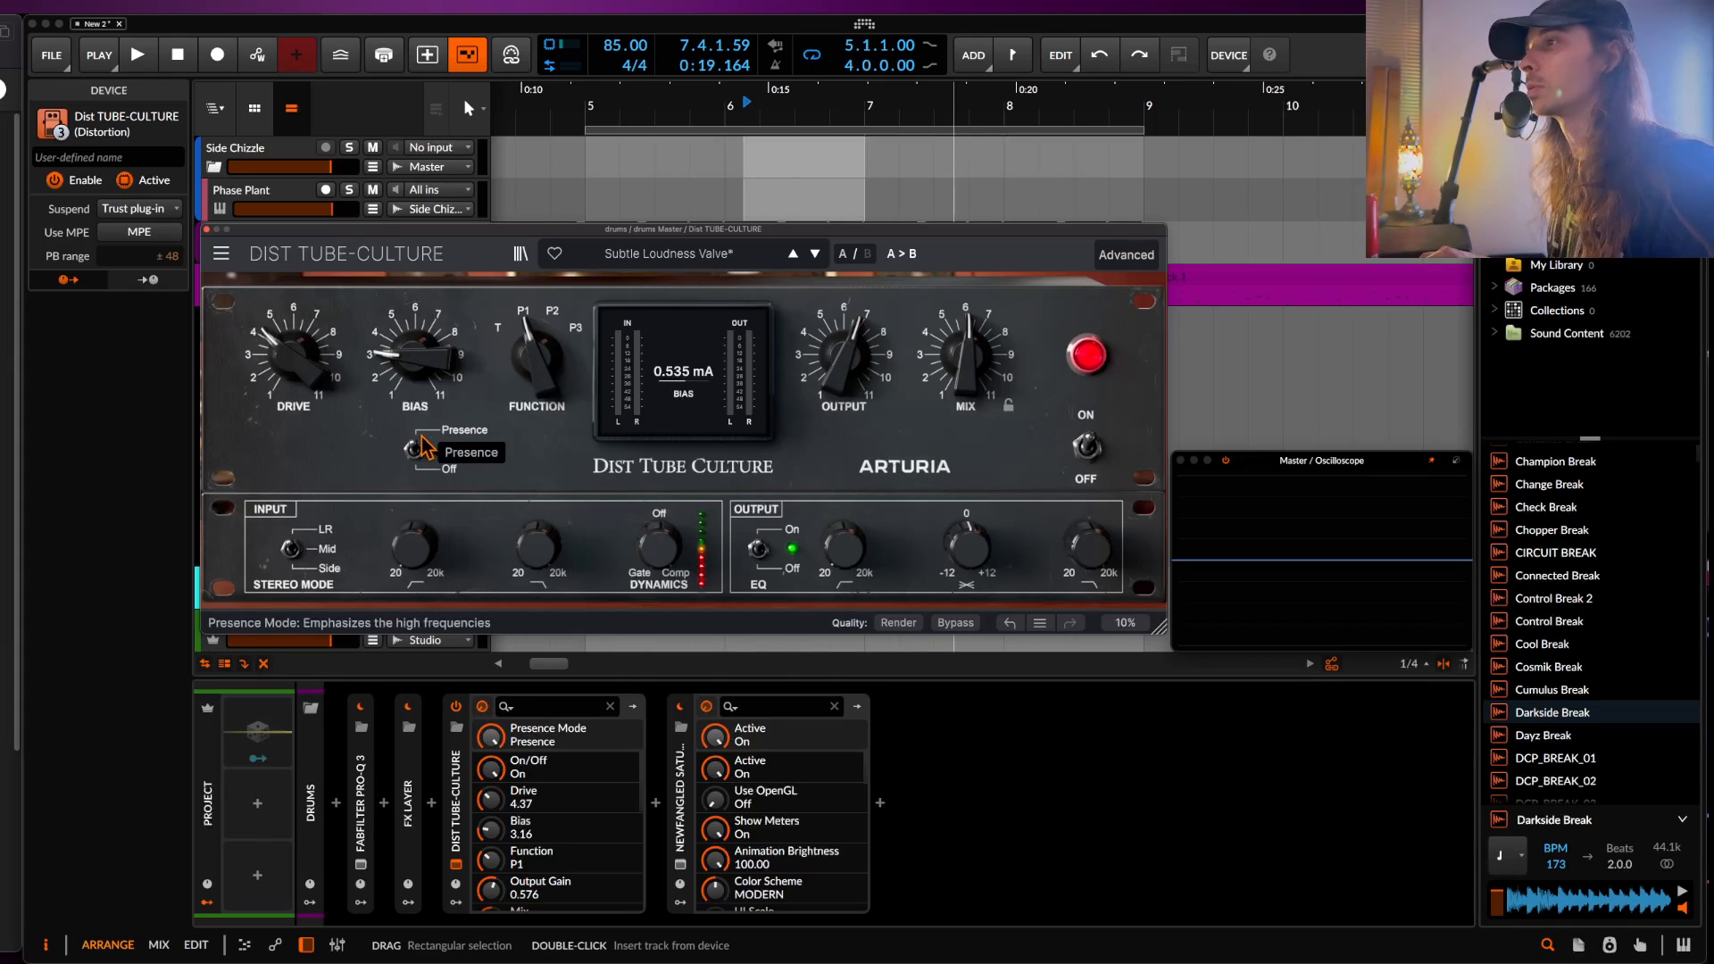
{"action": "key", "text": "space"}
{"action": "left_click", "coordinate": [665, 408]}
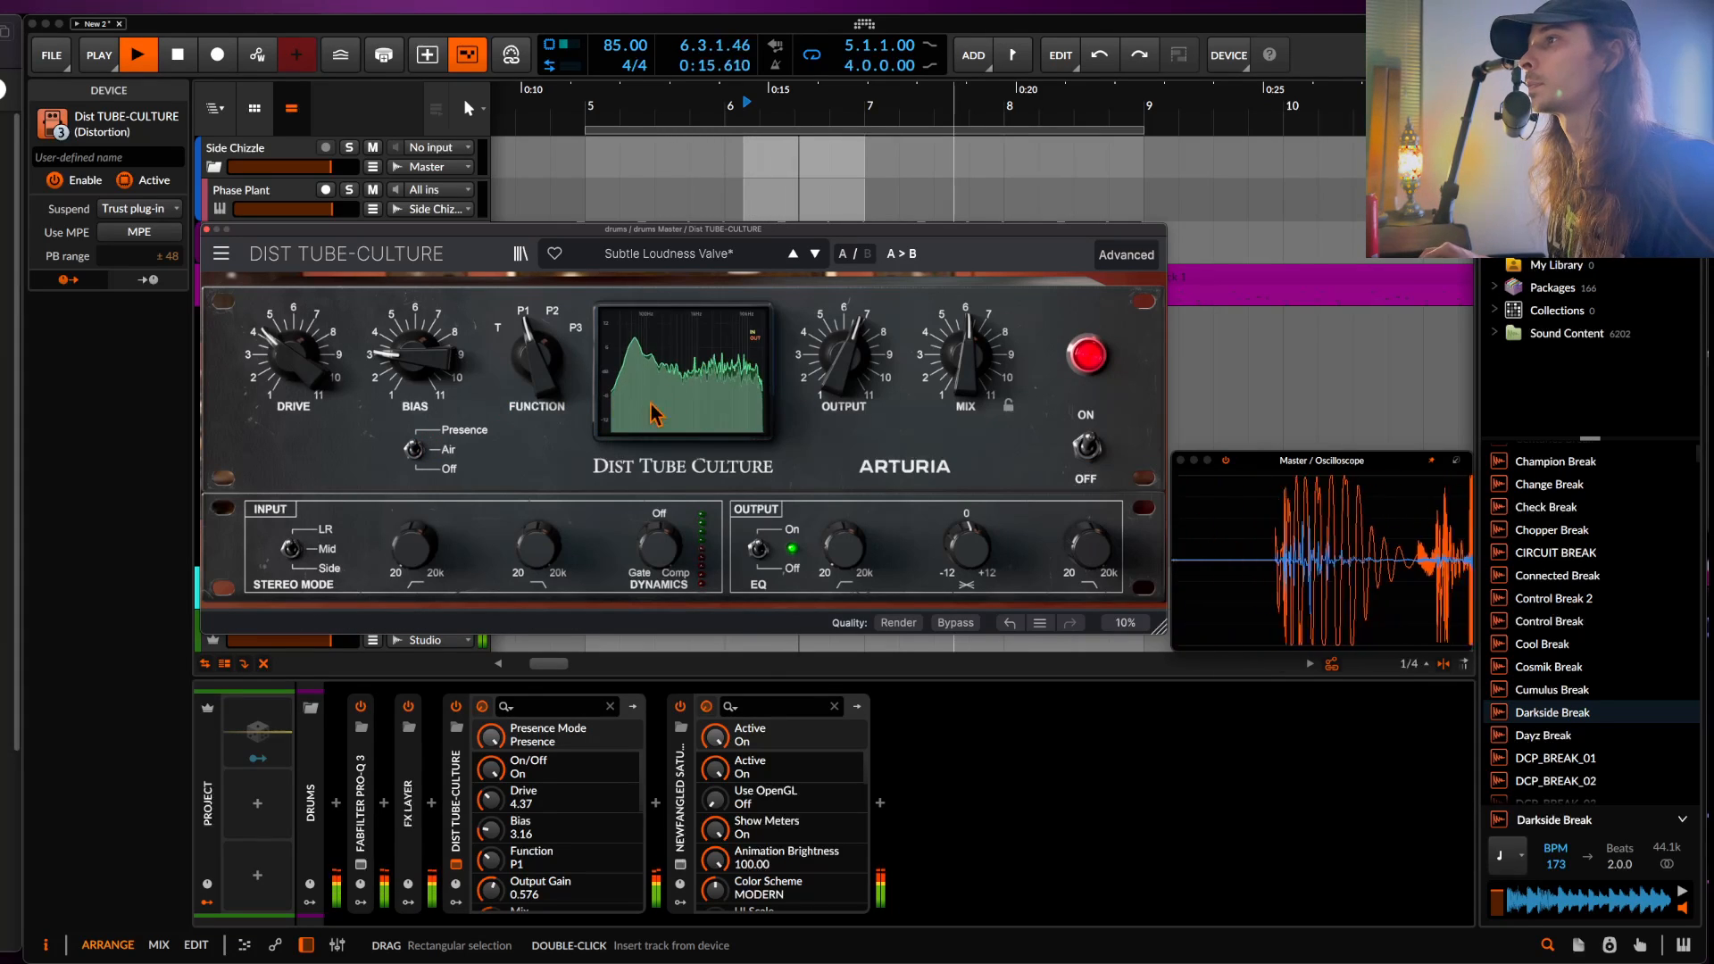
{"action": "left_click", "coordinate": [416, 453]}
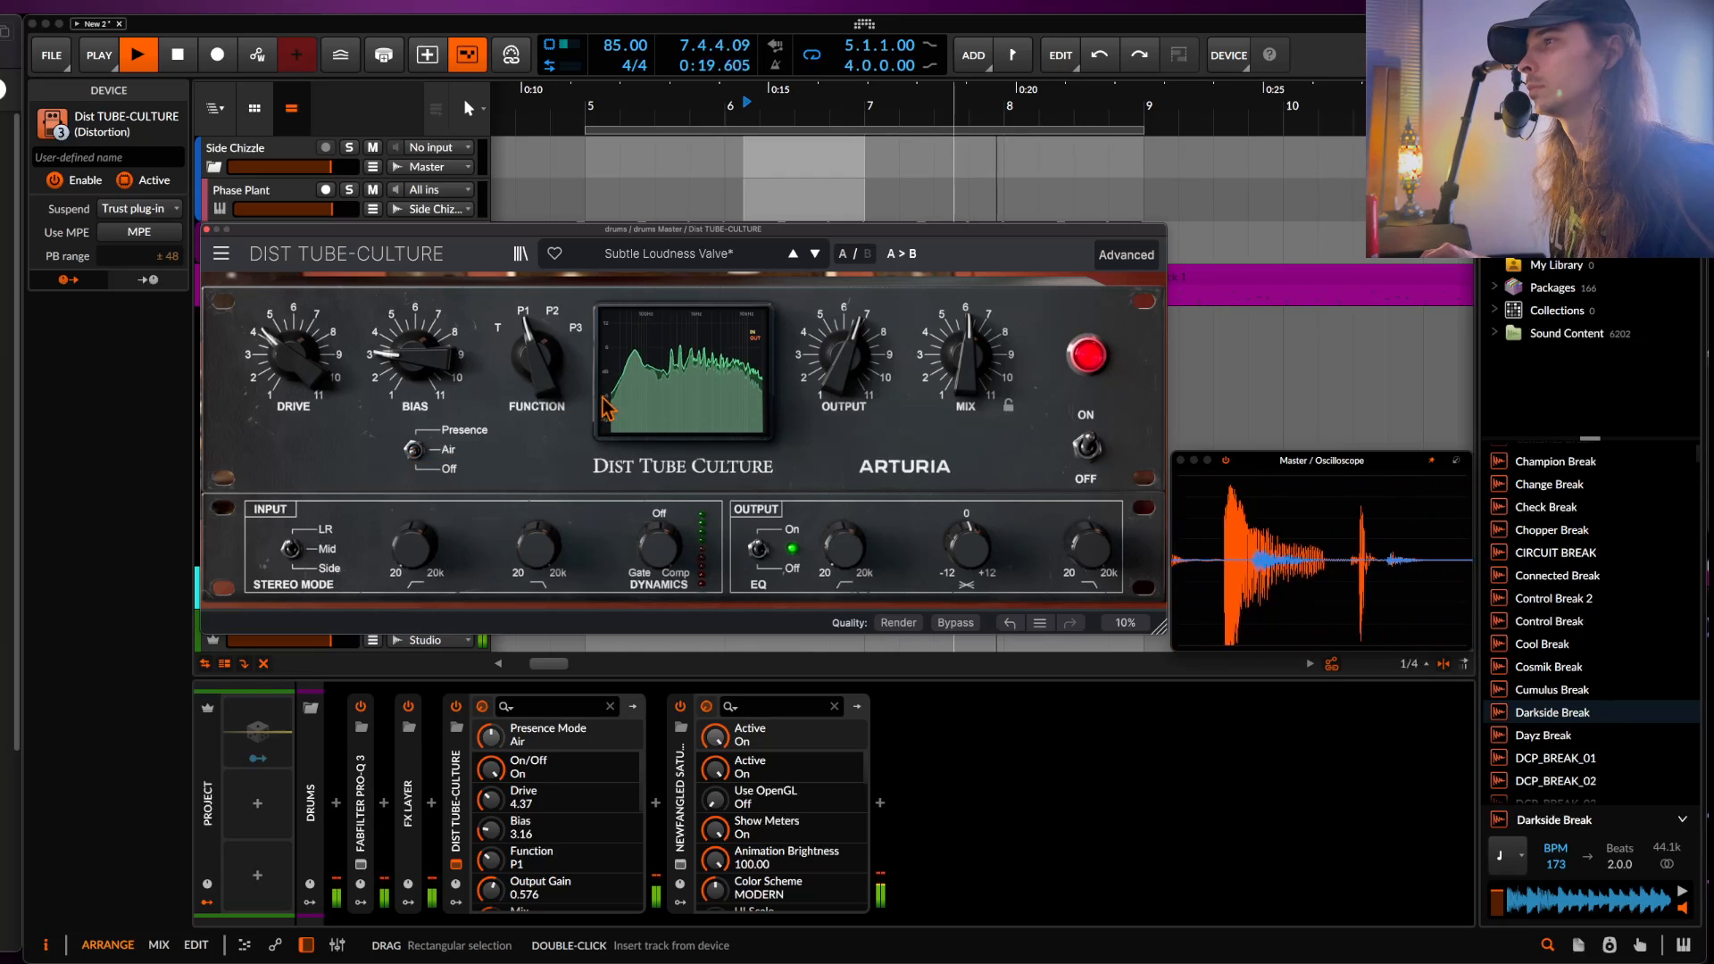
- Set the mix to 100, compare Presence and Air modes on the spectrum display, return to Air and stop playback
{"action": "double_click", "coordinate": [967, 370]}
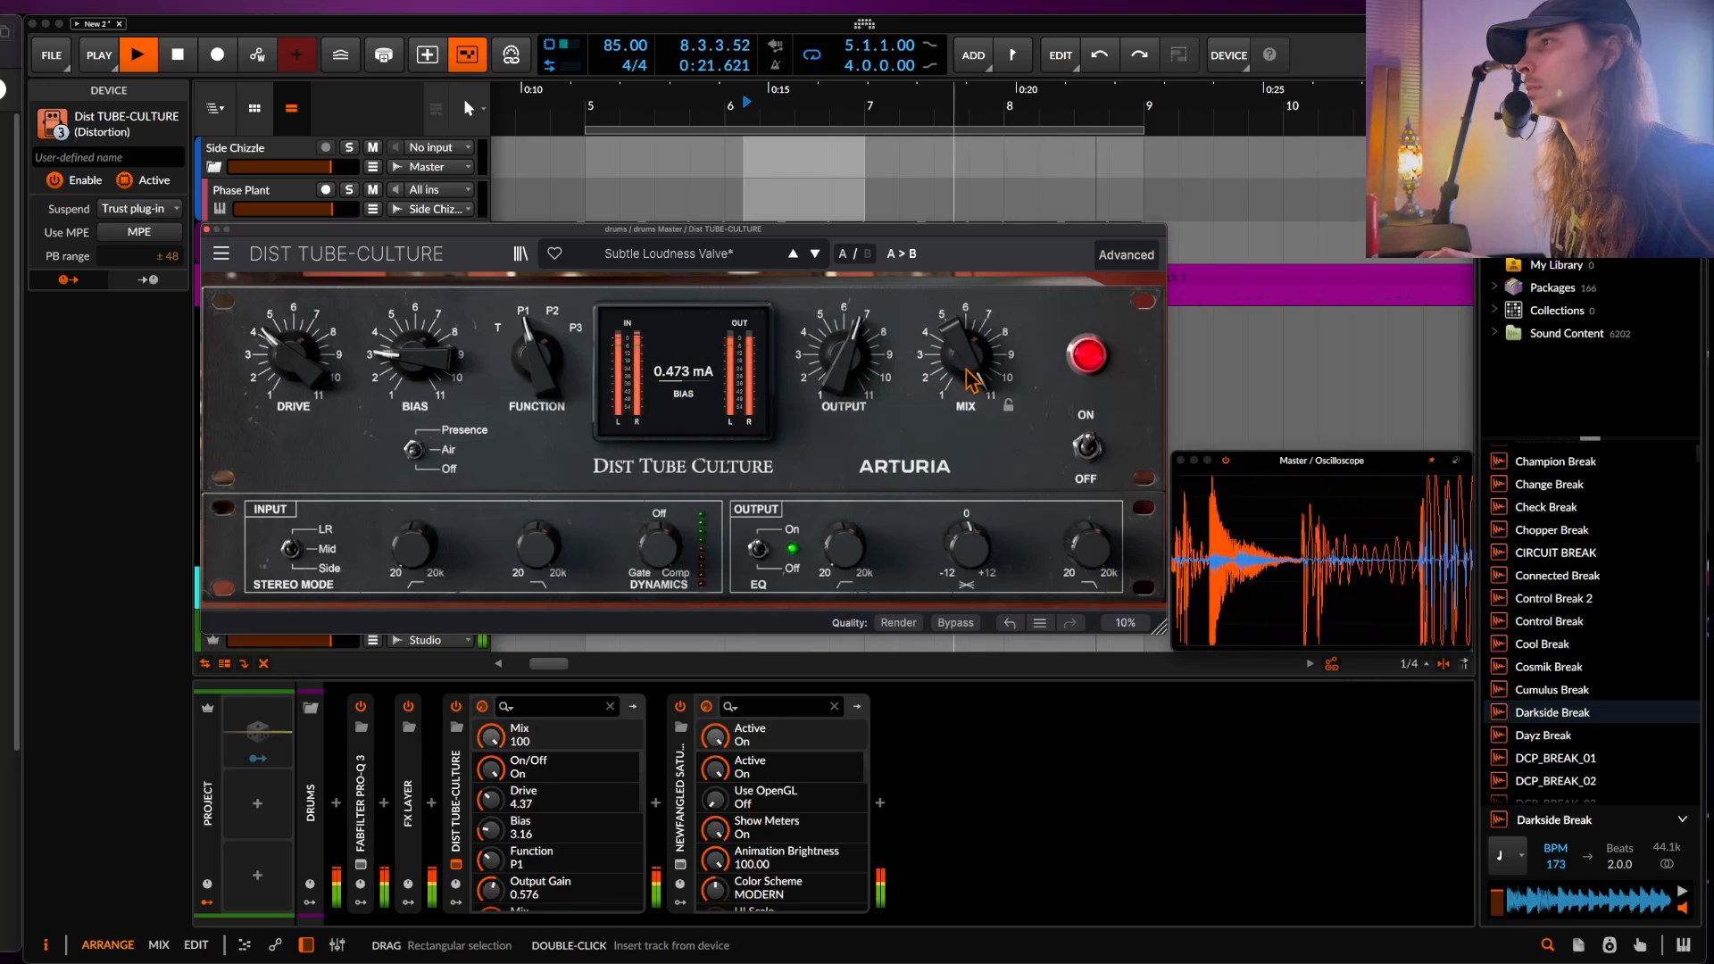
{"action": "left_click", "coordinate": [416, 448]}
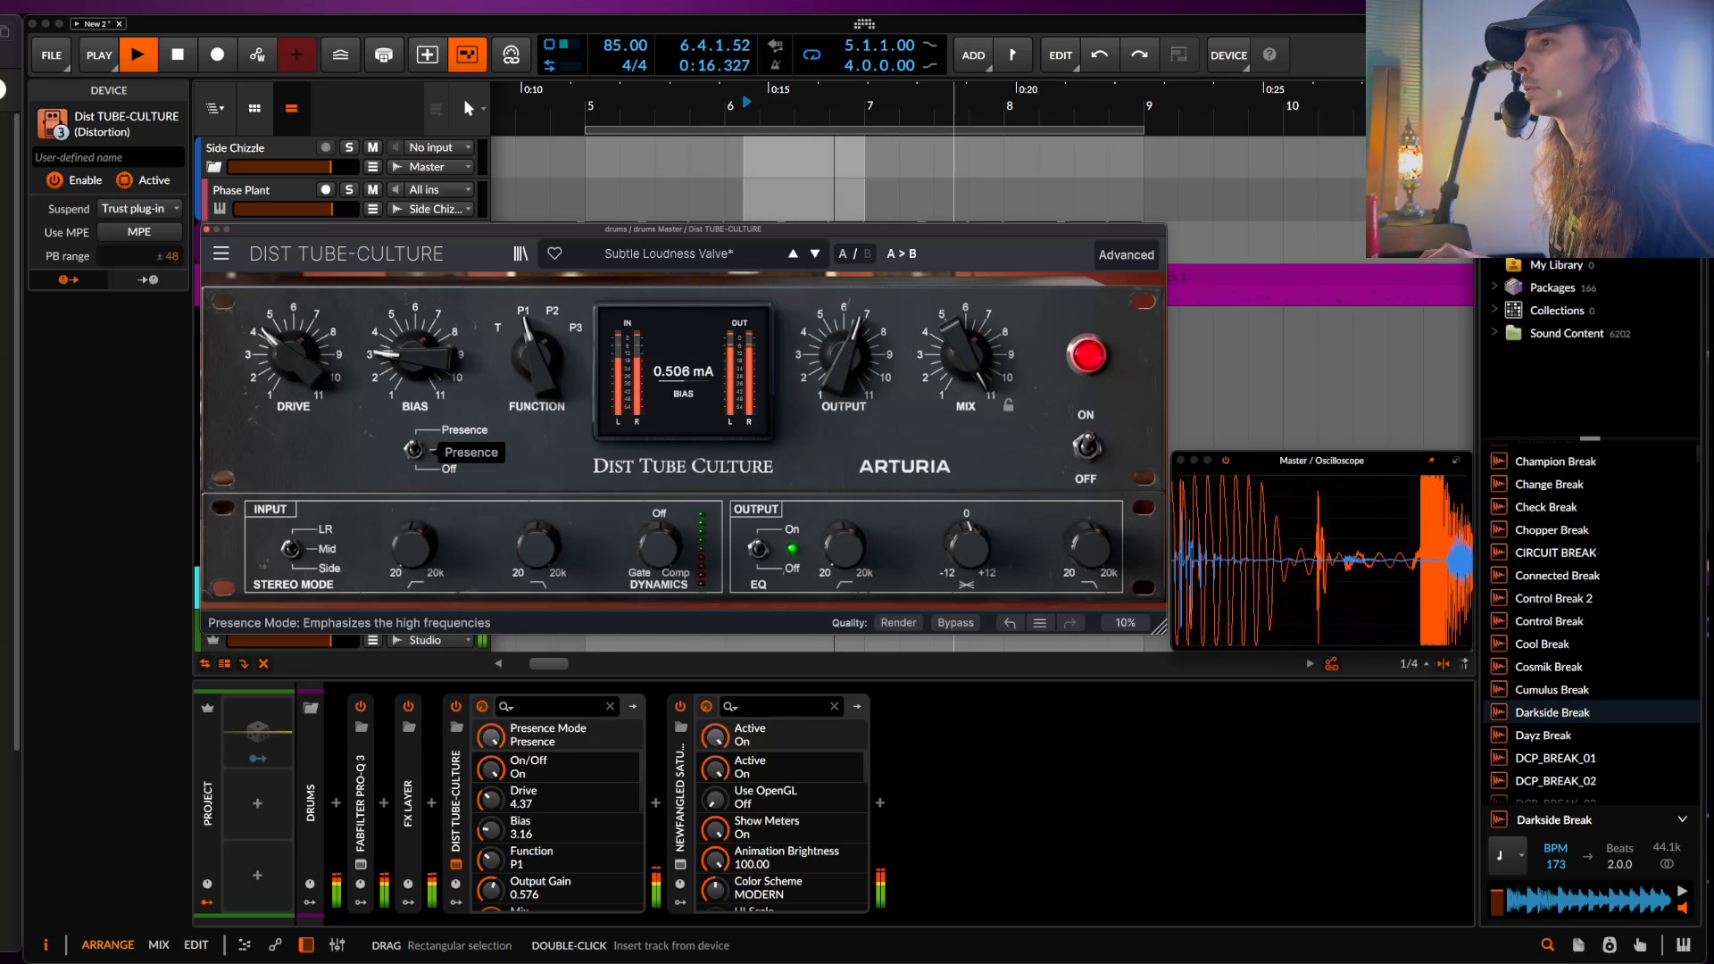
{"action": "left_click", "coordinate": [416, 448]}
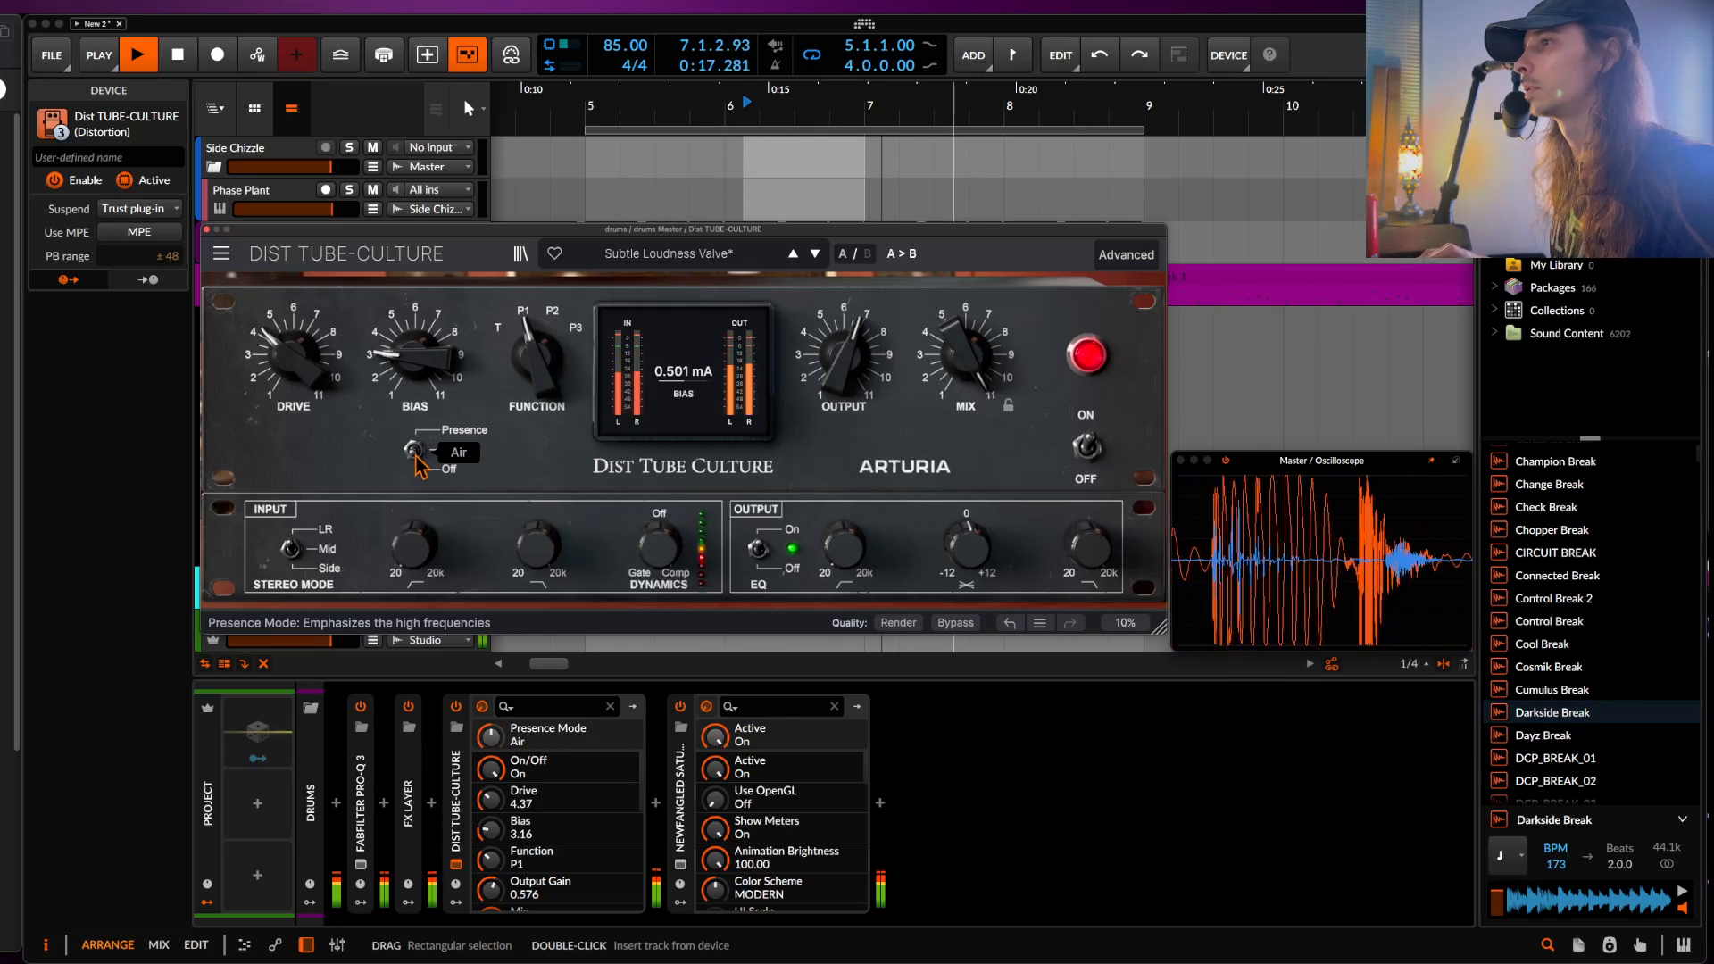
{"action": "left_click", "coordinate": [714, 402]}
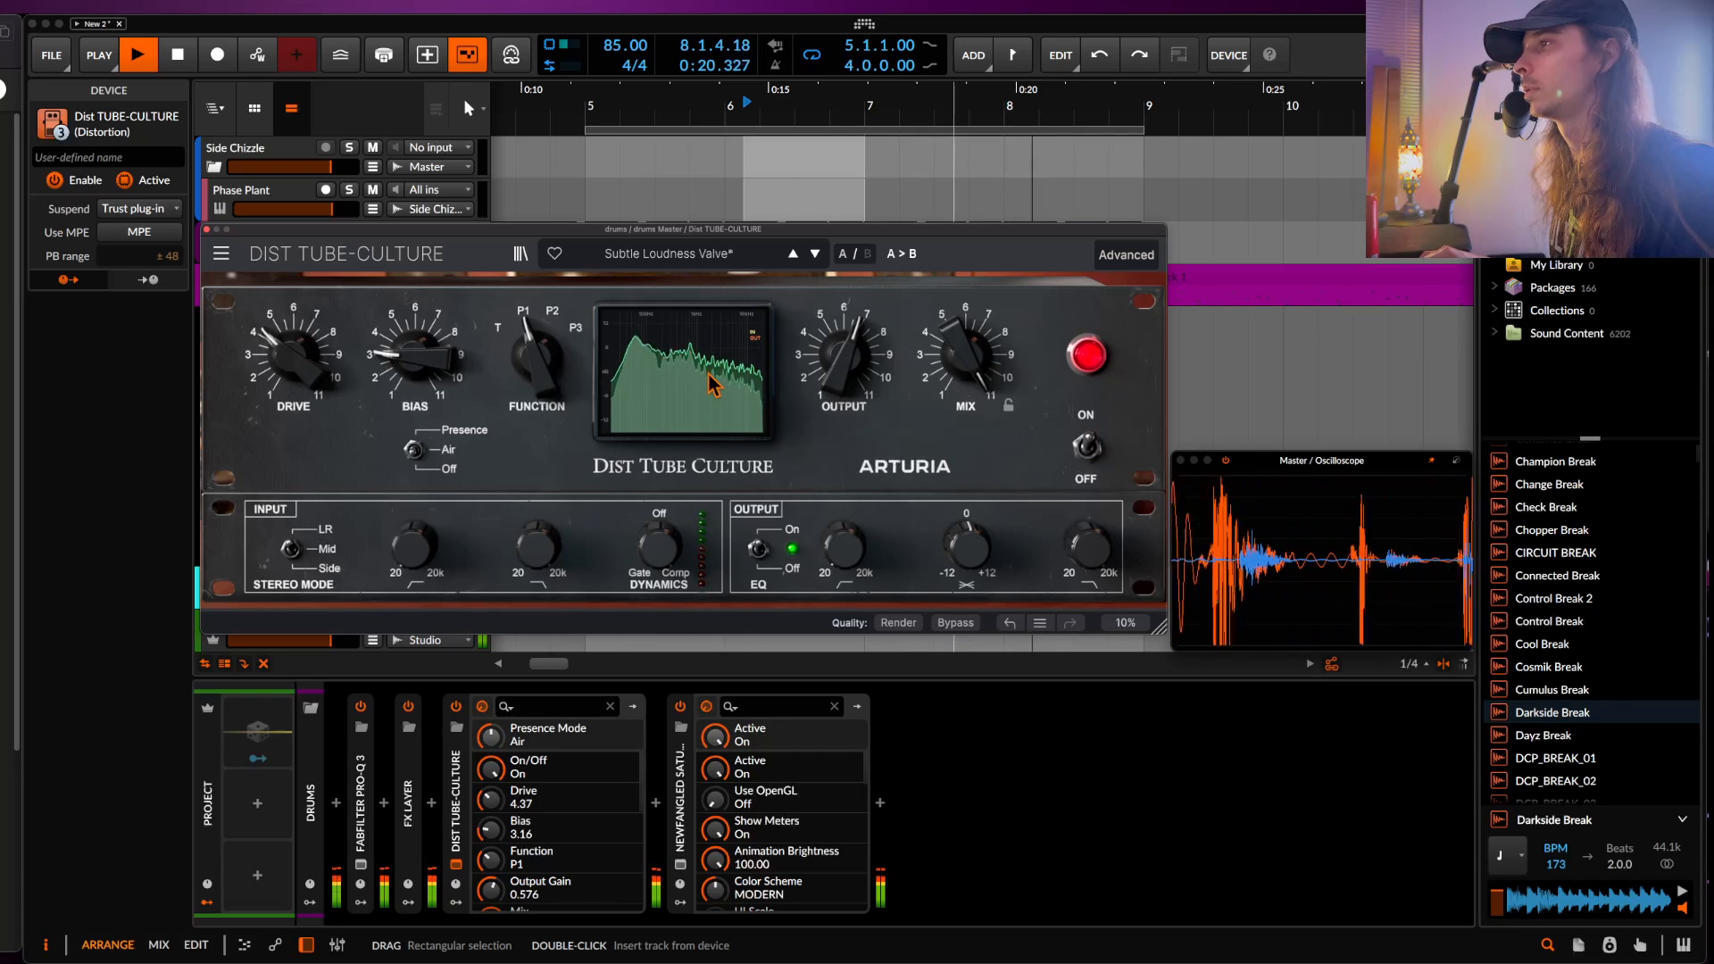
{"action": "key", "text": "space"}
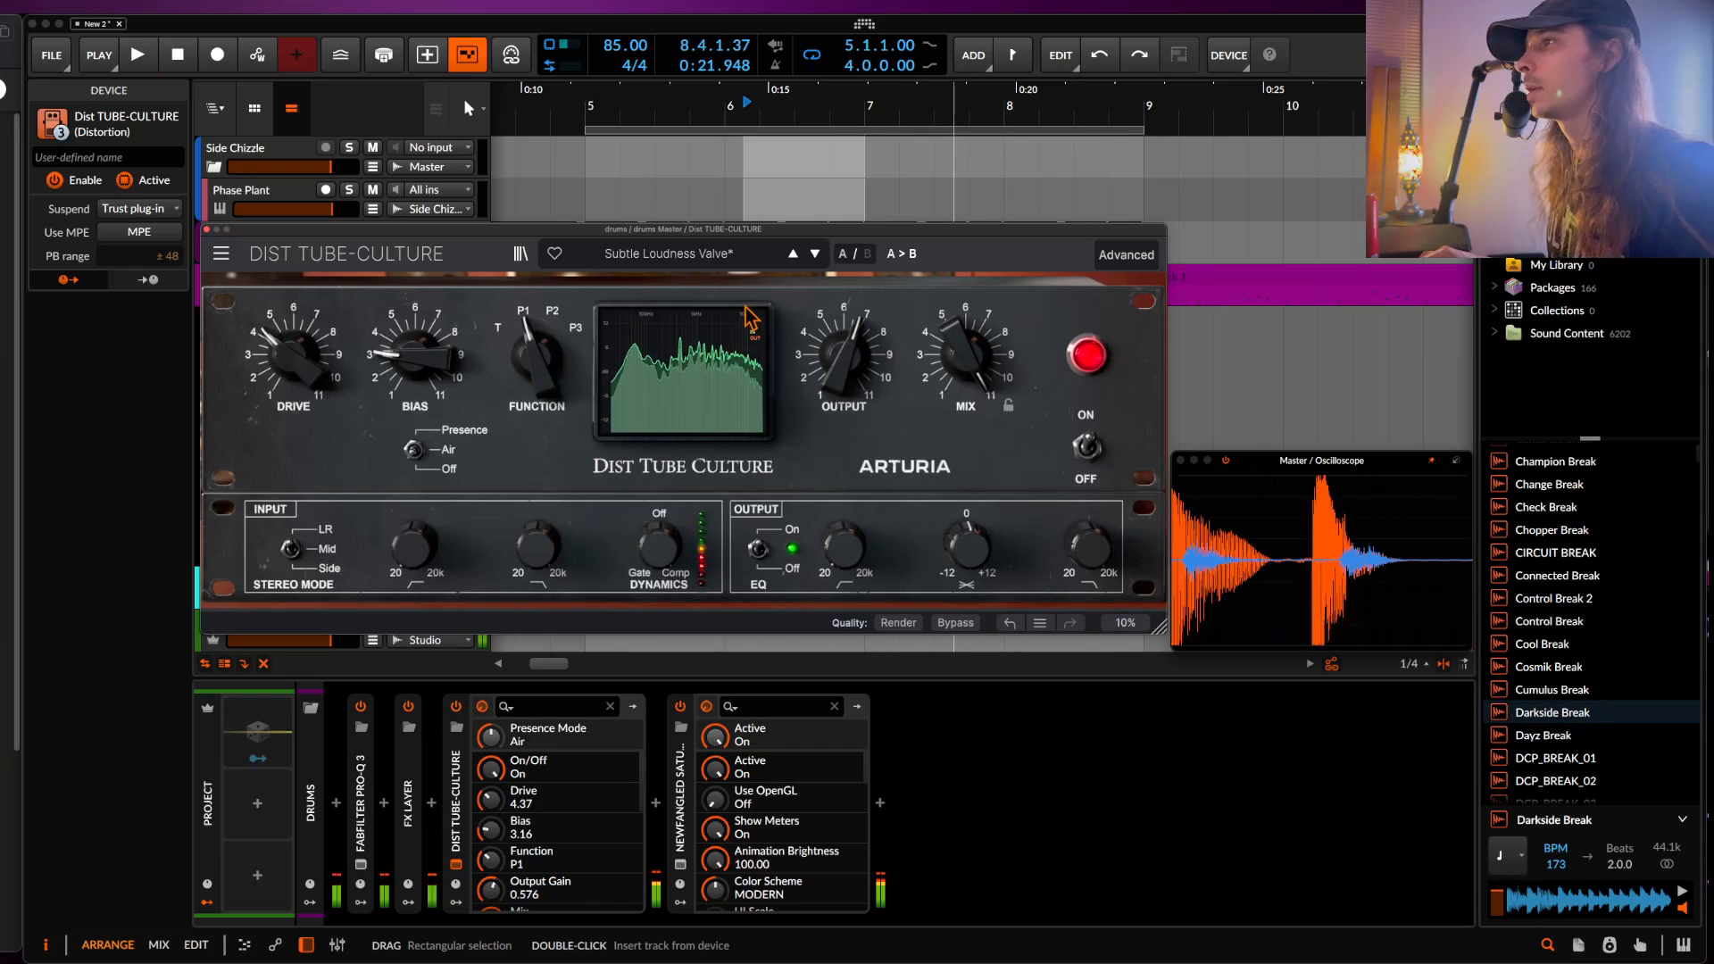
- Lower the input dynamics to 0.009 and set the input high-pass filter frequency to 254 Hz
{"action": "mouse_move", "coordinate": [832, 368]}
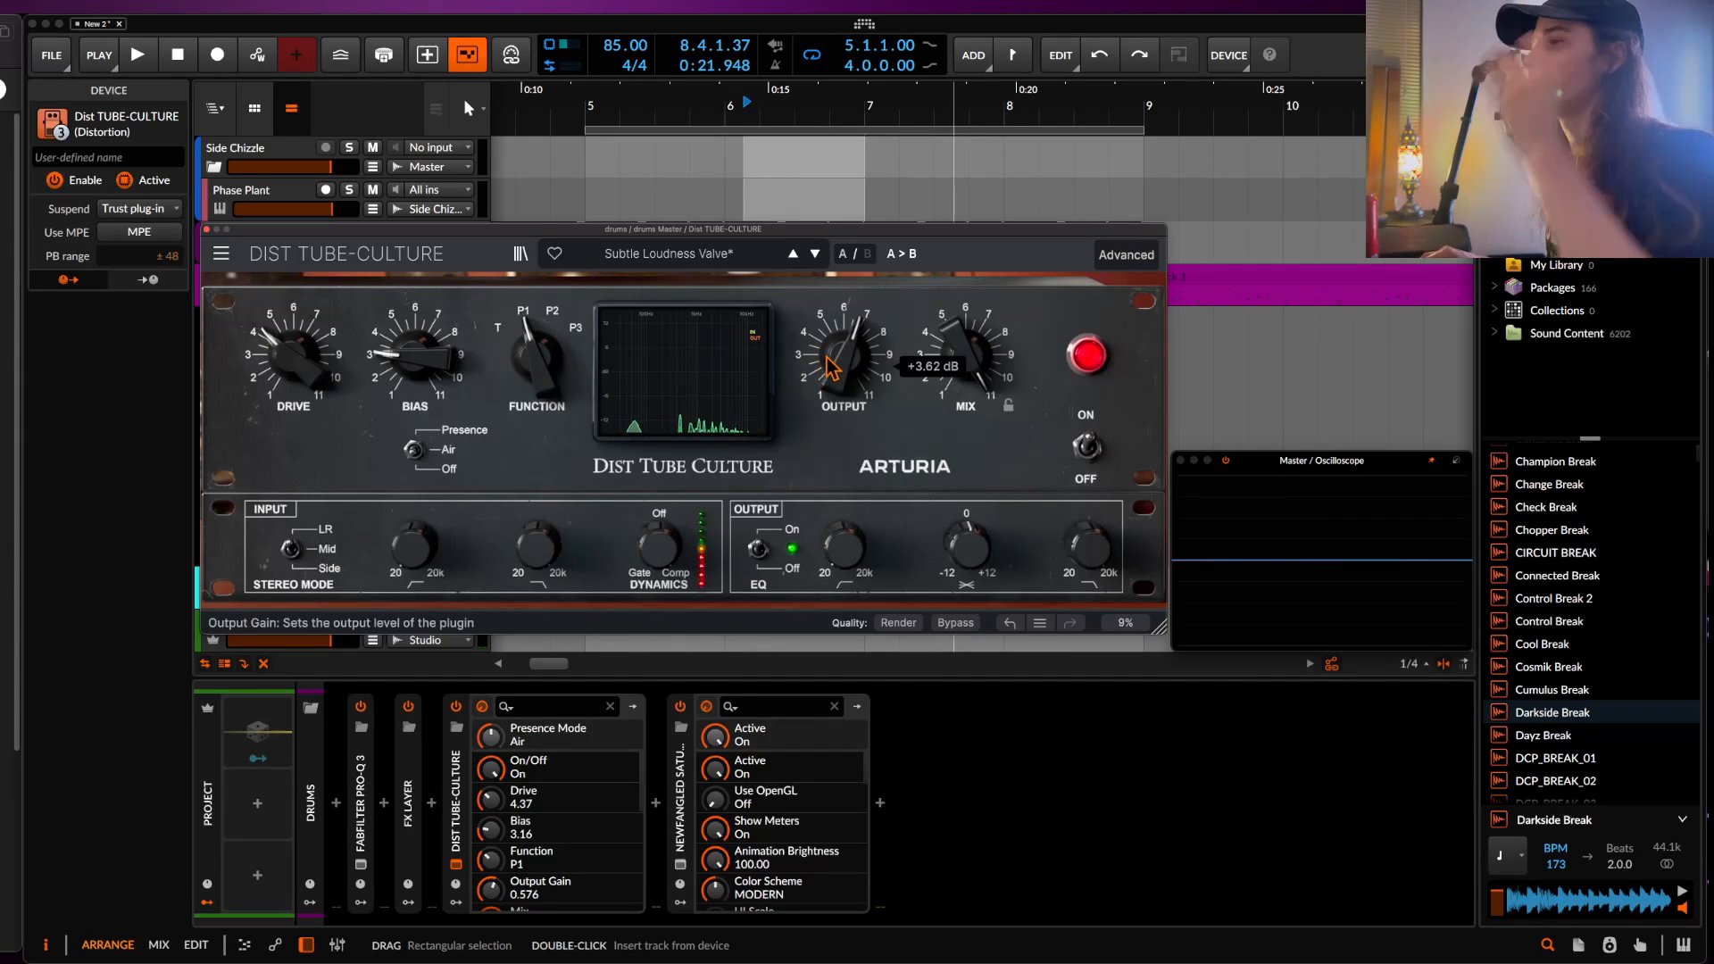
{"action": "left_click_drag", "start_coordinate": [661, 546], "coordinate": [661, 634]}
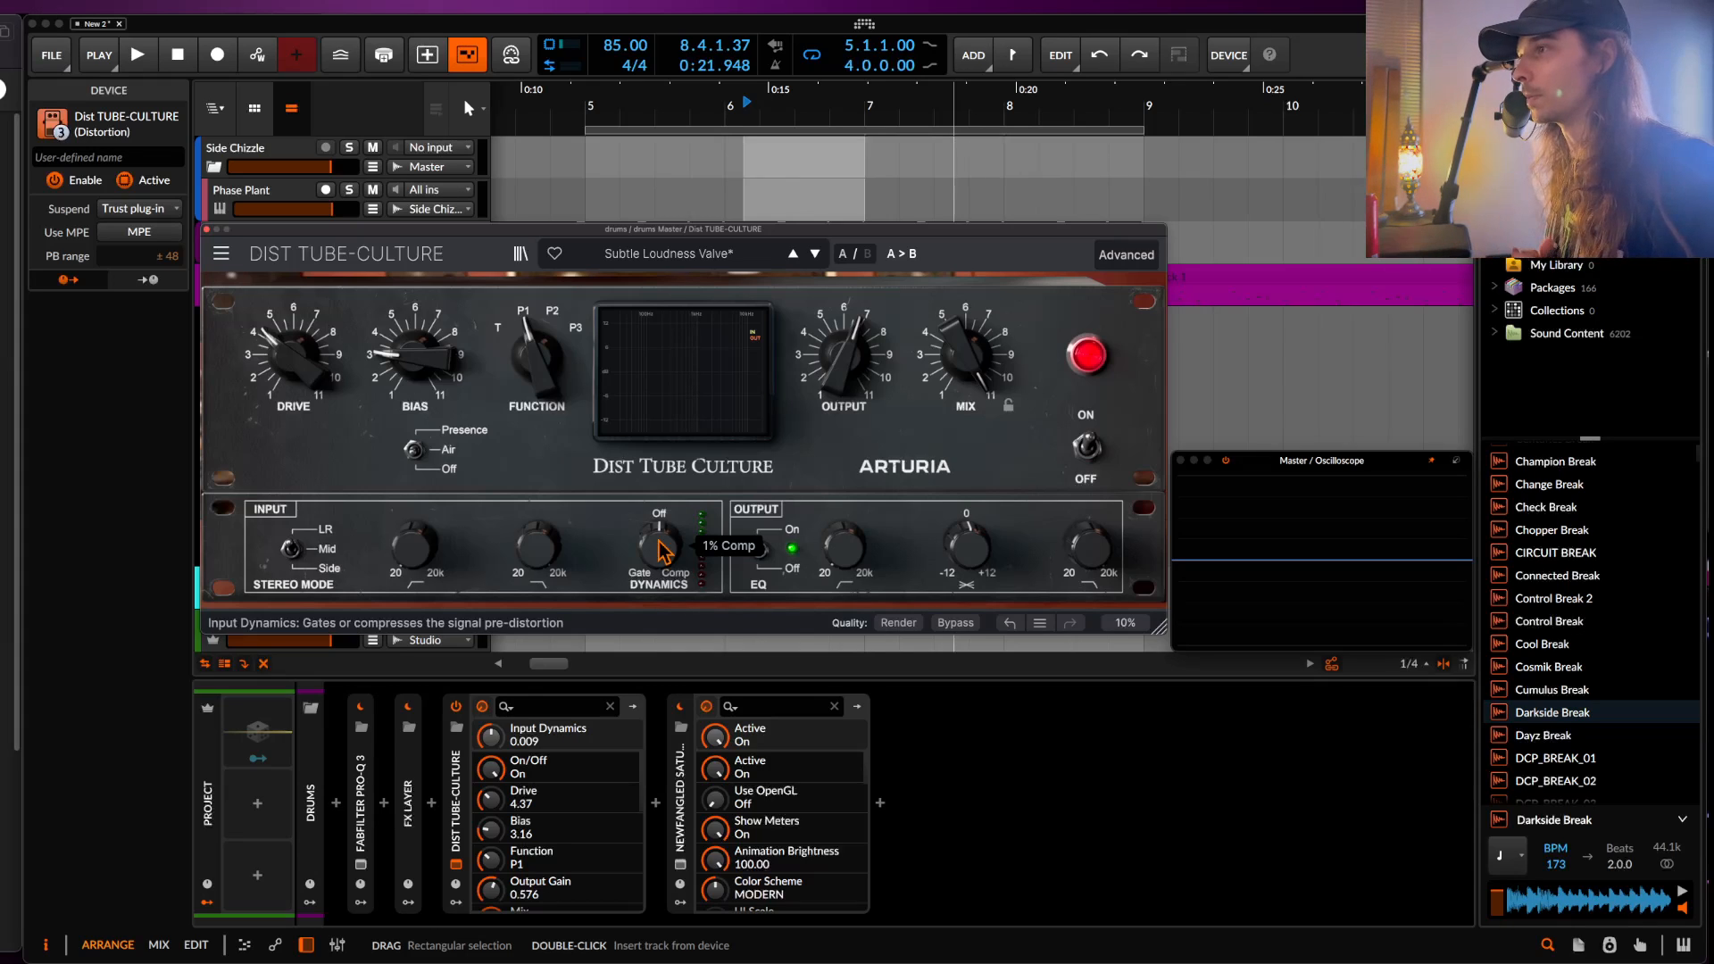
{"action": "left_click_drag", "start_coordinate": [414, 545], "coordinate": [413, 492]}
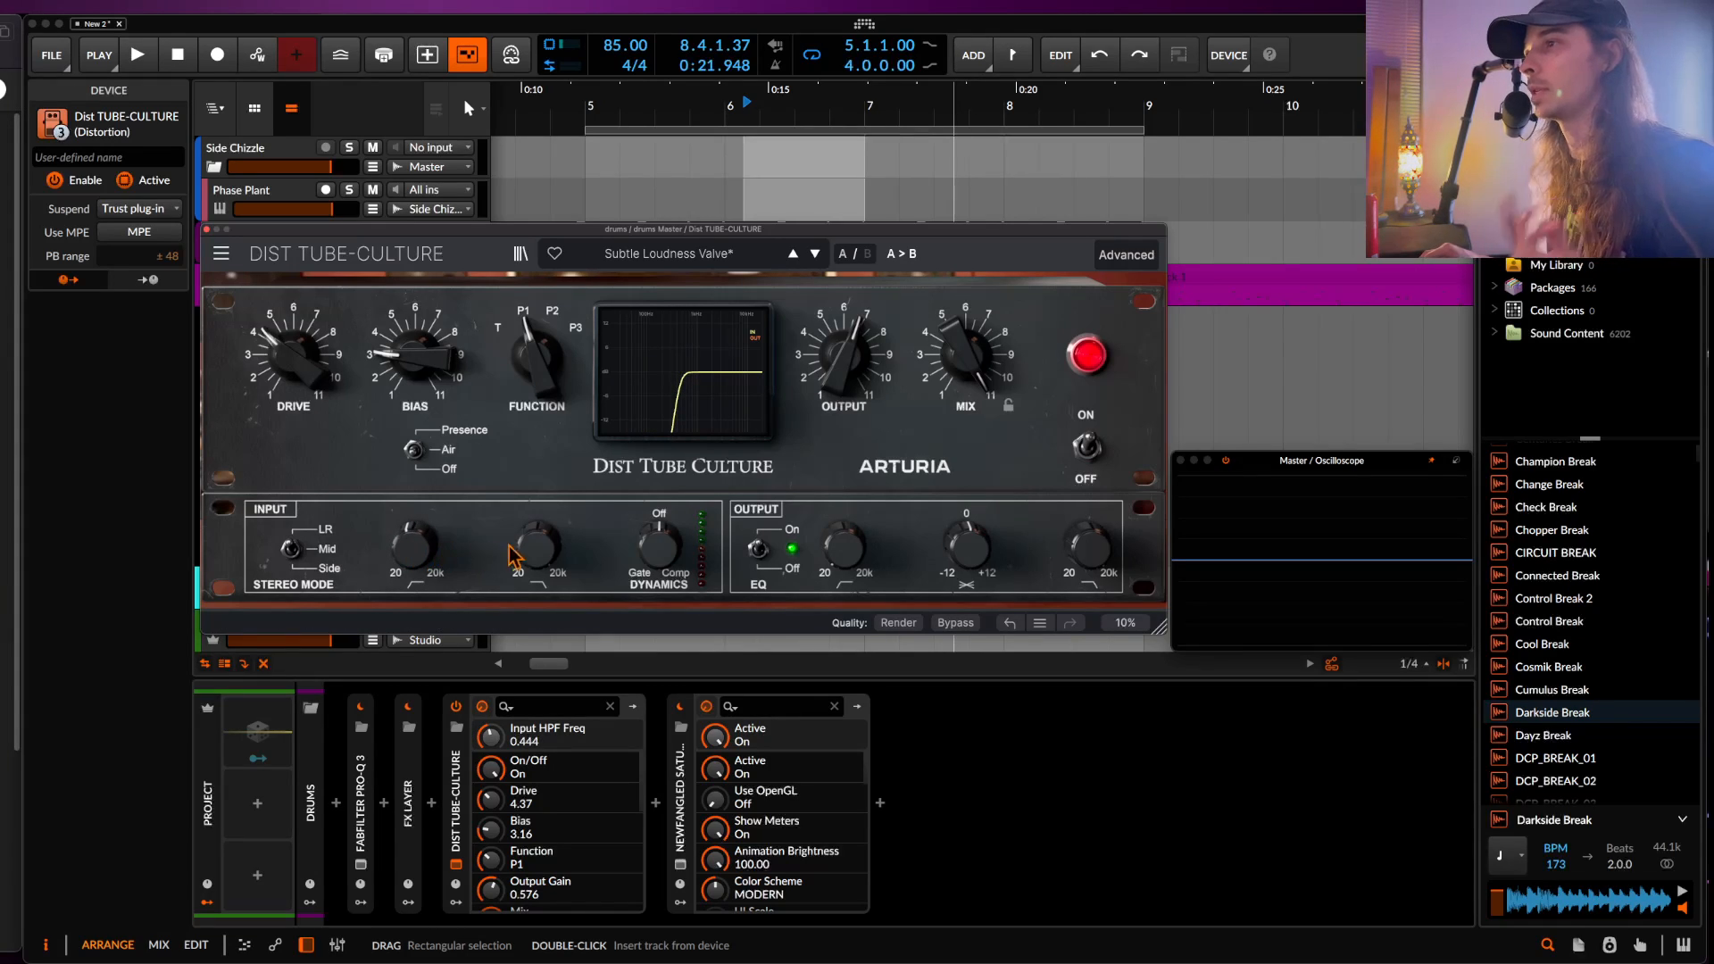
{"action": "left_click_drag", "start_coordinate": [413, 551], "coordinate": [413, 614]}
{"action": "left_click_drag", "start_coordinate": [414, 554], "coordinate": [413, 580]}
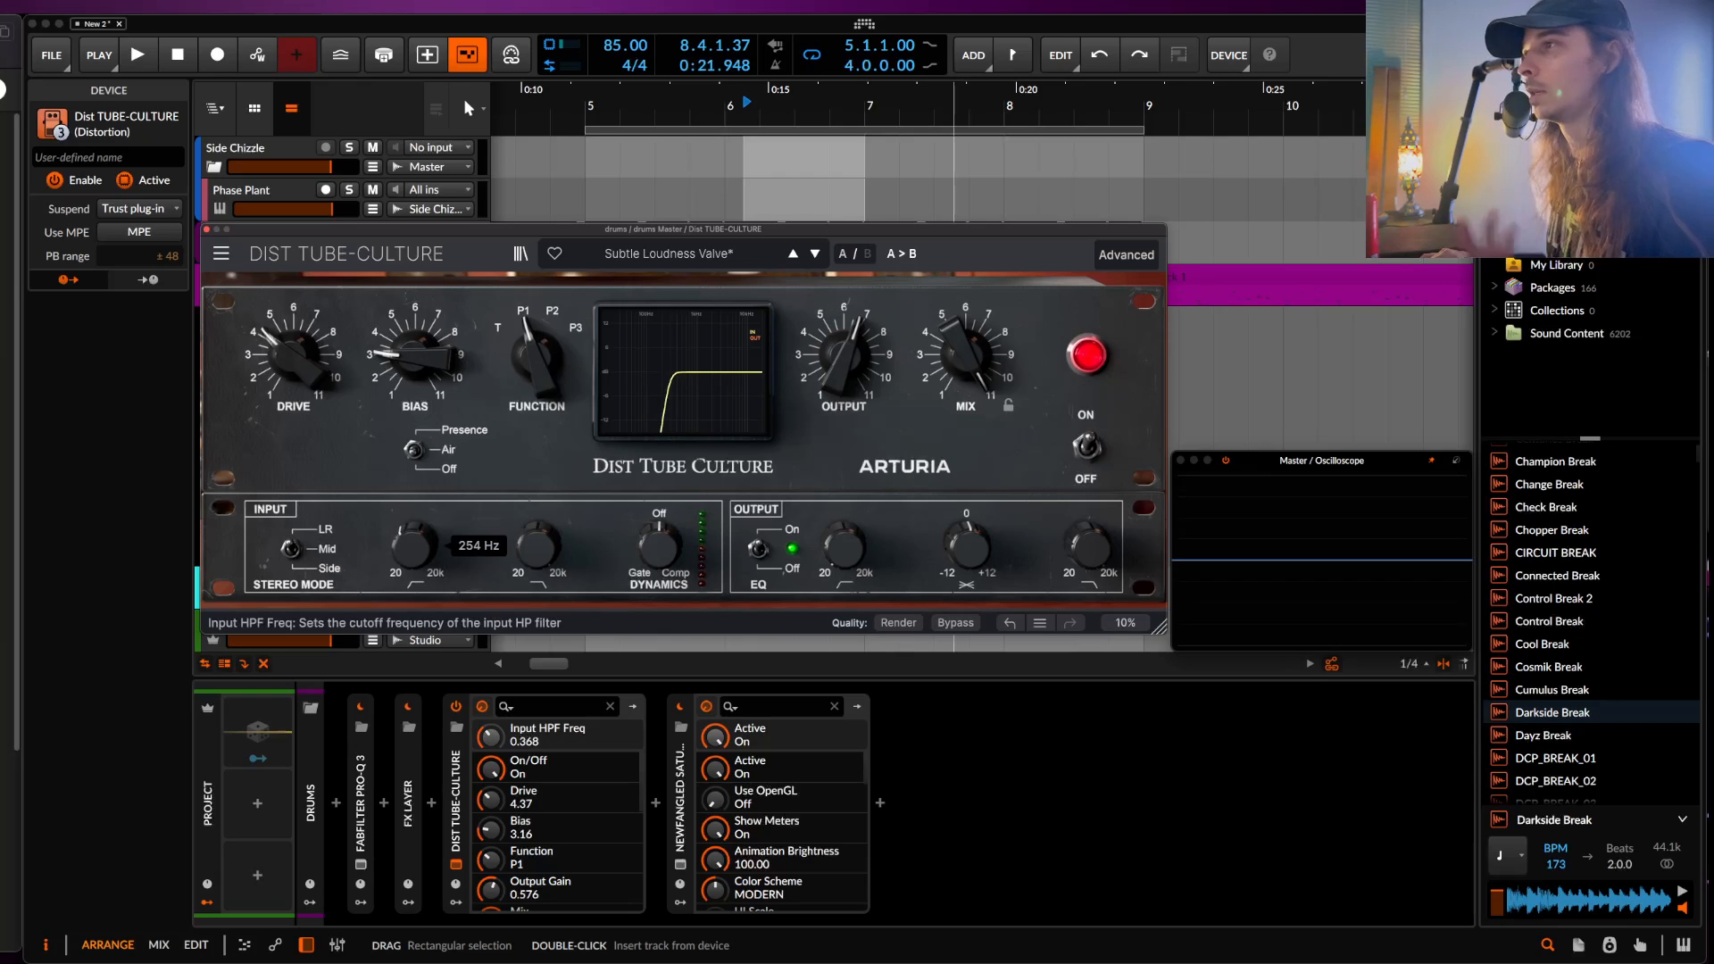
- Return the mix to about halfway, lower the input low-pass cutoff, and set the input HPF frequency to 0.088
{"action": "left_click_drag", "start_coordinate": [966, 357], "coordinate": [966, 438]}
{"action": "mouse_move", "coordinate": [417, 551]}
{"action": "left_mouse_down"}
{"action": "mouse_move", "coordinate": [417, 524]}
{"action": "mouse_move", "coordinate": [429, 575]}
{"action": "left_mouse_up"}
{"action": "mouse_move", "coordinate": [535, 546]}
{"action": "left_mouse_down"}
{"action": "mouse_move", "coordinate": [535, 607]}
{"action": "mouse_move", "coordinate": [536, 572]}
{"action": "left_mouse_up"}
{"action": "left_click_drag", "start_coordinate": [413, 547], "coordinate": [414, 576]}
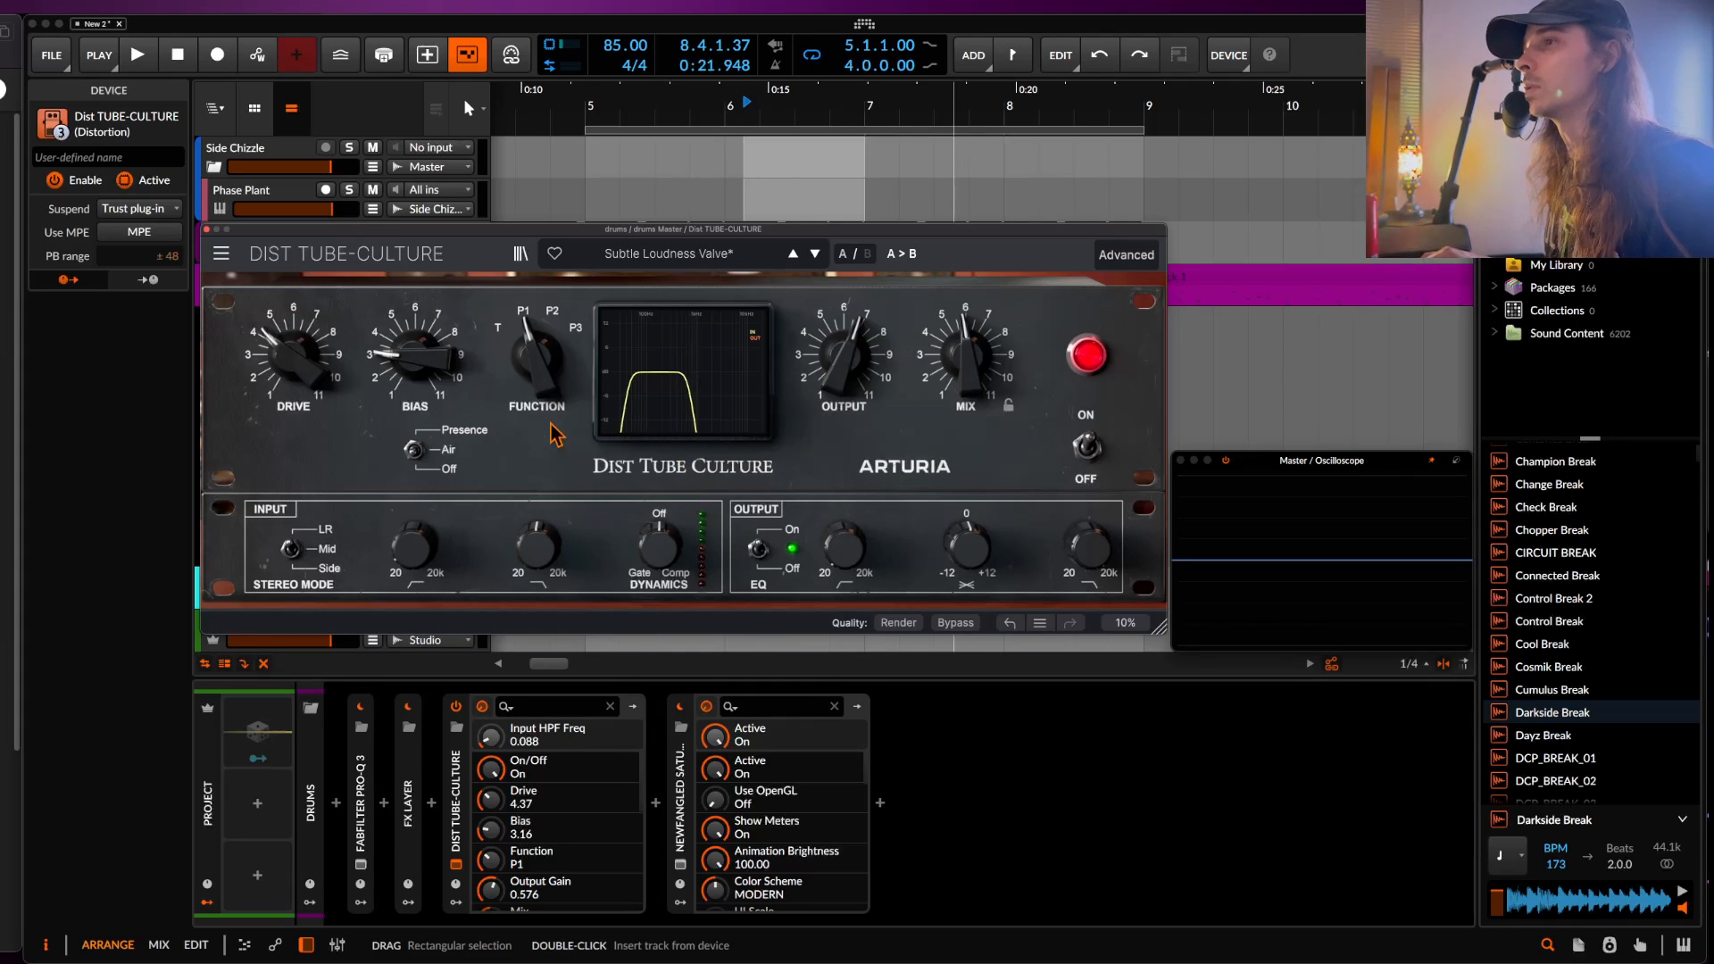
- Play the drums, lower the mix to 18.8, and compare with Dist TUBE-CULTURE bypassed and re-enabled
{"action": "key", "text": "space"}
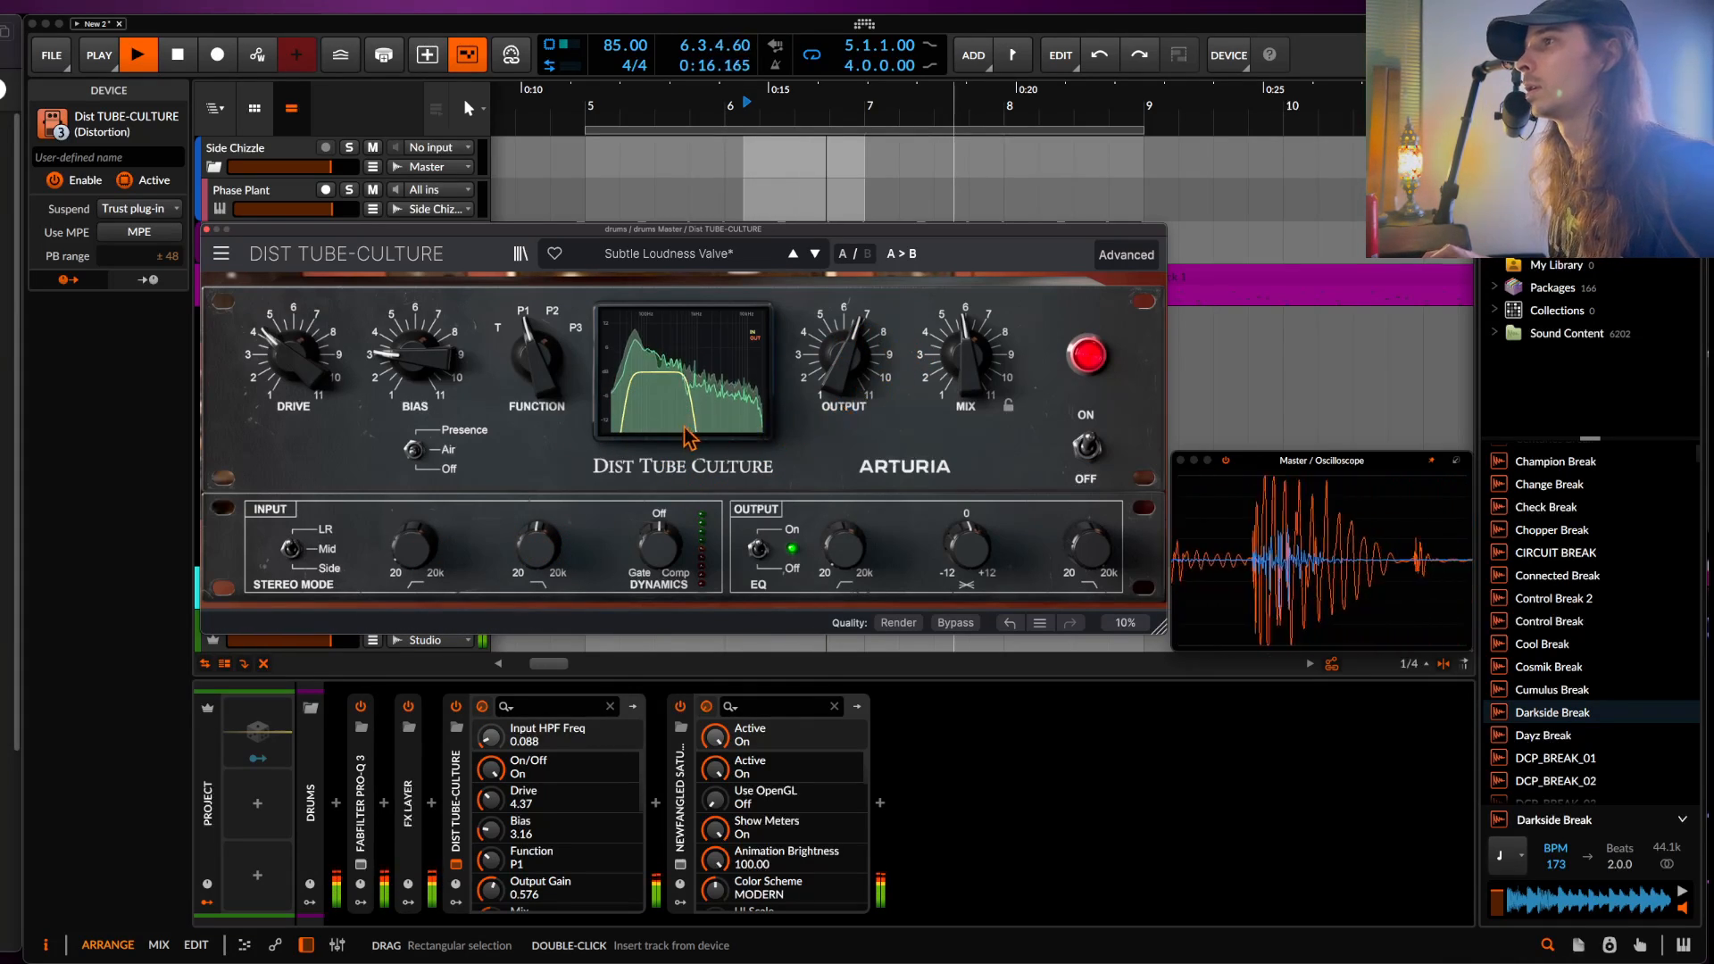
{"action": "left_click_drag", "start_coordinate": [966, 355], "coordinate": [966, 398]}
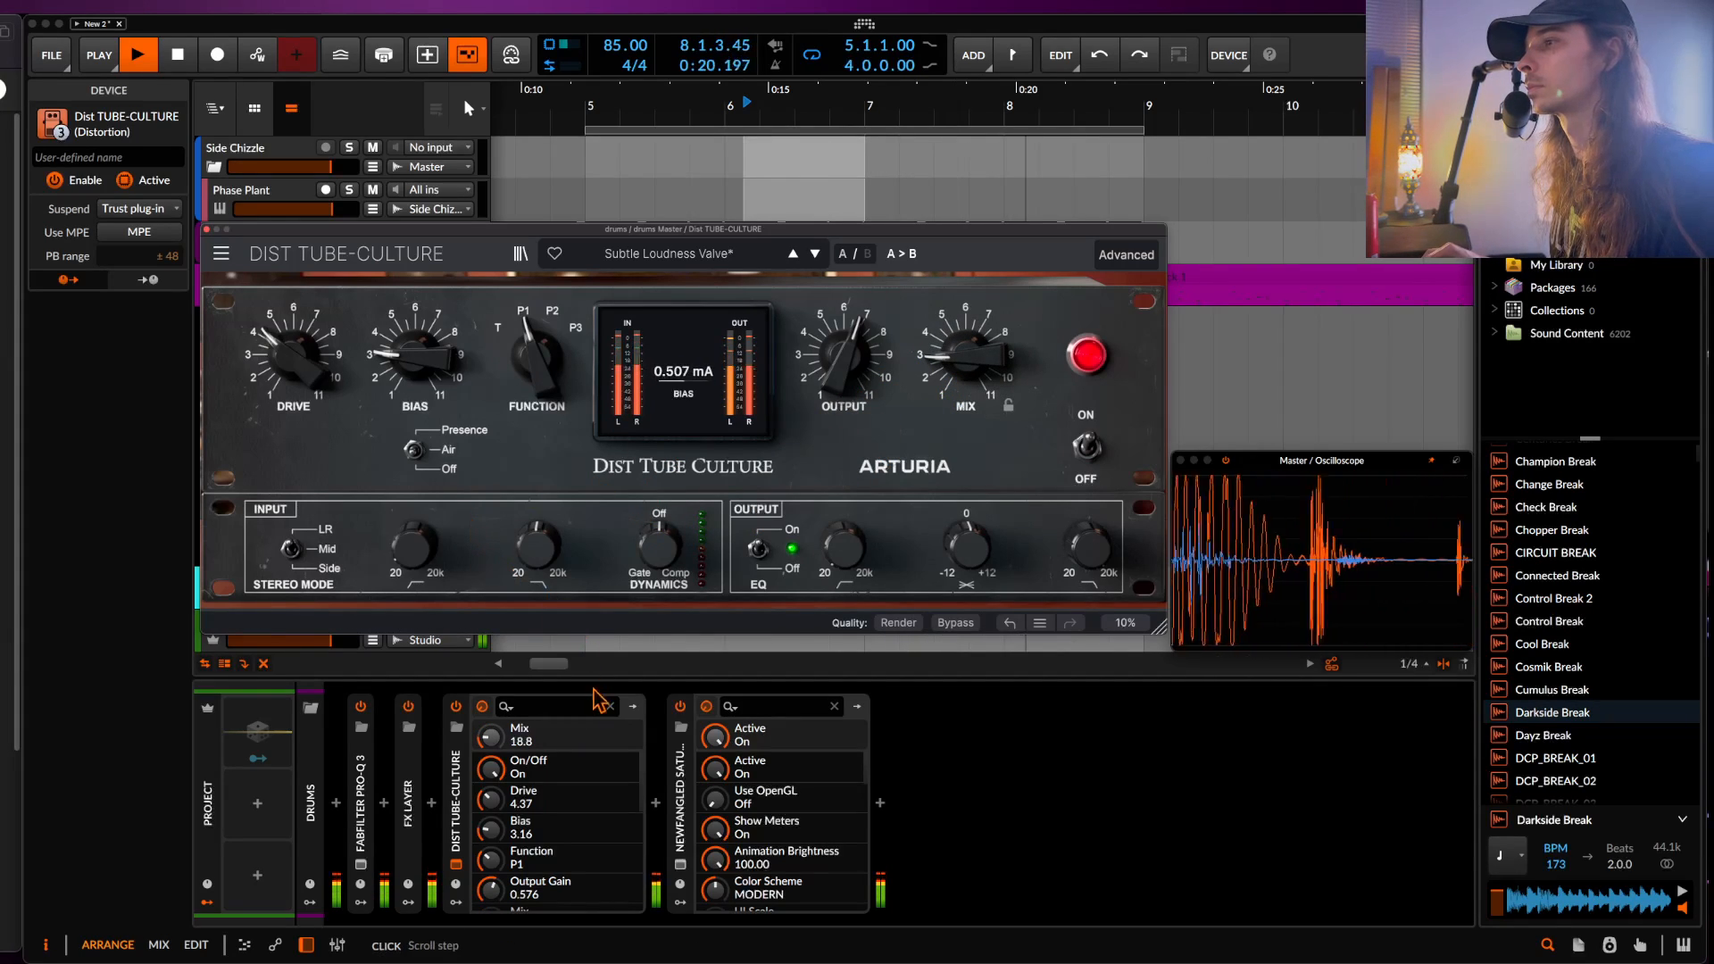
{"action": "left_click", "coordinate": [456, 707]}
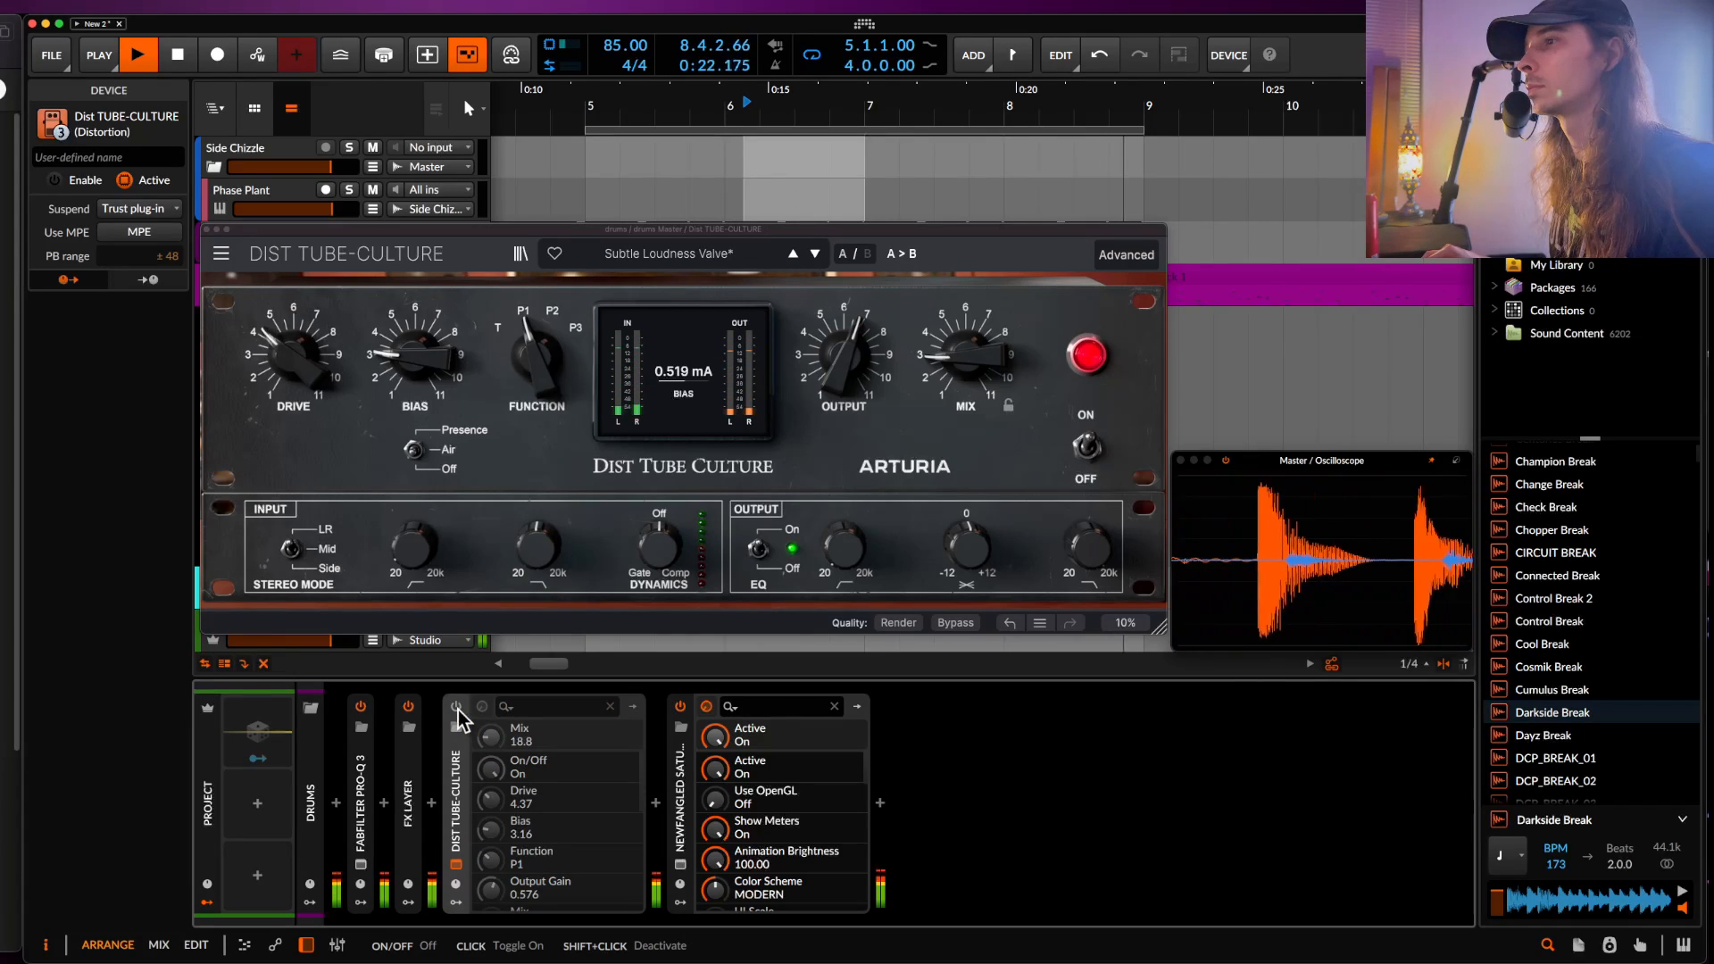
{"action": "left_click", "coordinate": [456, 707]}
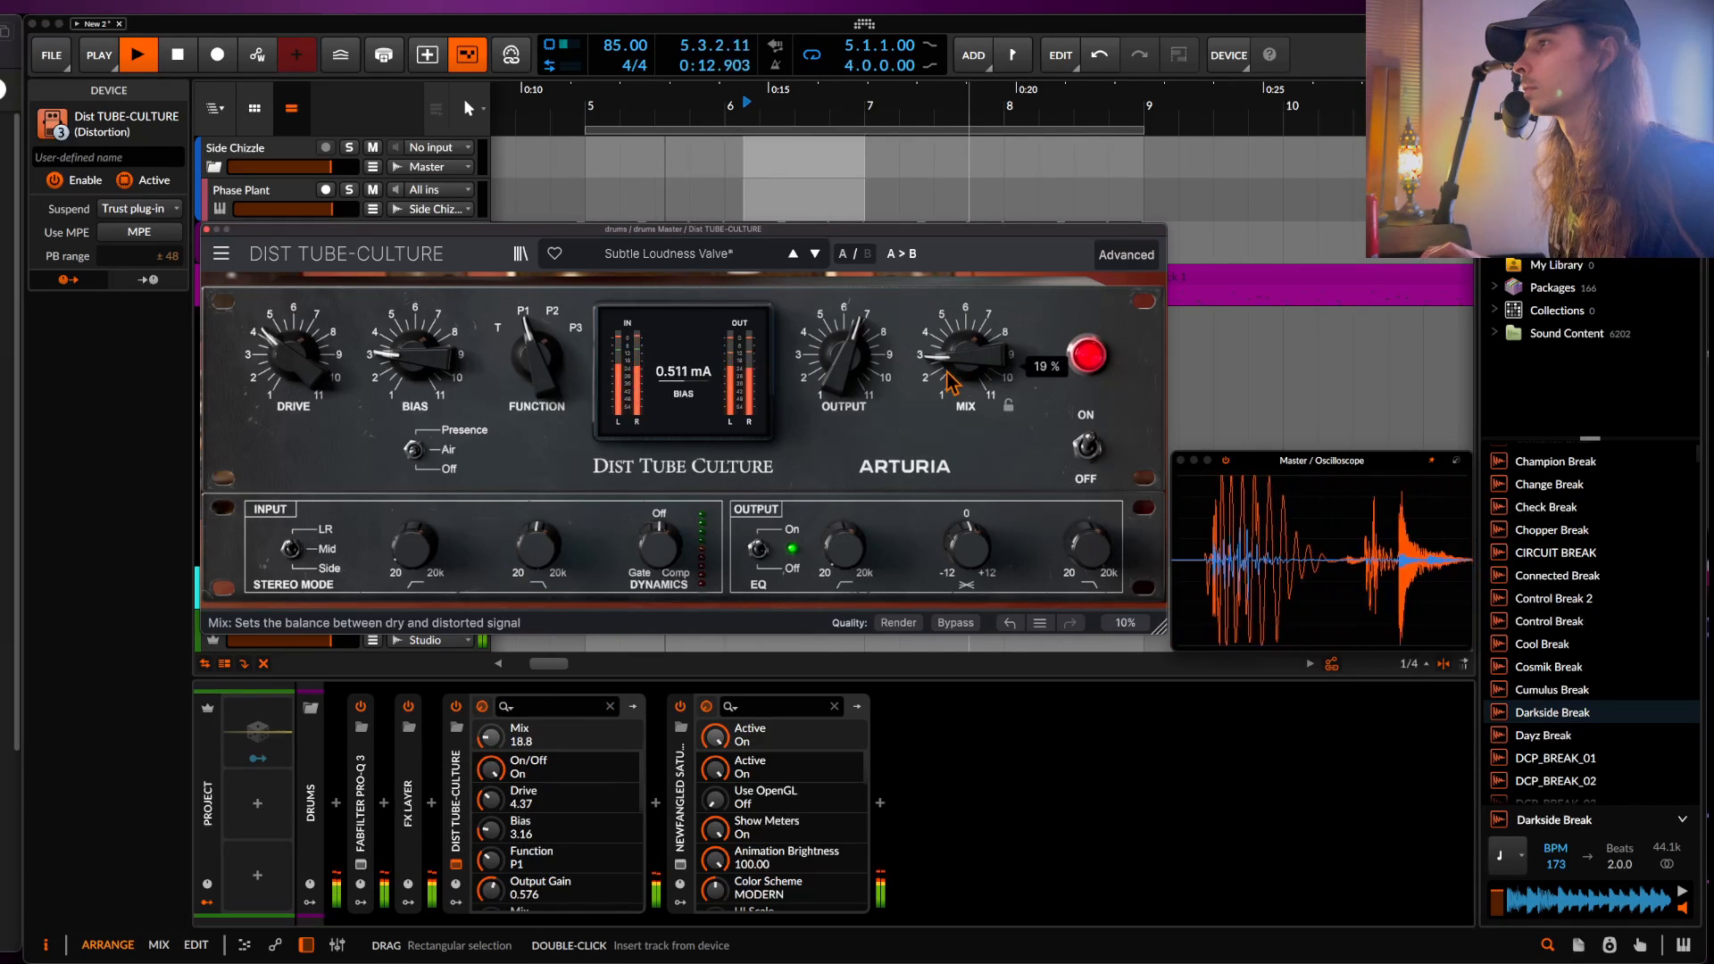
- During playback, try output gain 1.00 before settling at 0.532, and set bias to 7.36, drive to 9.89 and mix to 22.4
{"action": "left_click_drag", "start_coordinate": [843, 357], "coordinate": [843, 259]}
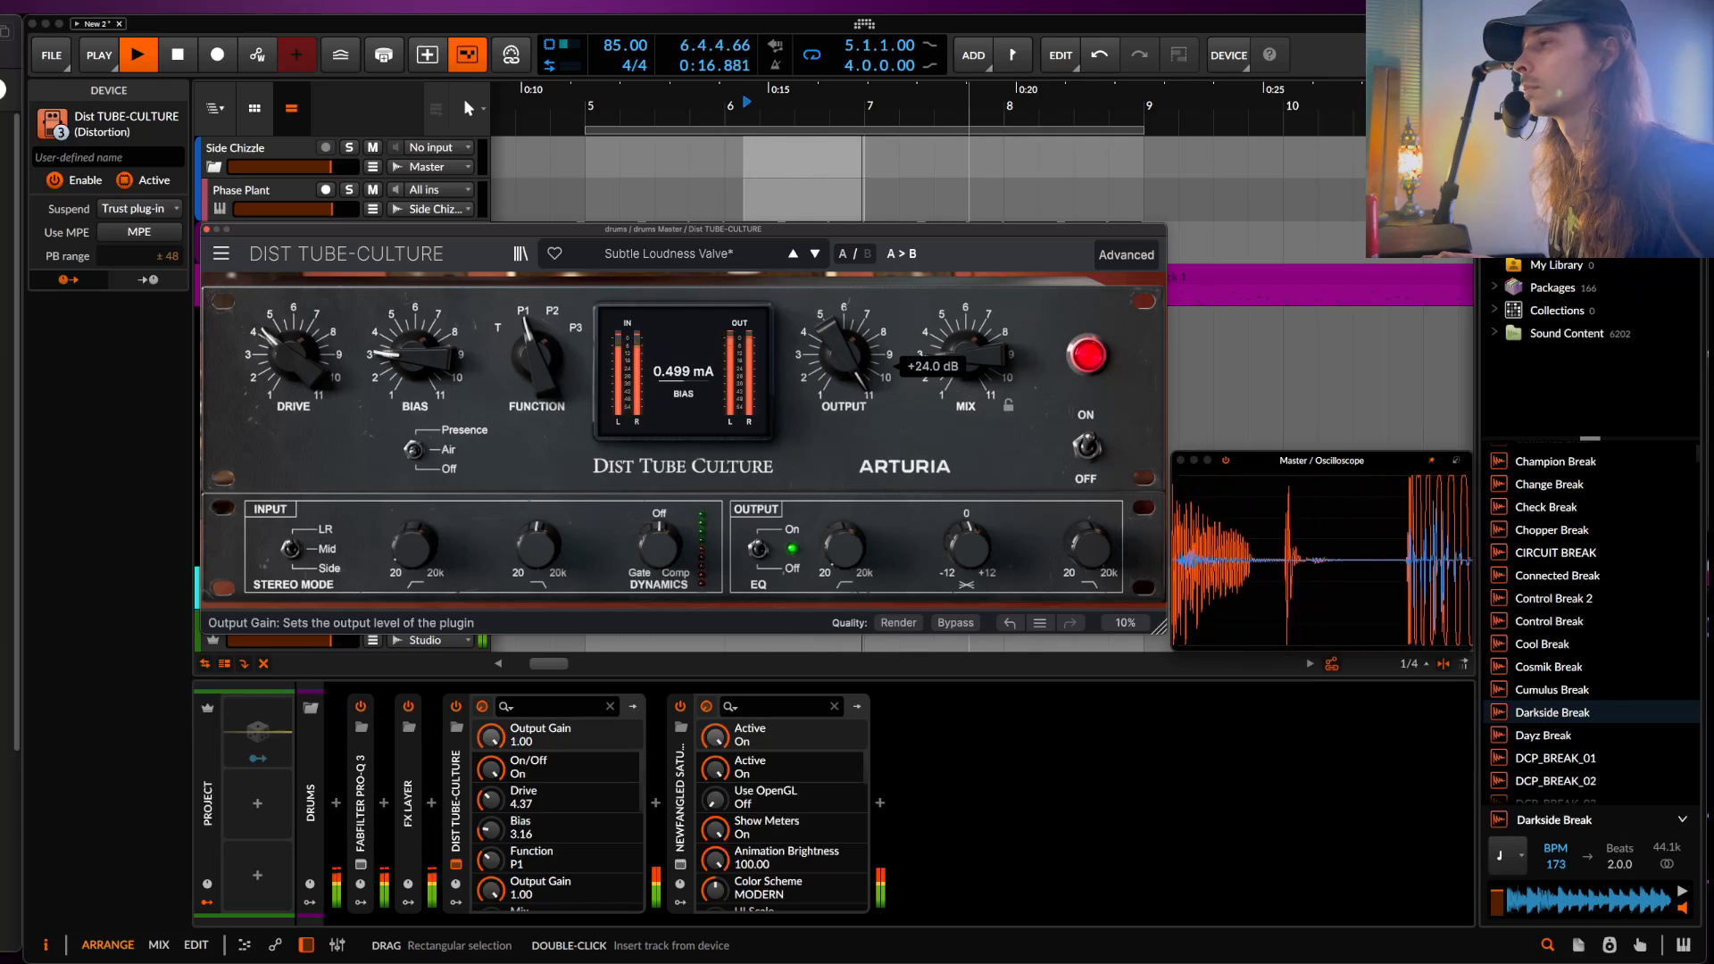
{"action": "left_click_drag", "start_coordinate": [844, 259], "coordinate": [843, 367]}
{"action": "left_click_drag", "start_coordinate": [413, 358], "coordinate": [414, 264]}
{"action": "left_click_drag", "start_coordinate": [297, 359], "coordinate": [297, 236]}
{"action": "mouse_move", "coordinate": [939, 323]}
{"action": "left_mouse_down"}
{"action": "mouse_move", "coordinate": [939, 276]}
{"action": "mouse_move", "coordinate": [939, 308]}
{"action": "left_mouse_up"}
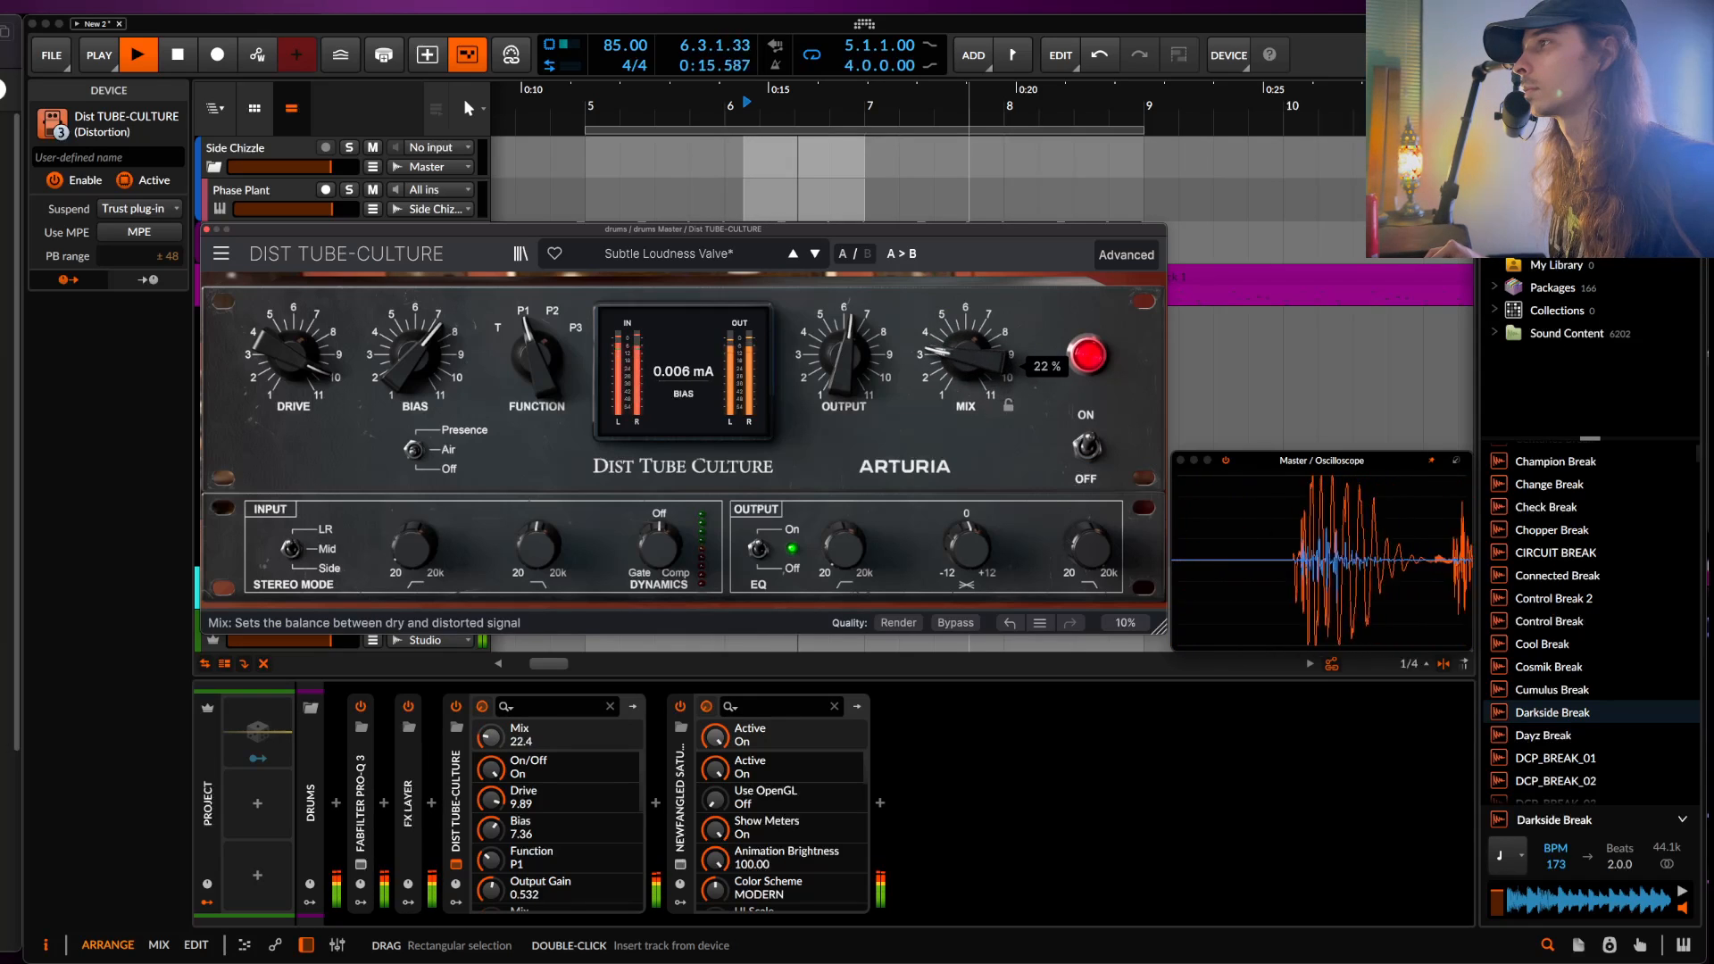
- Stop playback, fully open the input low-pass filter, and set the input HPF frequency to 0.000
{"action": "key", "text": "space"}
{"action": "left_click_drag", "start_coordinate": [536, 545], "coordinate": [537, 460]}
{"action": "left_click_drag", "start_coordinate": [422, 551], "coordinate": [422, 584]}
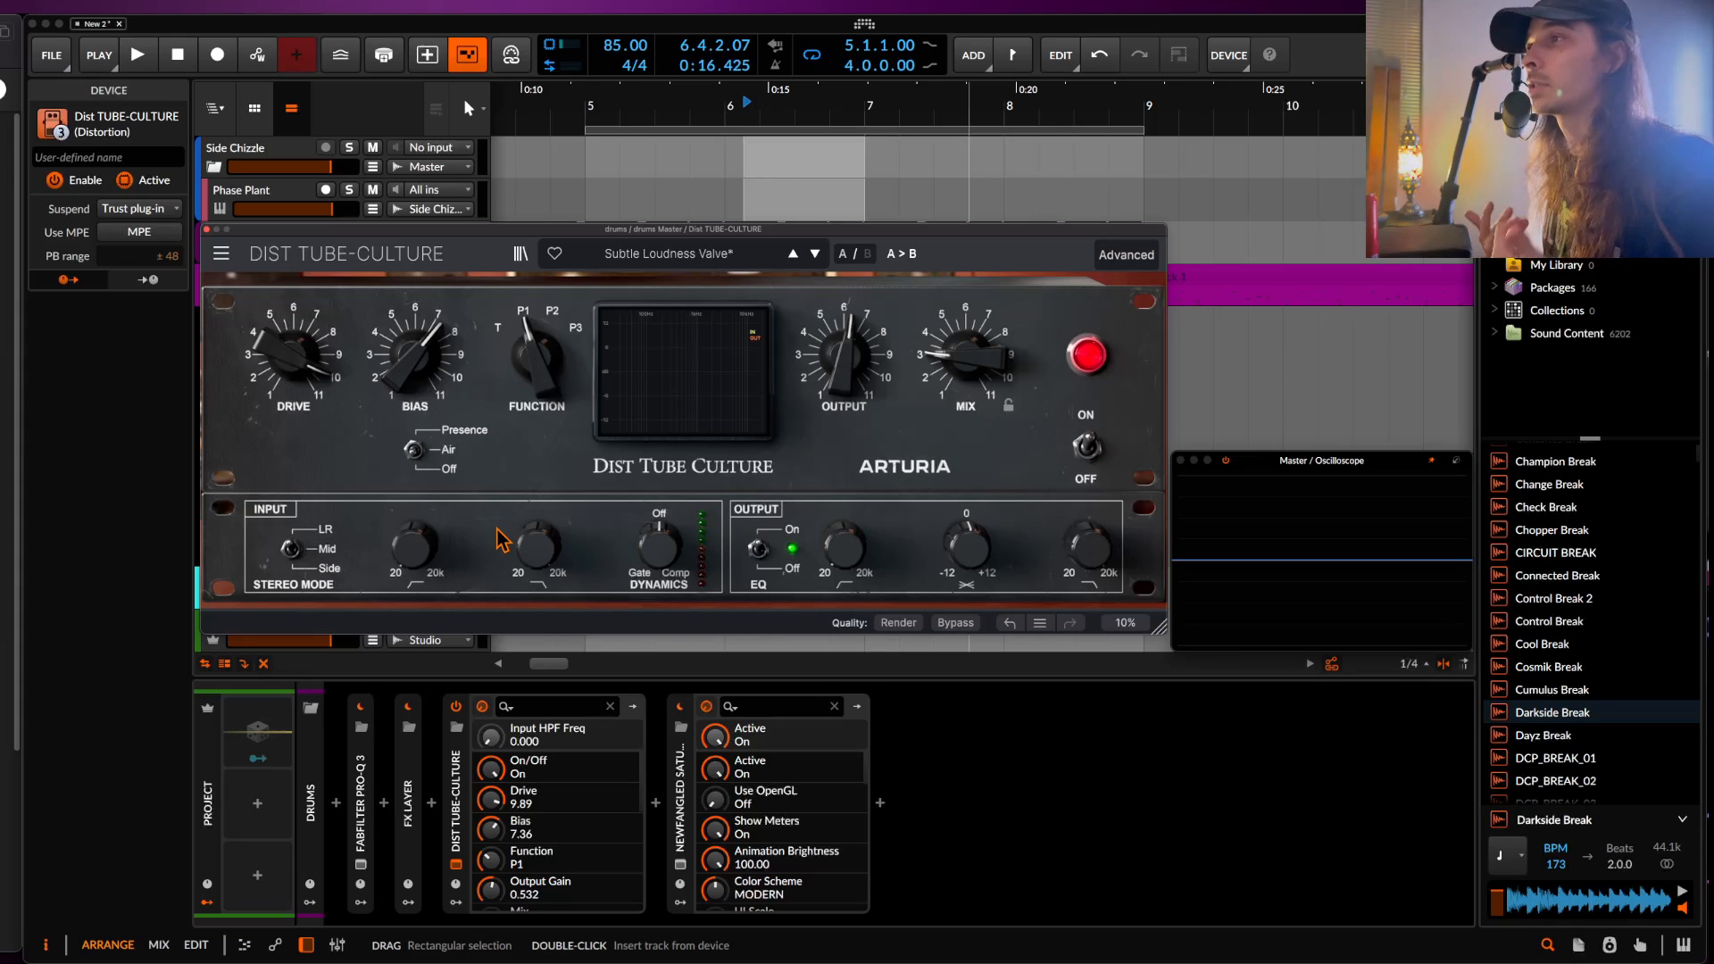
{"action": "mouse_move", "coordinate": [297, 555]}
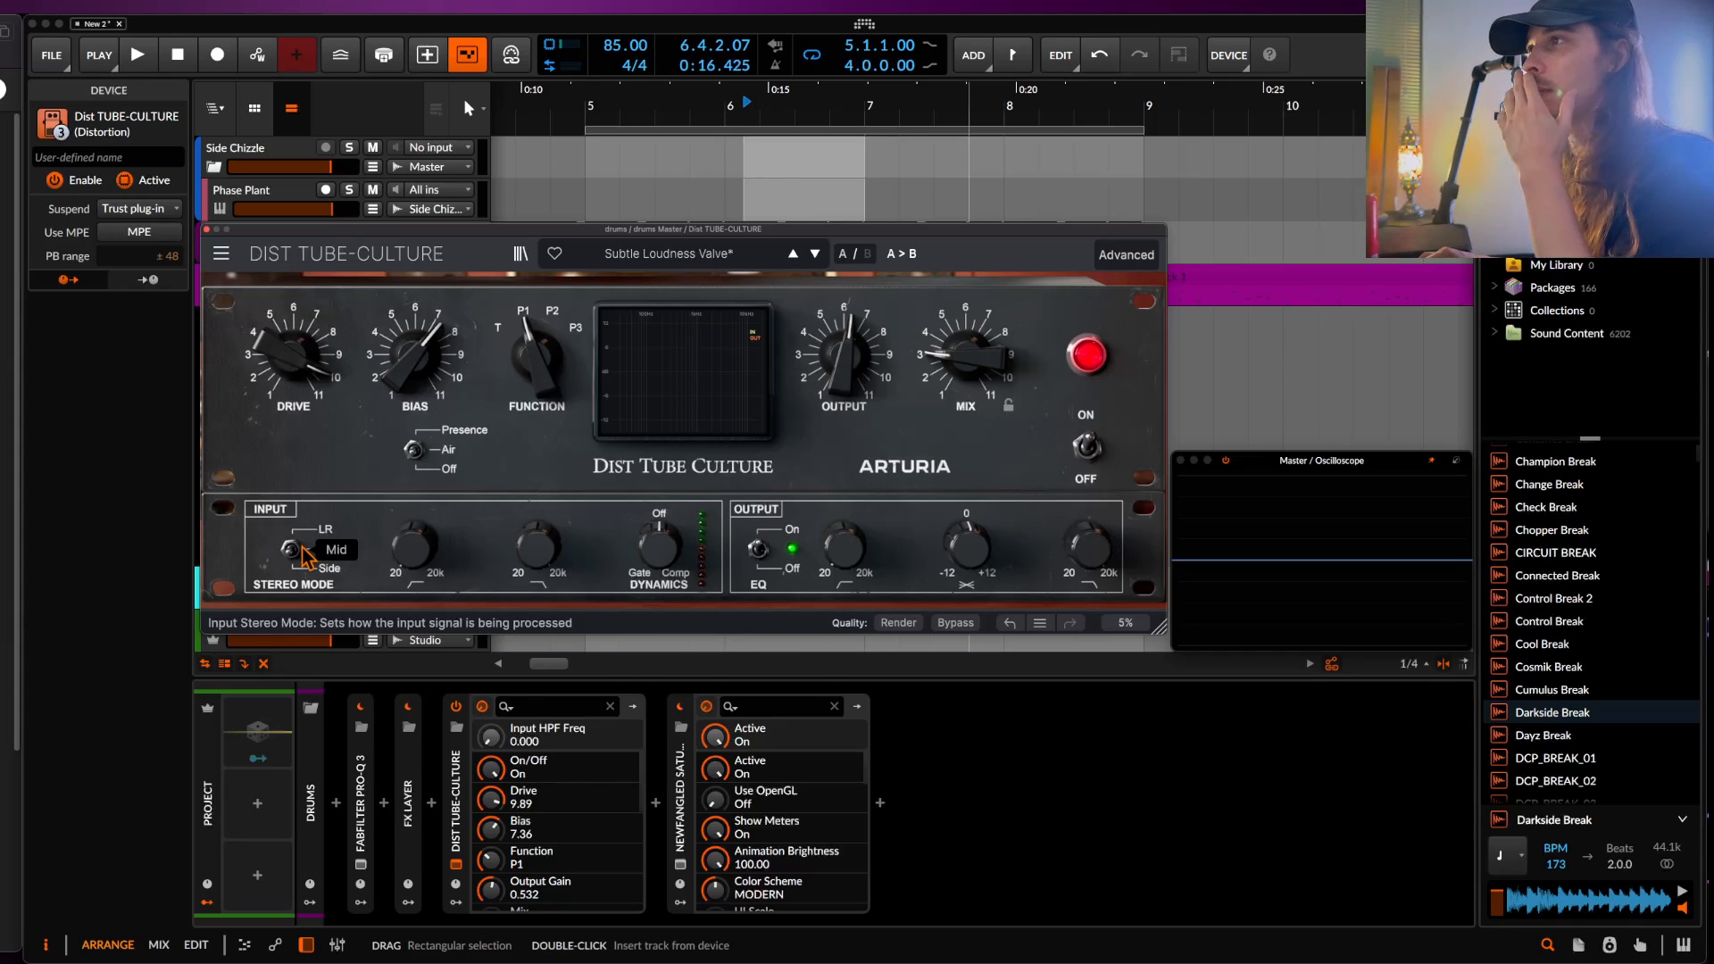
- Close the plugin window and insert the MID SIDE EQ Mid-Side Split container directly before Dist TUBE-CULTURE
{"action": "left_click", "coordinate": [207, 230]}
{"action": "left_click", "coordinate": [430, 803]}
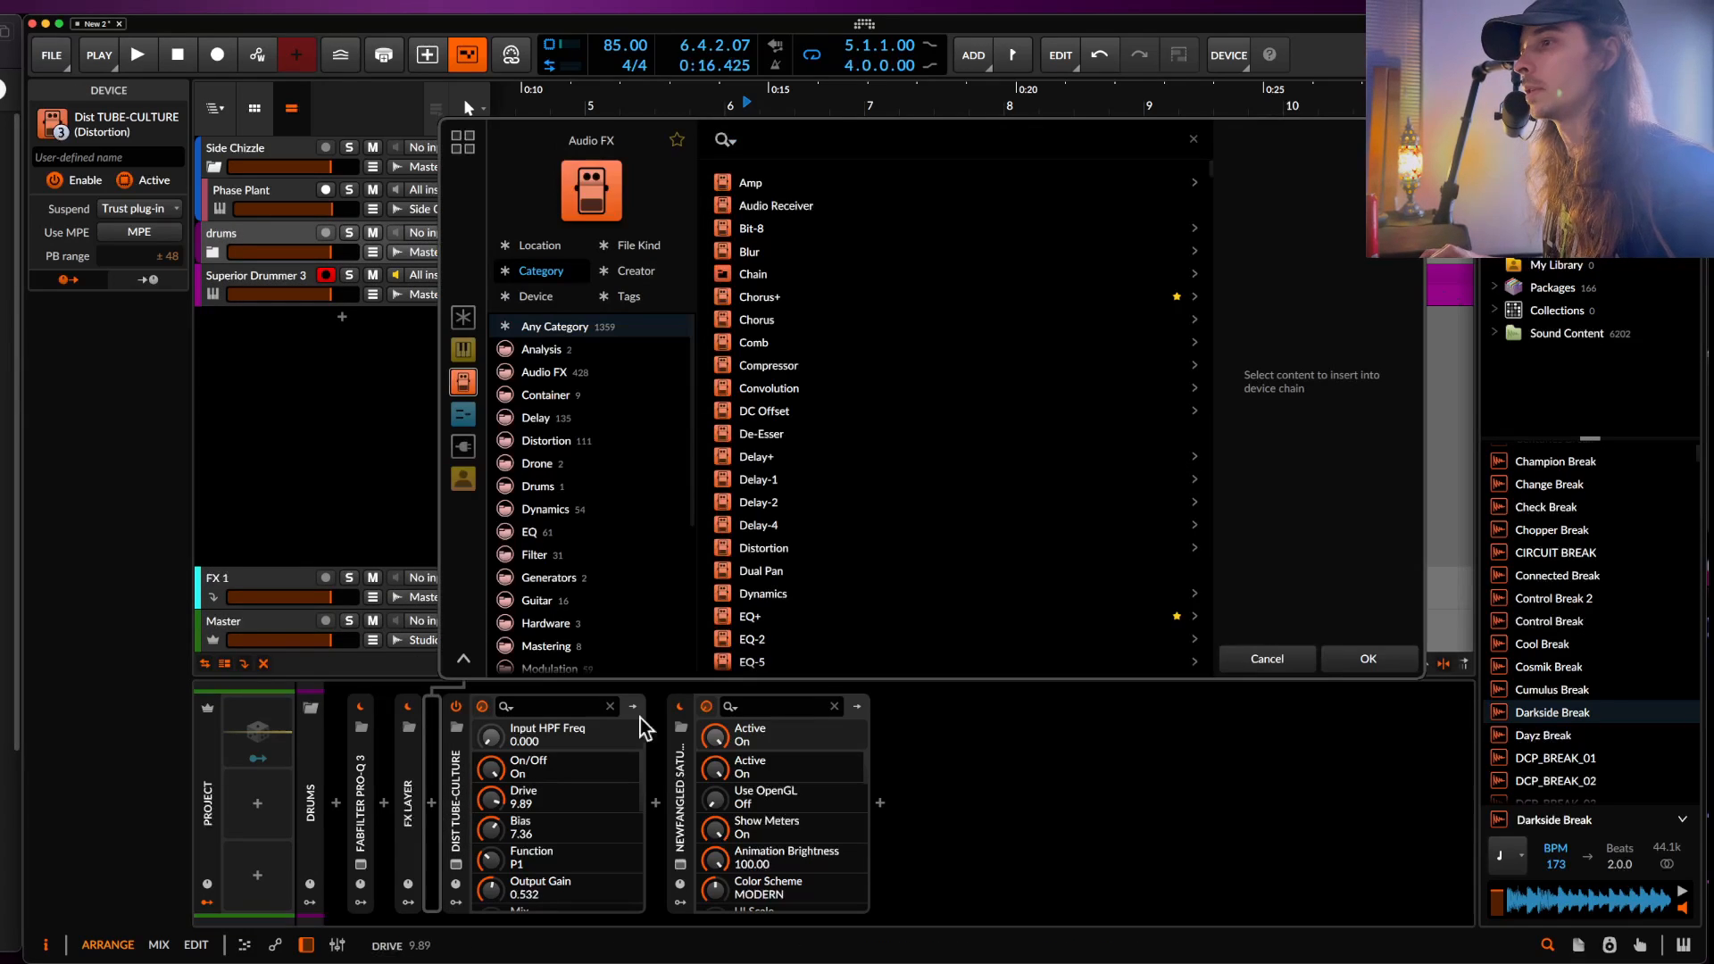
{"action": "type", "text": "mid"}
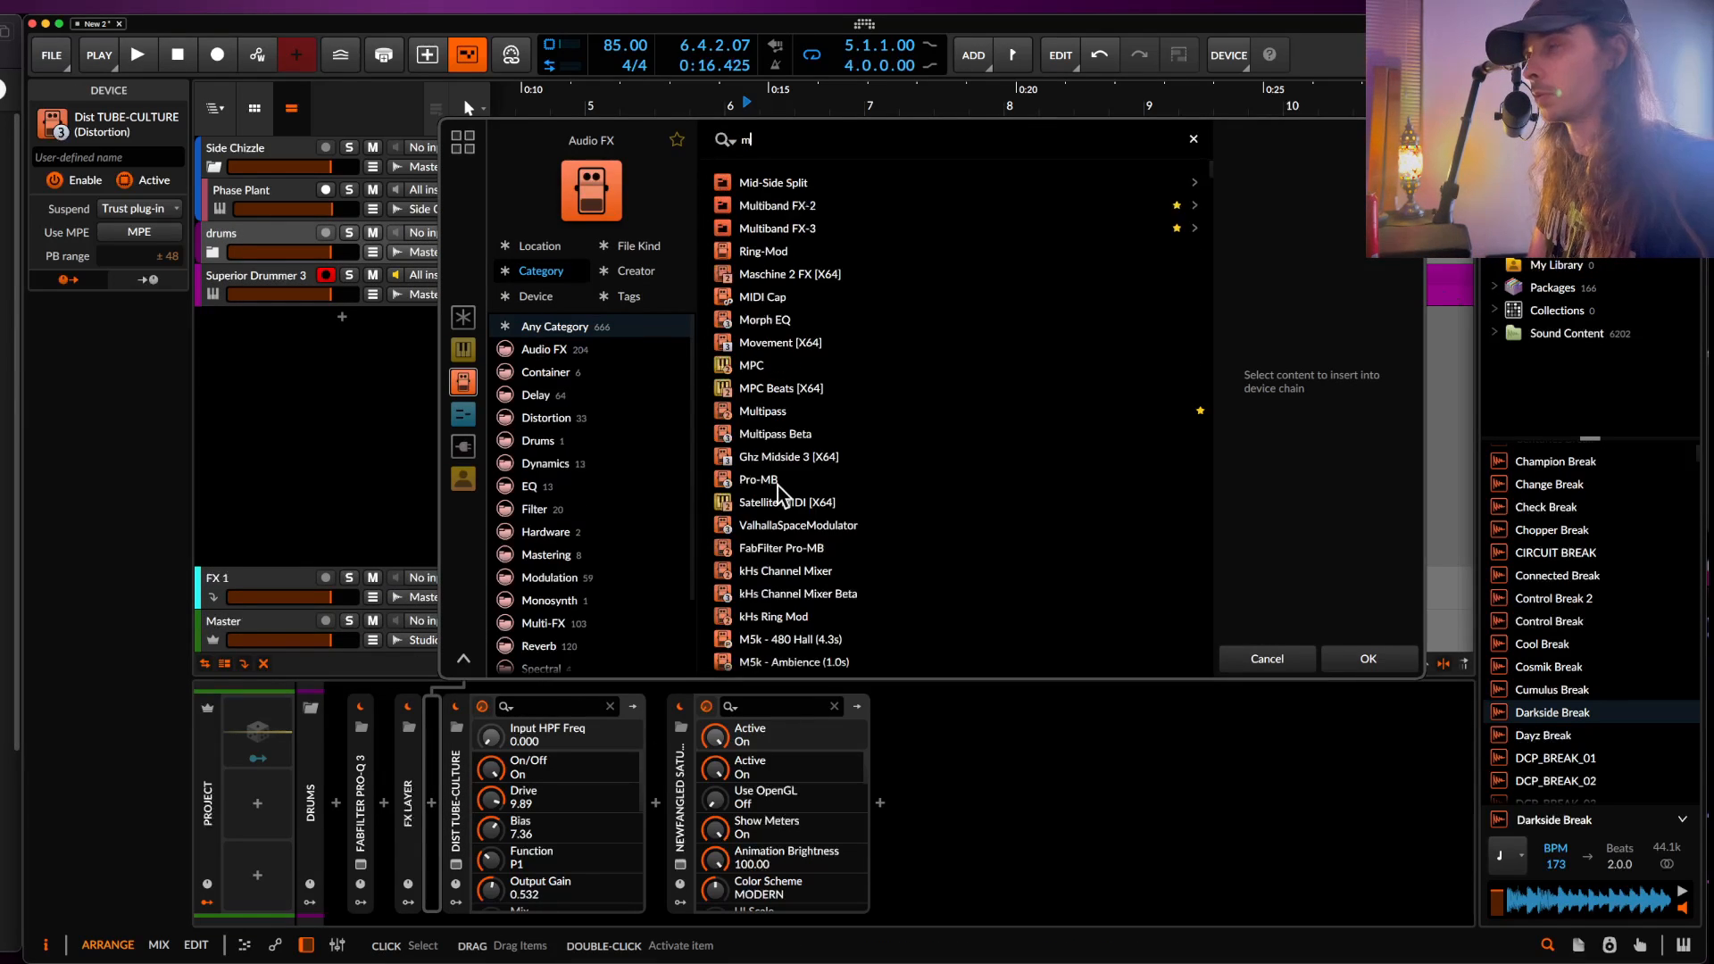
{"action": "left_click", "coordinate": [1370, 657]}
{"action": "left_click", "coordinate": [450, 843]}
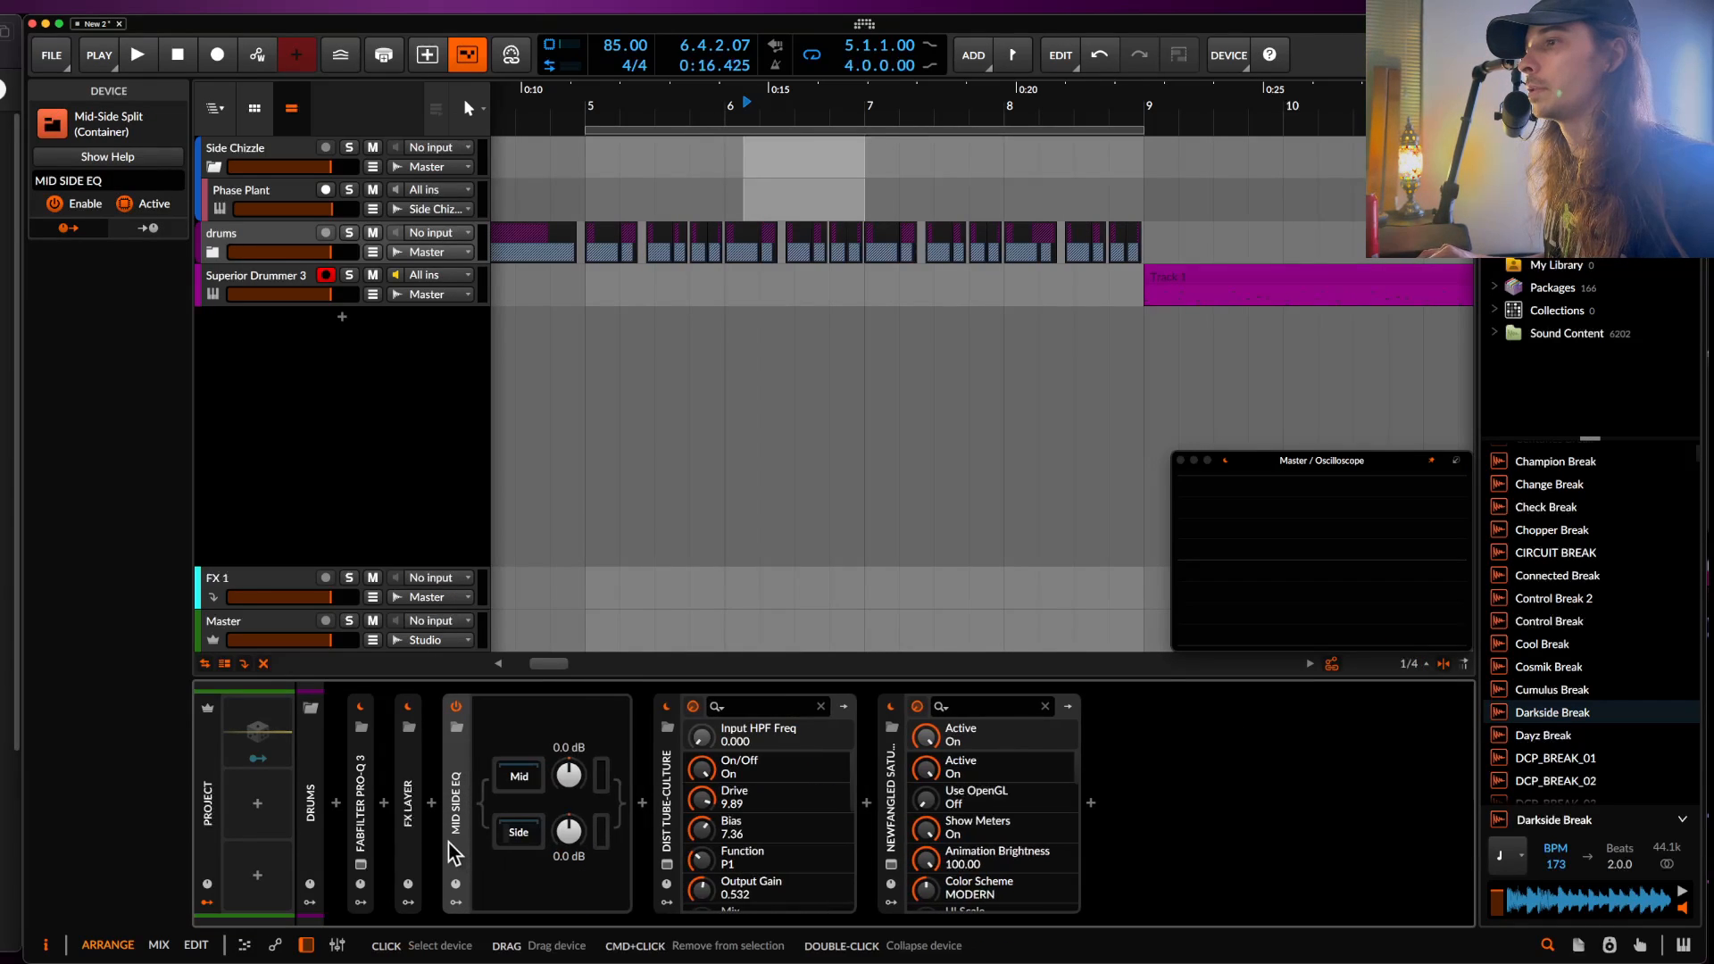
- Set the Mid-Side Split's mid gain to -24.0 dB and side gain to +10.9 dB, and audition the drums
{"action": "key", "text": "space"}
{"action": "key", "text": "space"}
{"action": "mouse_move", "coordinate": [572, 830]}
{"action": "left_mouse_down"}
{"action": "mouse_move", "coordinate": [572, 796]}
{"action": "mouse_move", "coordinate": [572, 866]}
{"action": "mouse_move", "coordinate": [569, 851]}
{"action": "left_mouse_up"}
{"action": "key", "text": "space"}
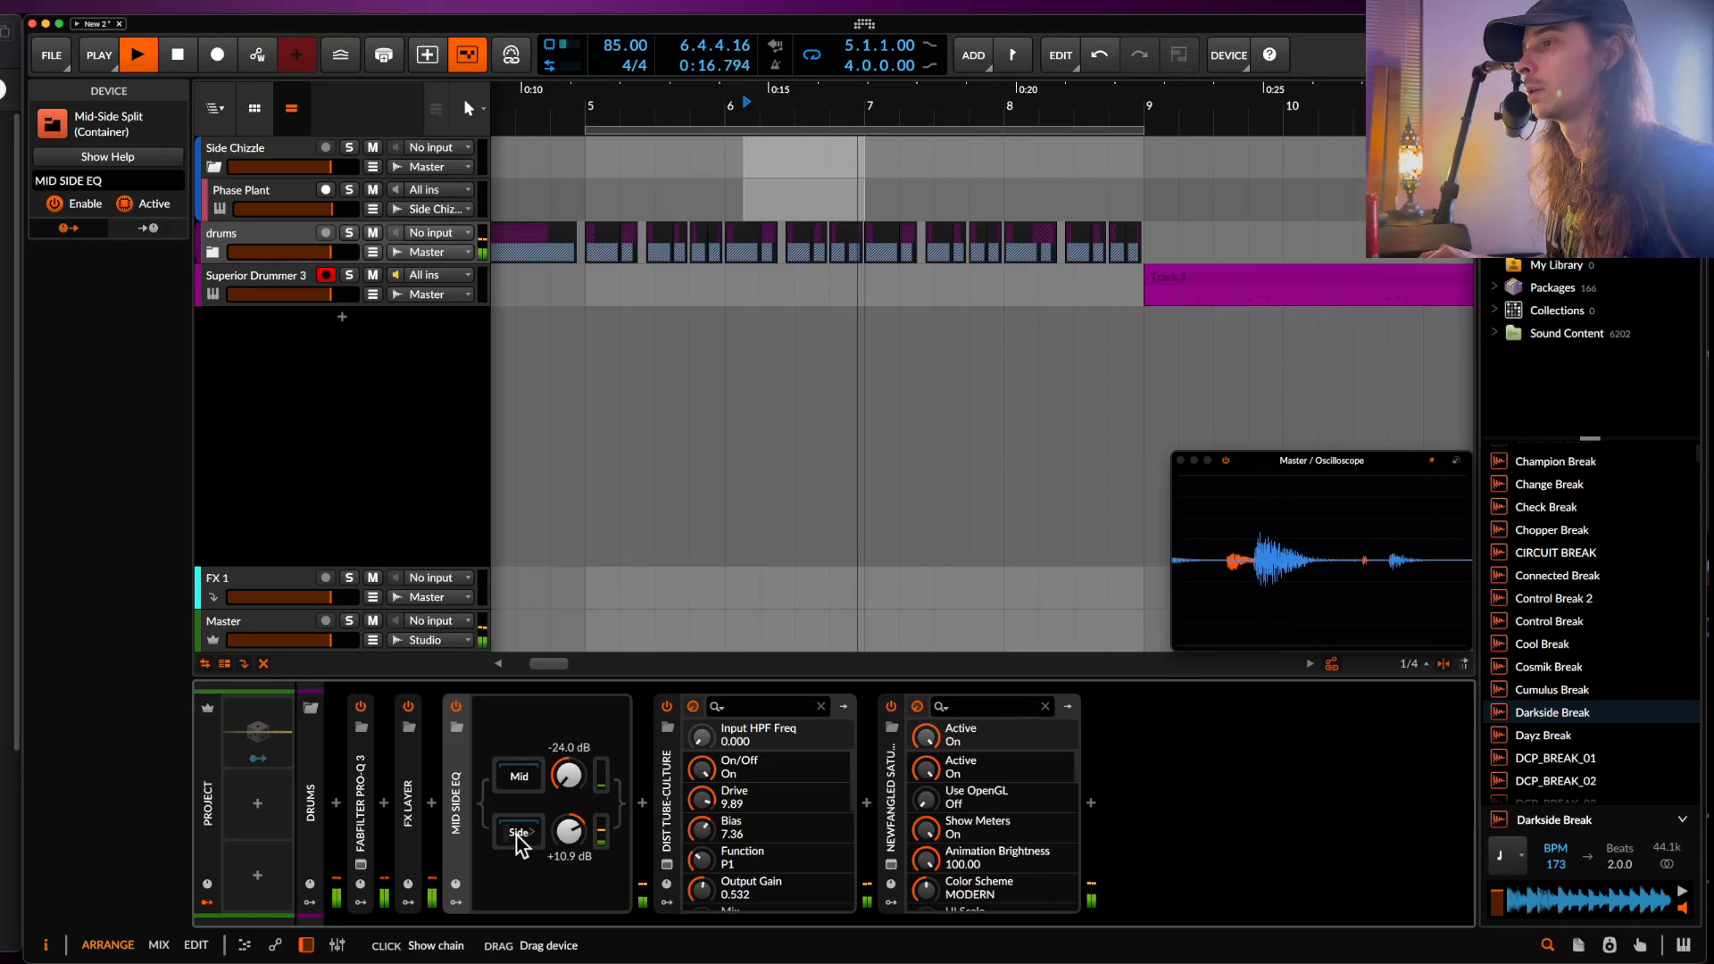
- Show the split's Side chain and insert a Convolution device ahead of its EQ+
{"action": "left_click", "coordinate": [516, 835]}
{"action": "left_click", "coordinate": [641, 801]}
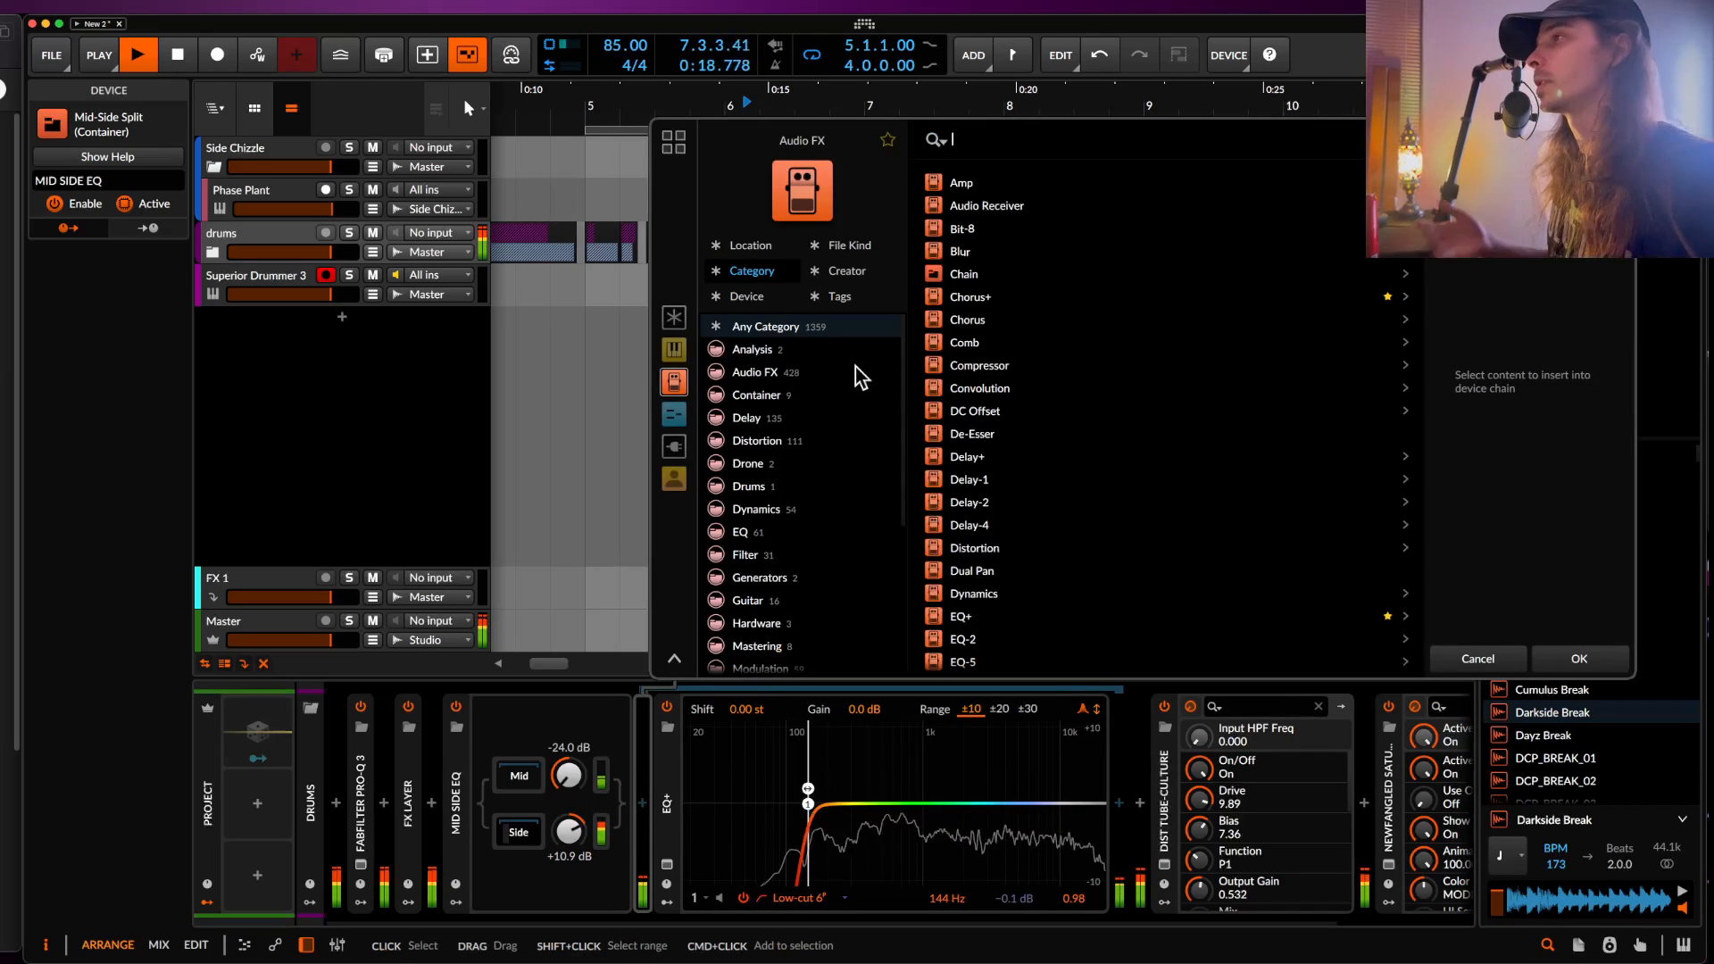
{"action": "type", "text": "conv"}
{"action": "key", "text": "Down"}
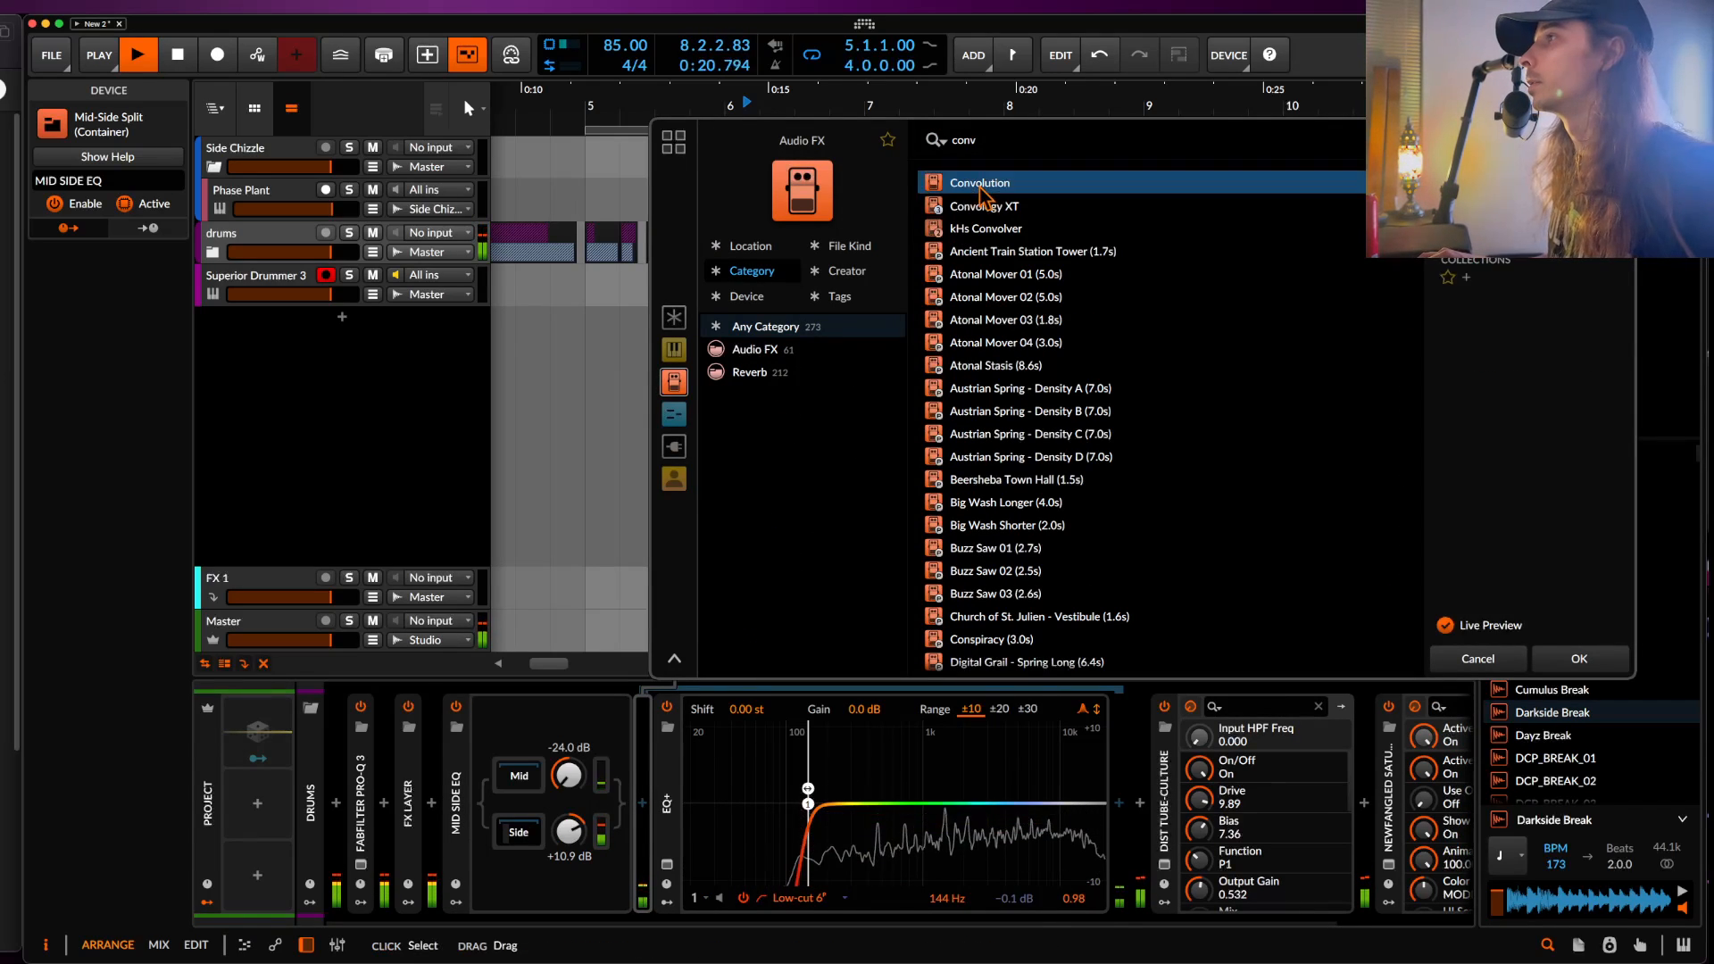
{"action": "left_click", "coordinate": [1578, 656]}
- Load the Austrian Spring - Density D impulse into Convolution, raise its mix fully, and stop playback
{"action": "left_click", "coordinate": [882, 714]}
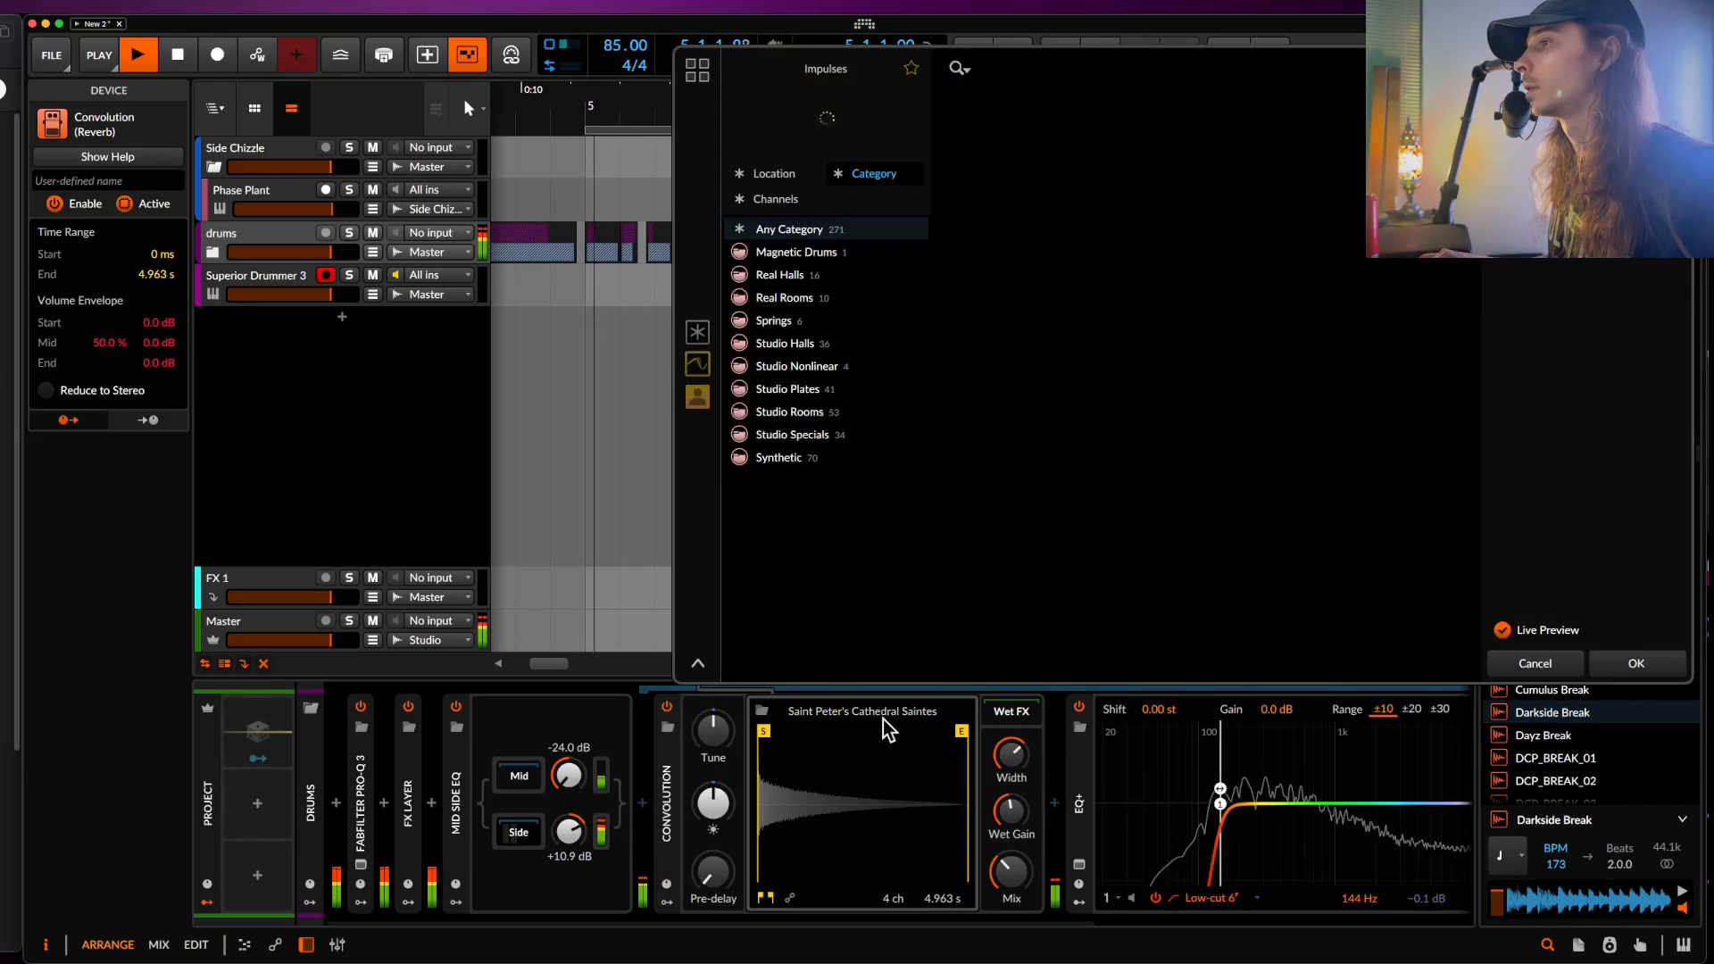
{"action": "left_click", "coordinate": [1187, 400]}
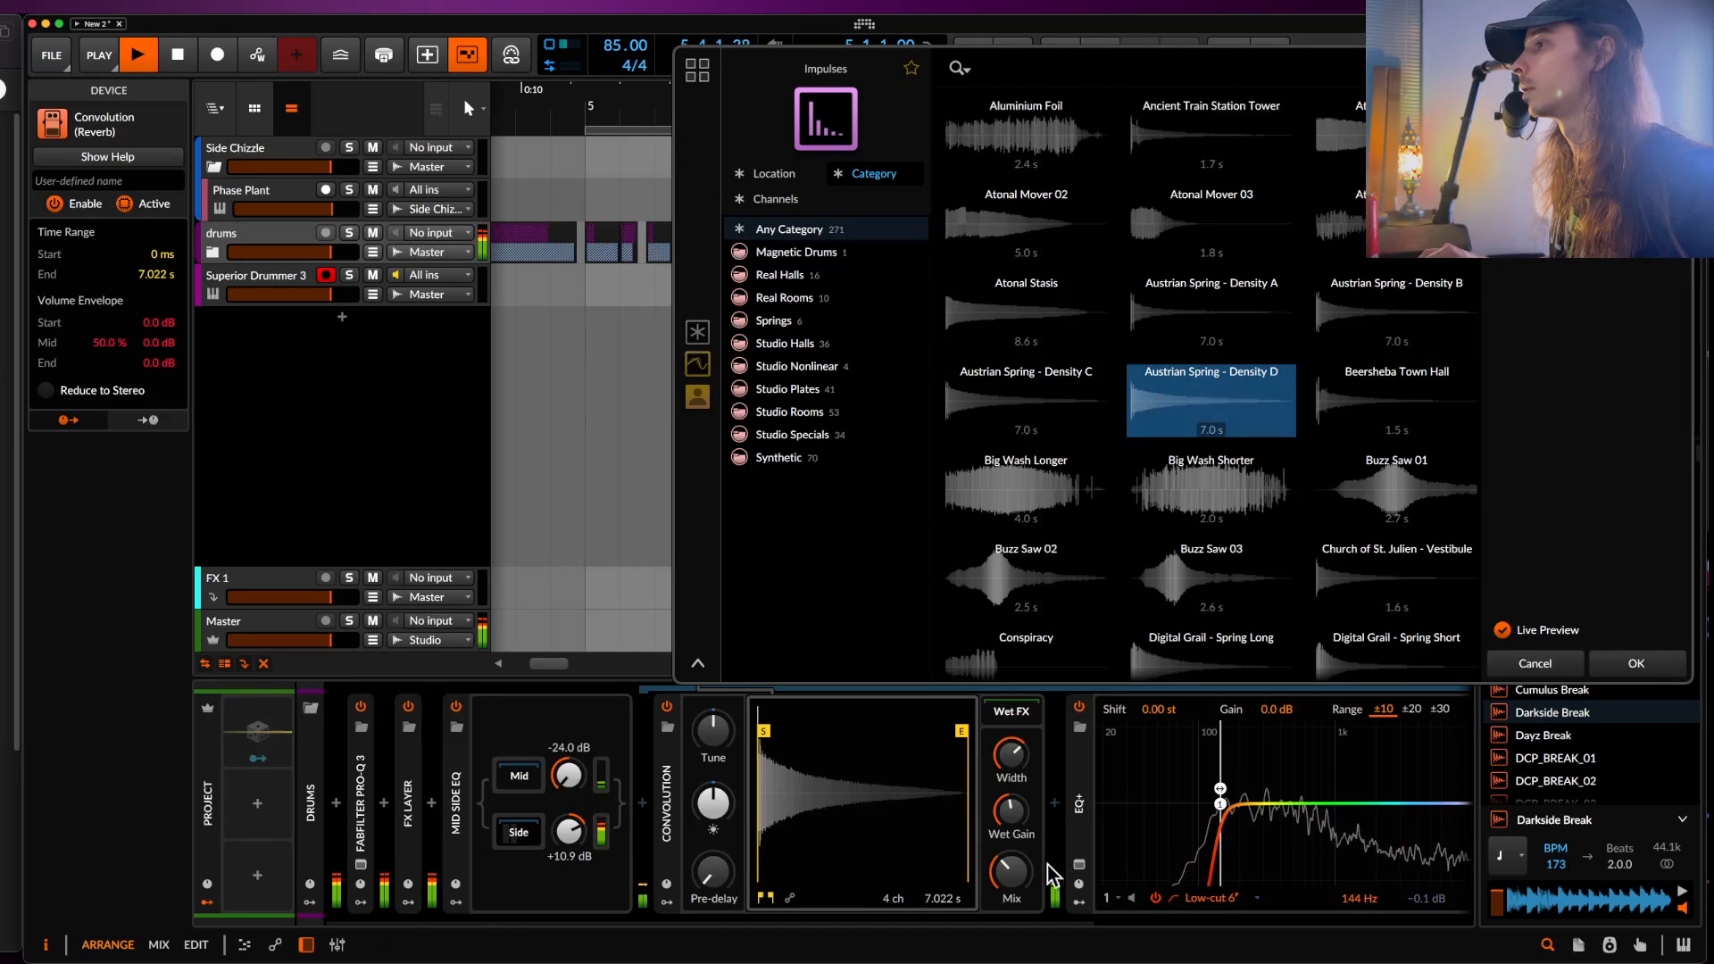
{"action": "key", "text": "space"}
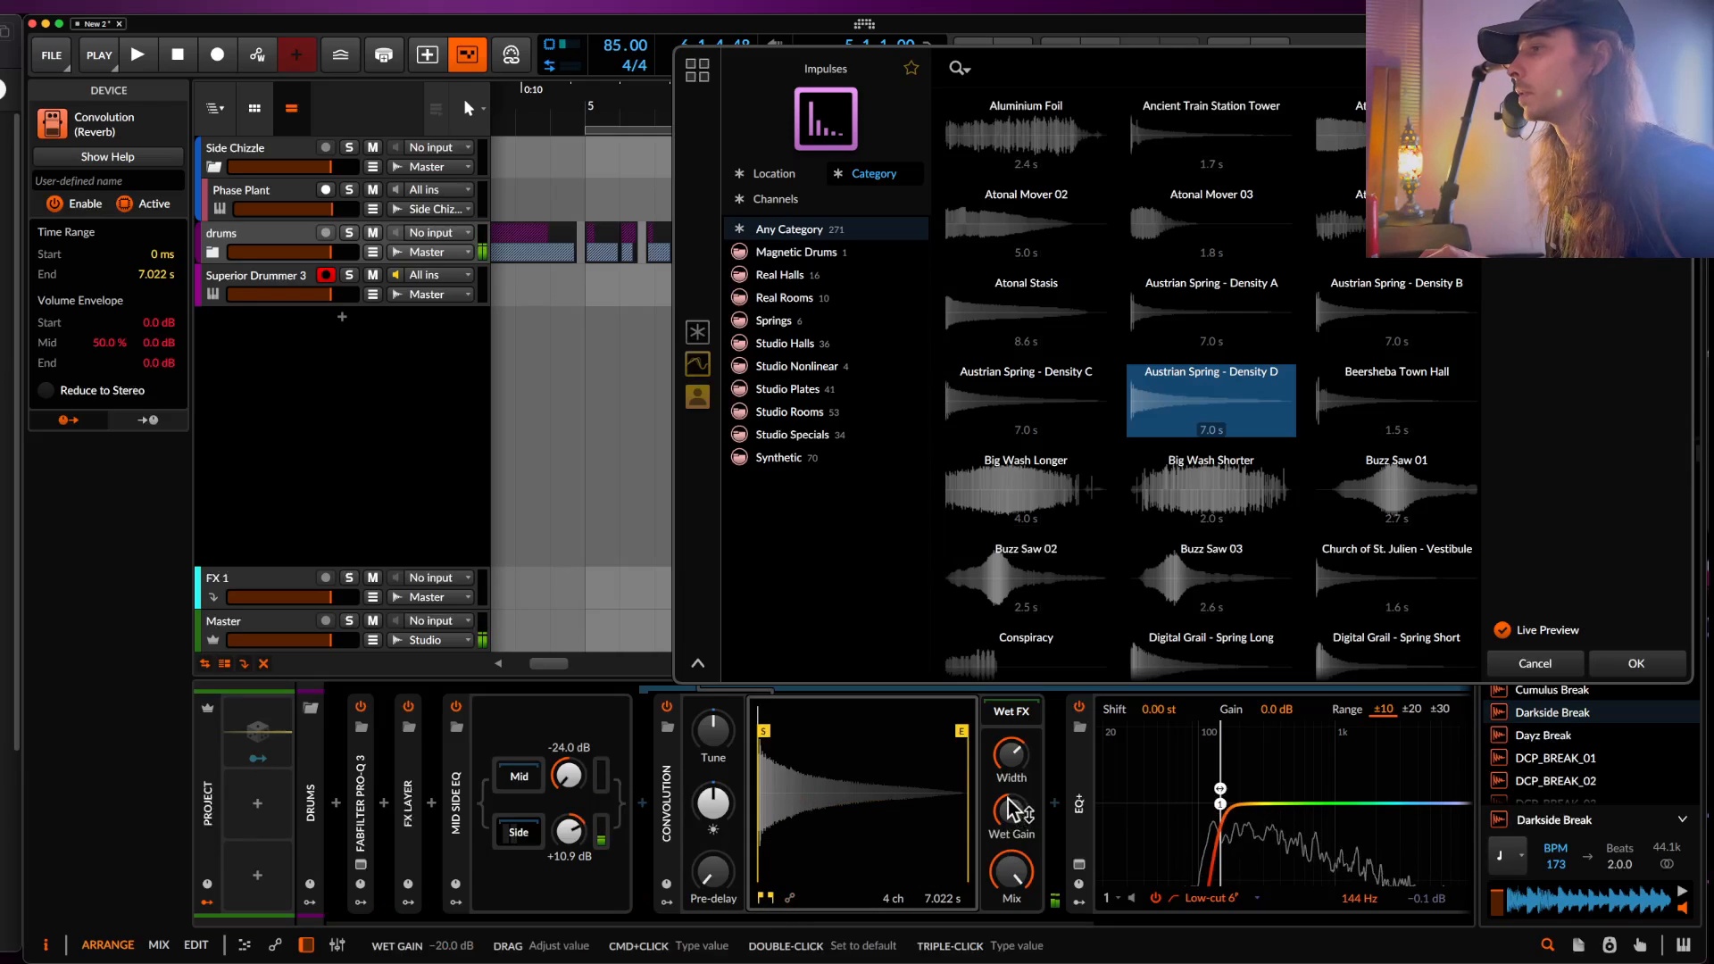
- Shorten the impulse's end to 1.379 s and set its volume envelope's end to -∞ dB and midpoint to 33.4 % at -∞ dB
{"action": "left_click_drag", "start_coordinate": [966, 731], "coordinate": [798, 743]}
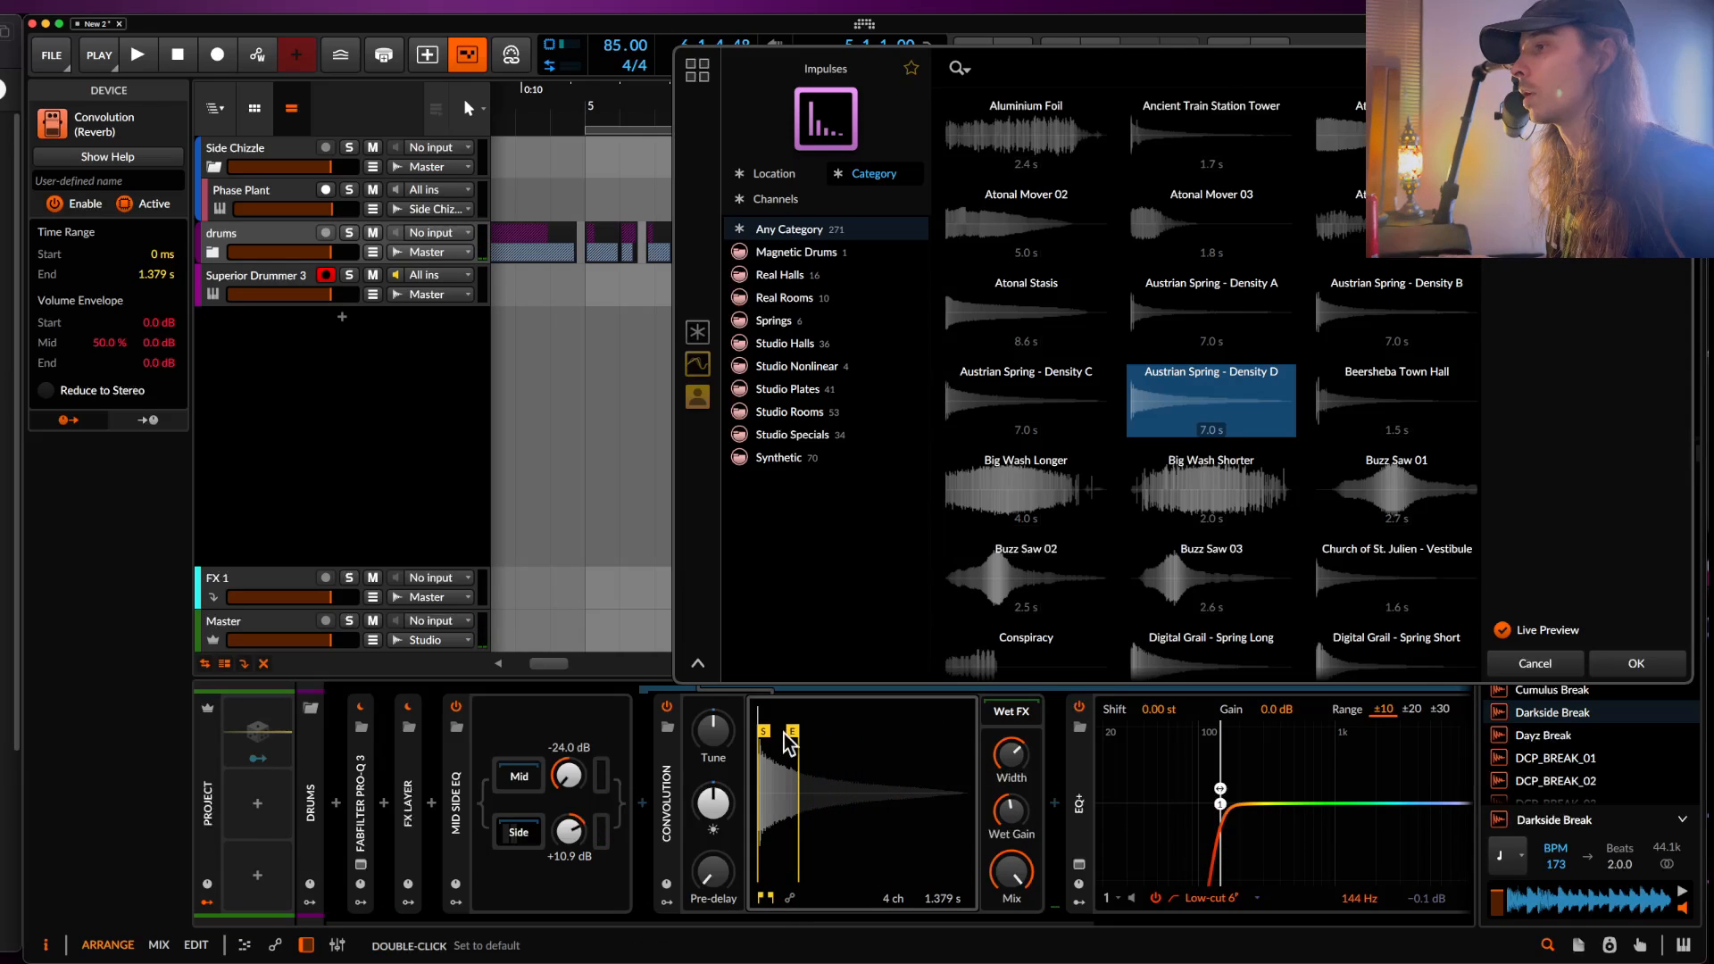
{"action": "left_click", "coordinate": [789, 897]}
{"action": "left_click_drag", "start_coordinate": [968, 803], "coordinate": [917, 941]}
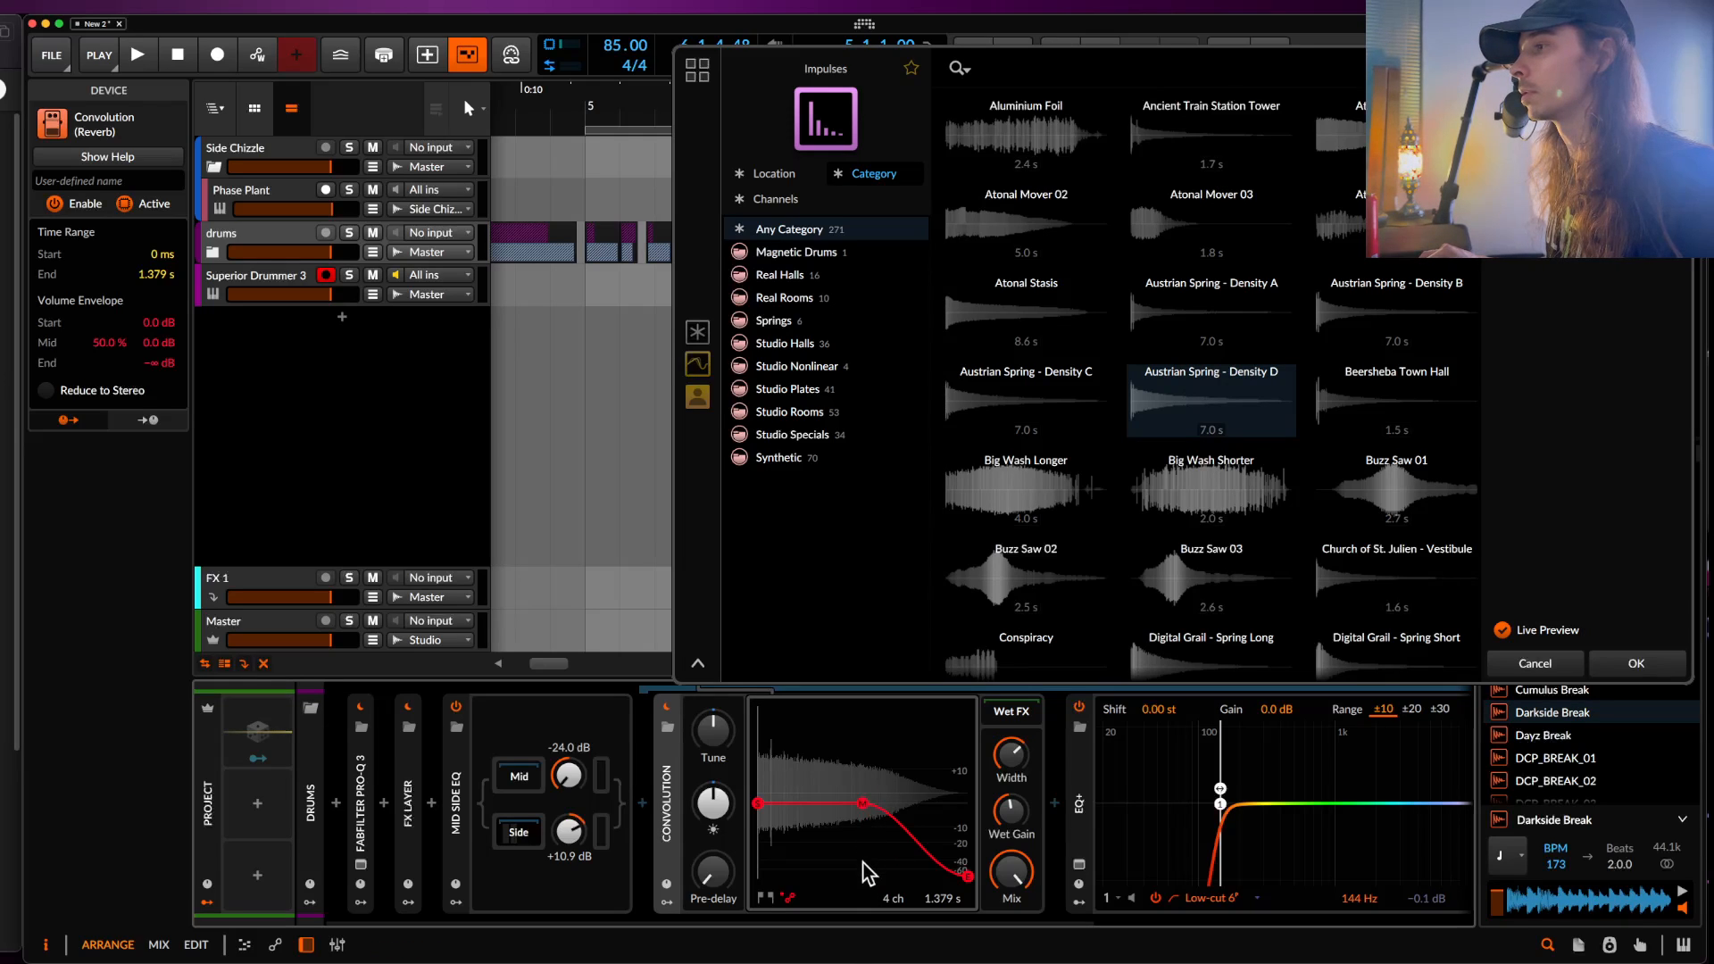
{"action": "left_click_drag", "start_coordinate": [862, 804], "coordinate": [827, 919]}
- Play the drums, reset the split's mid gain to 0.0 dB, and lower its side gain to +4.3 dB
{"action": "key", "text": "space"}
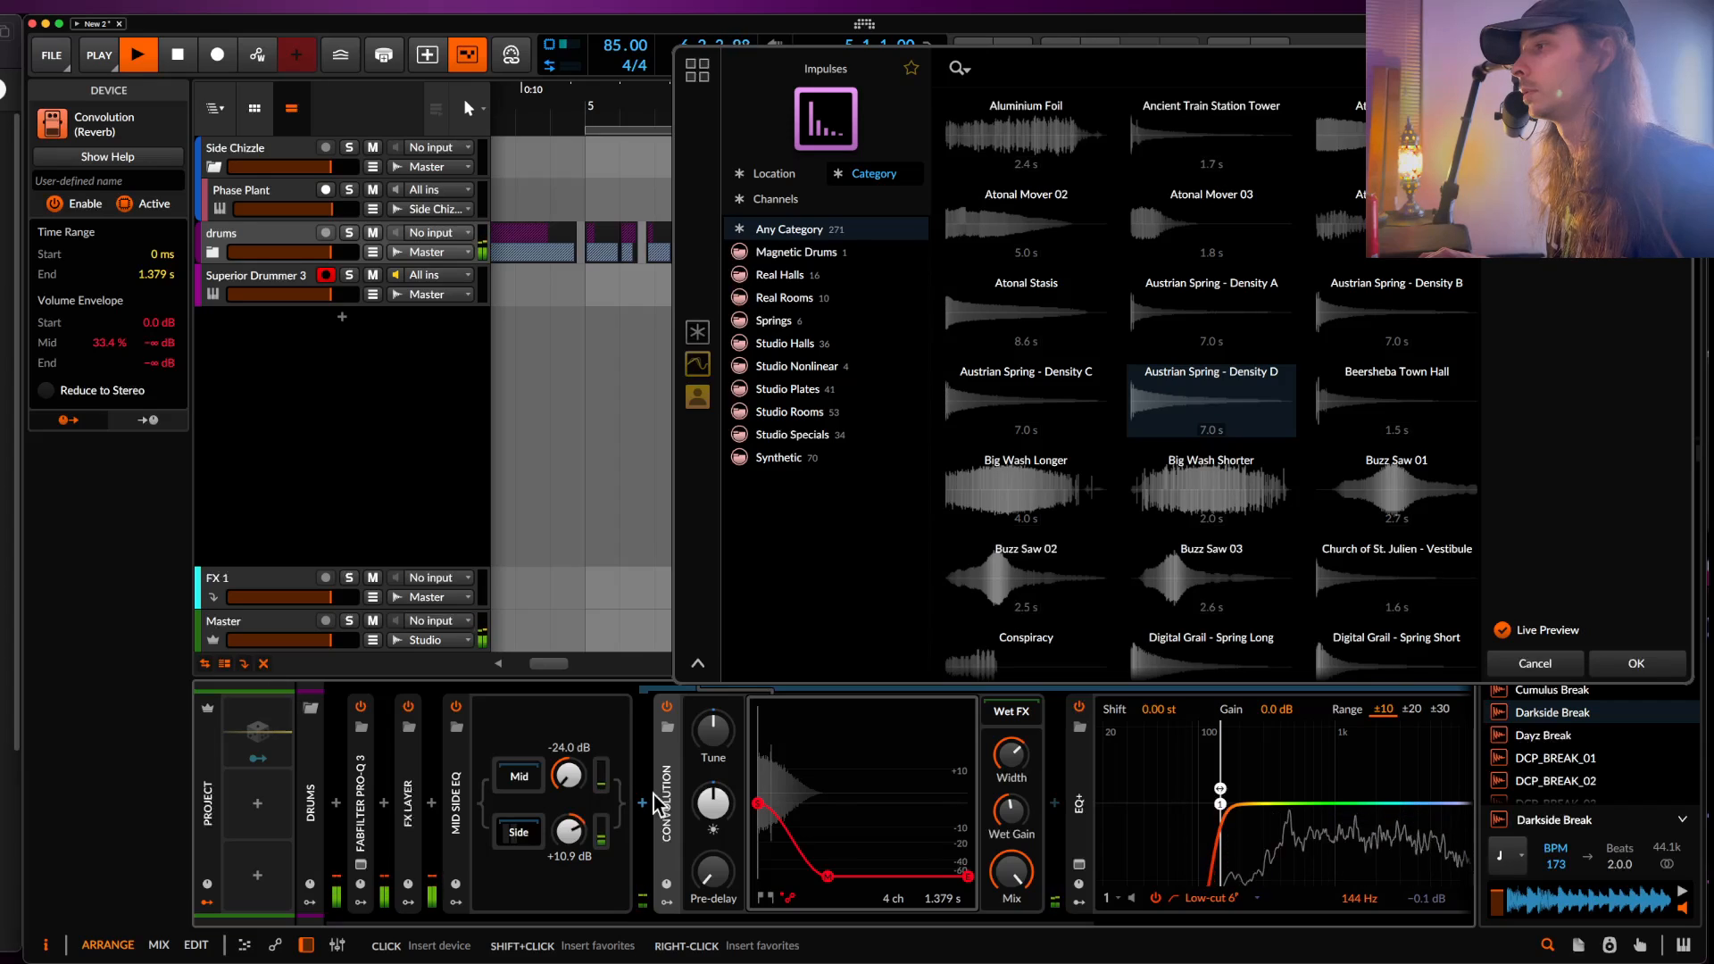
{"action": "double_click", "coordinate": [572, 778]}
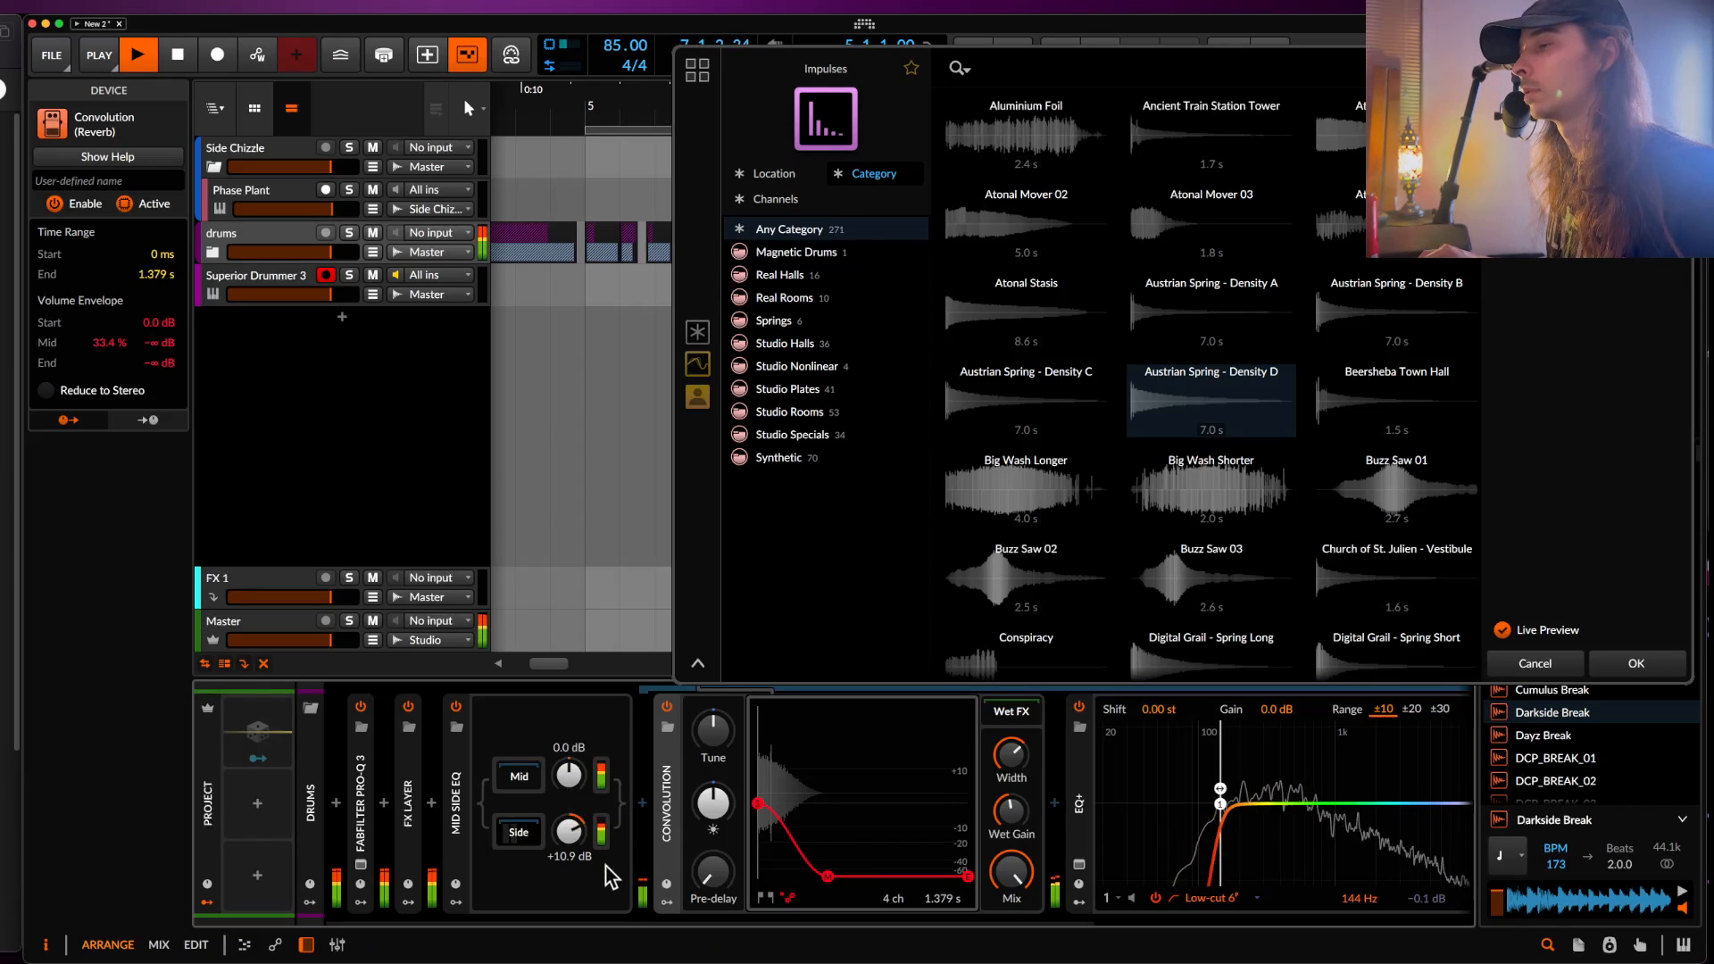
{"action": "left_click_drag", "start_coordinate": [570, 832], "coordinate": [570, 860]}
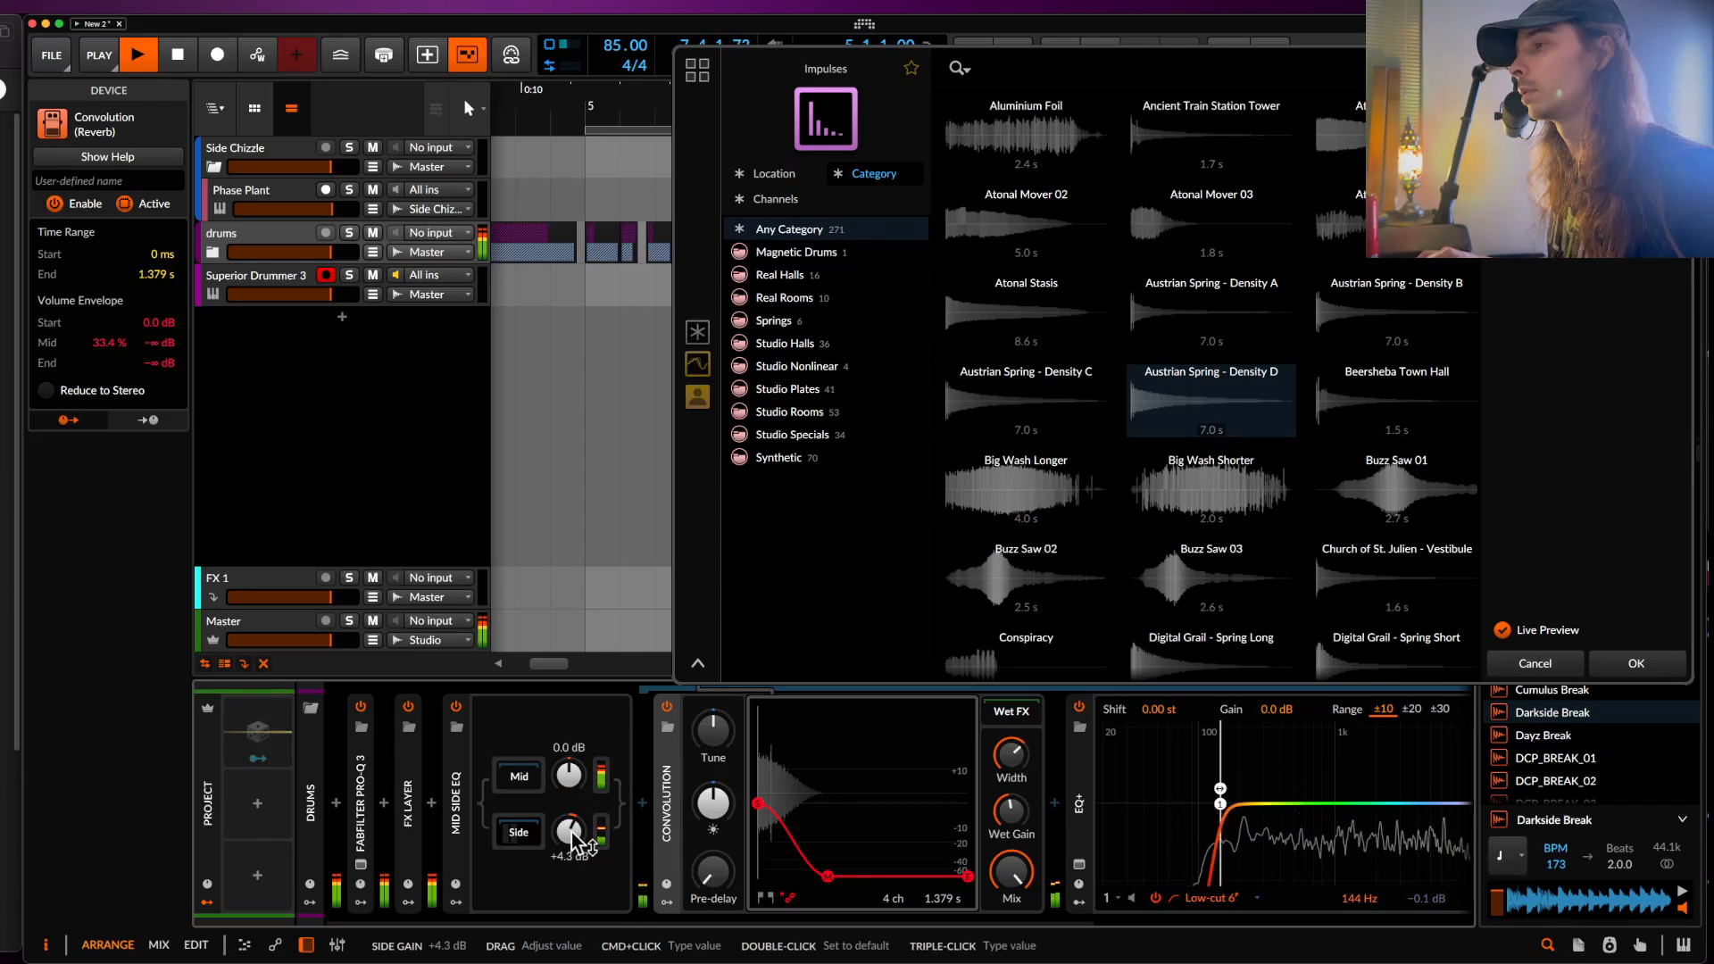
- Move the impulse's volume envelope midpoint to 21.9 %, stop playback, and accept the Austrian Spring - Density D impulse
{"action": "left_click_drag", "start_coordinate": [833, 884], "coordinate": [808, 884]}
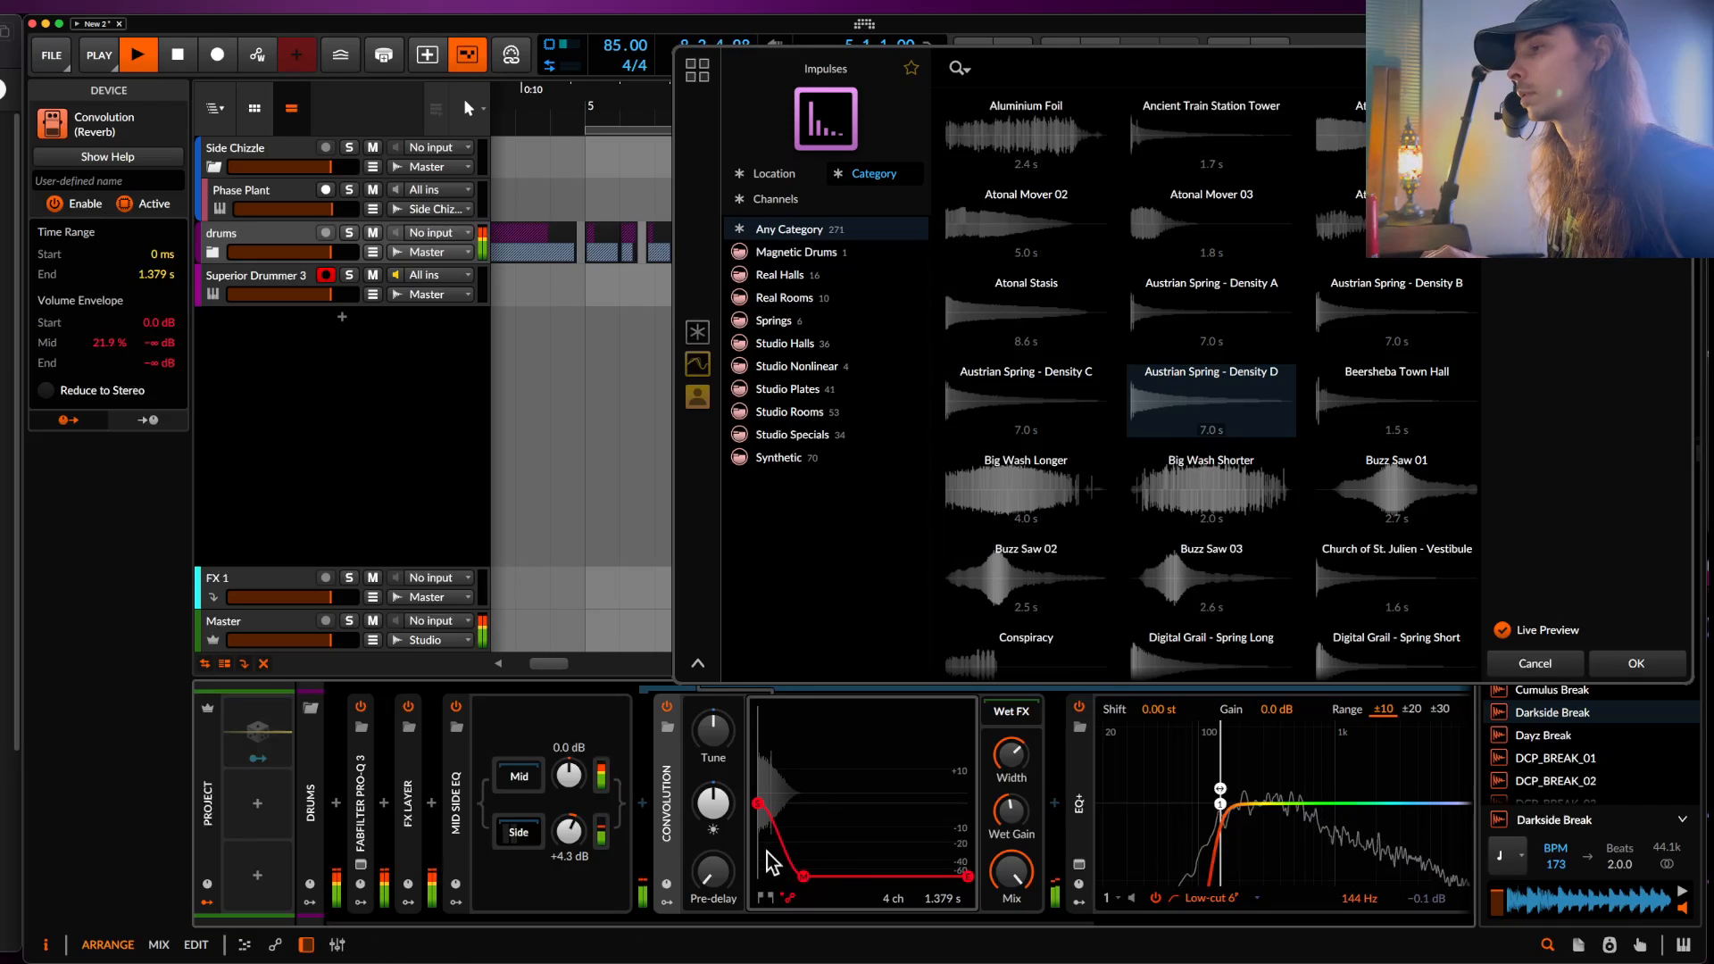
{"action": "key", "text": "space"}
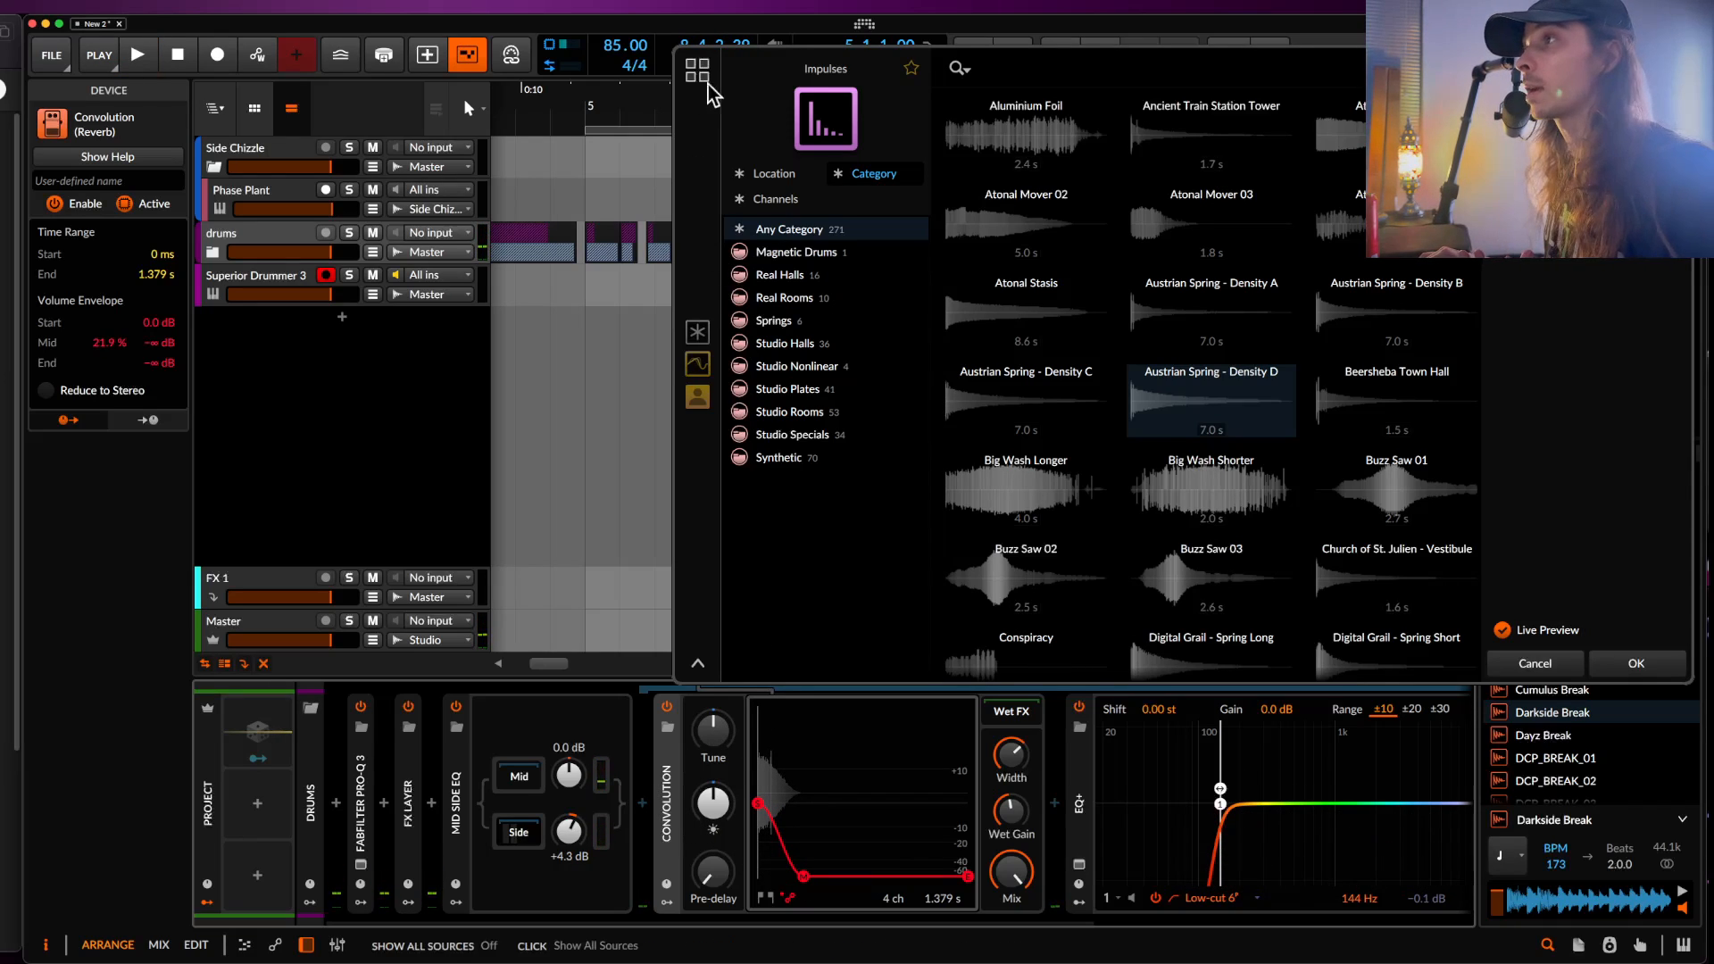
{"action": "left_click", "coordinate": [1608, 668]}
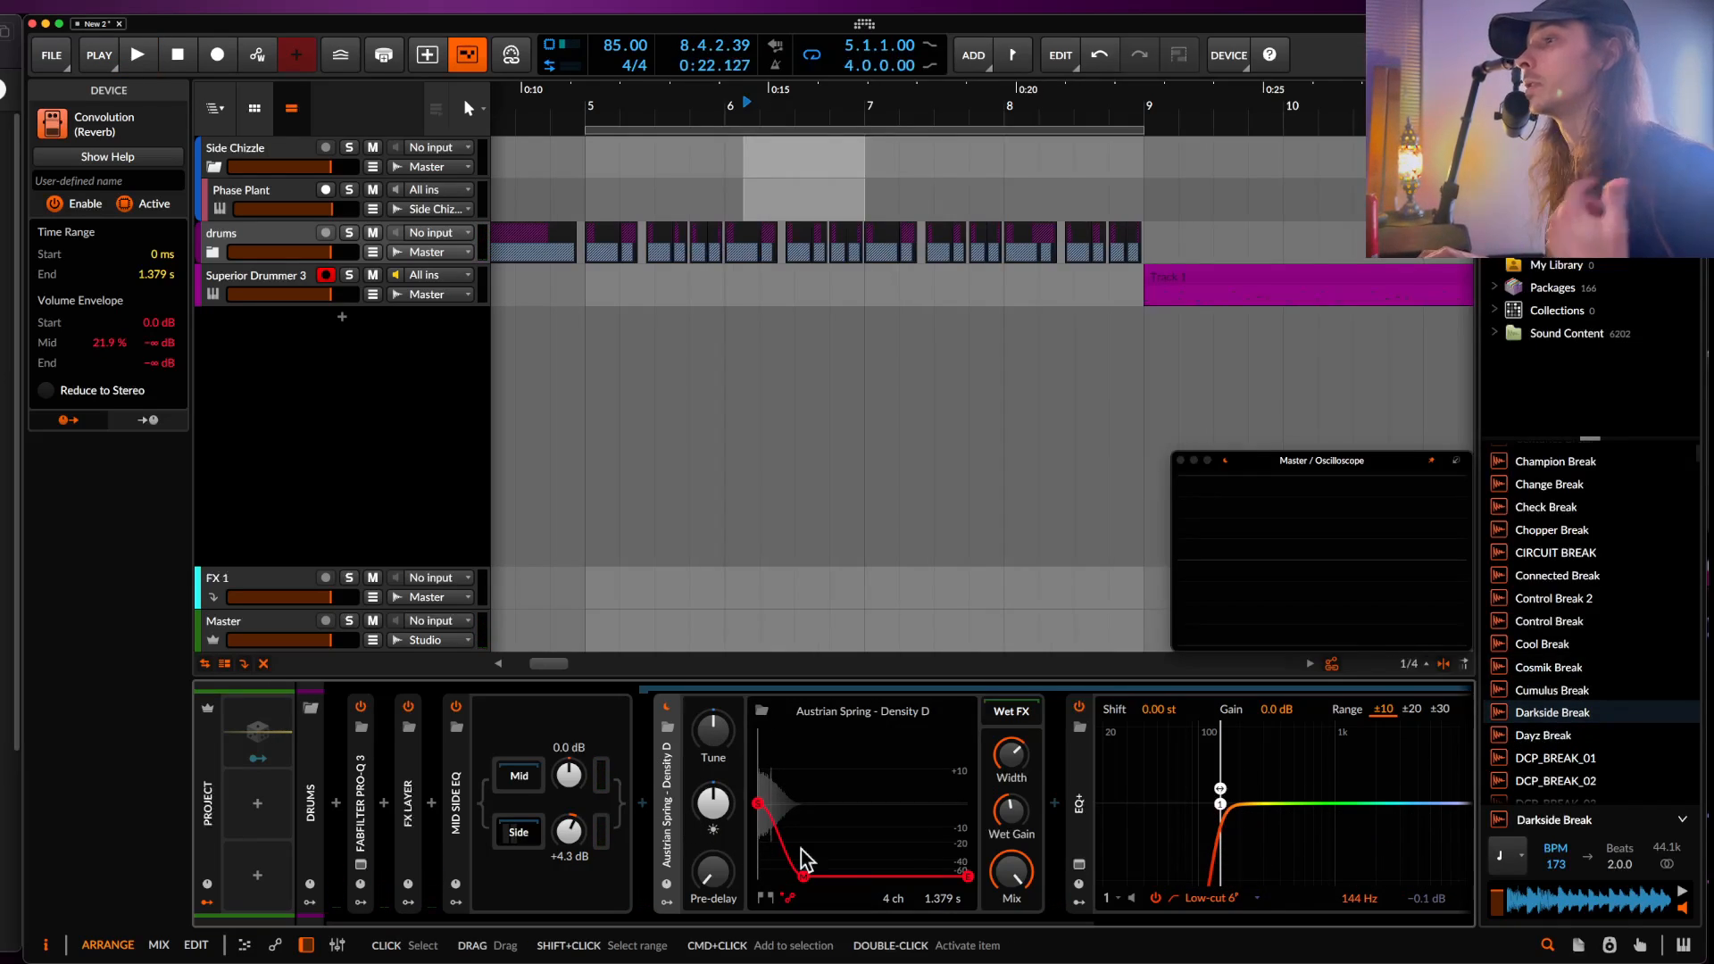
- Collapse the MID SIDE EQ split, show the Dist TUBE-CULTURE editor, and reset its mix to 100
{"action": "left_click", "coordinate": [454, 811]}
{"action": "left_click", "coordinate": [504, 864]}
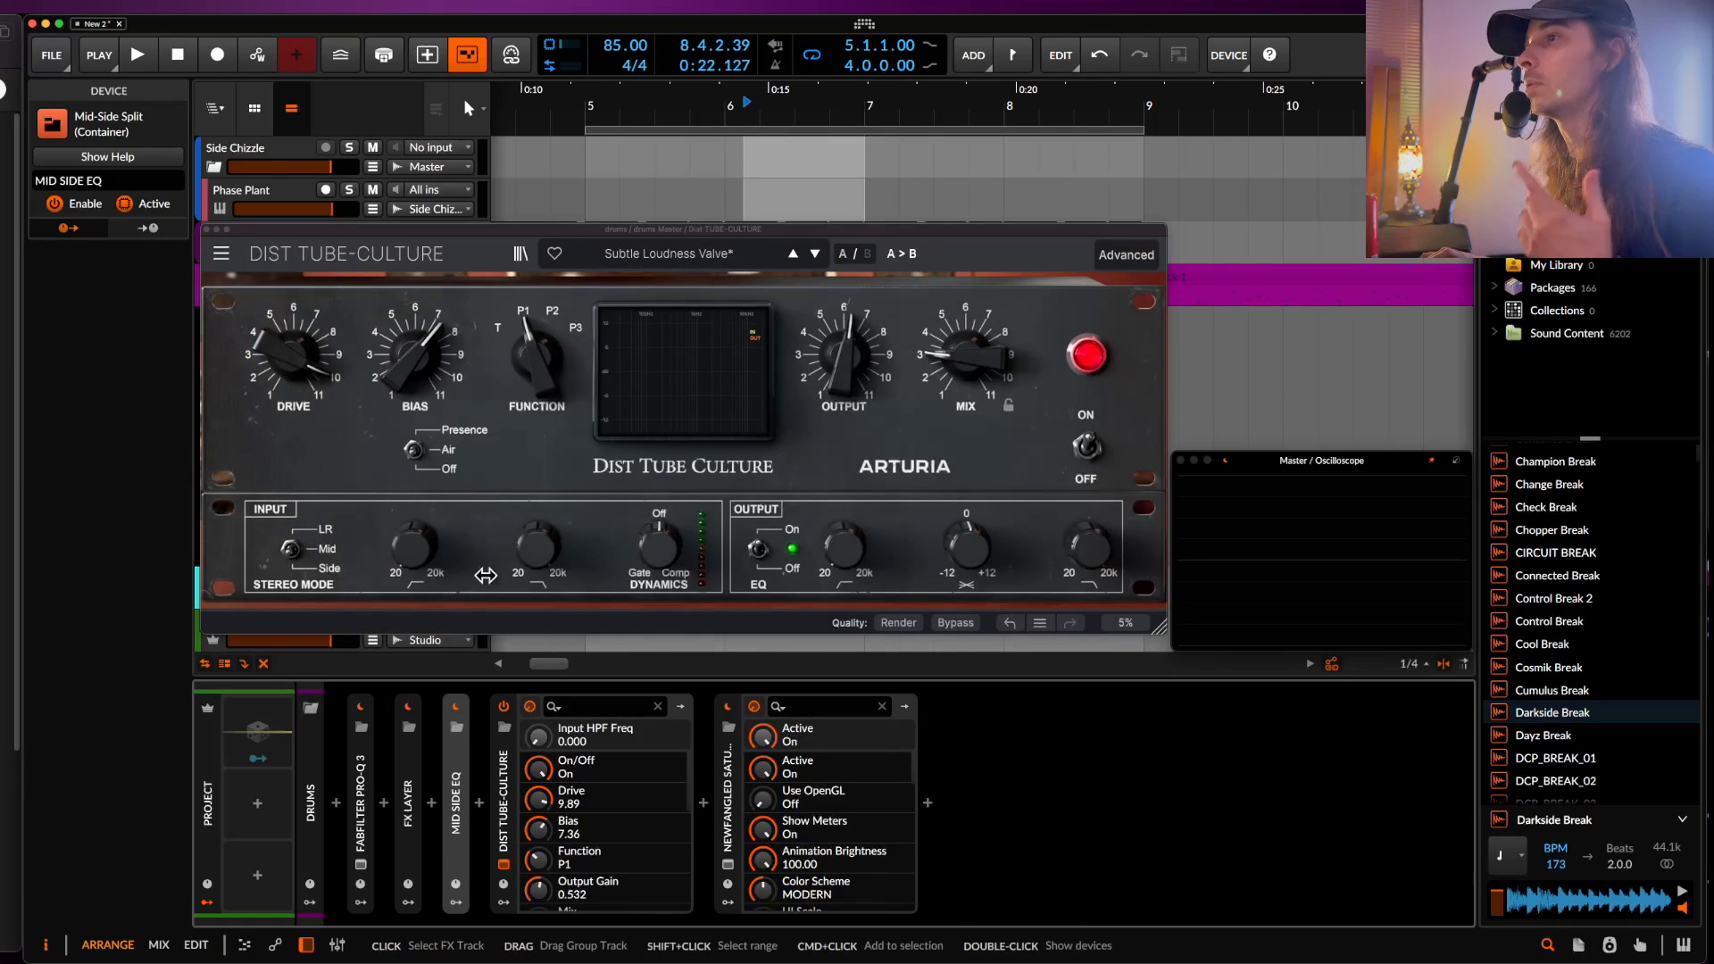
{"action": "double_click", "coordinate": [975, 373]}
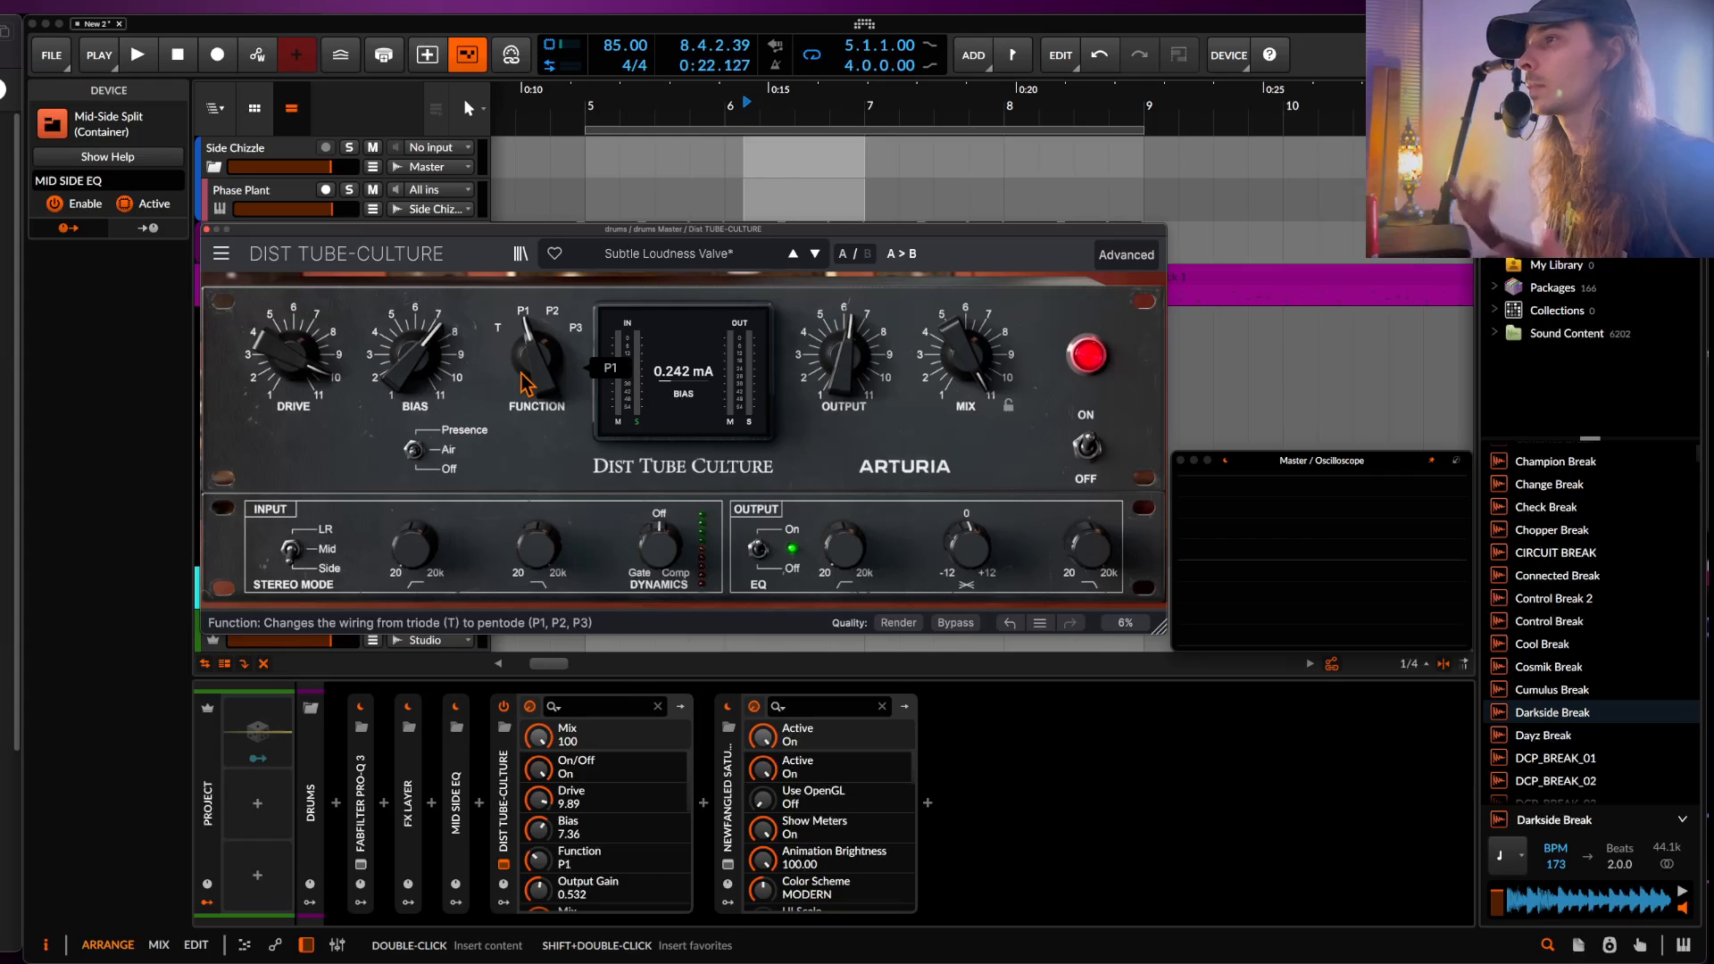
- Play the drums and set the tube distortion's function to T, drive to 4.77, and bias to 9.04
{"action": "key", "text": "space"}
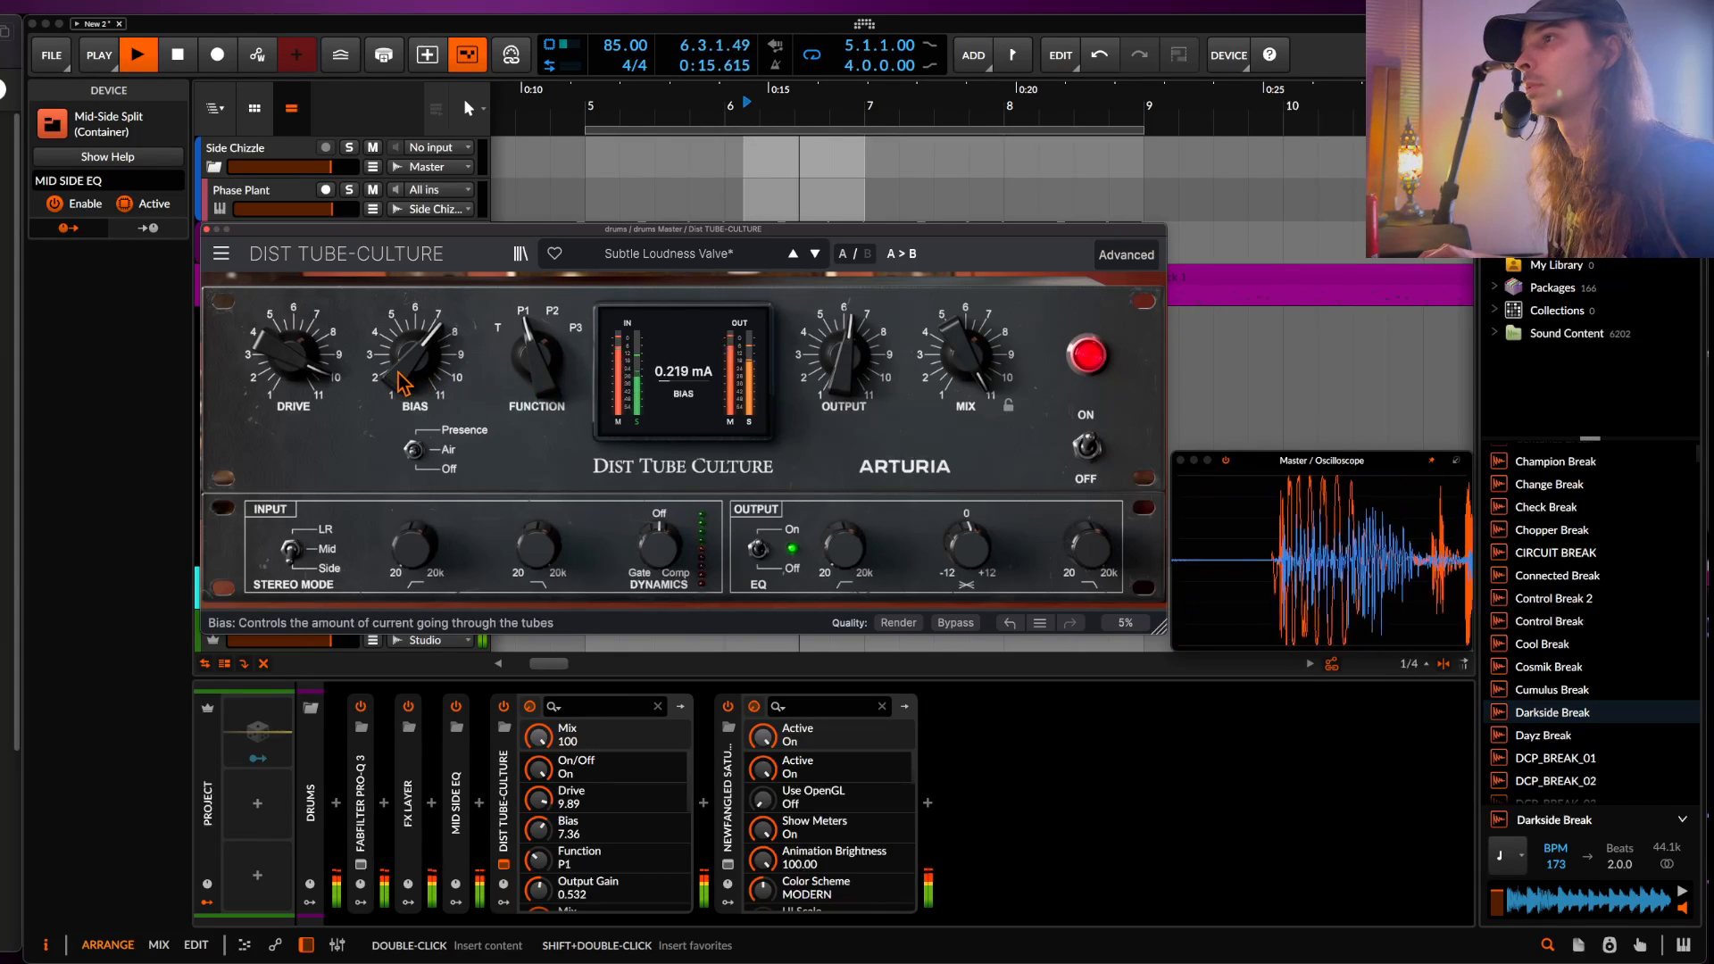
{"action": "left_click_drag", "start_coordinate": [536, 357], "coordinate": [534, 373]}
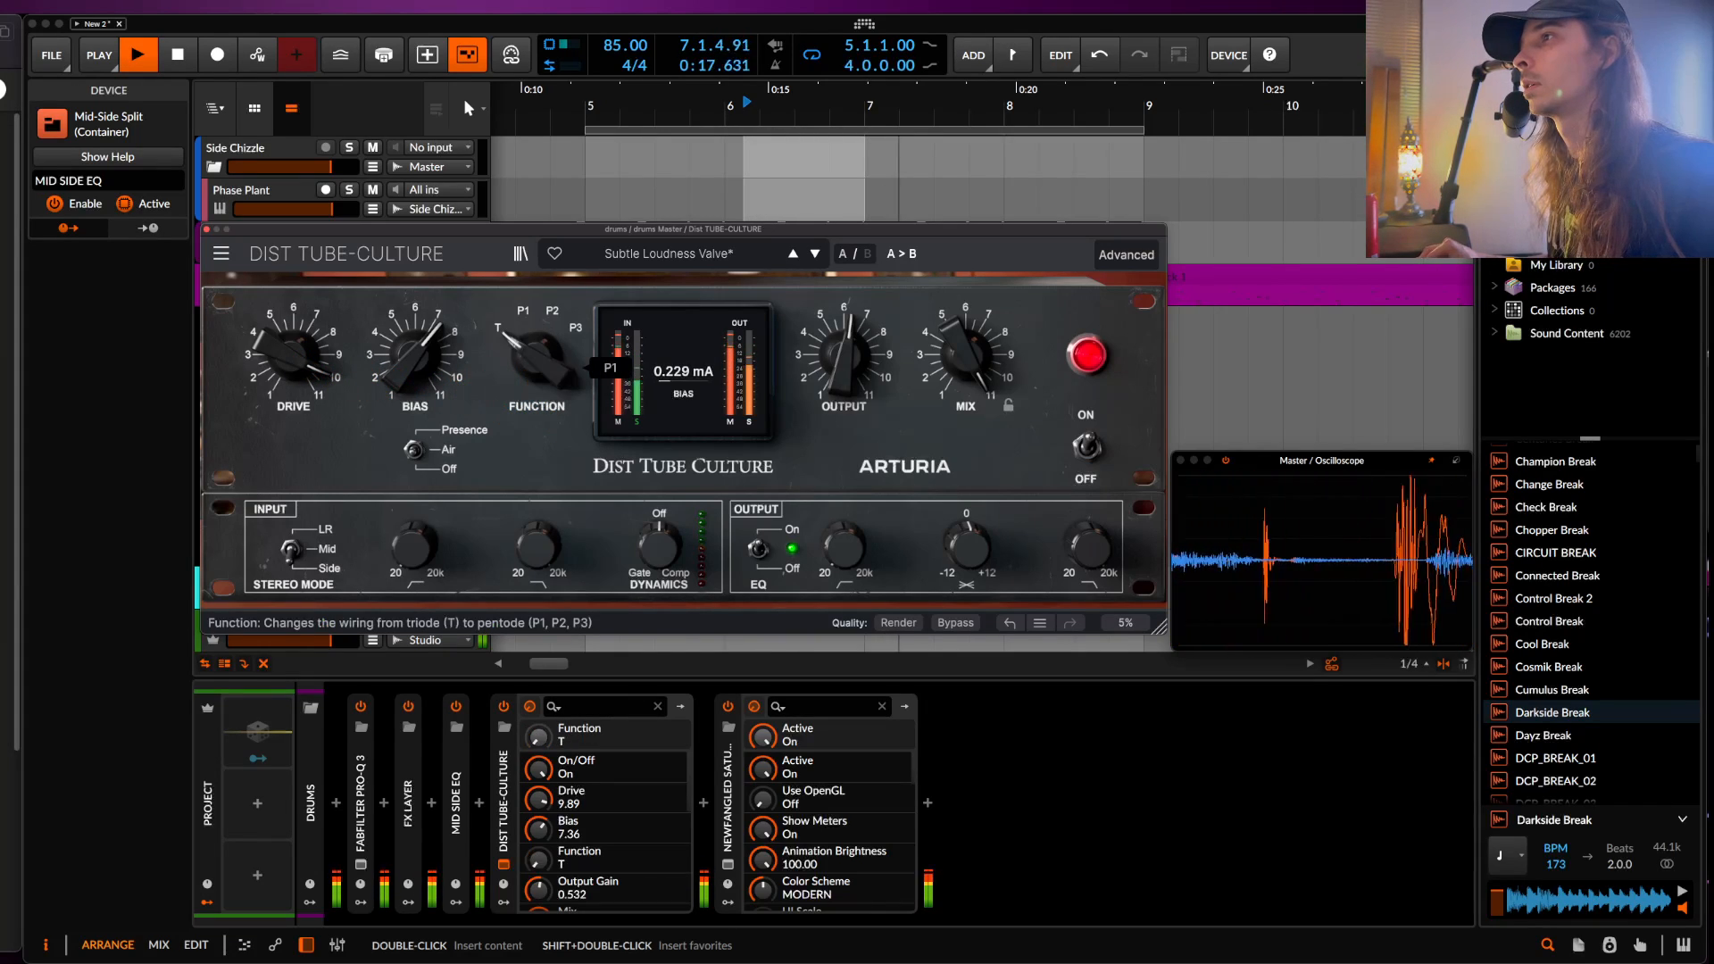
{"action": "left_click_drag", "start_coordinate": [293, 357], "coordinate": [293, 437]}
{"action": "left_click_drag", "start_coordinate": [416, 357], "coordinate": [415, 321]}
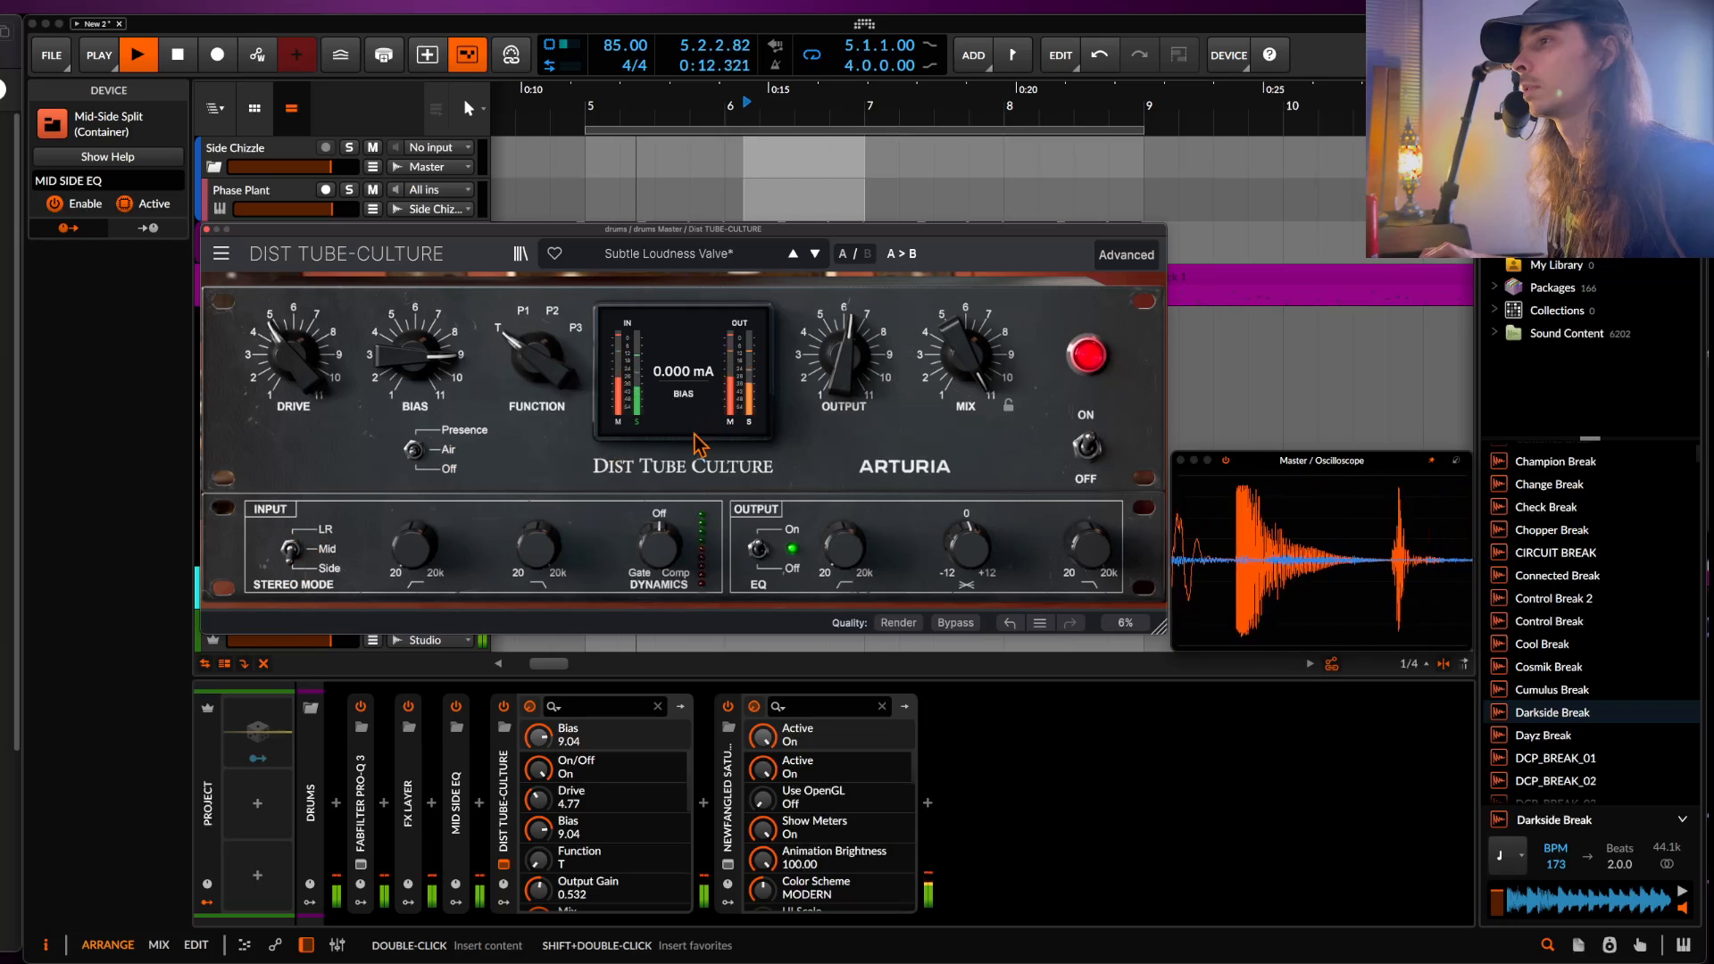
- Raise the tube distortion's output gain to 0.624, lower its mix to 28.8, and stop playback
{"action": "mouse_move", "coordinate": [843, 357]}
{"action": "left_mouse_down"}
{"action": "mouse_move", "coordinate": [844, 333]}
{"action": "mouse_move", "coordinate": [844, 375]}
{"action": "mouse_move", "coordinate": [843, 343]}
{"action": "left_mouse_up"}
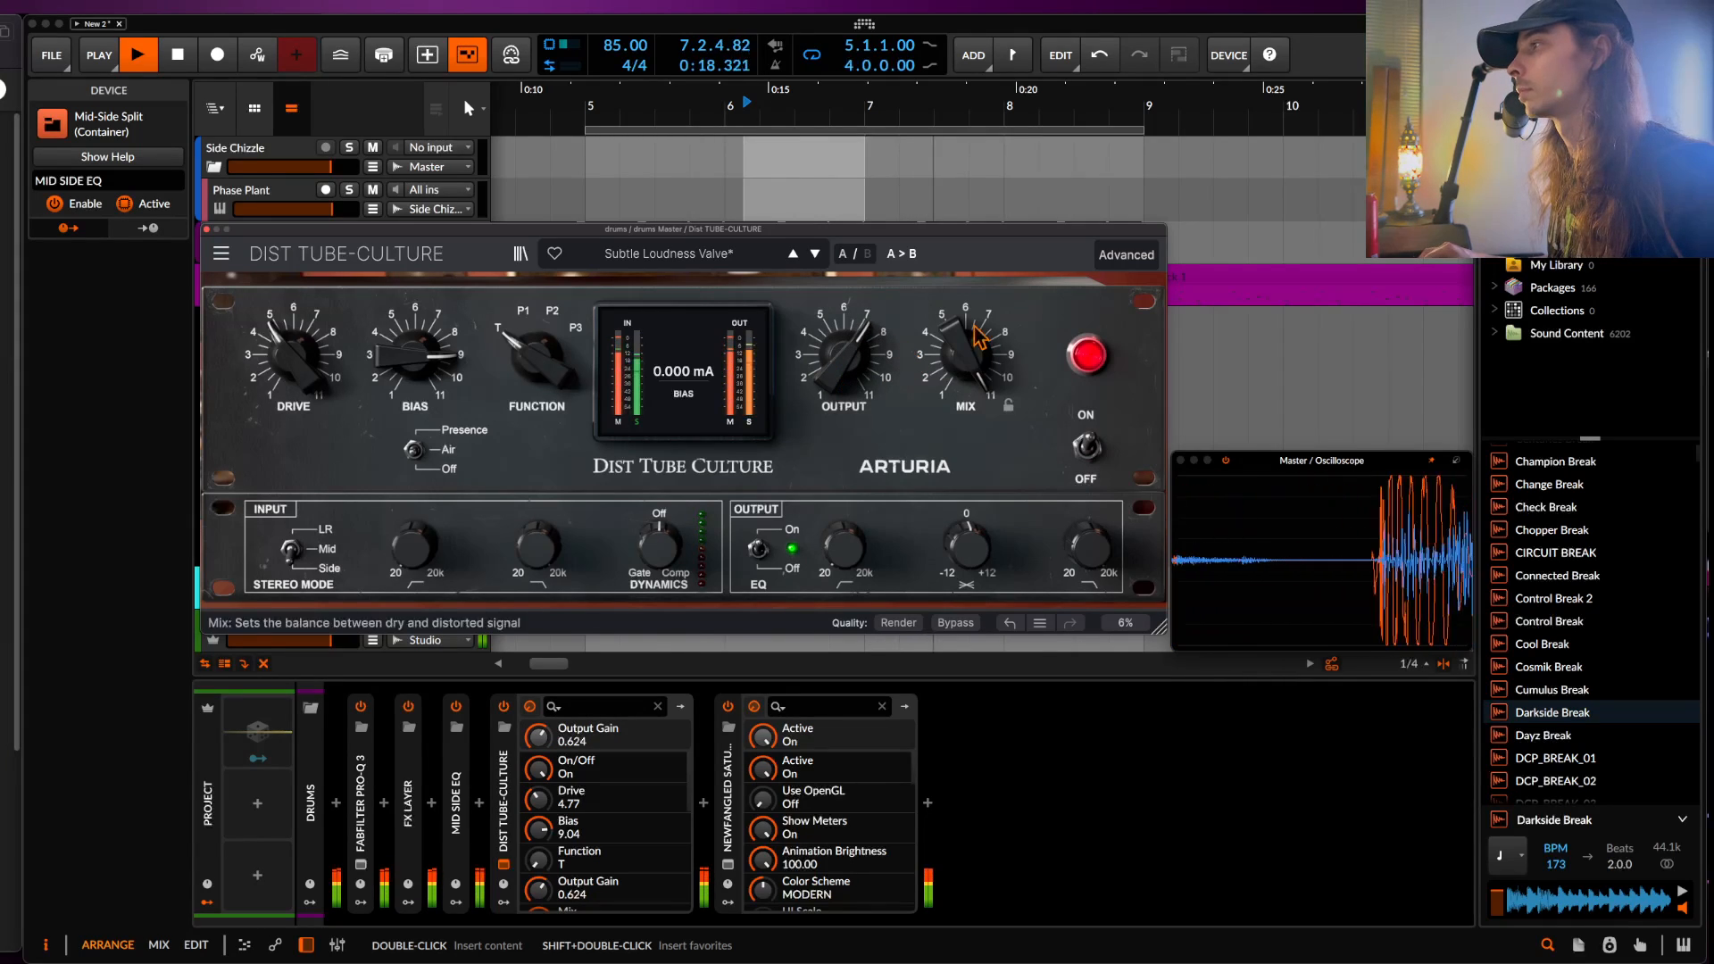
{"action": "left_click_drag", "start_coordinate": [962, 362], "coordinate": [962, 397]}
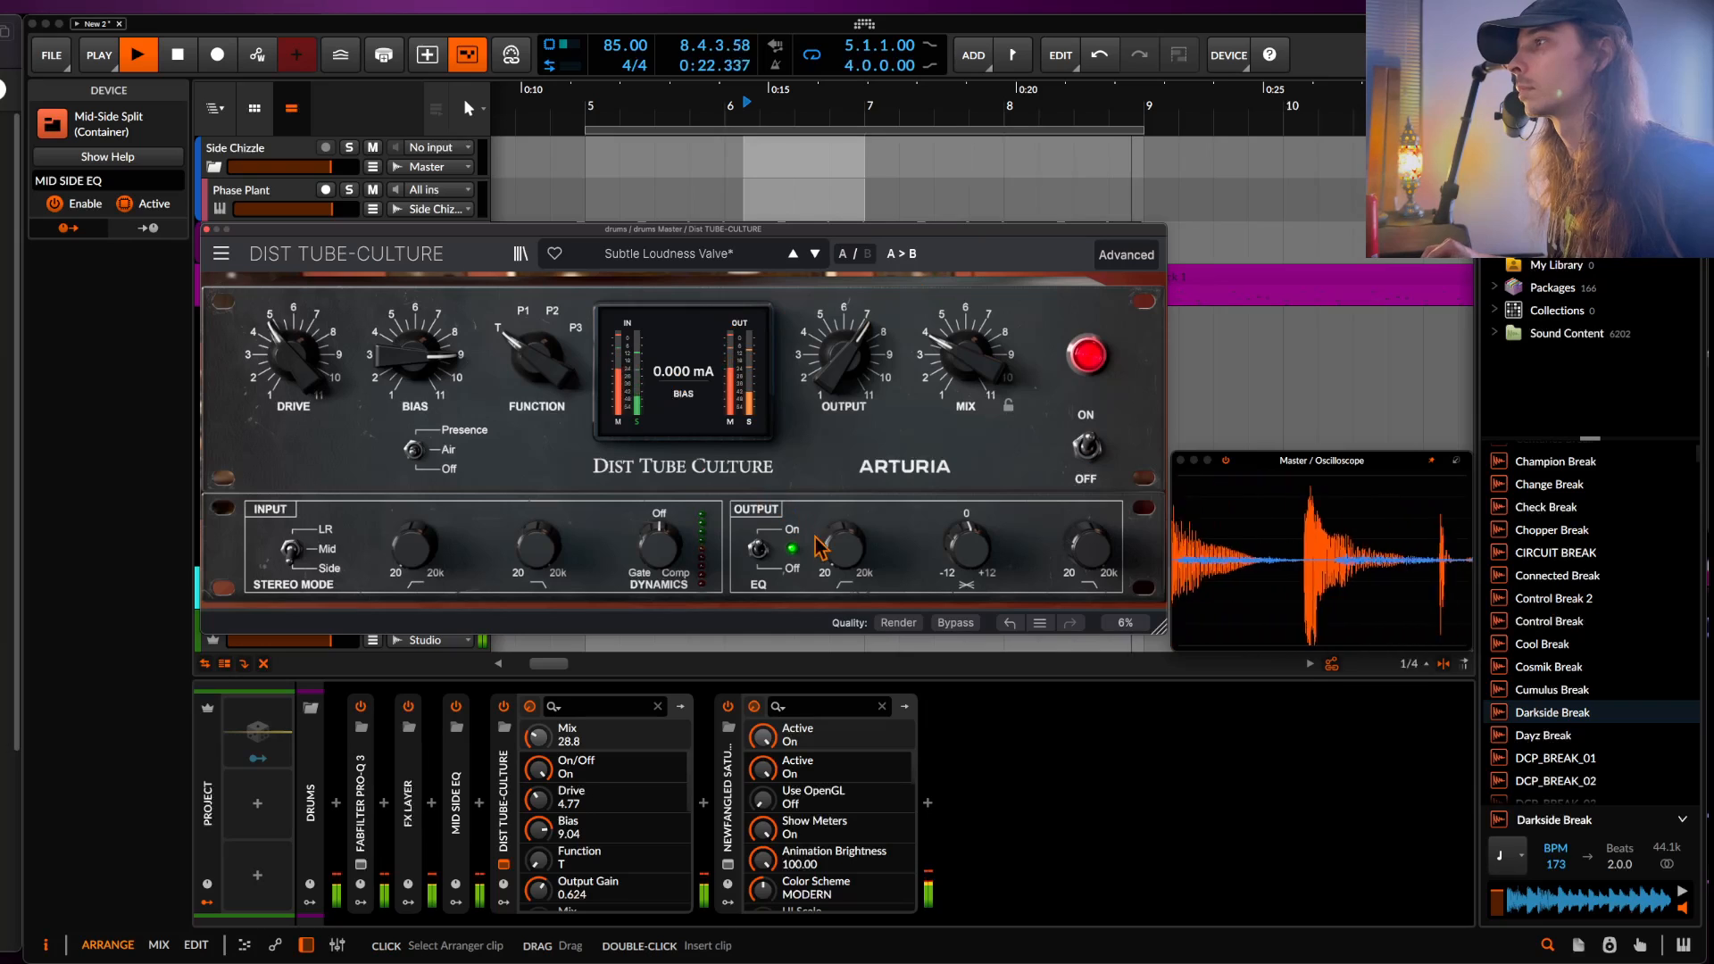
{"action": "mouse_move", "coordinate": [966, 542]}
{"action": "key", "text": "space"}
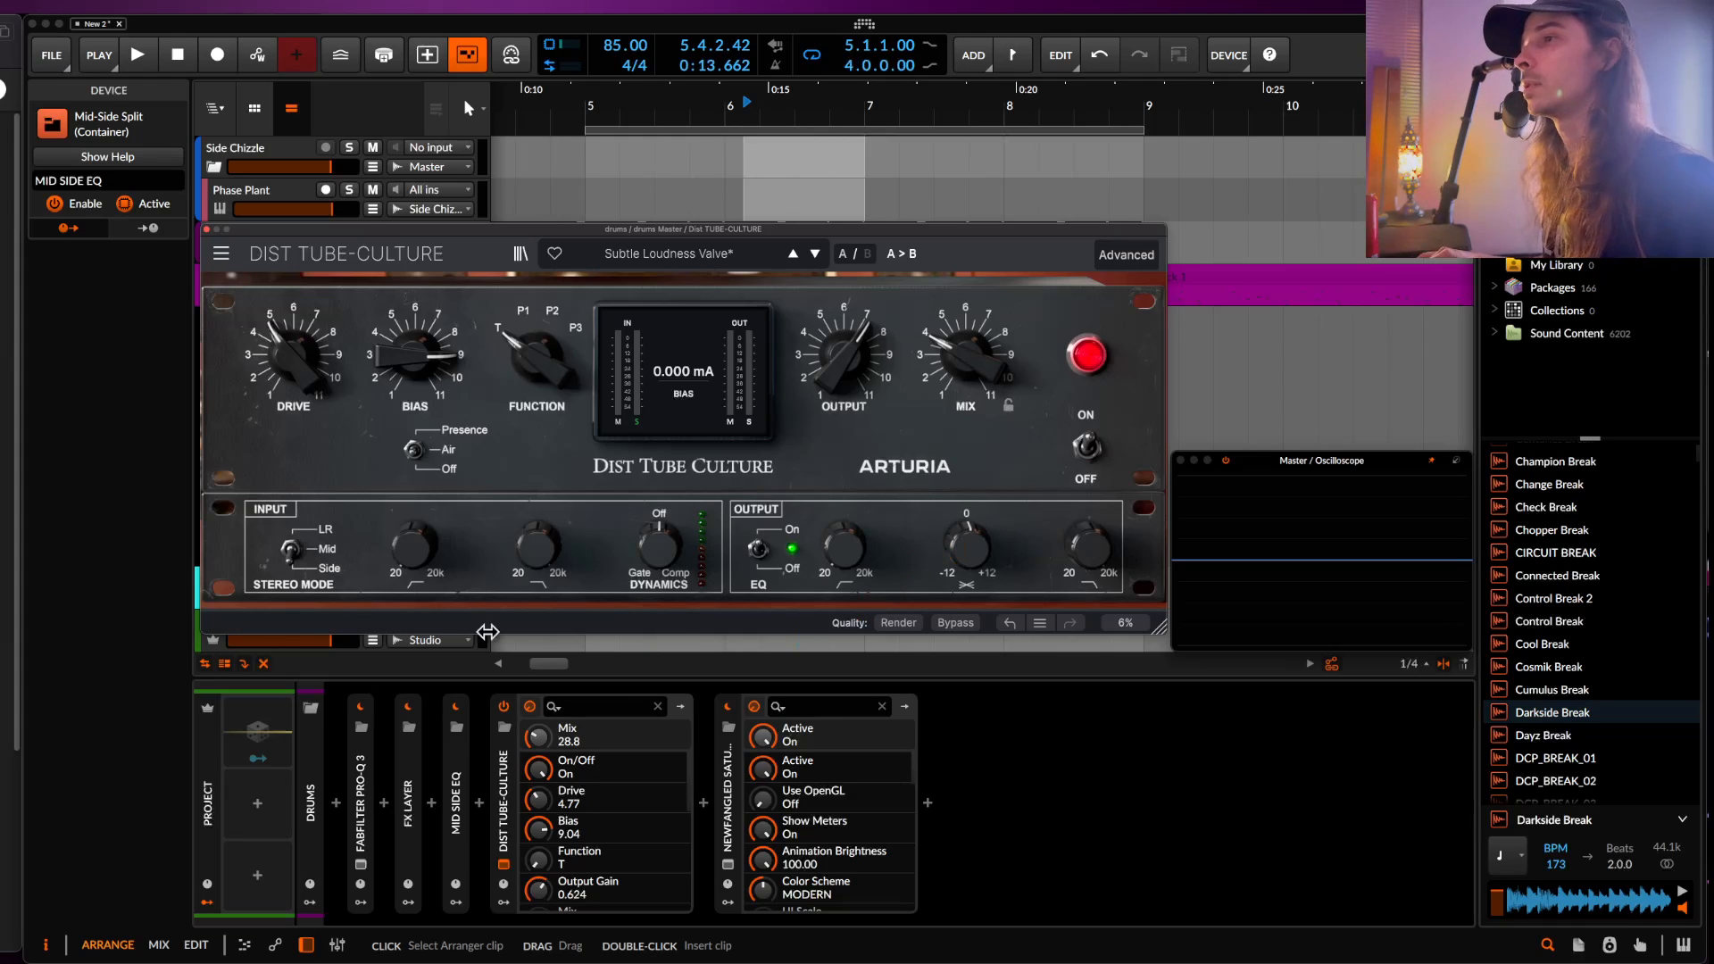
- Try several output tilt slopes on the tube distortion, ending at -5.76 dB
{"action": "left_click", "coordinate": [967, 545]}
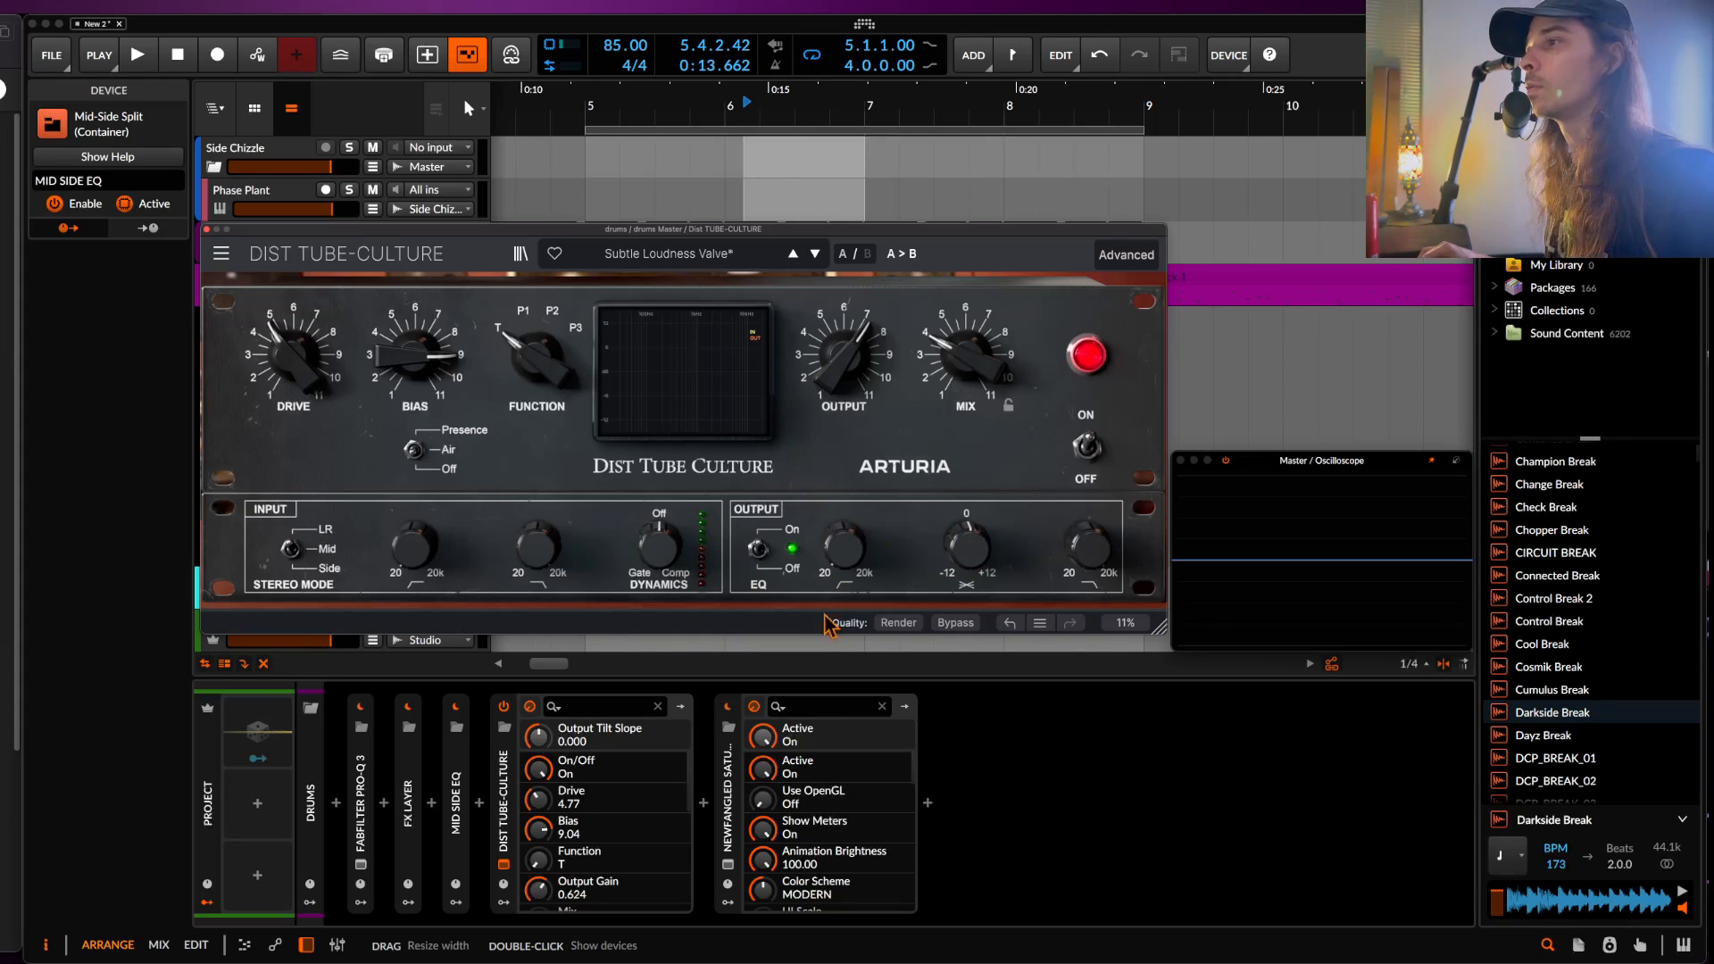
{"action": "mouse_move", "coordinate": [959, 542]}
{"action": "left_mouse_down"}
{"action": "mouse_move", "coordinate": [958, 575]}
{"action": "mouse_move", "coordinate": [959, 548]}
{"action": "left_mouse_up"}
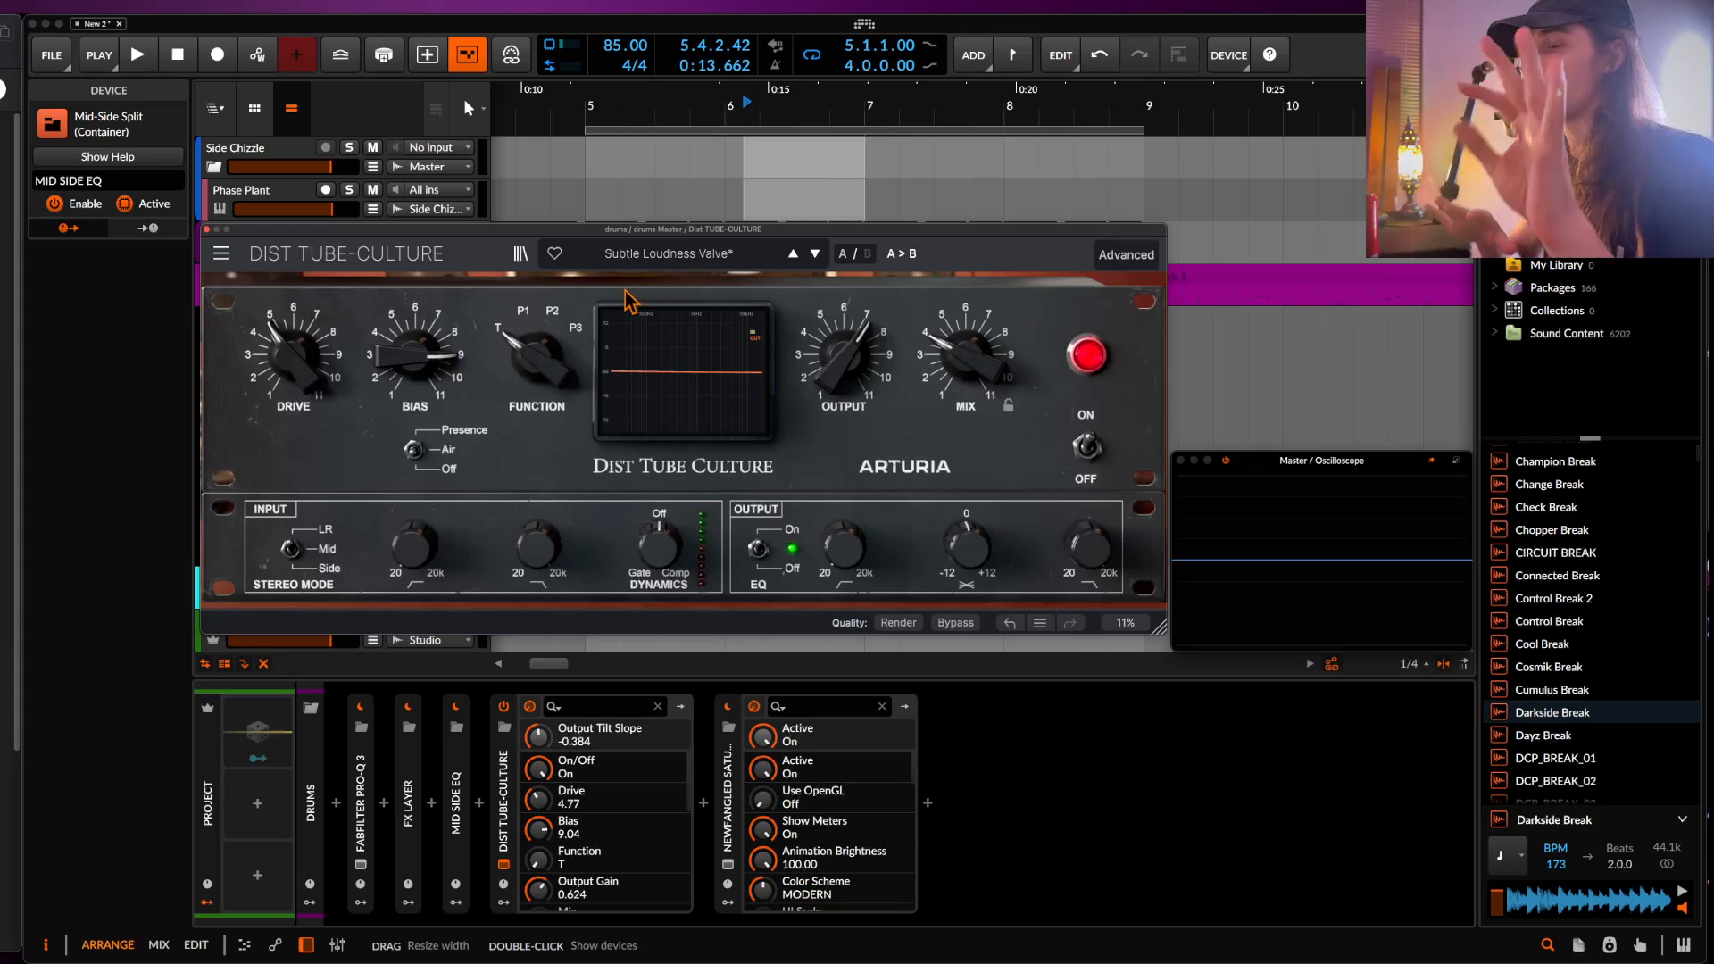
{"action": "mouse_move", "coordinate": [967, 541]}
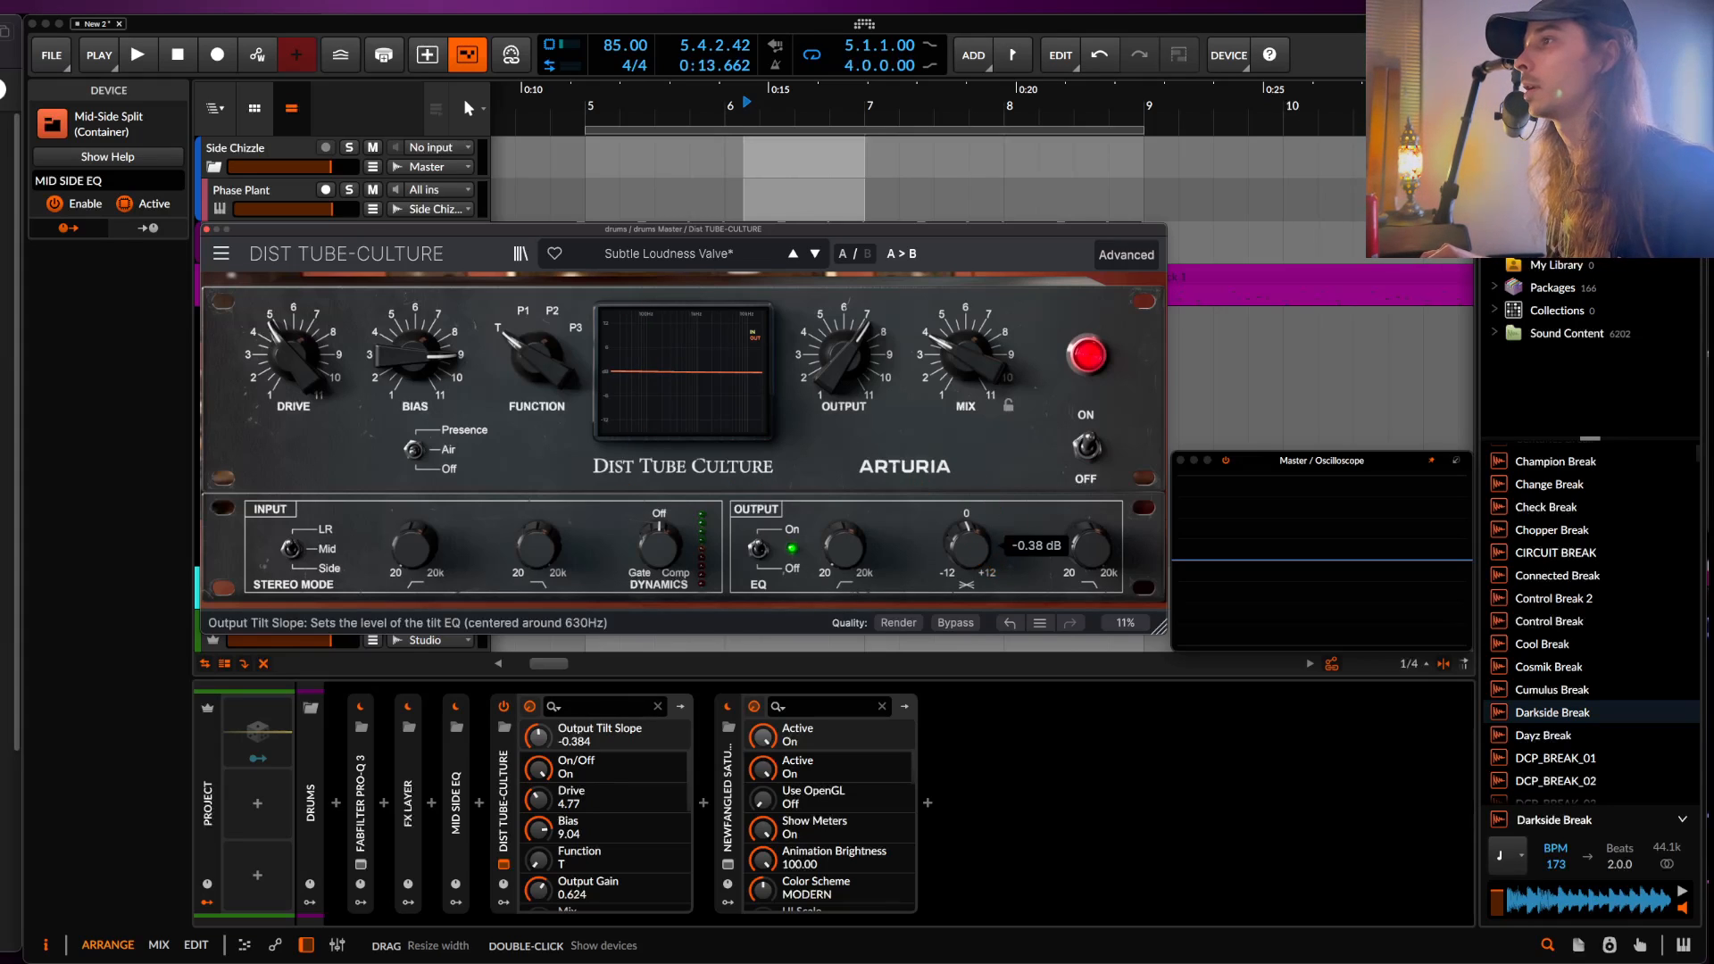
{"action": "left_click_drag", "start_coordinate": [966, 543], "coordinate": [966, 500]}
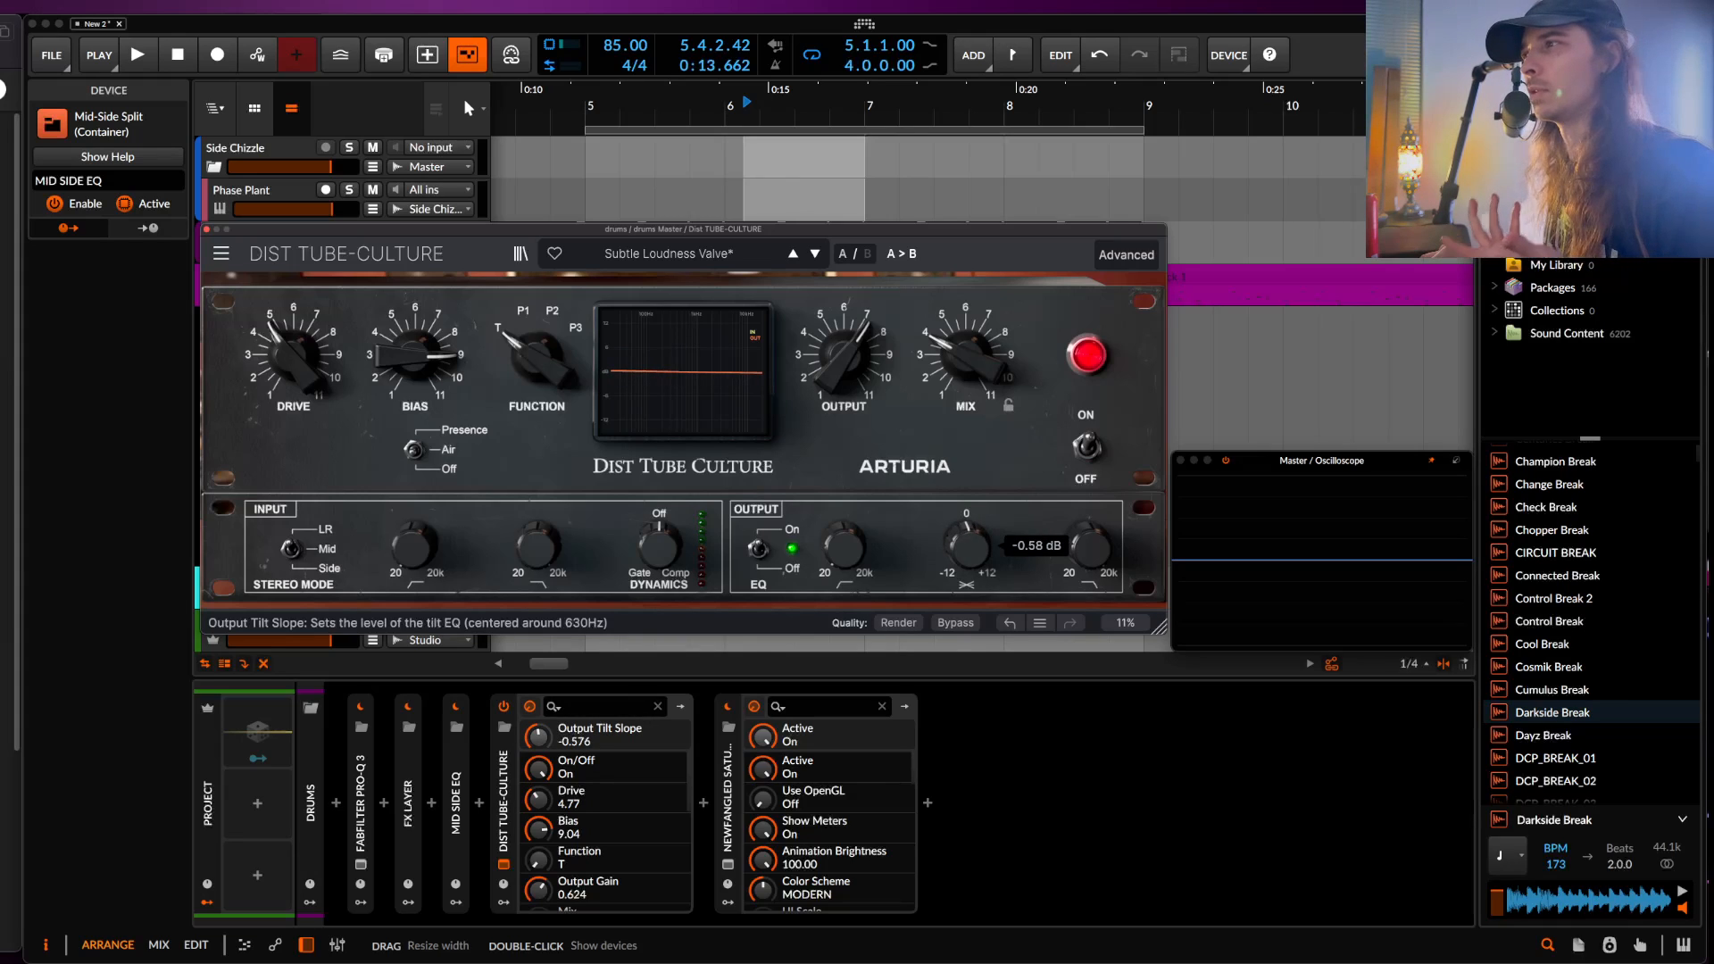
{"action": "left_click_drag", "start_coordinate": [982, 551], "coordinate": [981, 555]}
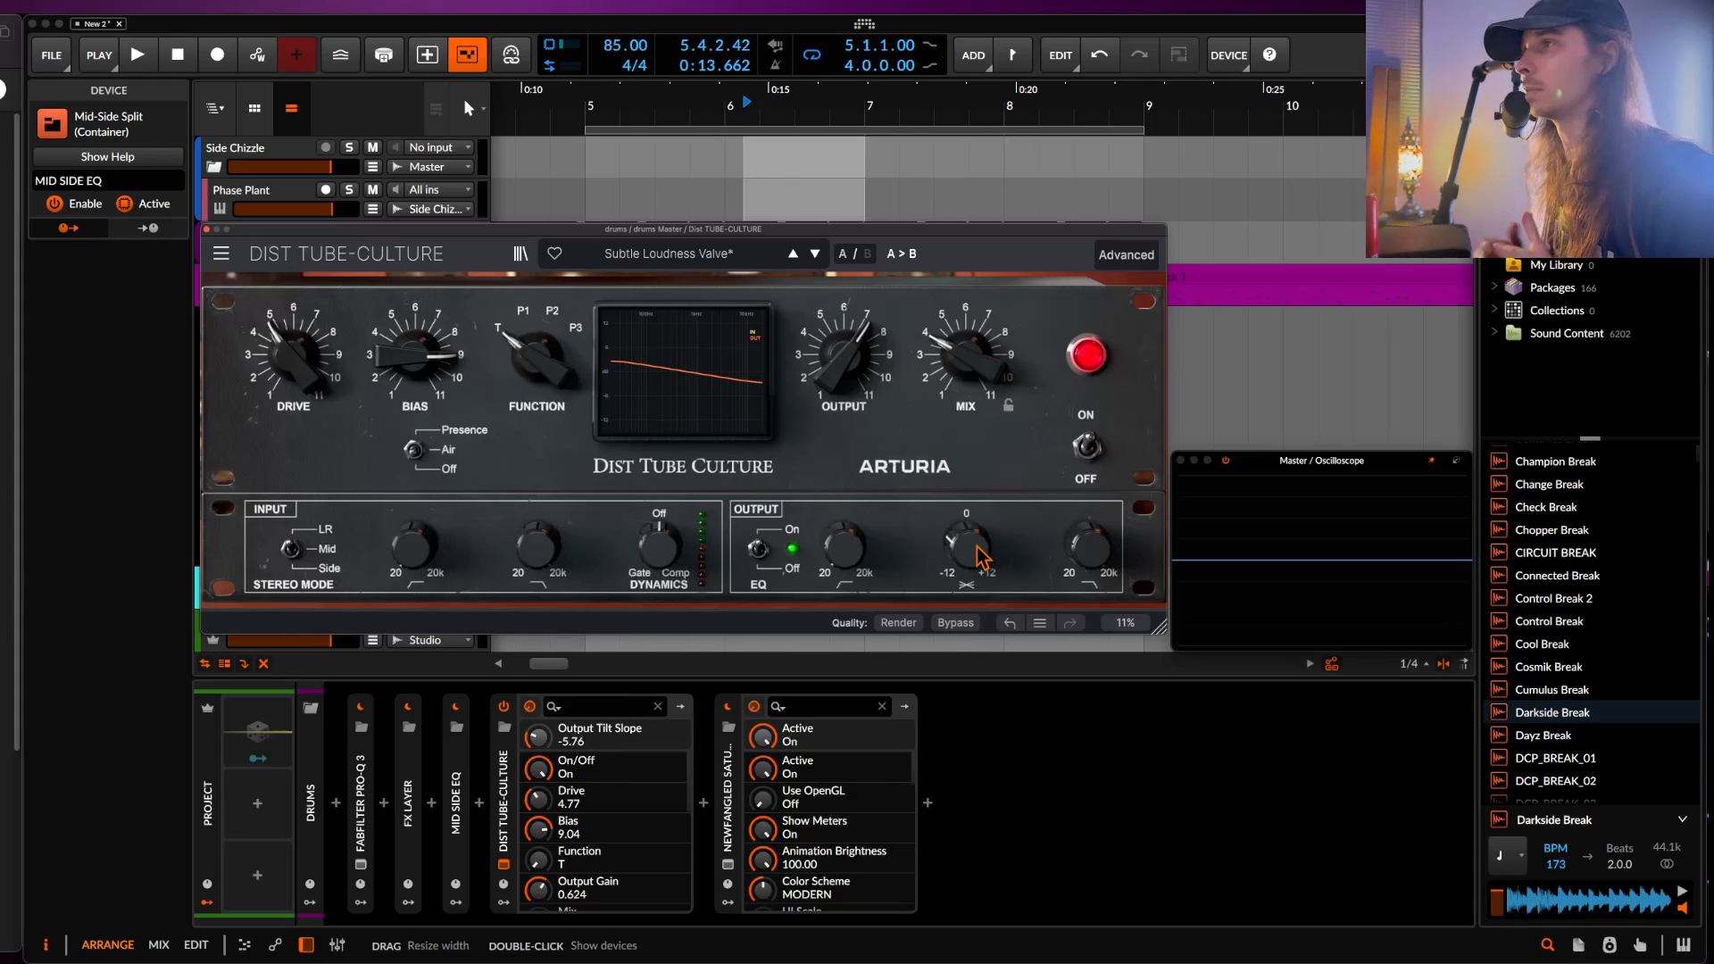
- Play the drums while raising the distortion's mix and changing the output tilt slope to -7.49, ending at -3.74 dB
{"action": "key", "text": "space"}
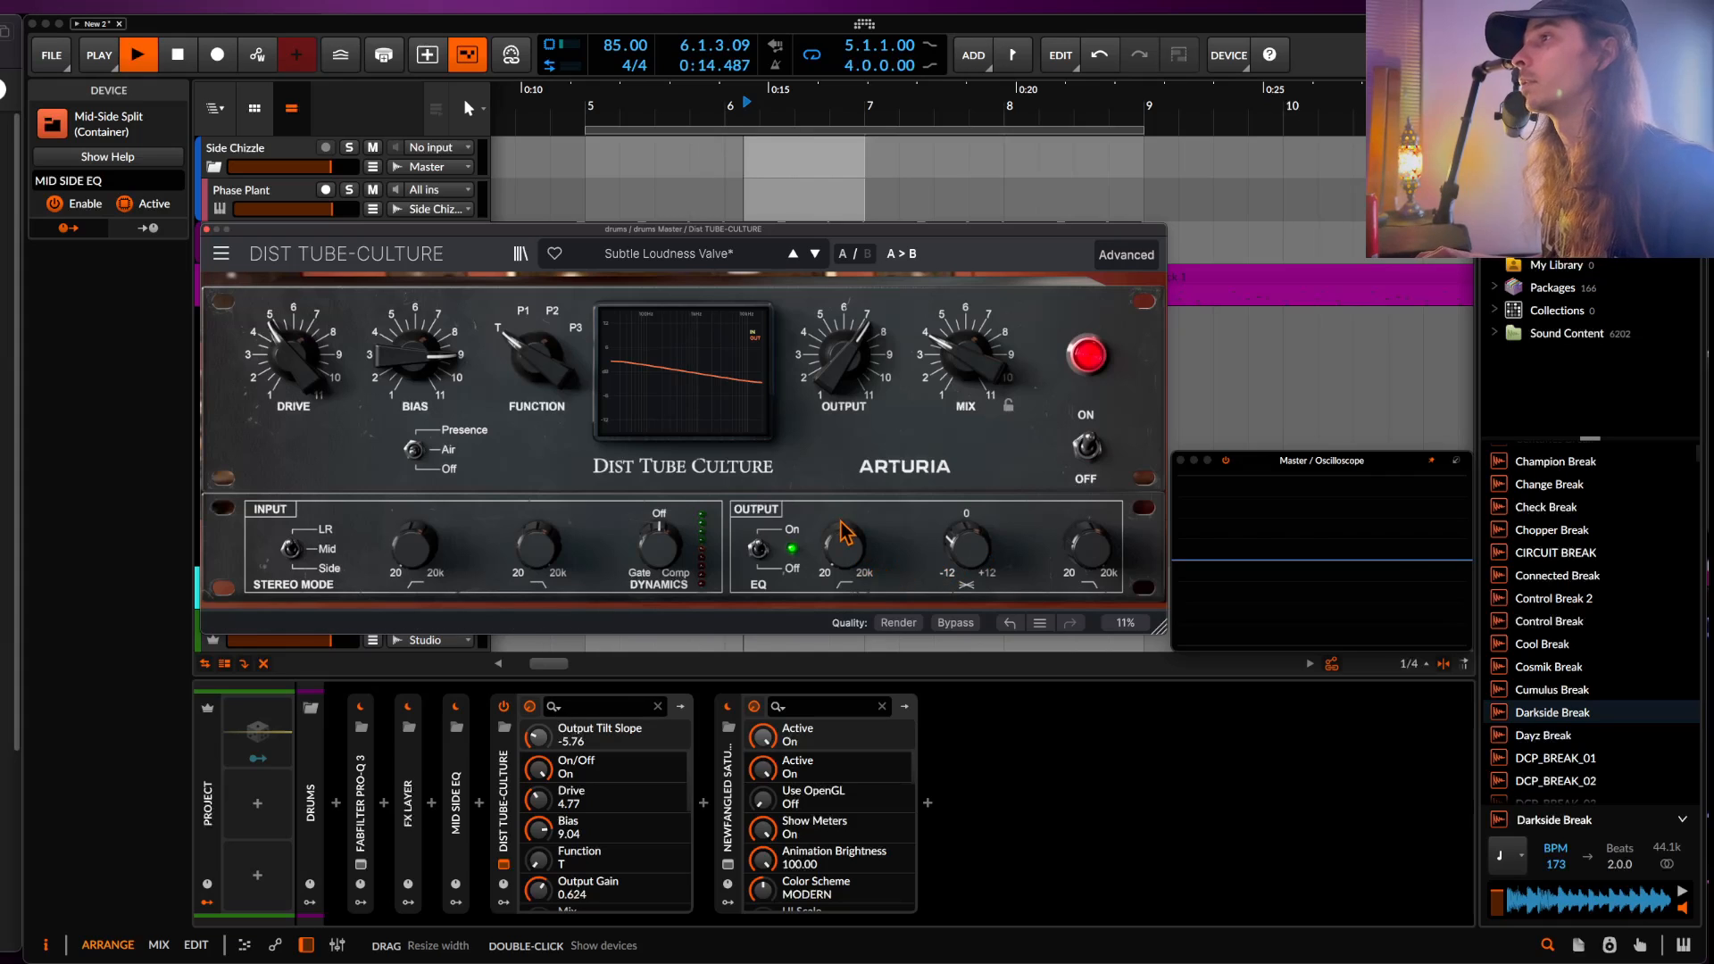
{"action": "left_click_drag", "start_coordinate": [968, 357], "coordinate": [968, 321]}
{"action": "left_click_drag", "start_coordinate": [968, 547], "coordinate": [968, 546]}
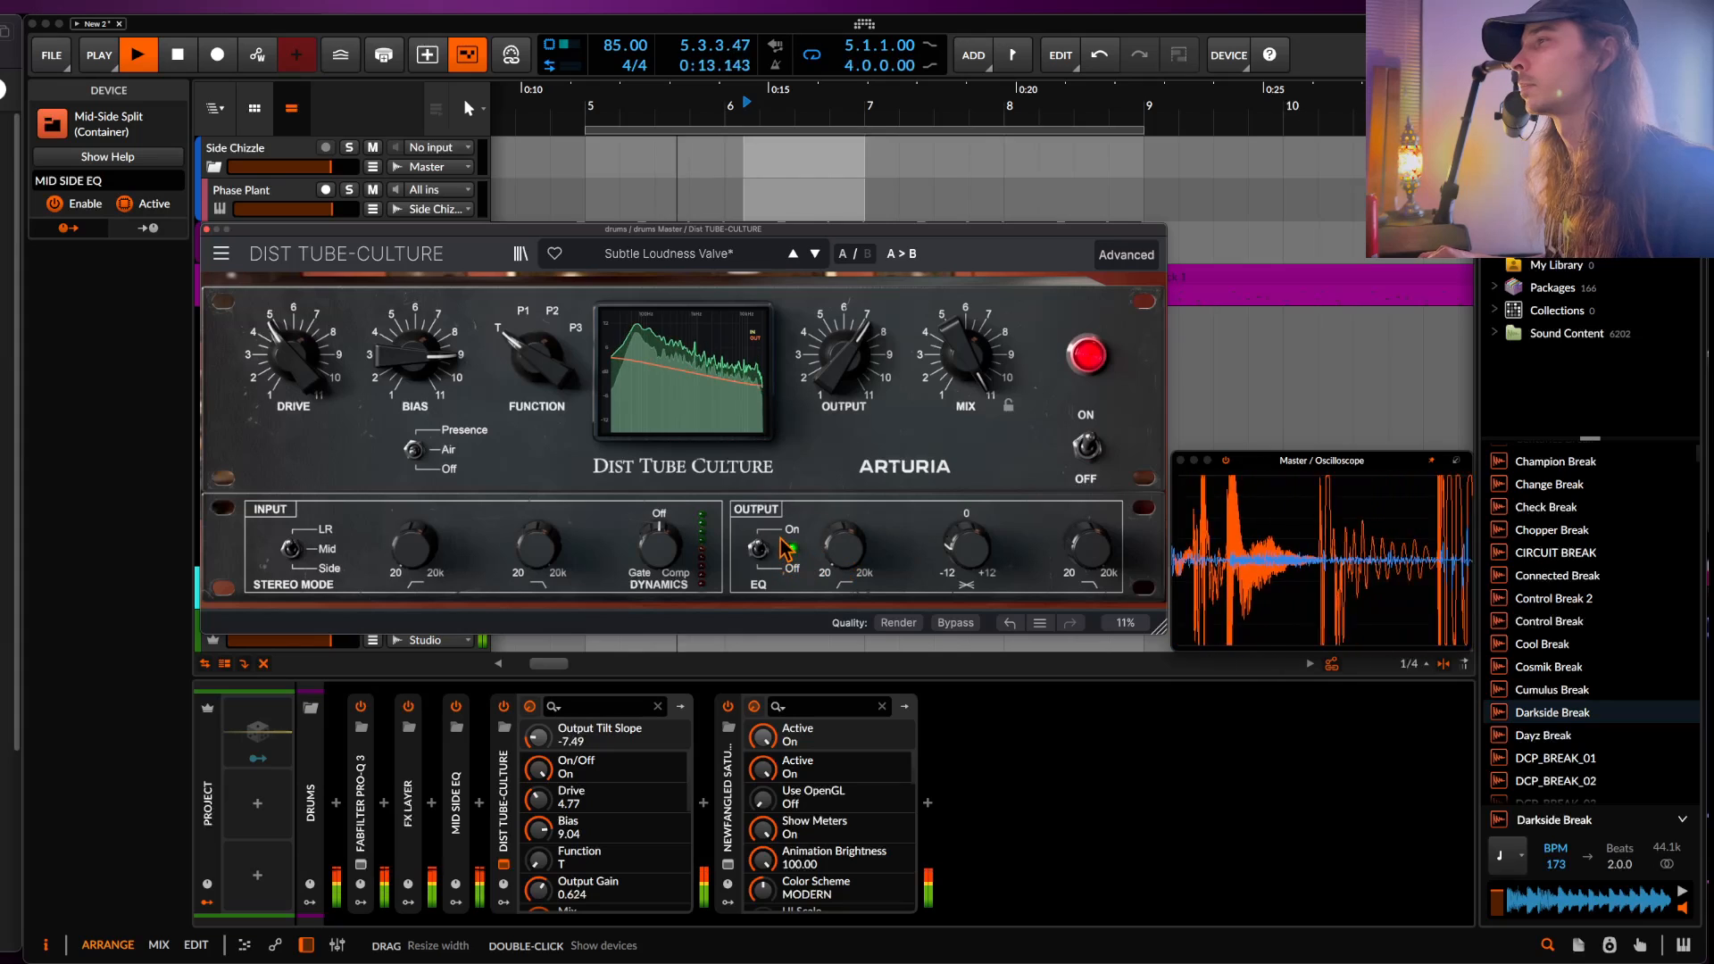
{"action": "left_click_drag", "start_coordinate": [967, 543], "coordinate": [967, 535]}
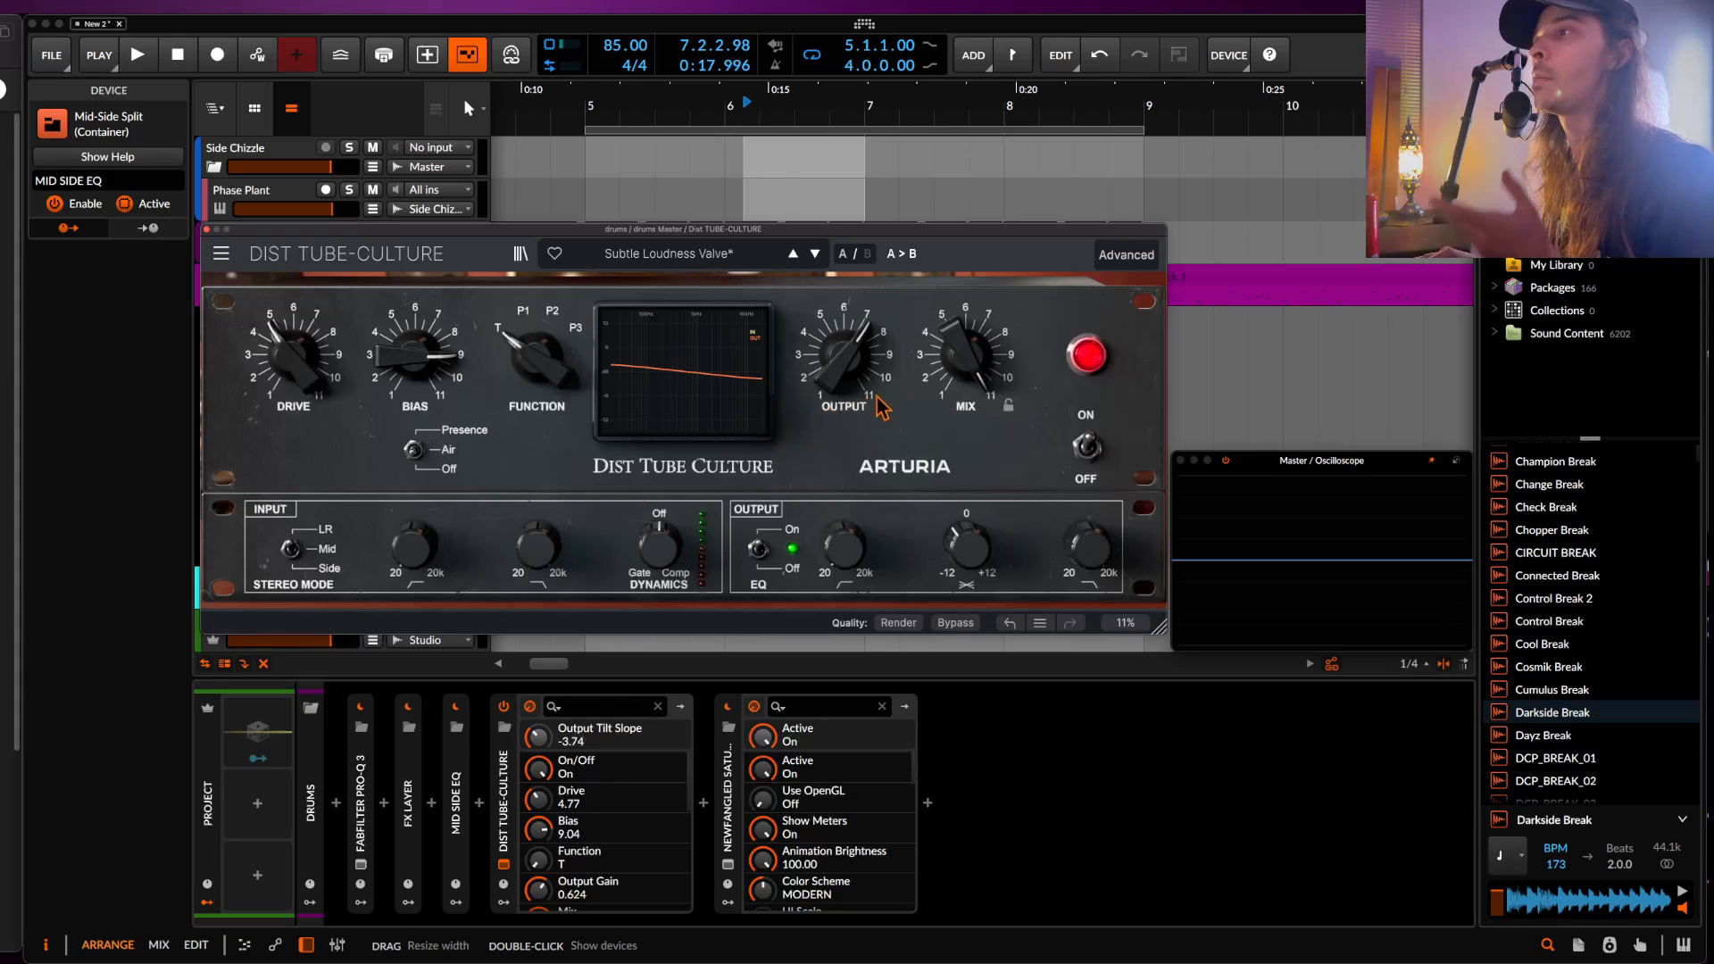
- Raise the distortion's mix to about 6 on its dial, reset the output tilt slope to 0, and close the editor
{"action": "left_click_drag", "start_coordinate": [946, 350], "coordinate": [952, 506]}
{"action": "left_click", "coordinate": [959, 527]}
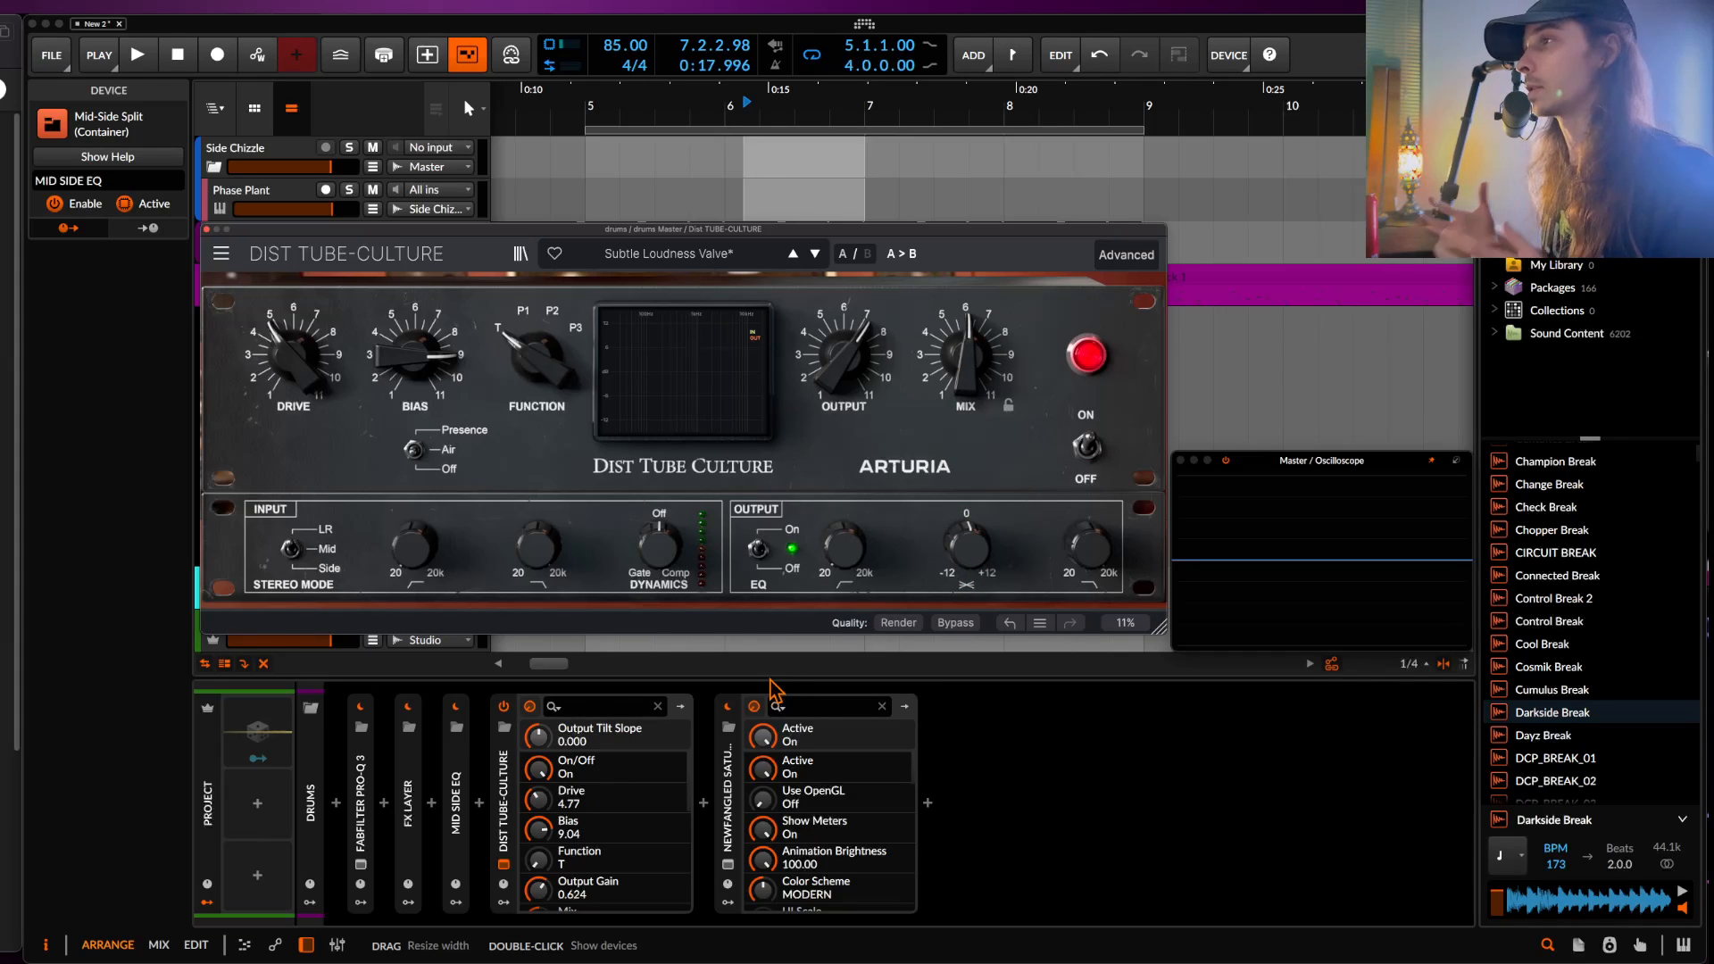
{"action": "left_click", "coordinate": [207, 230]}
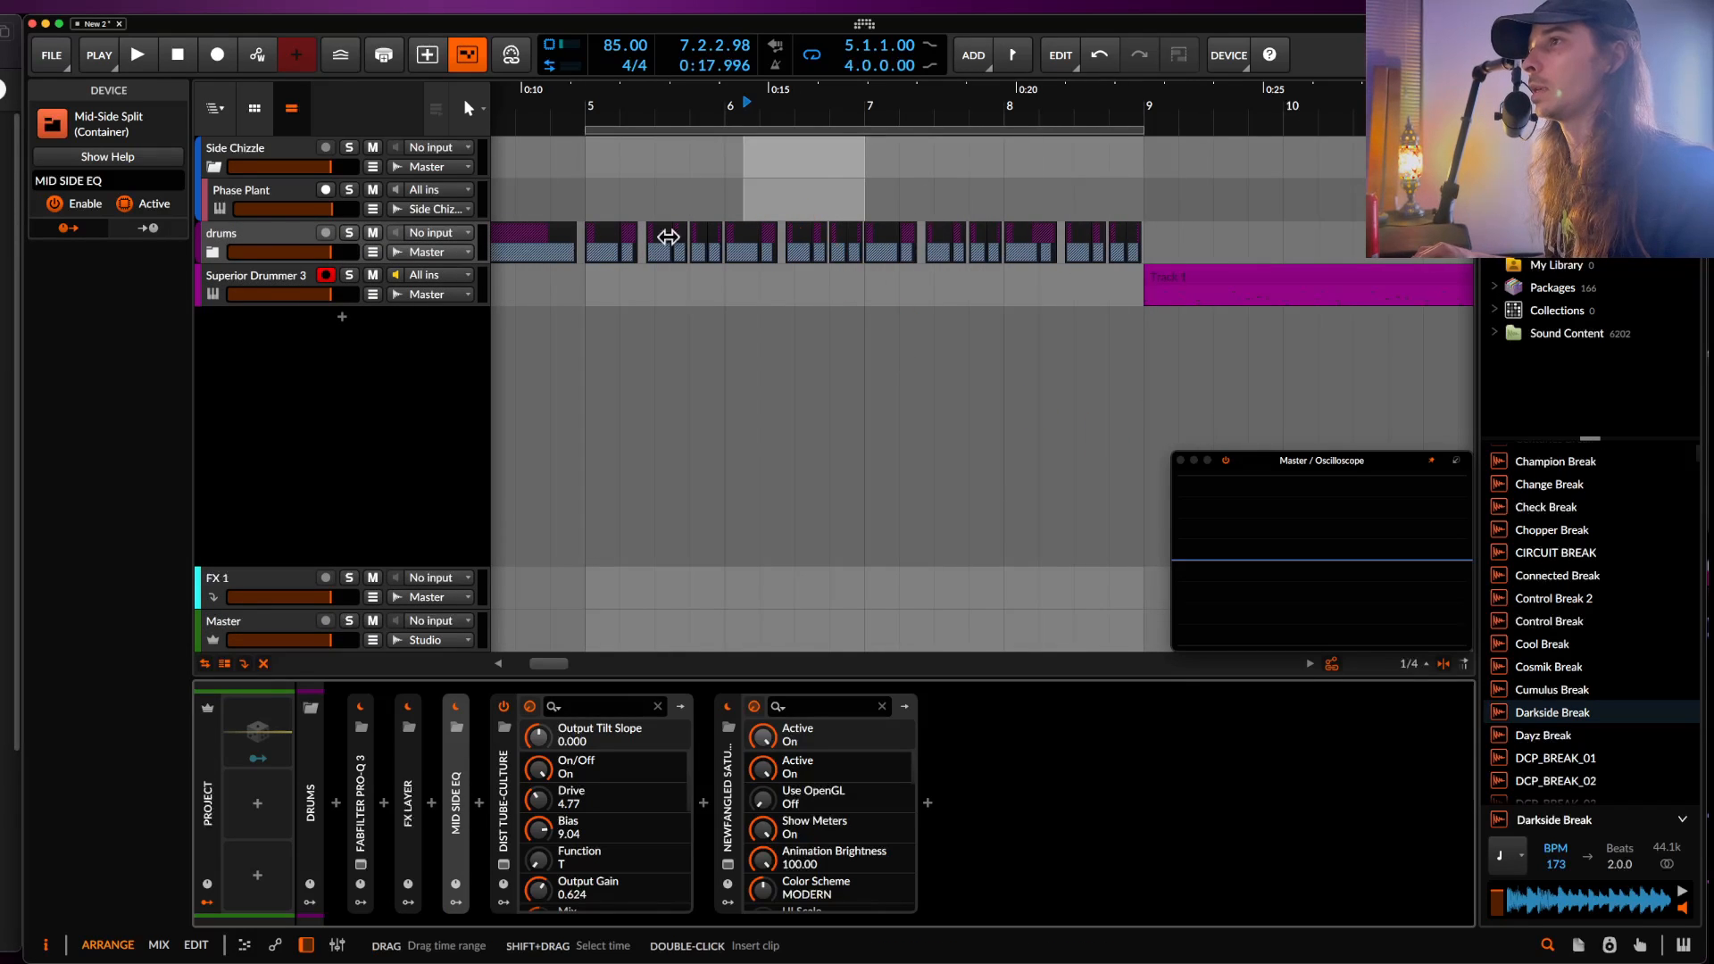
- Select the Track 1 clip on the Superior Drummer 3 track and loop its full length
{"action": "left_click", "coordinate": [253, 245]}
{"action": "scroll", "coordinate": [775, 229], "scroll_direction": "down", "scroll_amount": 3}
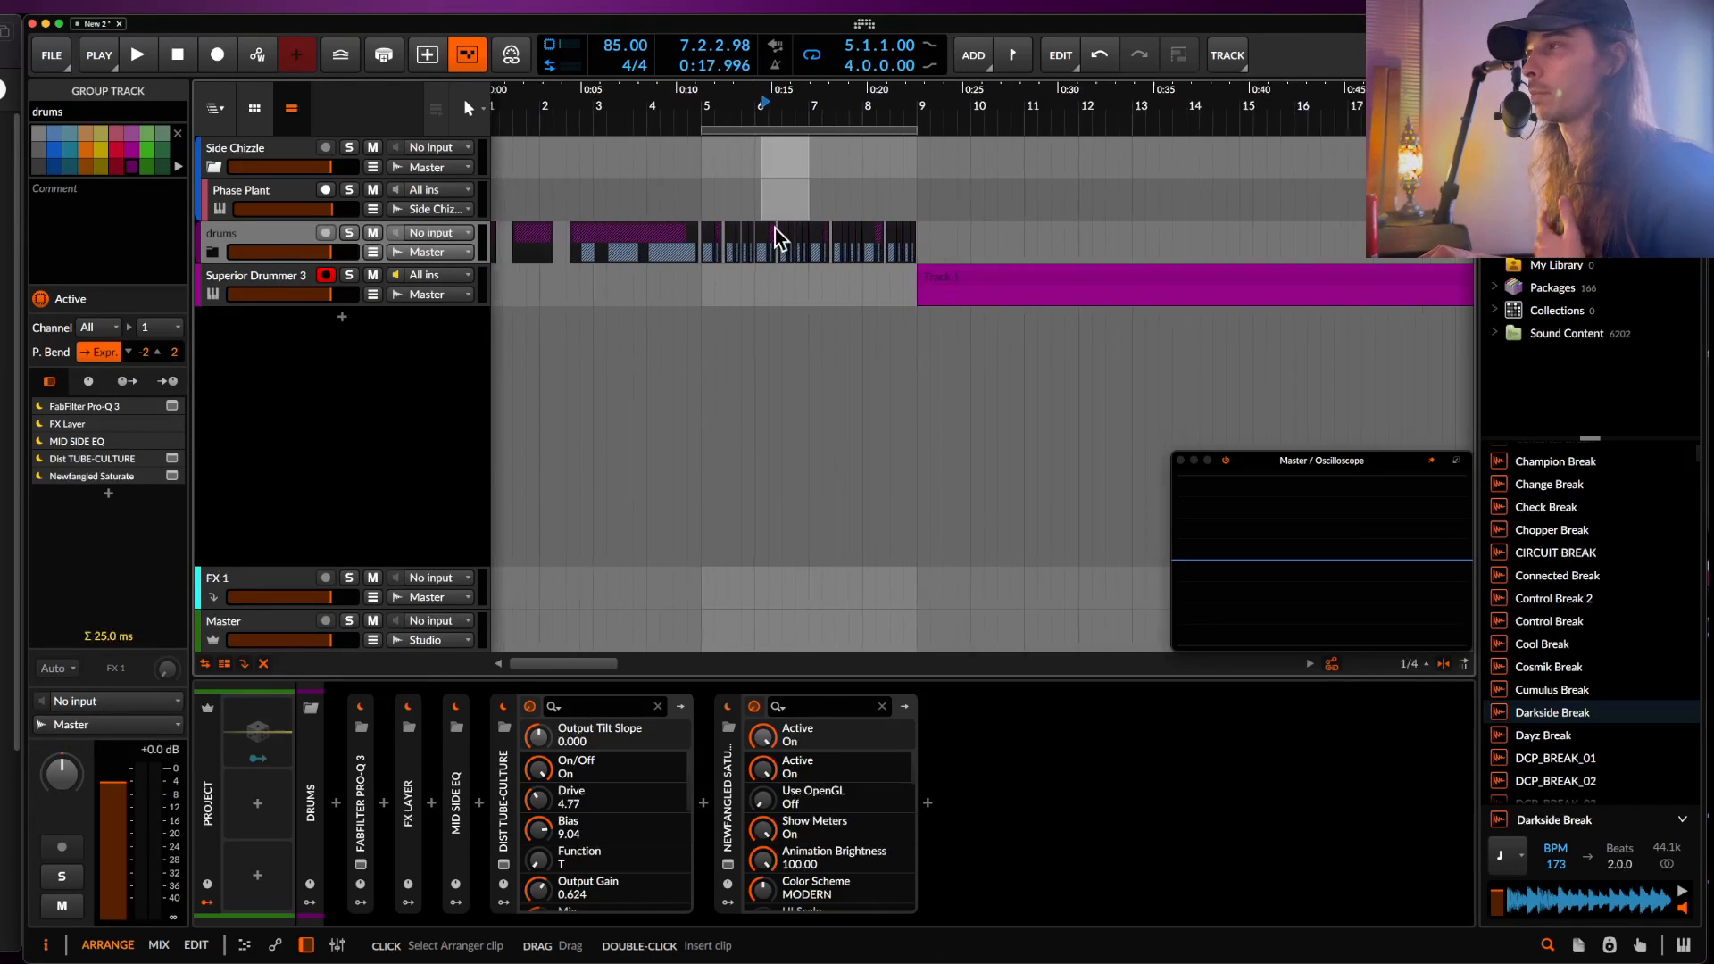
{"action": "scroll", "coordinate": [775, 228], "scroll_direction": "down", "scroll_amount": 3}
{"action": "left_click", "coordinate": [812, 284]}
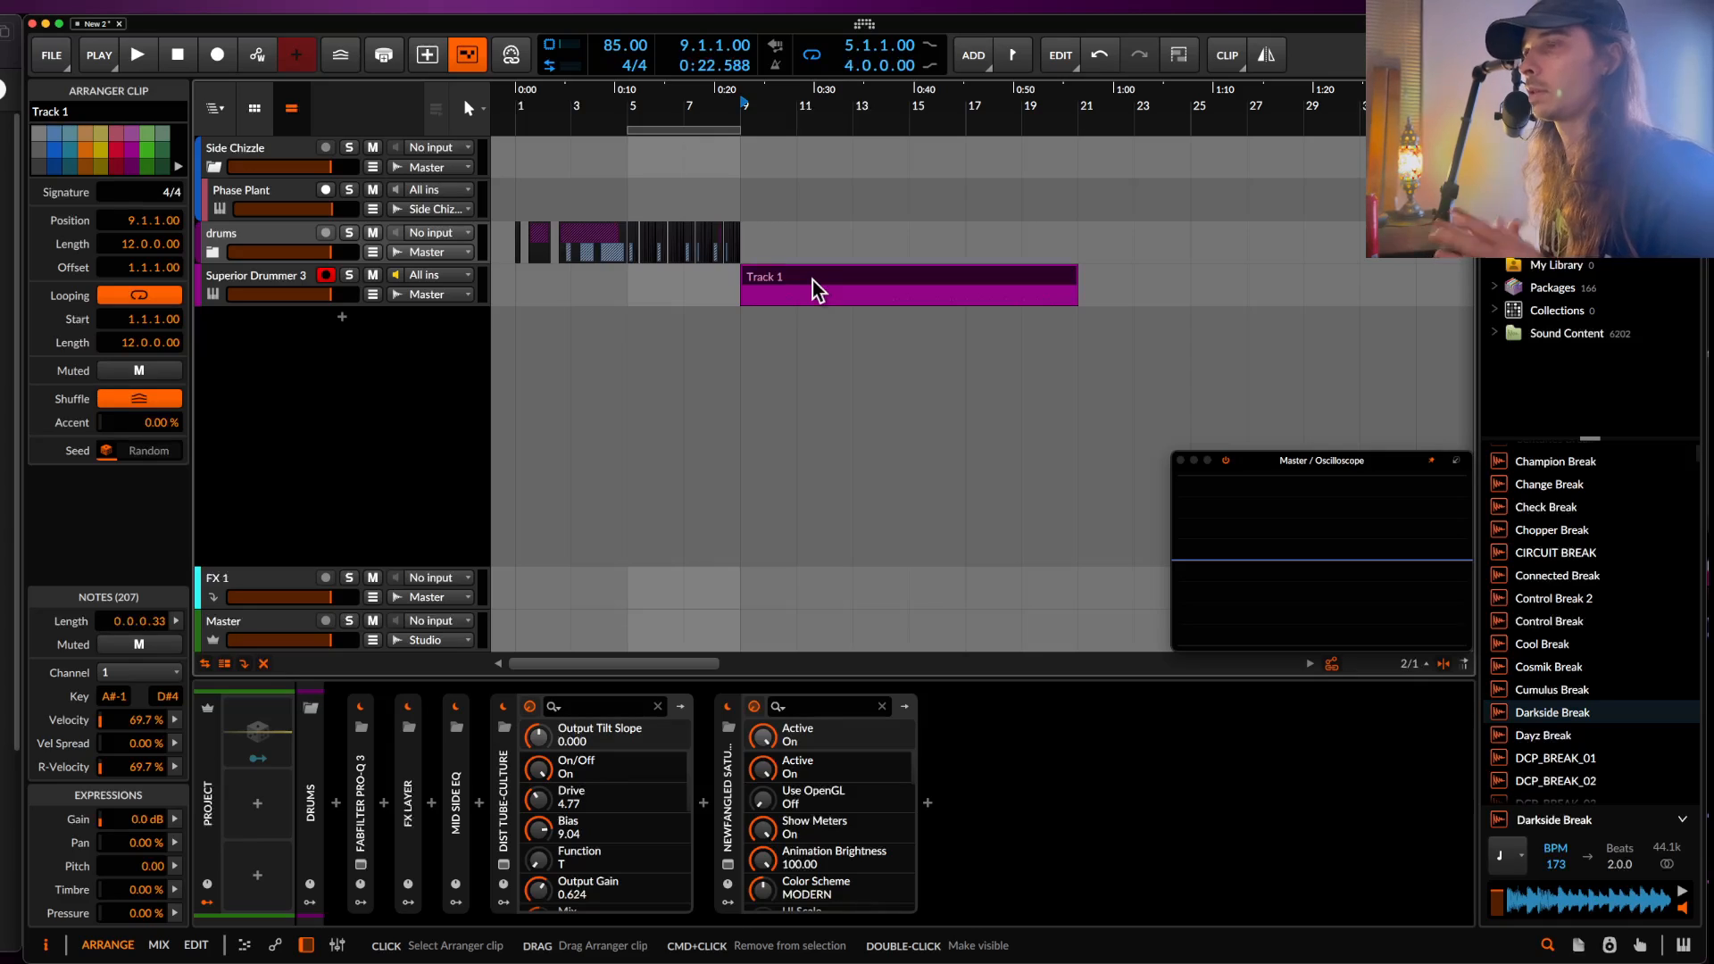
{"action": "key", "text": "super+l"}
{"action": "scroll", "coordinate": [813, 280], "scroll_direction": "up", "scroll_amount": 3}
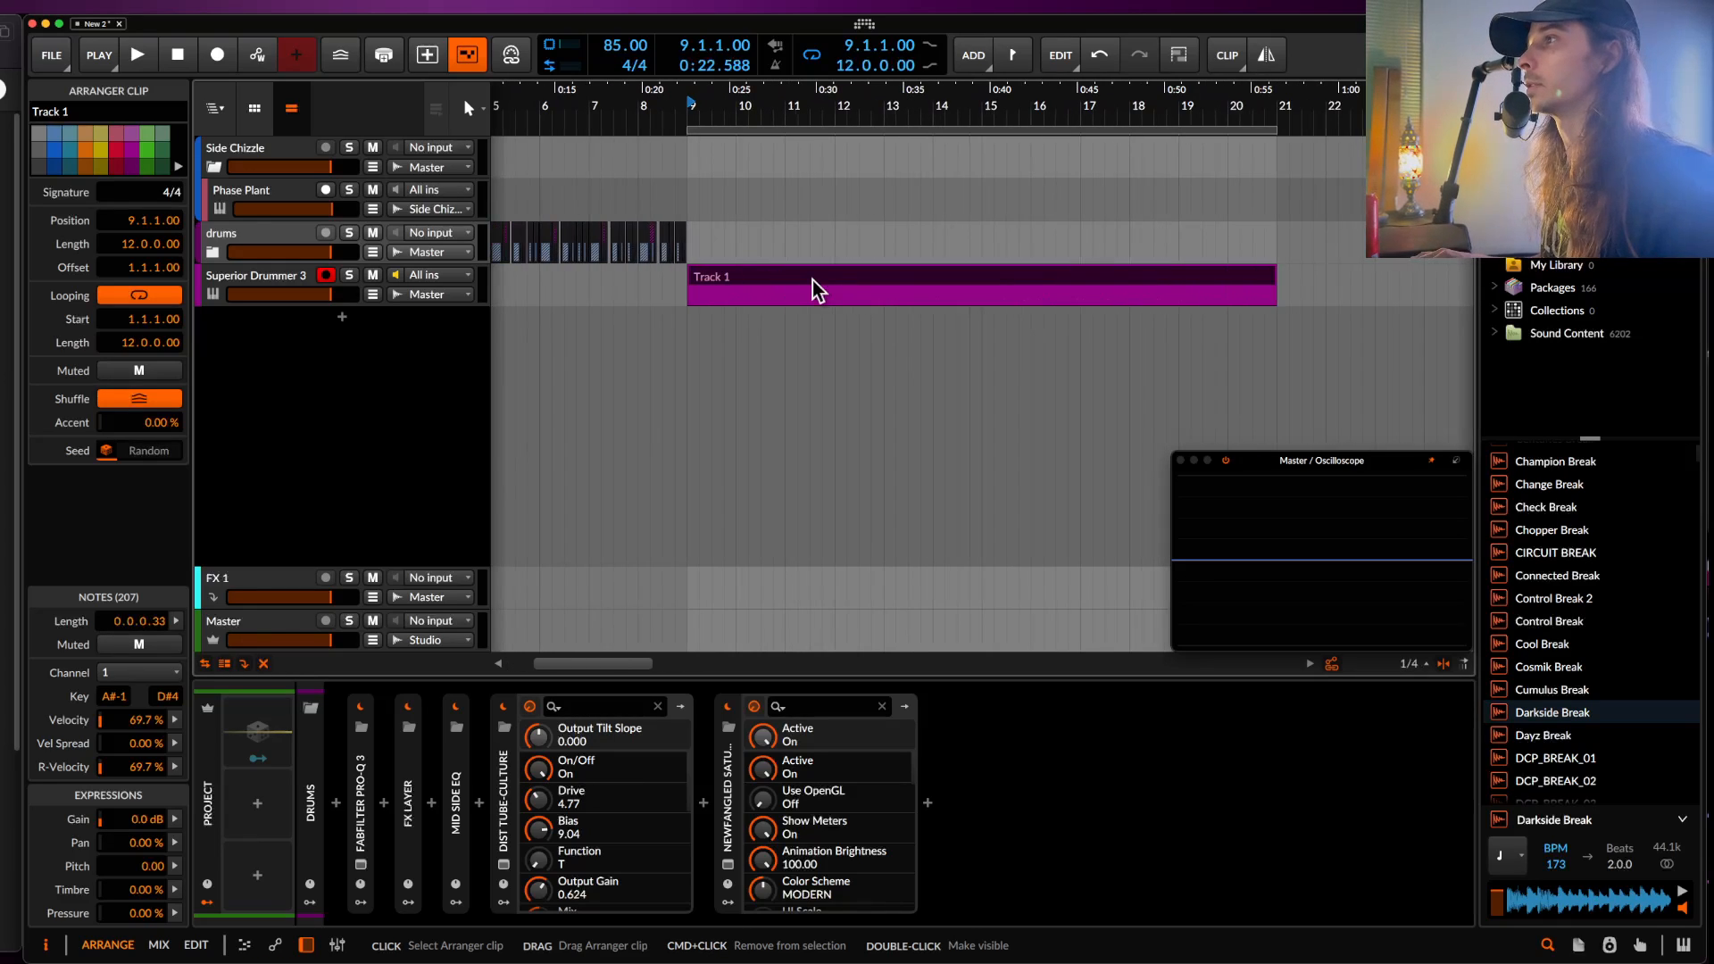
- Loop the Superior Drummer 3 clip from bar 13 to bar 21, audition it, and show that track's device chain
{"action": "left_click_drag", "start_coordinate": [884, 298], "coordinate": [1277, 298]}
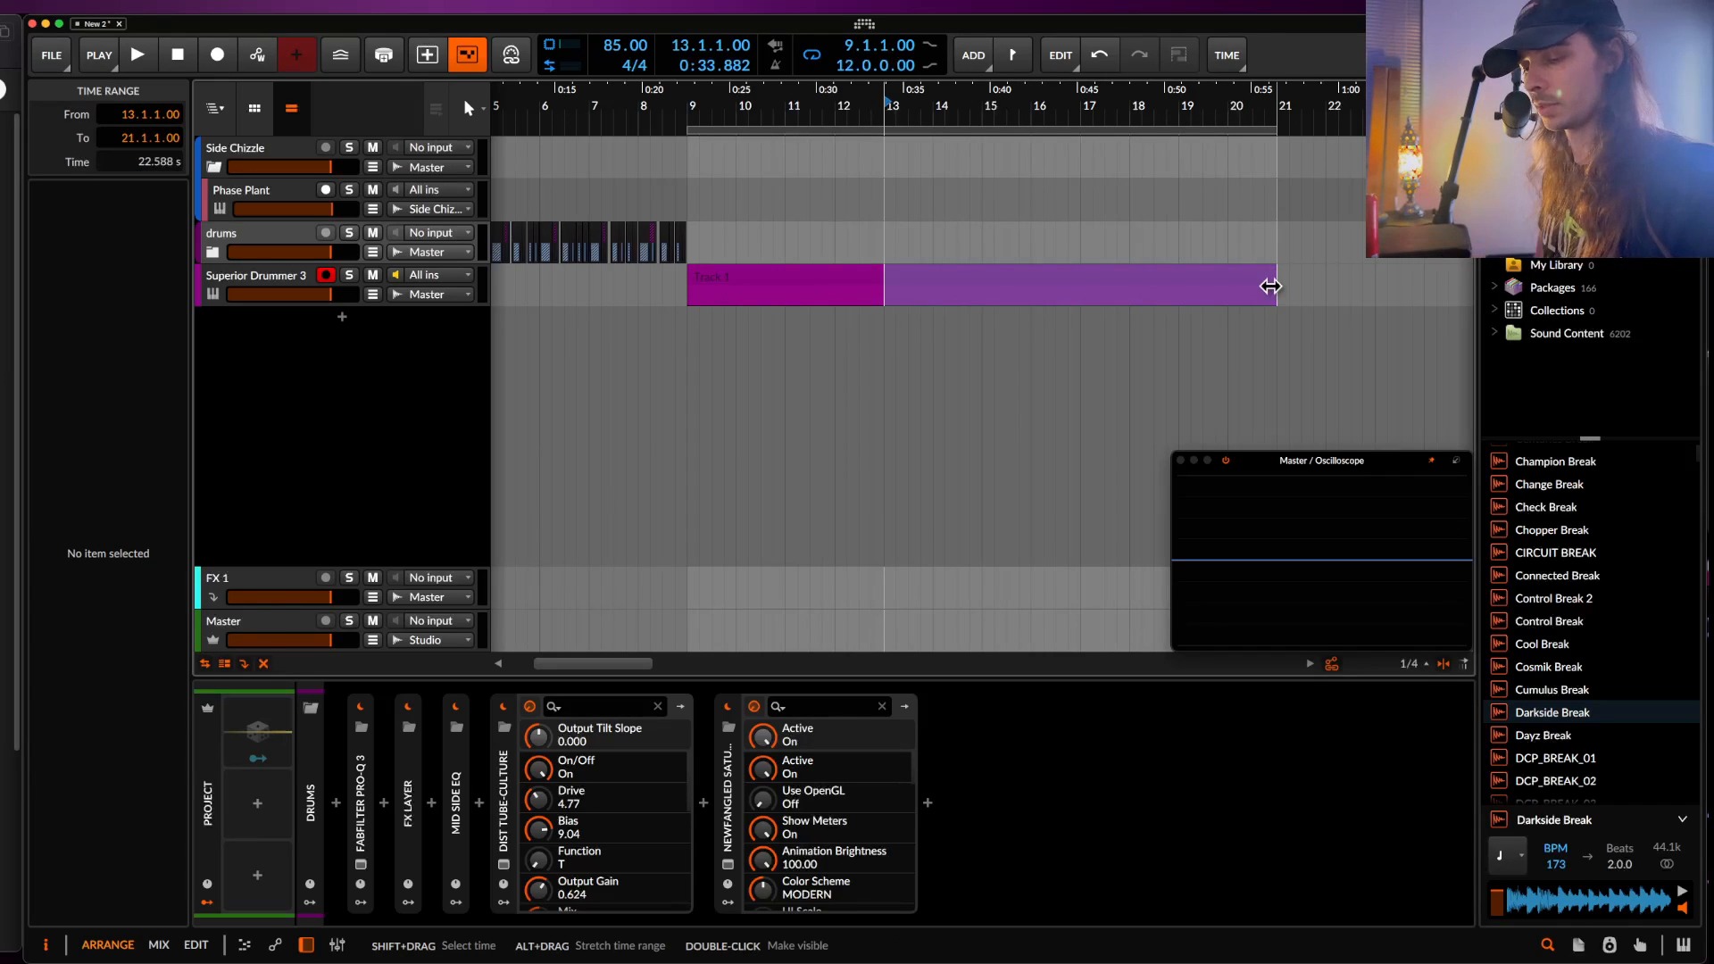
{"action": "key", "text": "super+l"}
{"action": "key", "text": "space"}
{"action": "left_click", "coordinate": [259, 278]}
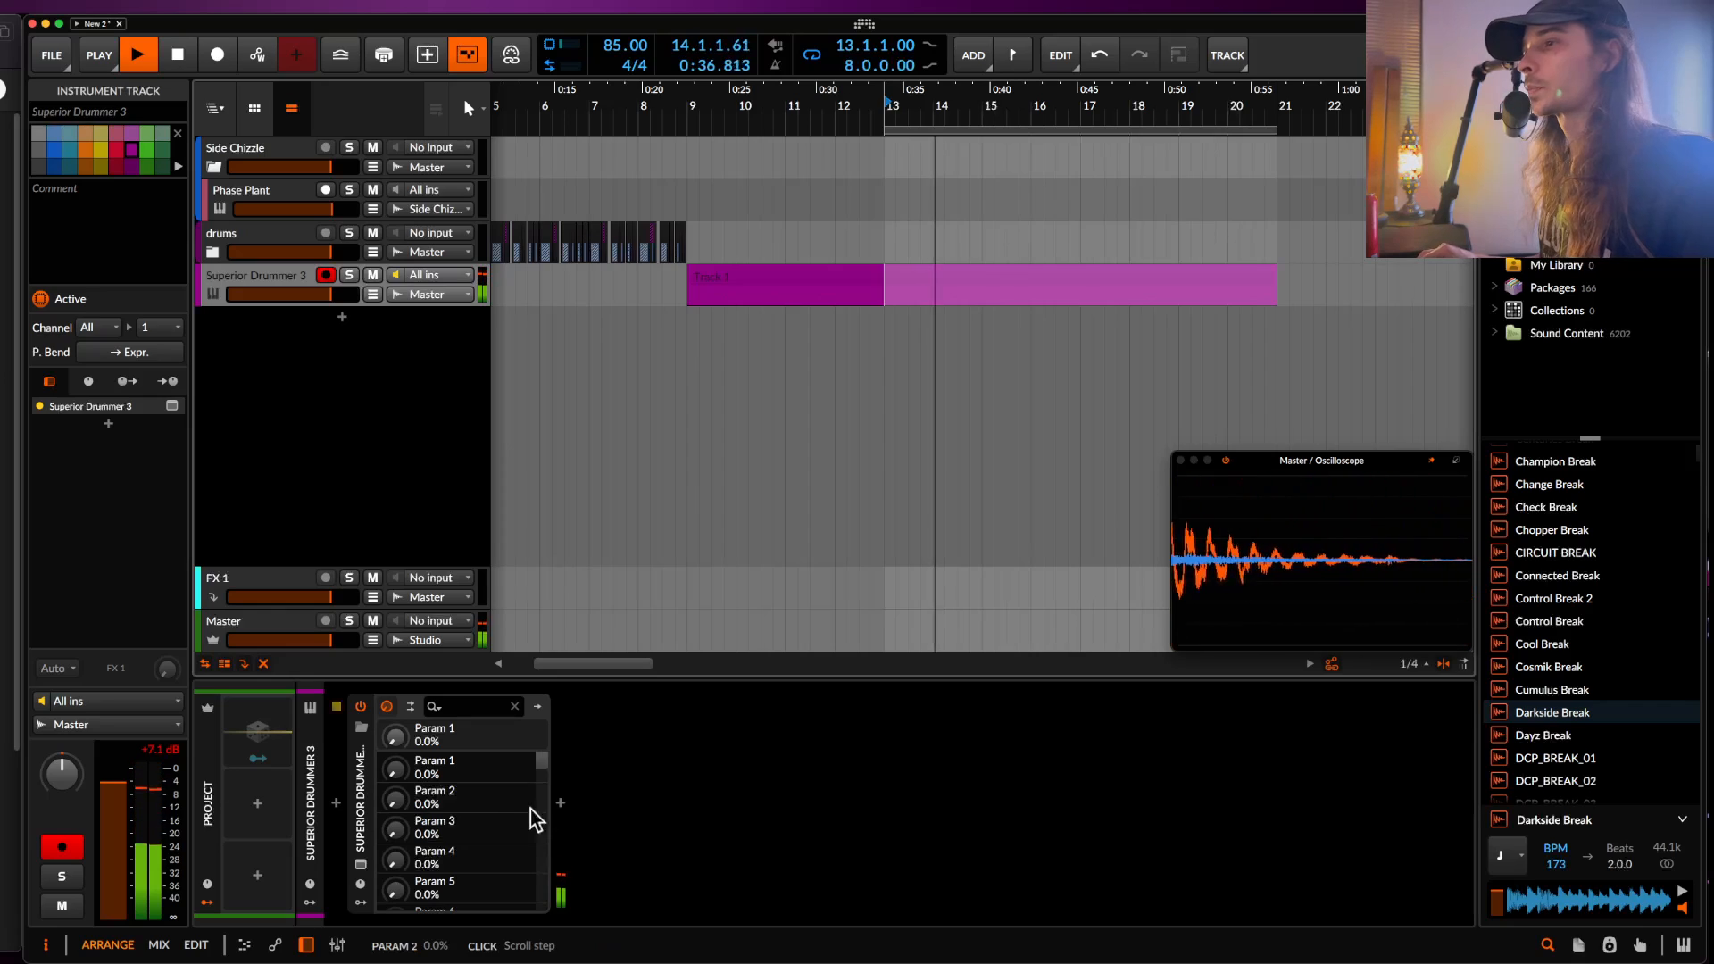
{"action": "key", "text": "space"}
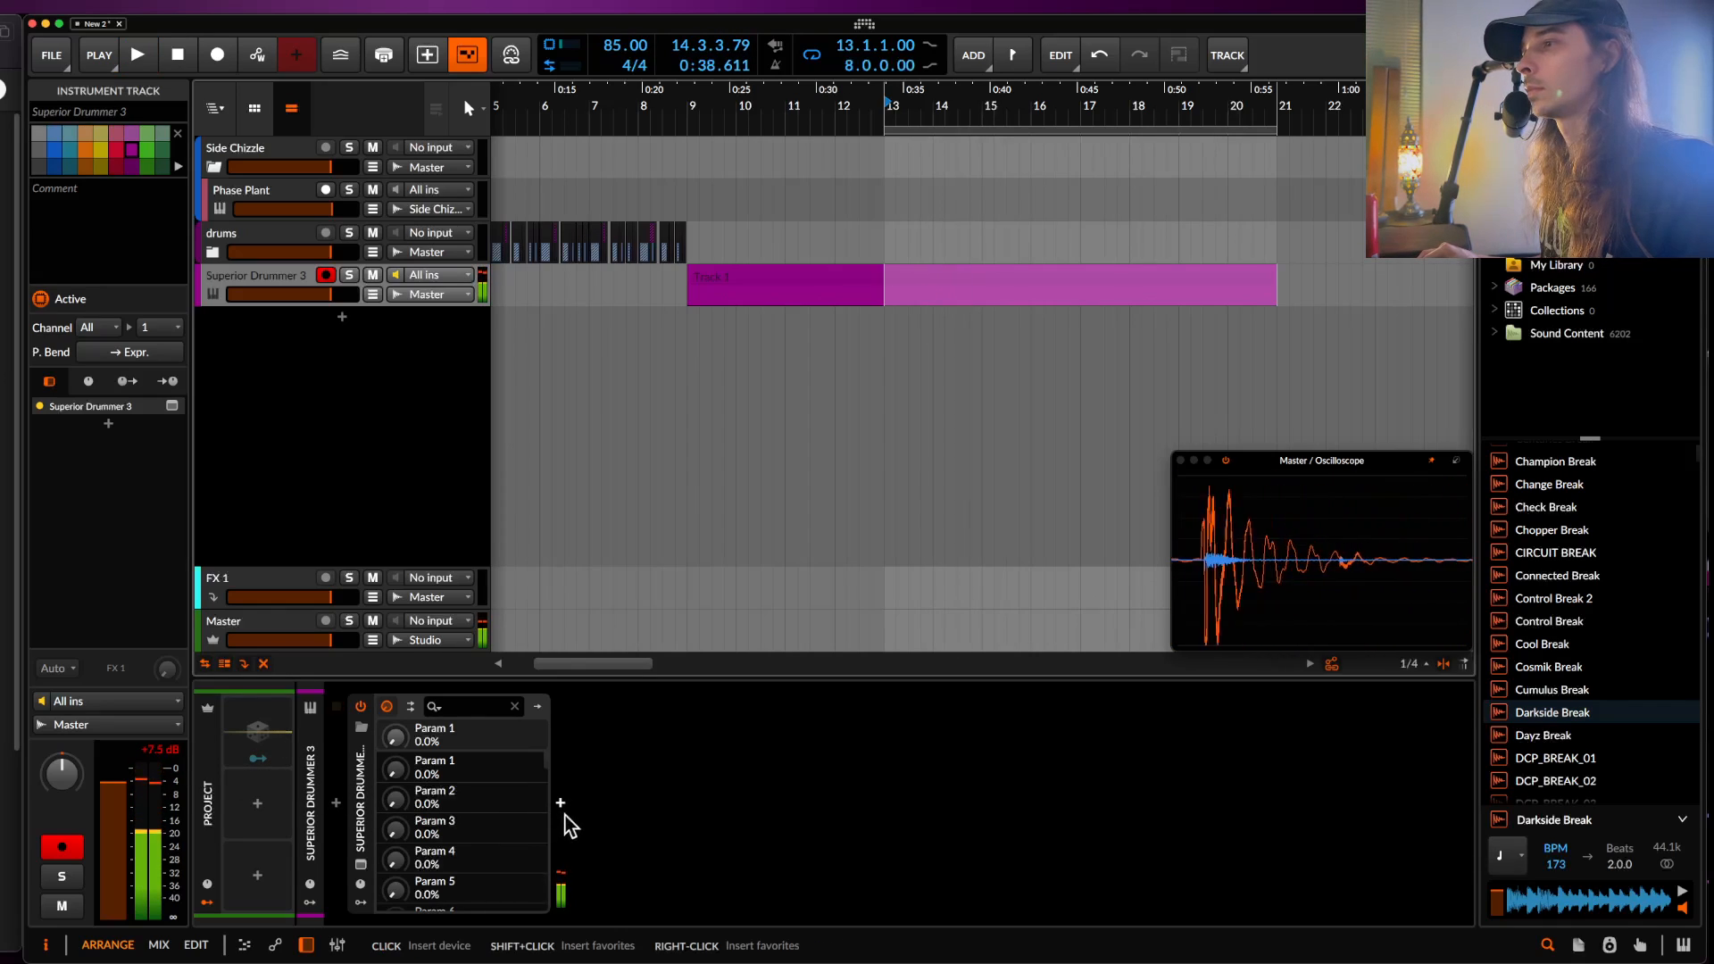
- Insert Newfangled Saturate after Superior Drummer 3, set its drive to 0.0 dB, and close its editor
{"action": "left_click", "coordinate": [561, 802]}
{"action": "type", "text": "sat"}
{"action": "left_click", "coordinate": [918, 272]}
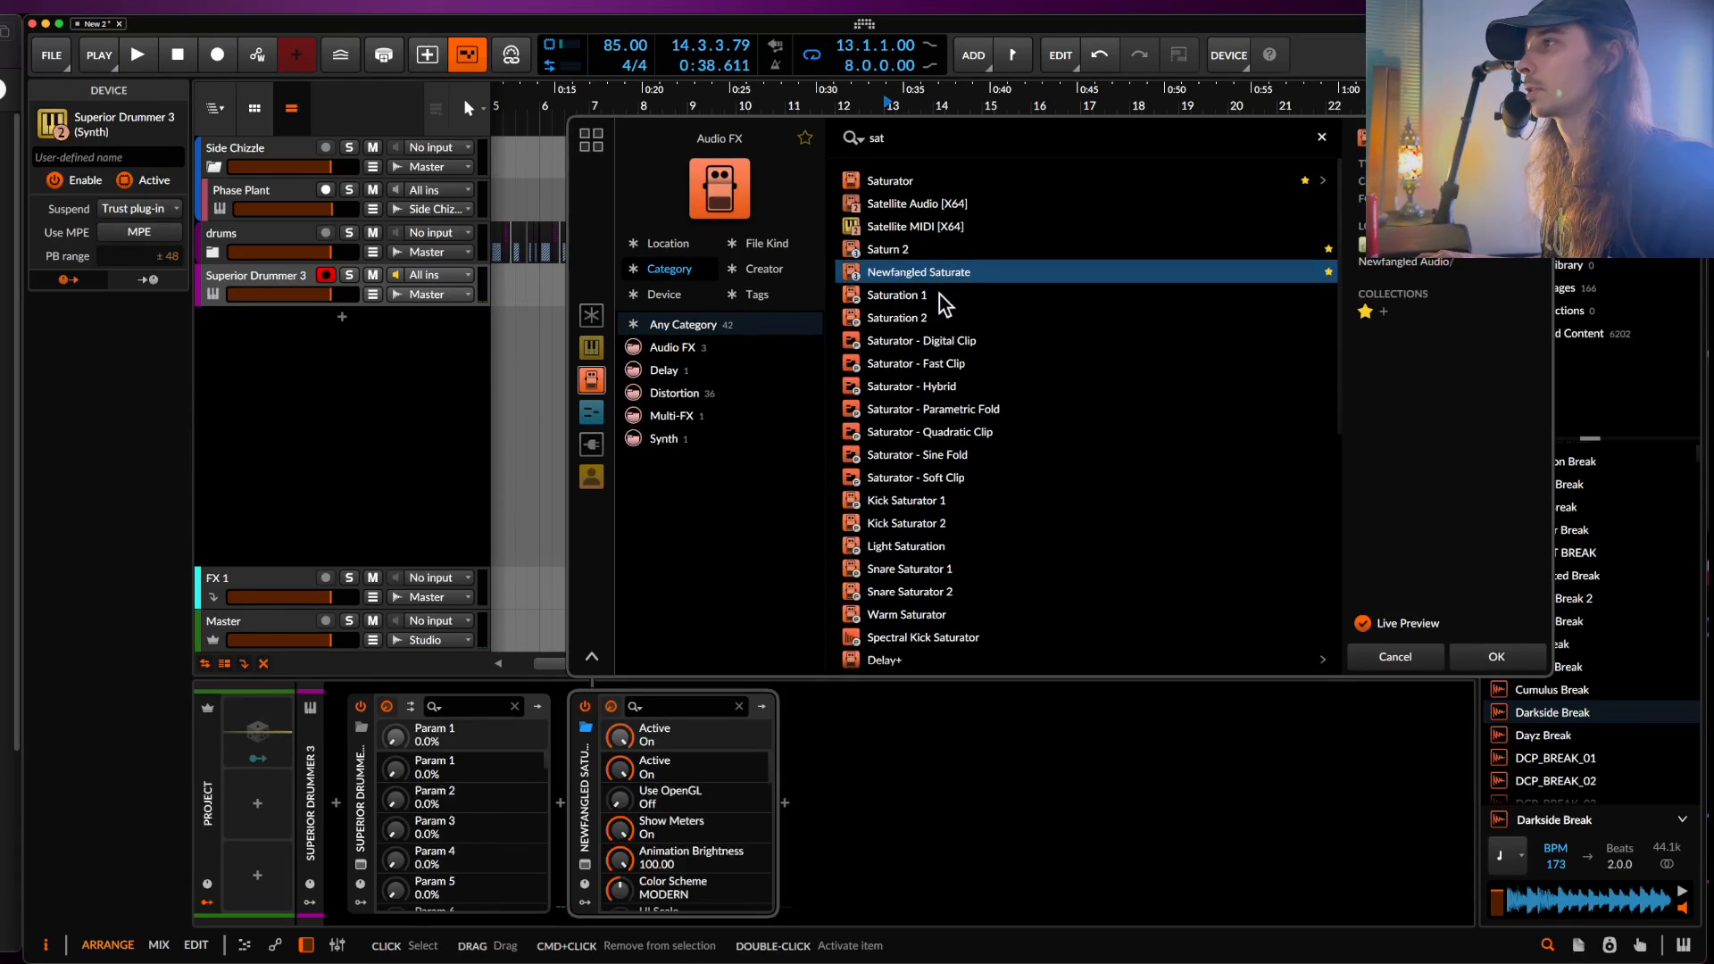
{"action": "left_click", "coordinate": [1485, 652]}
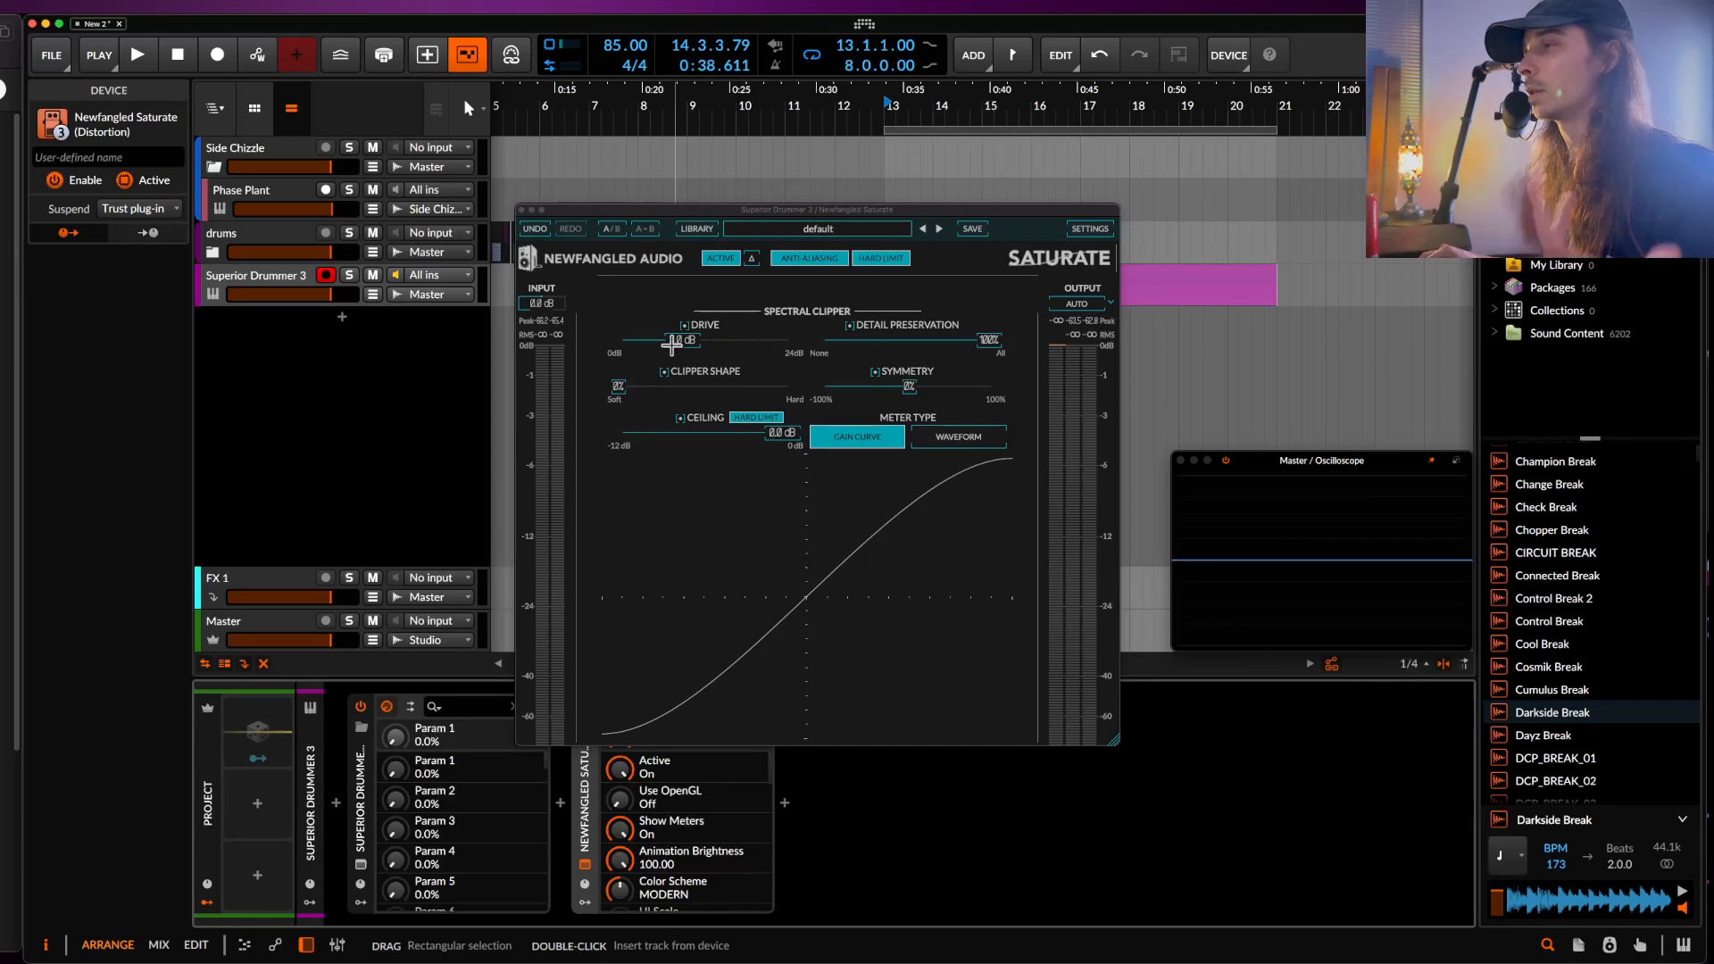
{"action": "left_click_drag", "start_coordinate": [671, 345], "coordinate": [625, 354]}
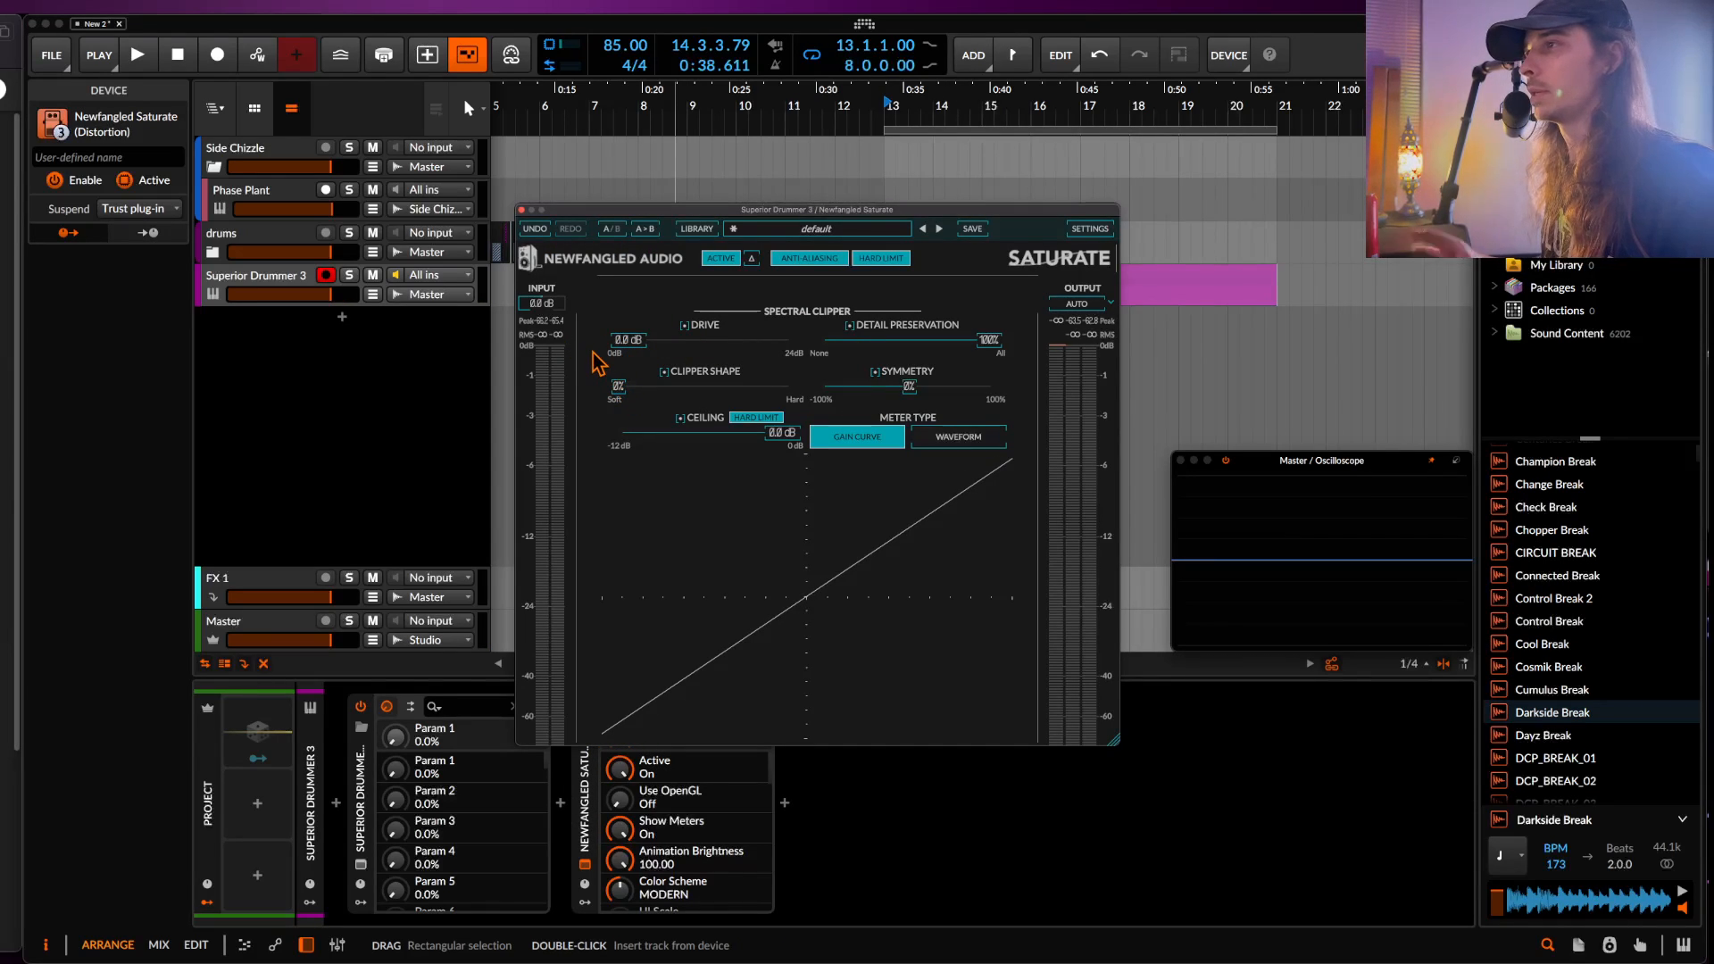
{"action": "left_click", "coordinate": [522, 211]}
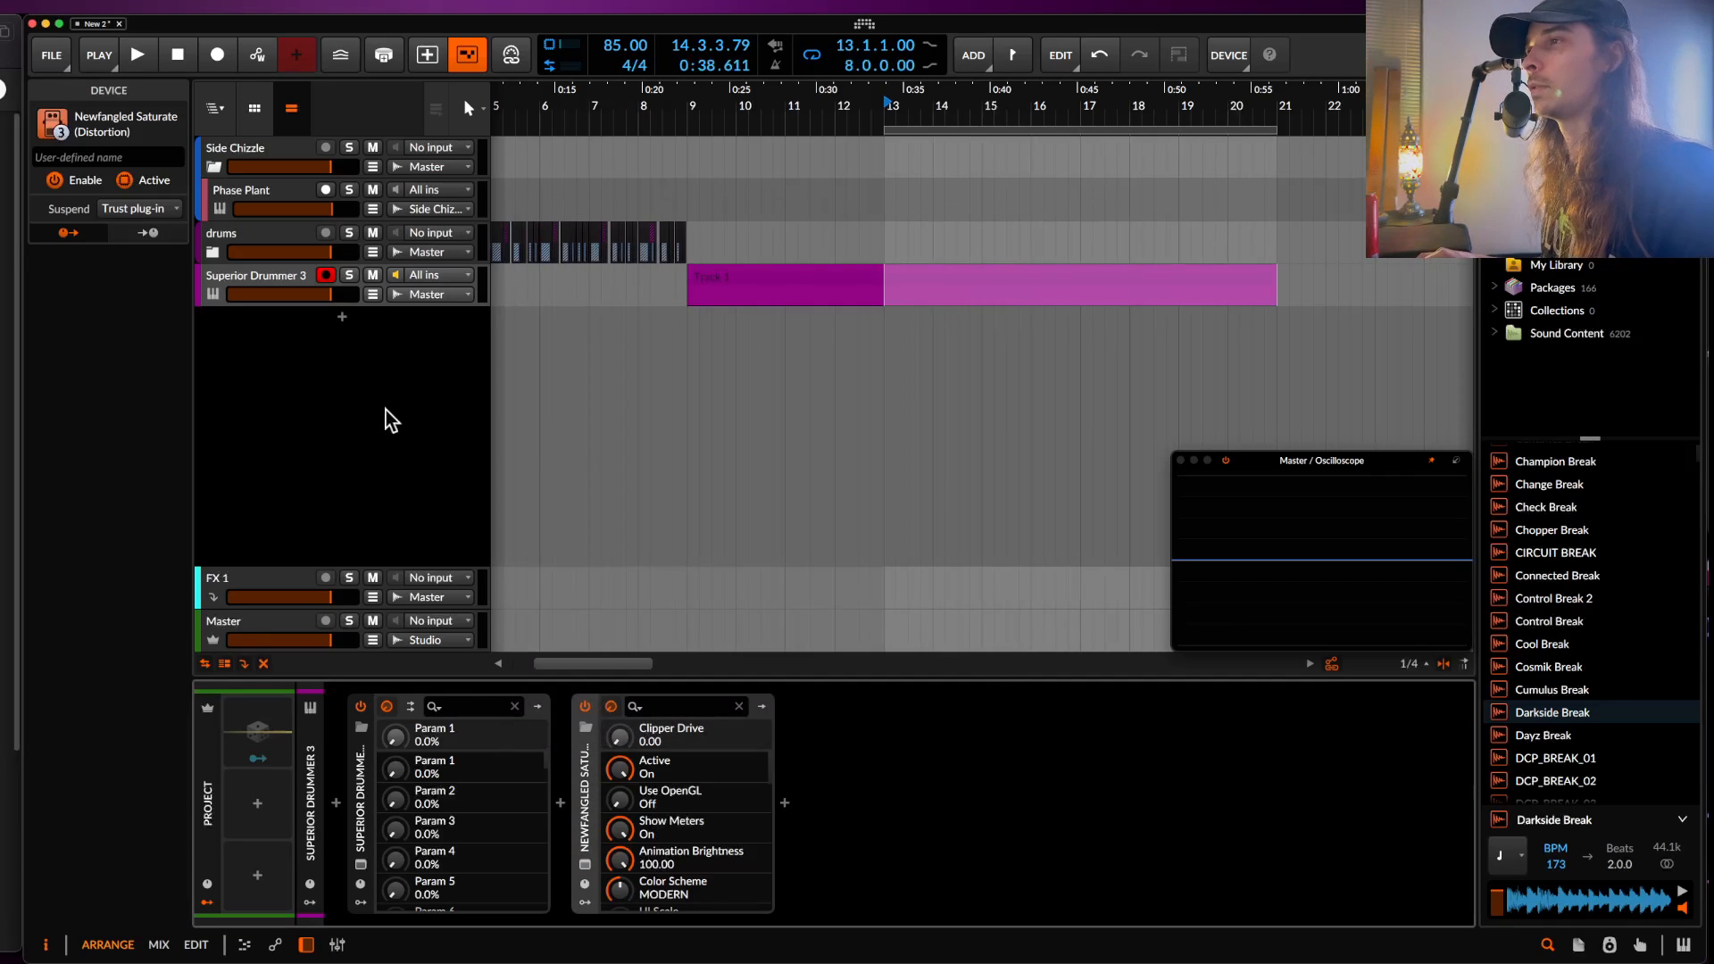
- Insert Dist TUBE-CULTURE between Superior Drummer 3 and Newfangled Saturate on the Superior Drummer 3 track
{"action": "left_click", "coordinate": [265, 296]}
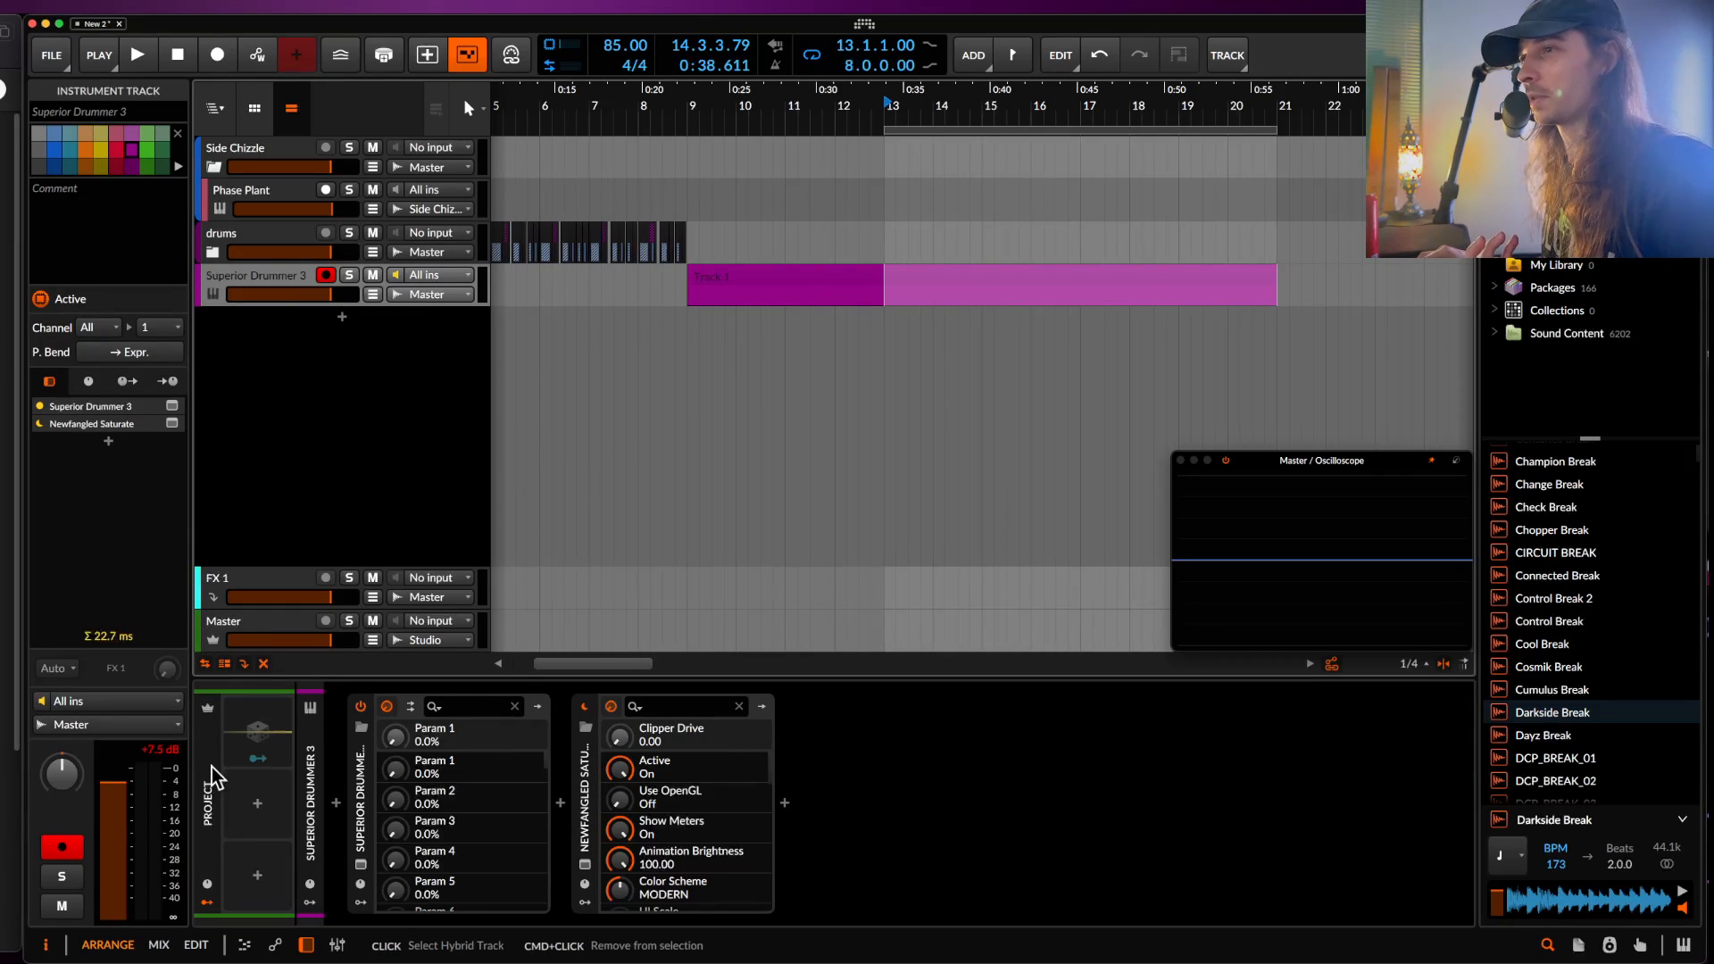
{"action": "left_click", "coordinate": [560, 802]}
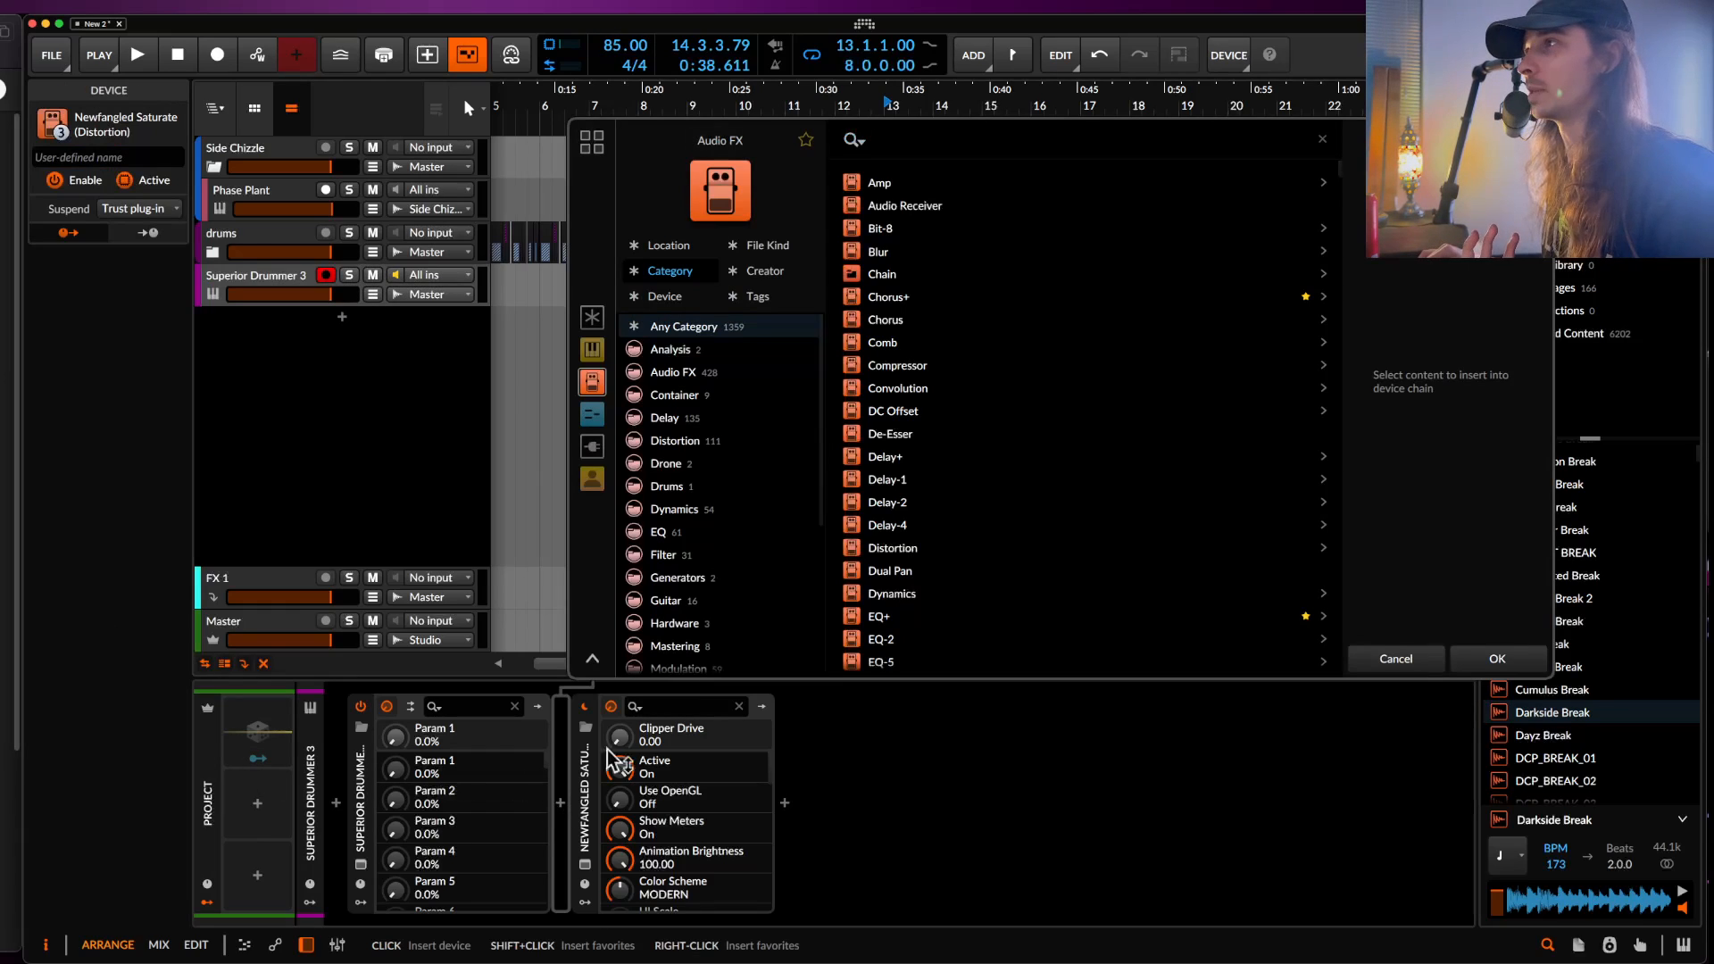
{"action": "type", "text": "dist"}
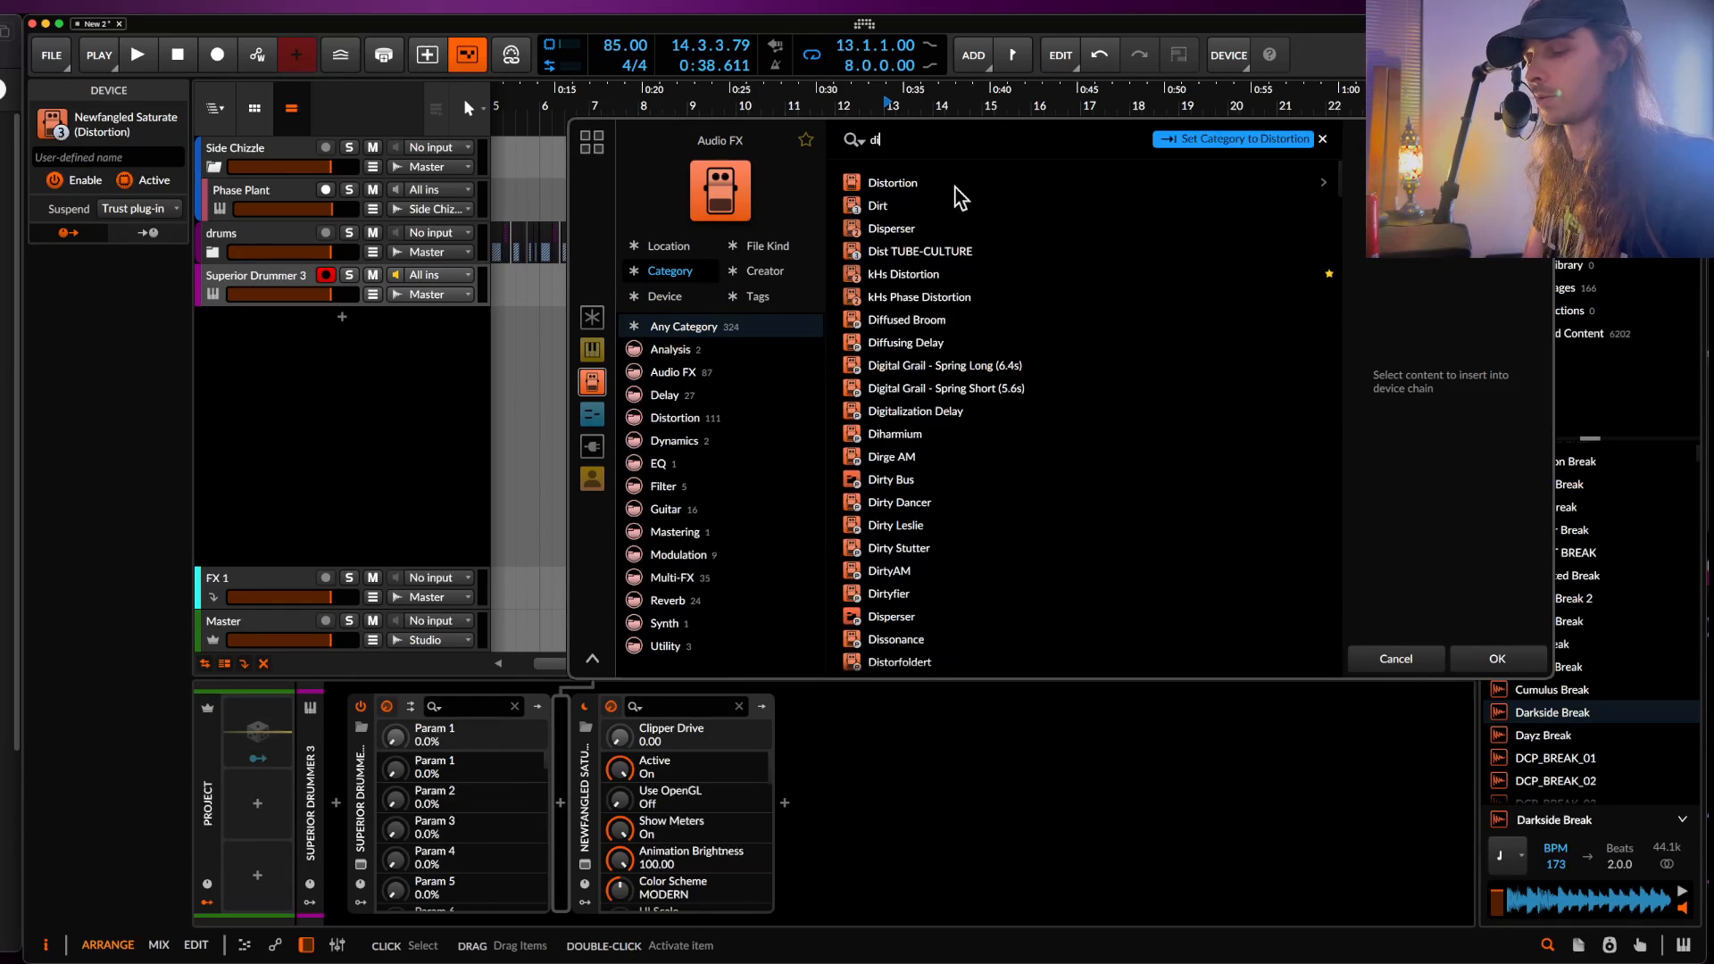
{"action": "left_click", "coordinate": [922, 204]}
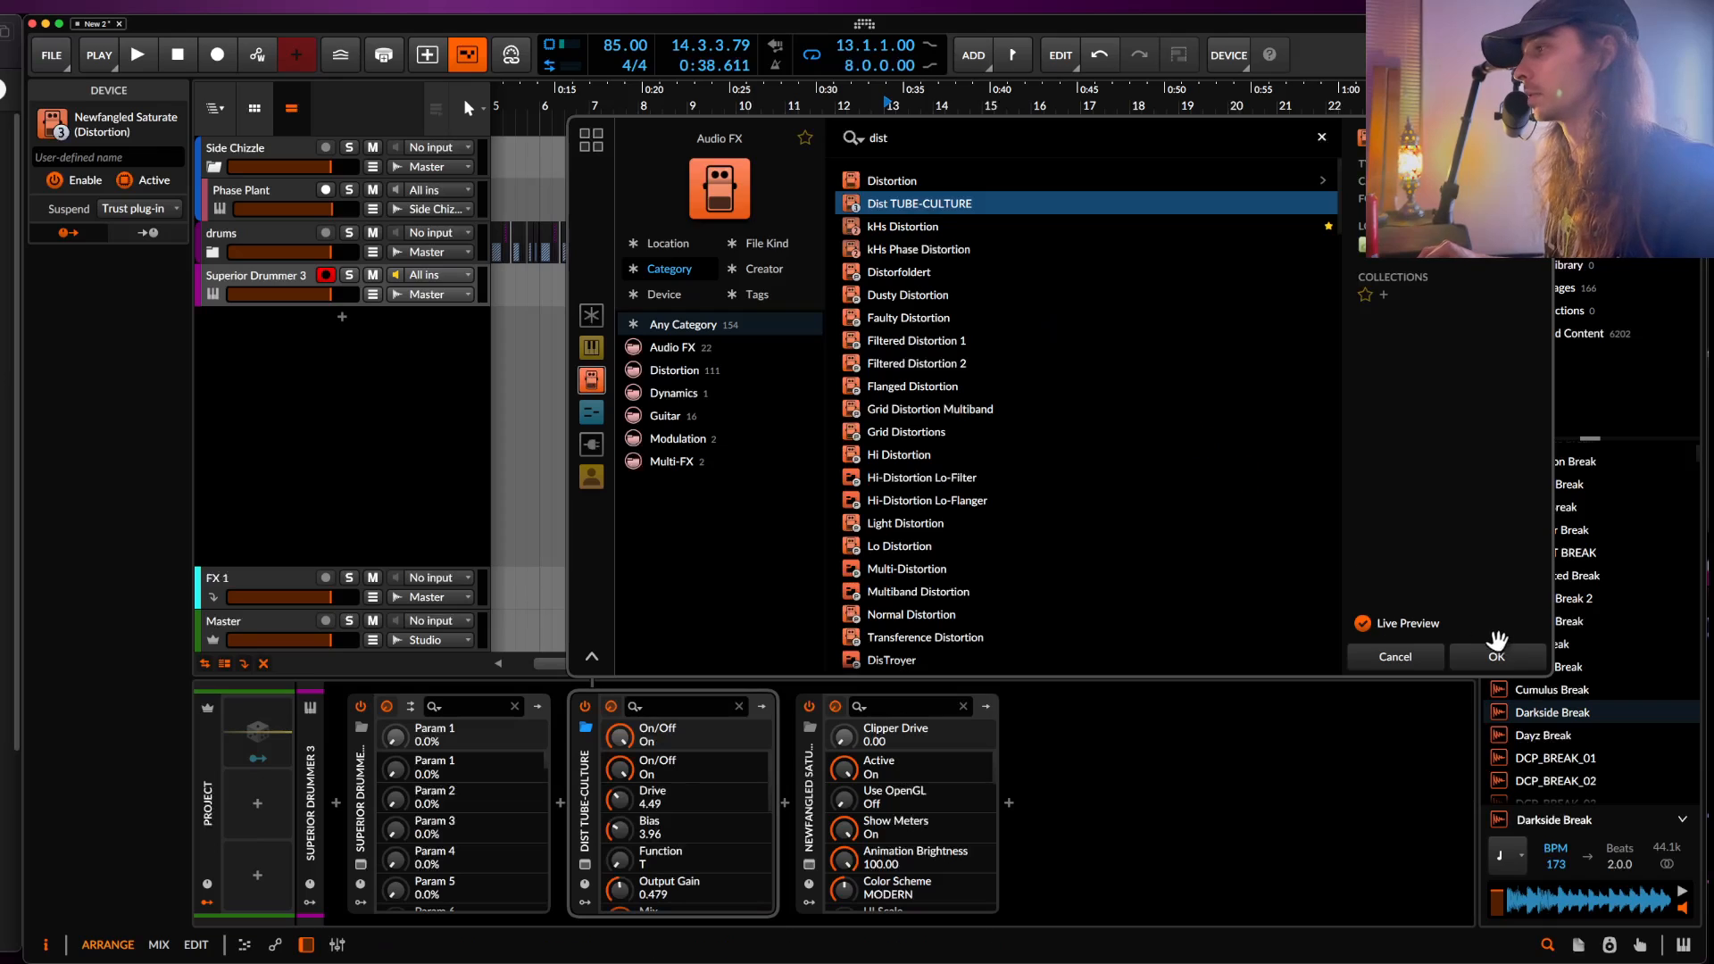
{"action": "left_click", "coordinate": [1496, 656]}
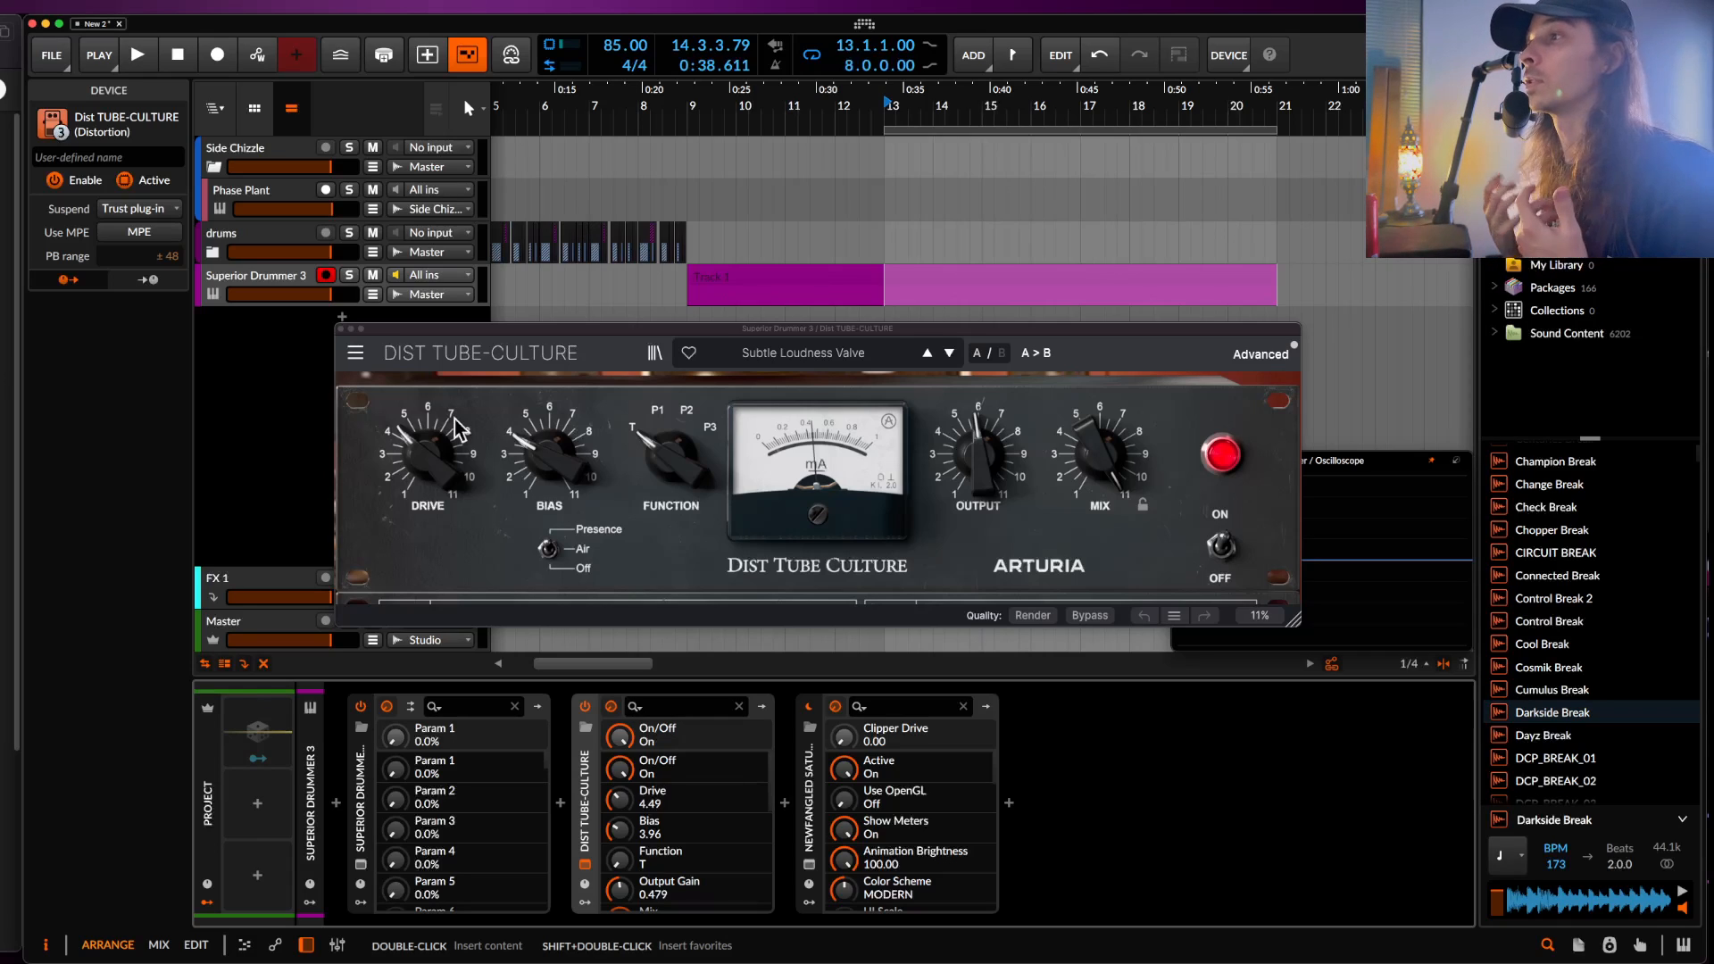
- Audition the loop with the tube distortion's drive at 8.01 and bias at 7.40, and move its editor clear of the oscilloscope
{"action": "key", "text": "space"}
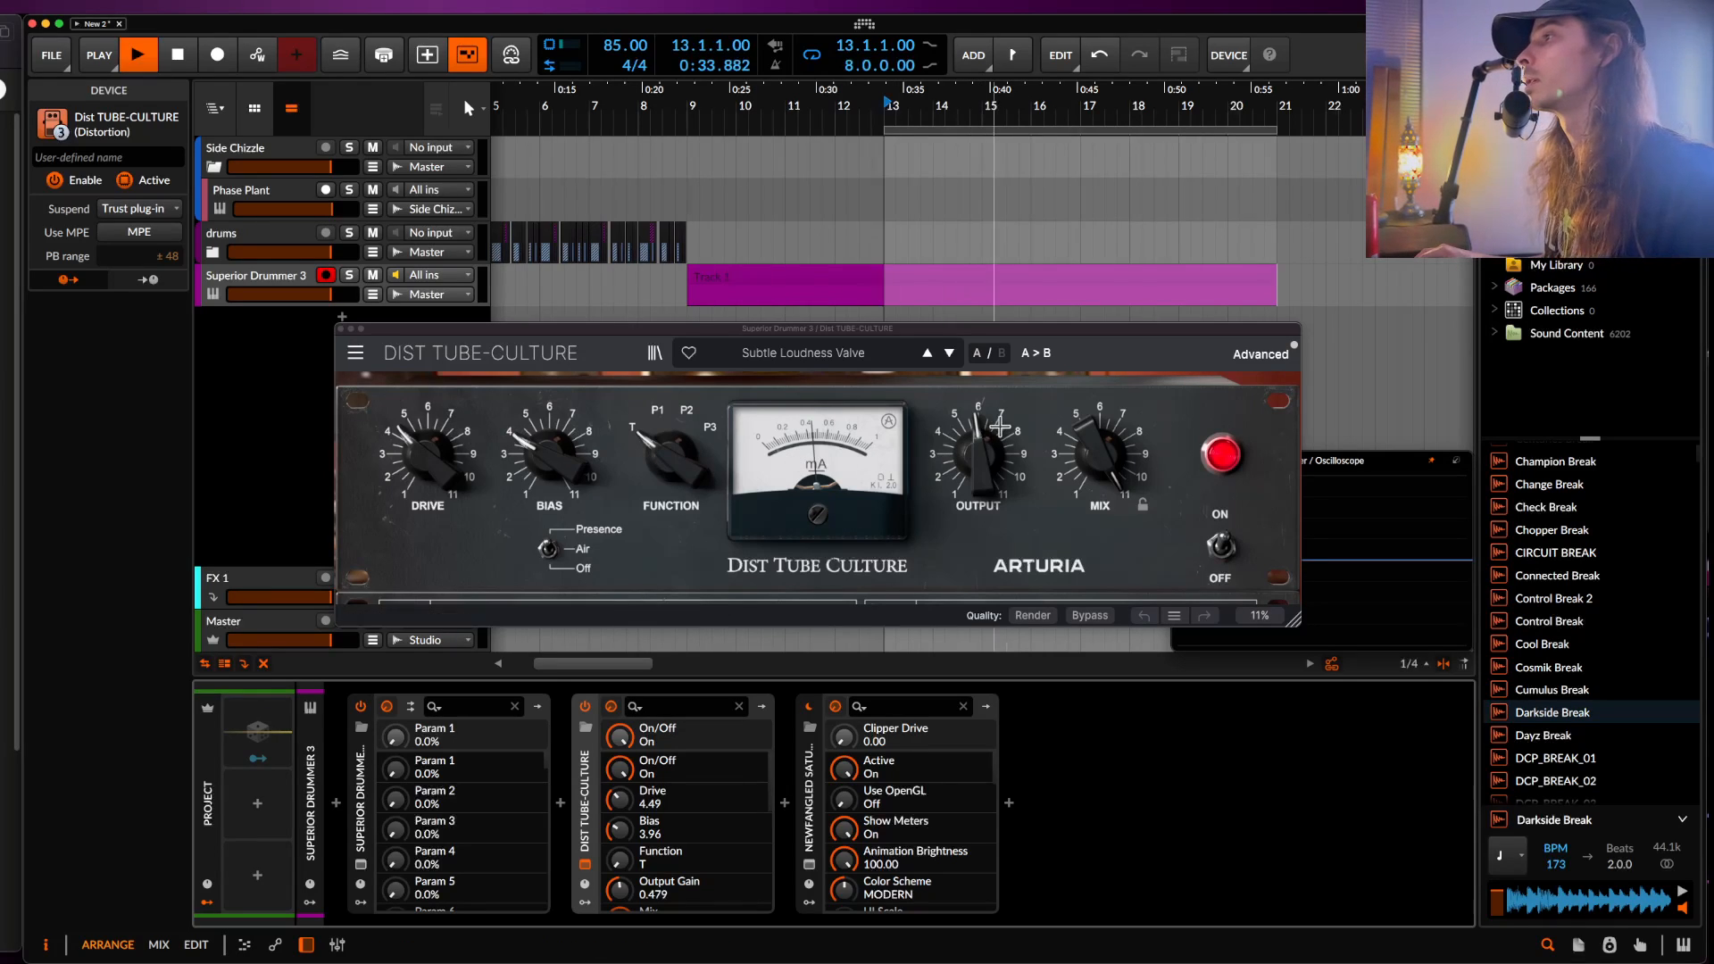
{"action": "left_click_drag", "start_coordinate": [446, 489], "coordinate": [450, 411]}
{"action": "left_click_drag", "start_coordinate": [549, 455], "coordinate": [550, 379]}
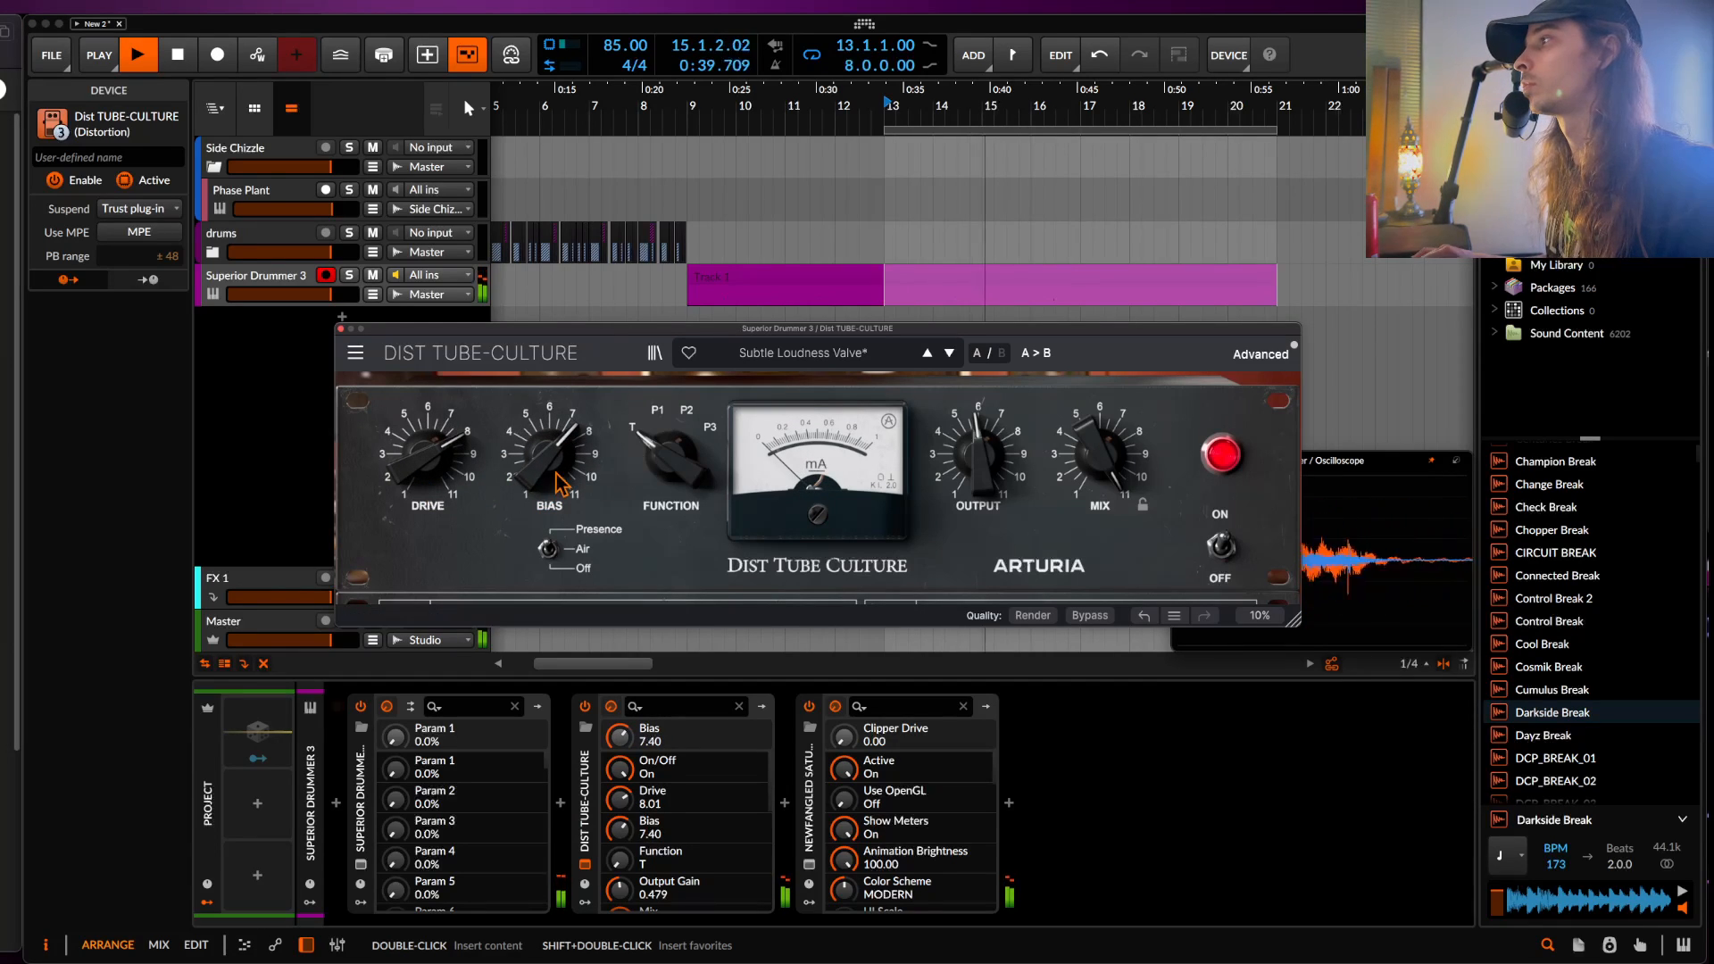
{"action": "left_click_drag", "start_coordinate": [827, 330], "coordinate": [597, 214]}
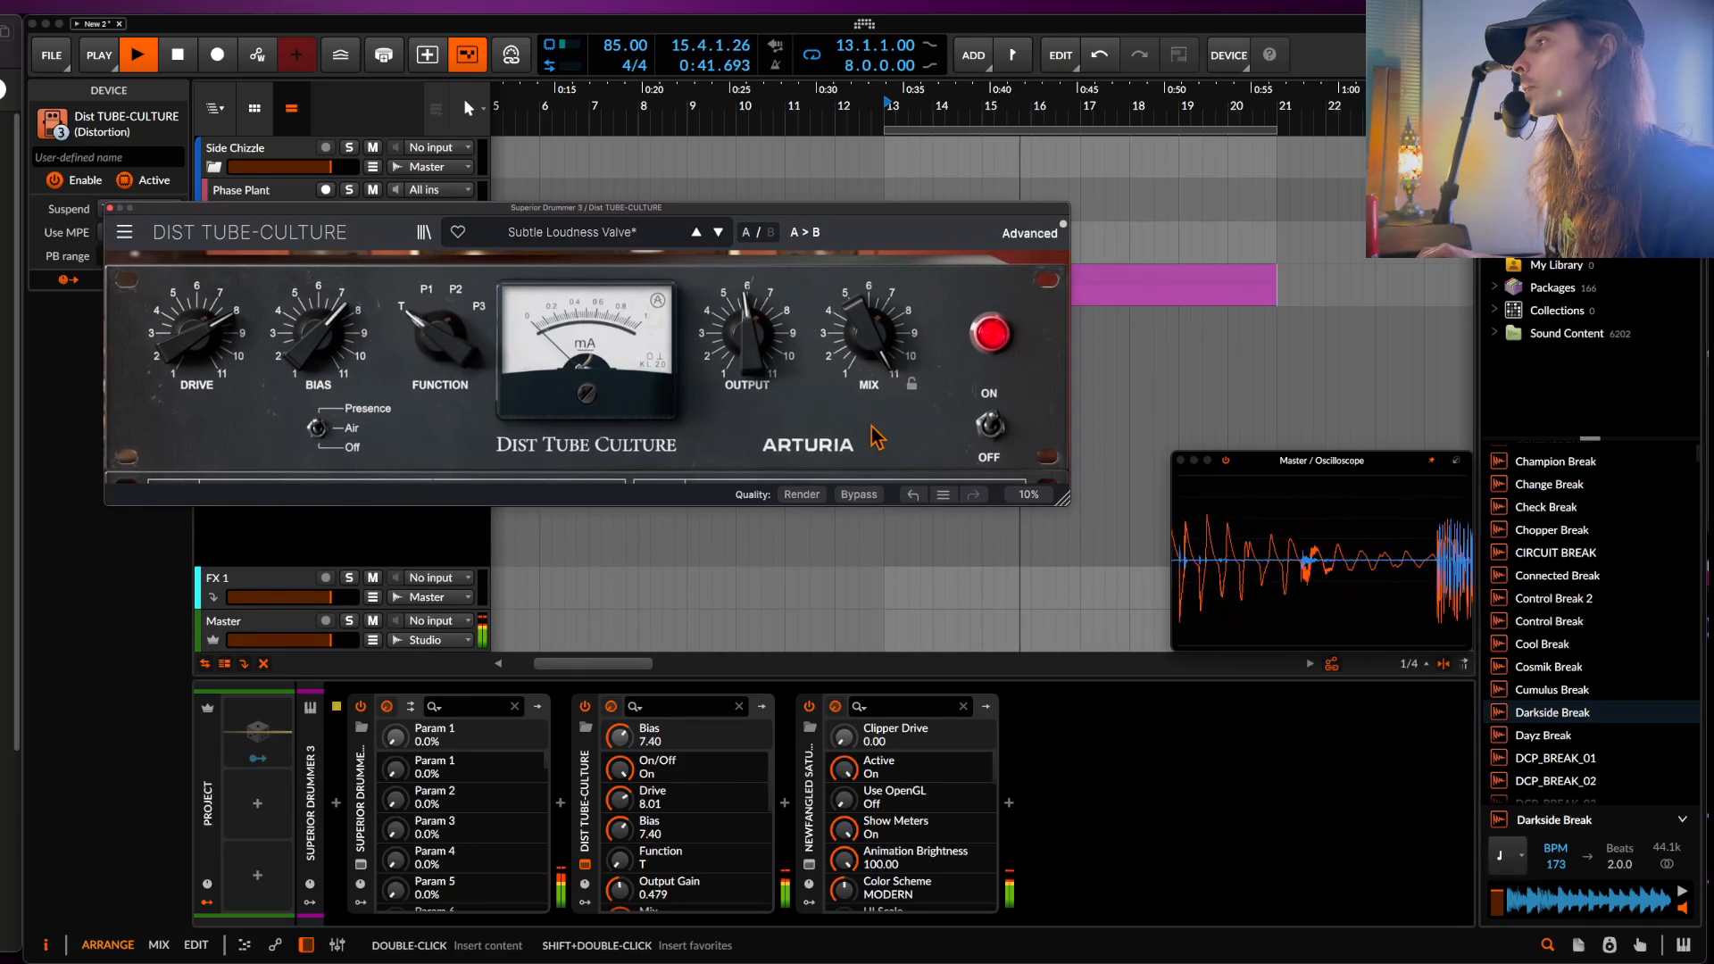
- Try function P1 with bias 4.32, drive 4.17, output gain 0.692 and Air presence, and compare the sound with the distortion bypassed
{"action": "left_click_drag", "start_coordinate": [326, 344], "coordinate": [327, 409]}
{"action": "left_click_drag", "start_coordinate": [433, 350], "coordinate": [433, 334]}
{"action": "left_click_drag", "start_coordinate": [195, 337], "coordinate": [194, 399]}
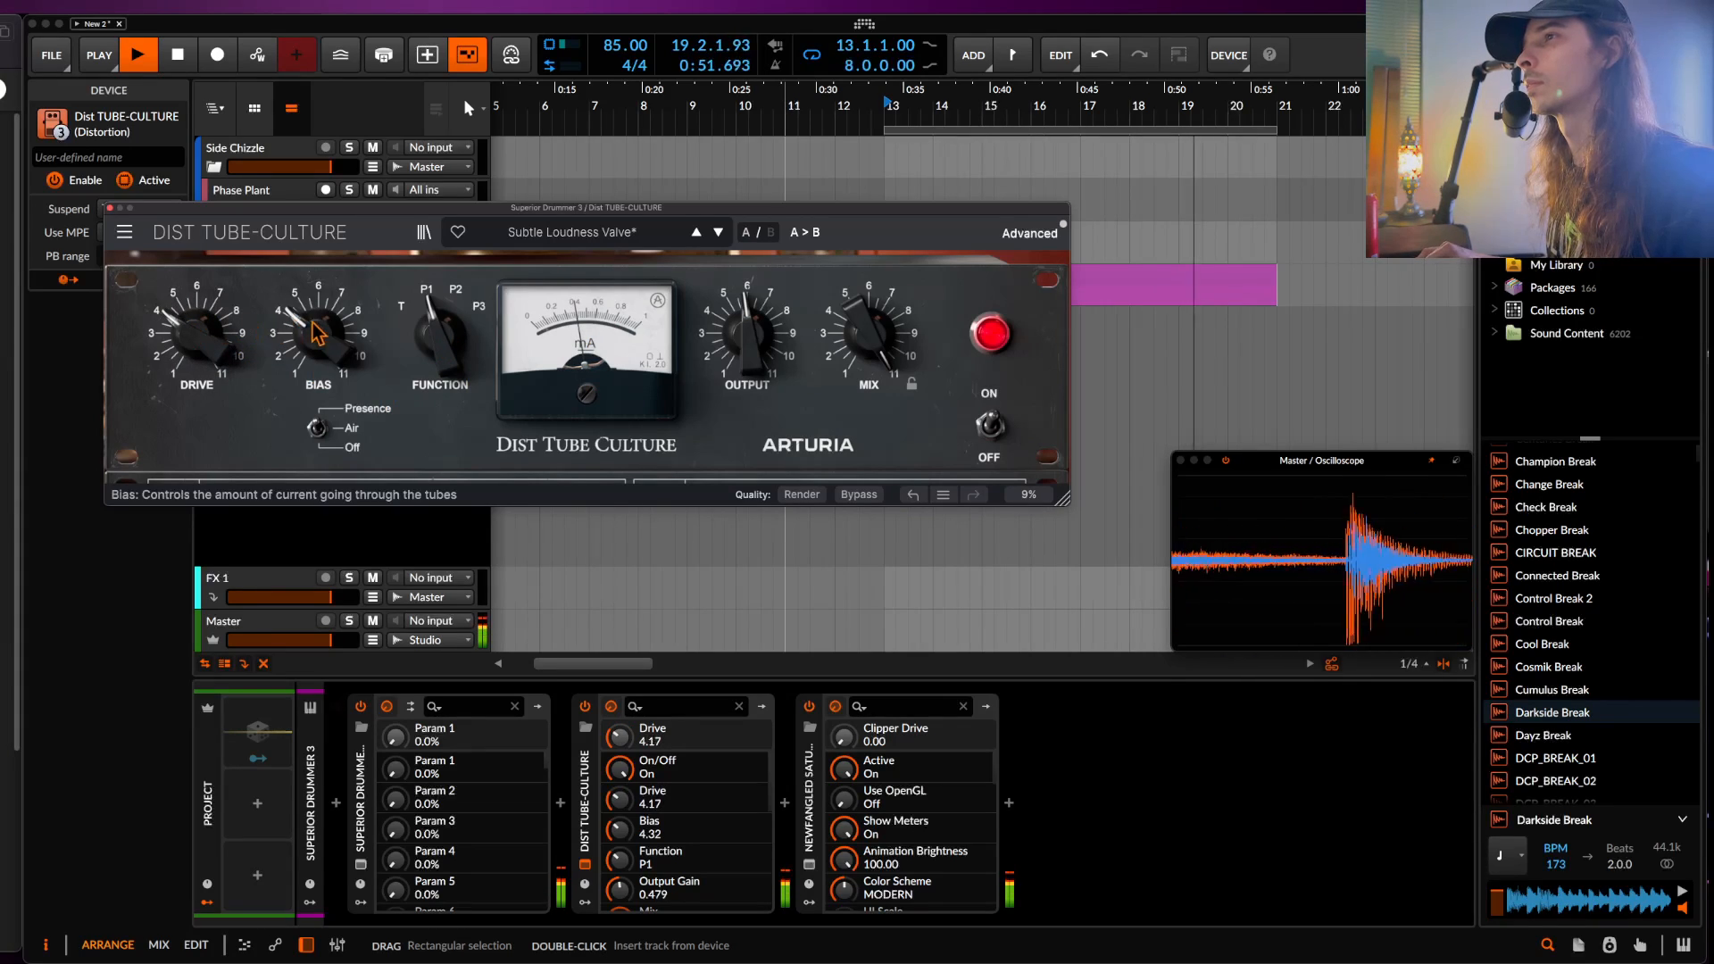
{"action": "left_click_drag", "start_coordinate": [748, 353], "coordinate": [748, 352]}
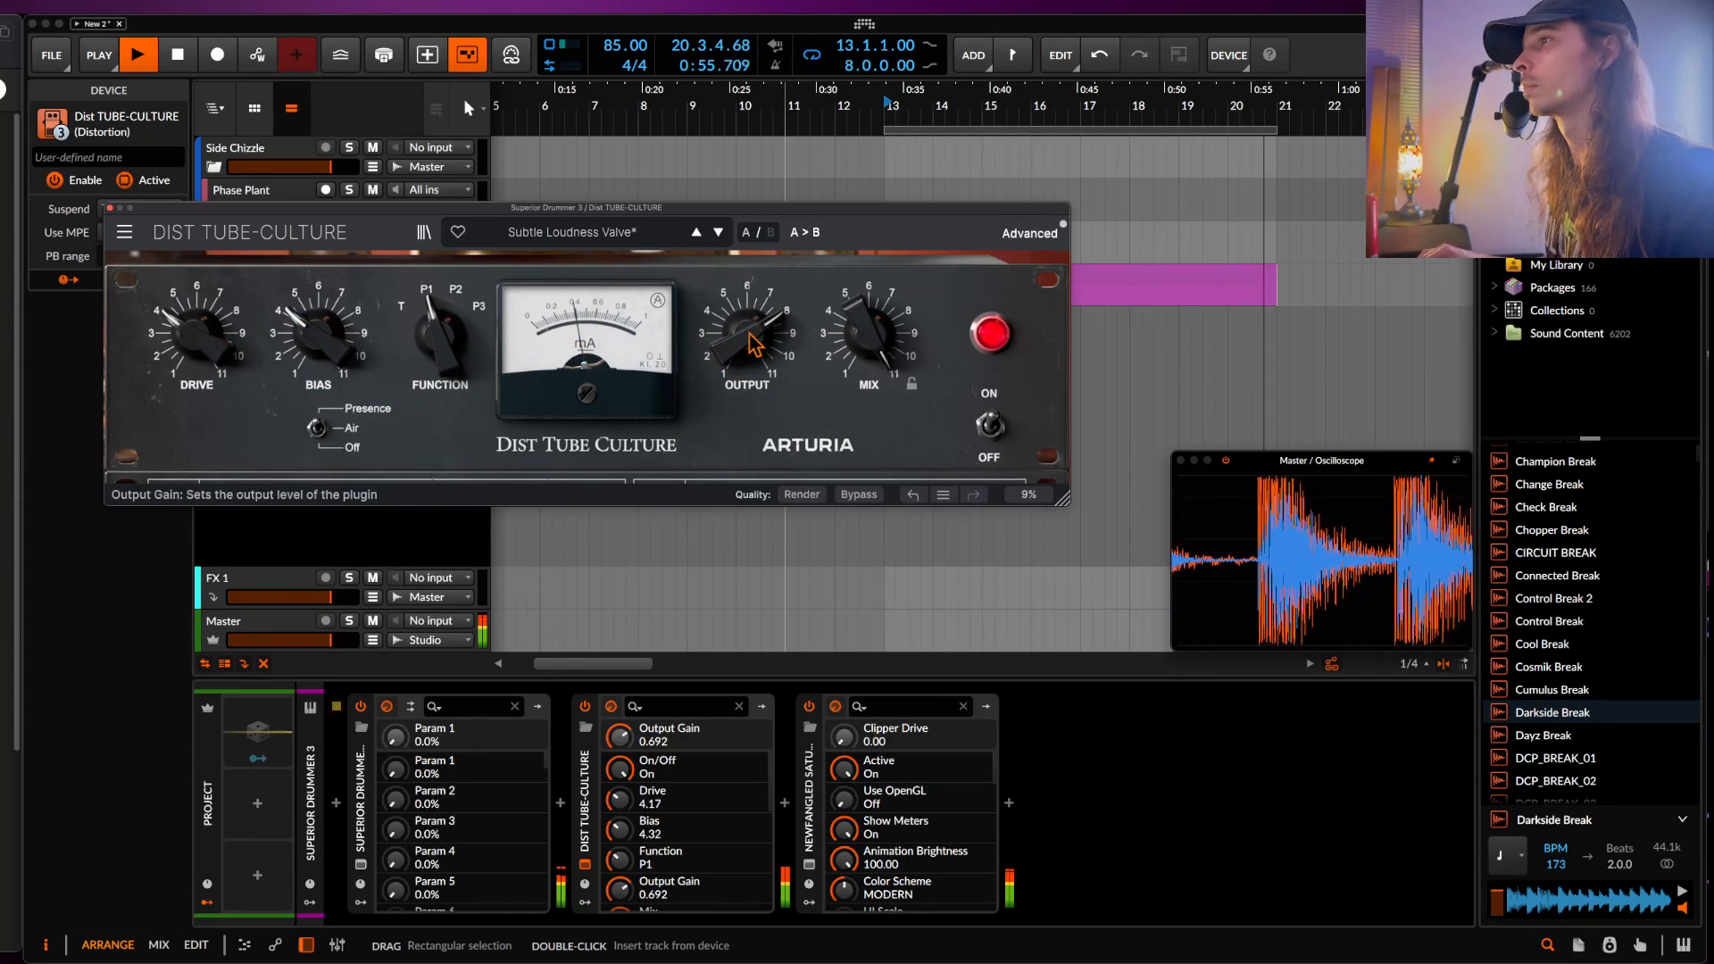
{"action": "left_click", "coordinate": [319, 430]}
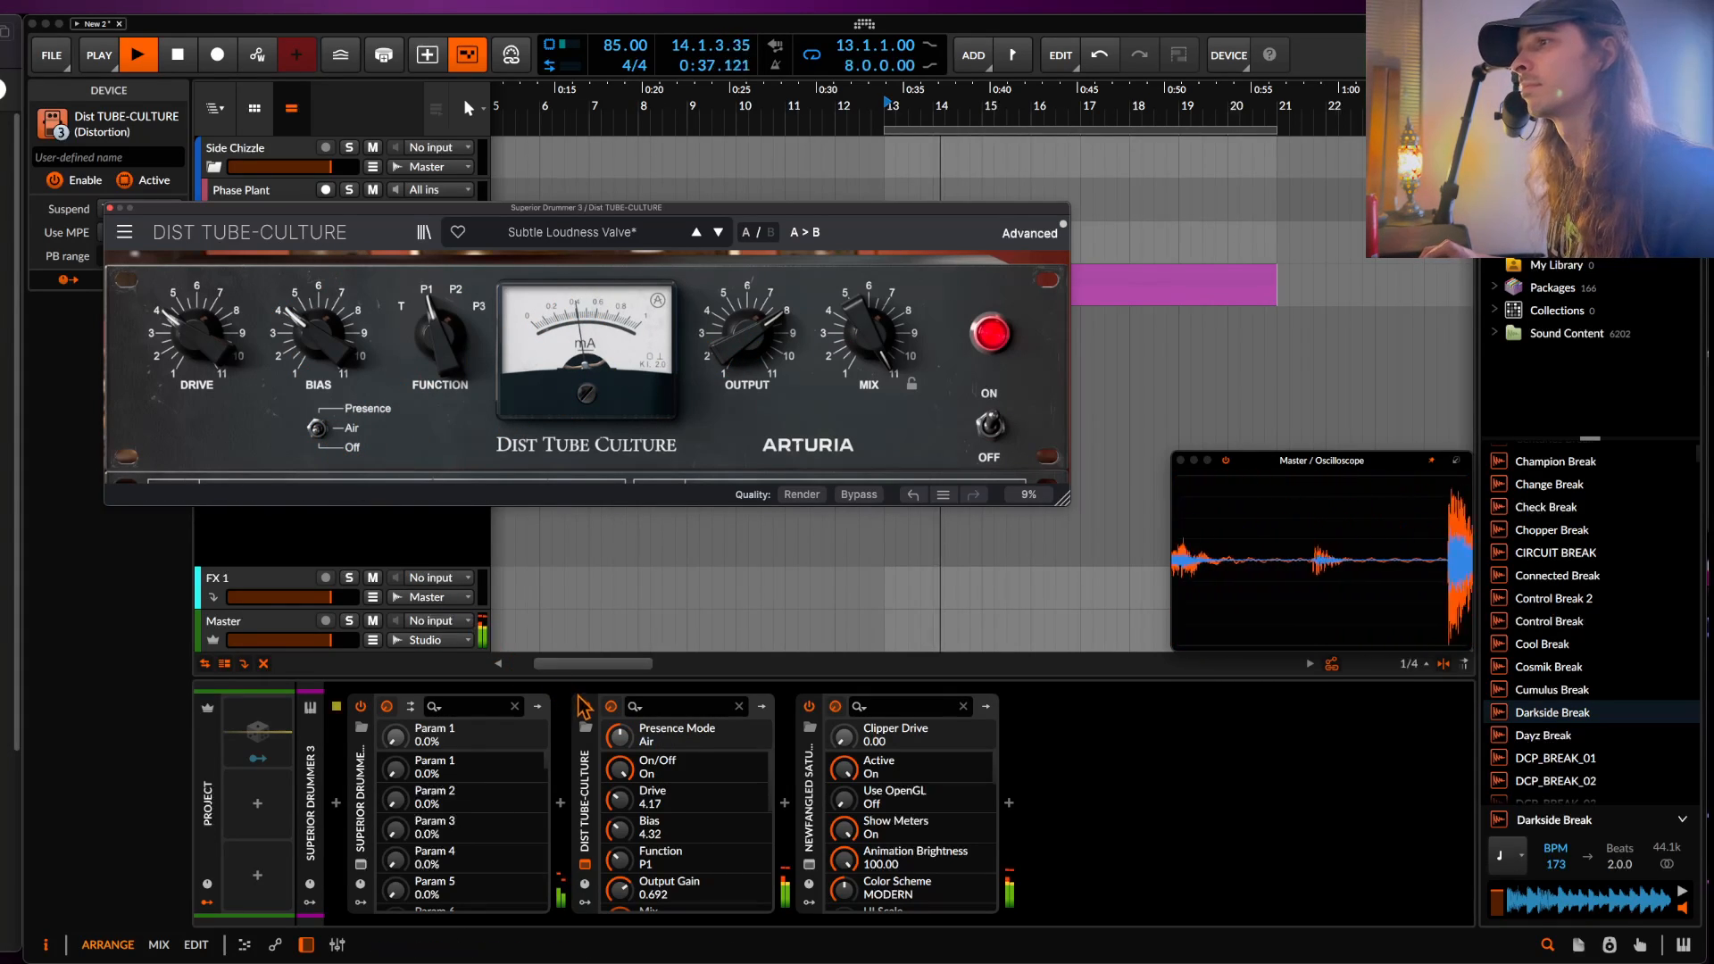
{"action": "left_click", "coordinate": [586, 706]}
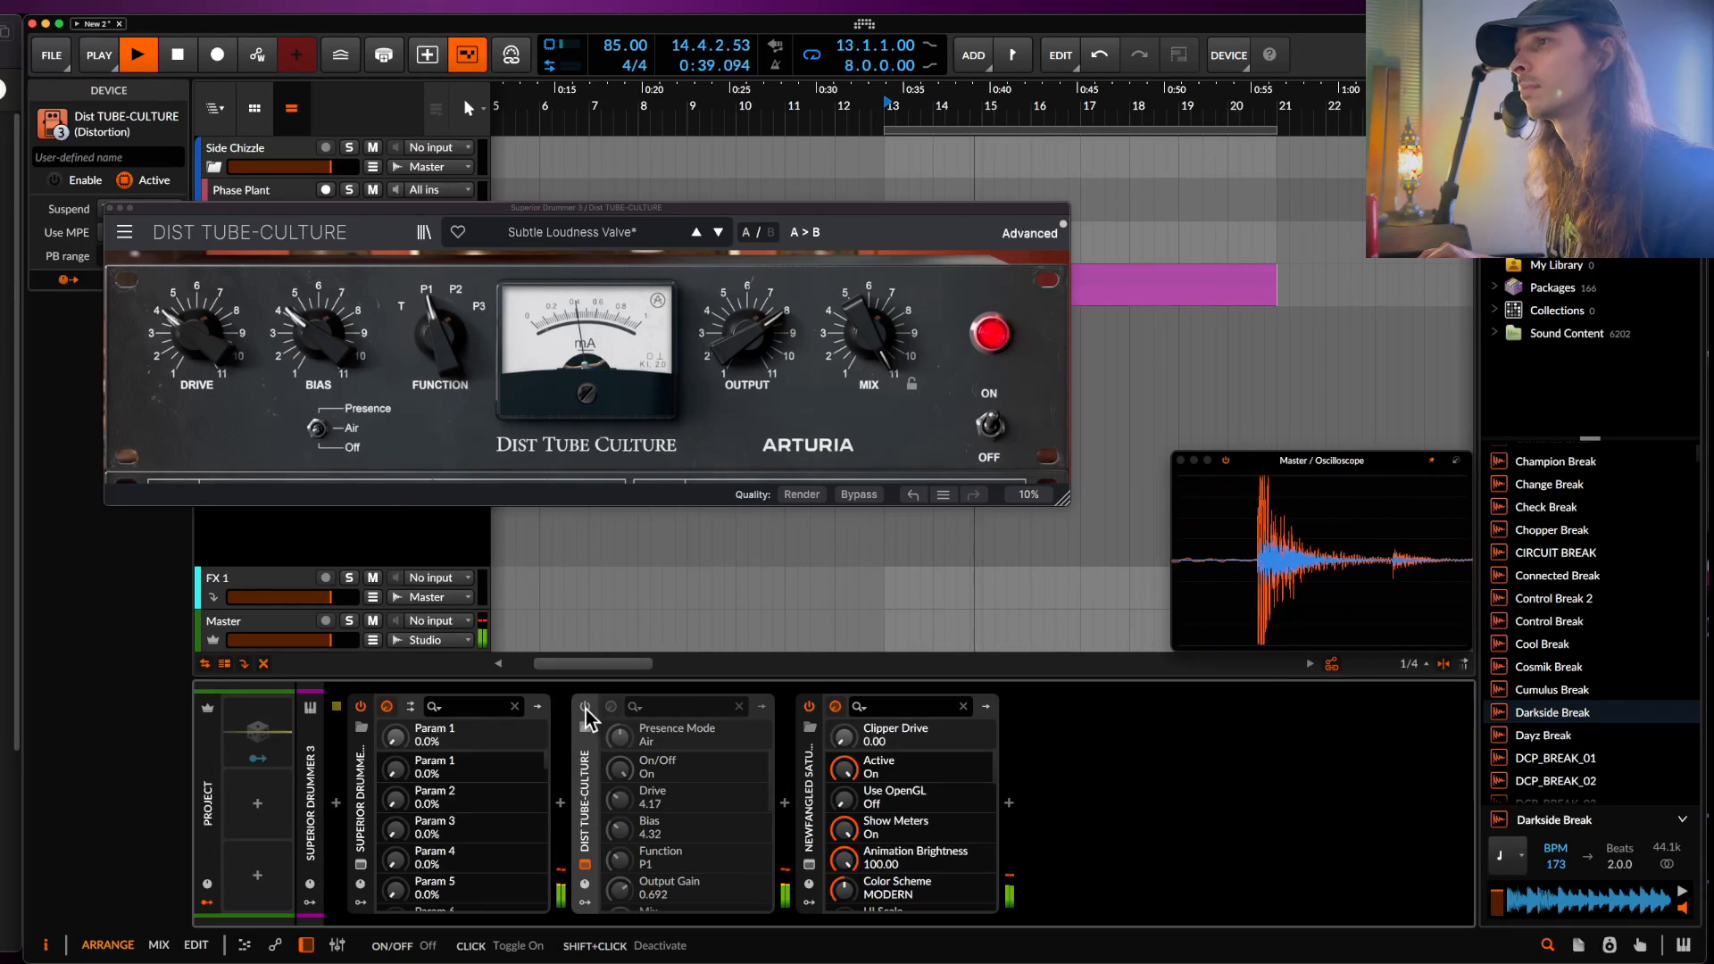
{"action": "left_click", "coordinate": [584, 707]}
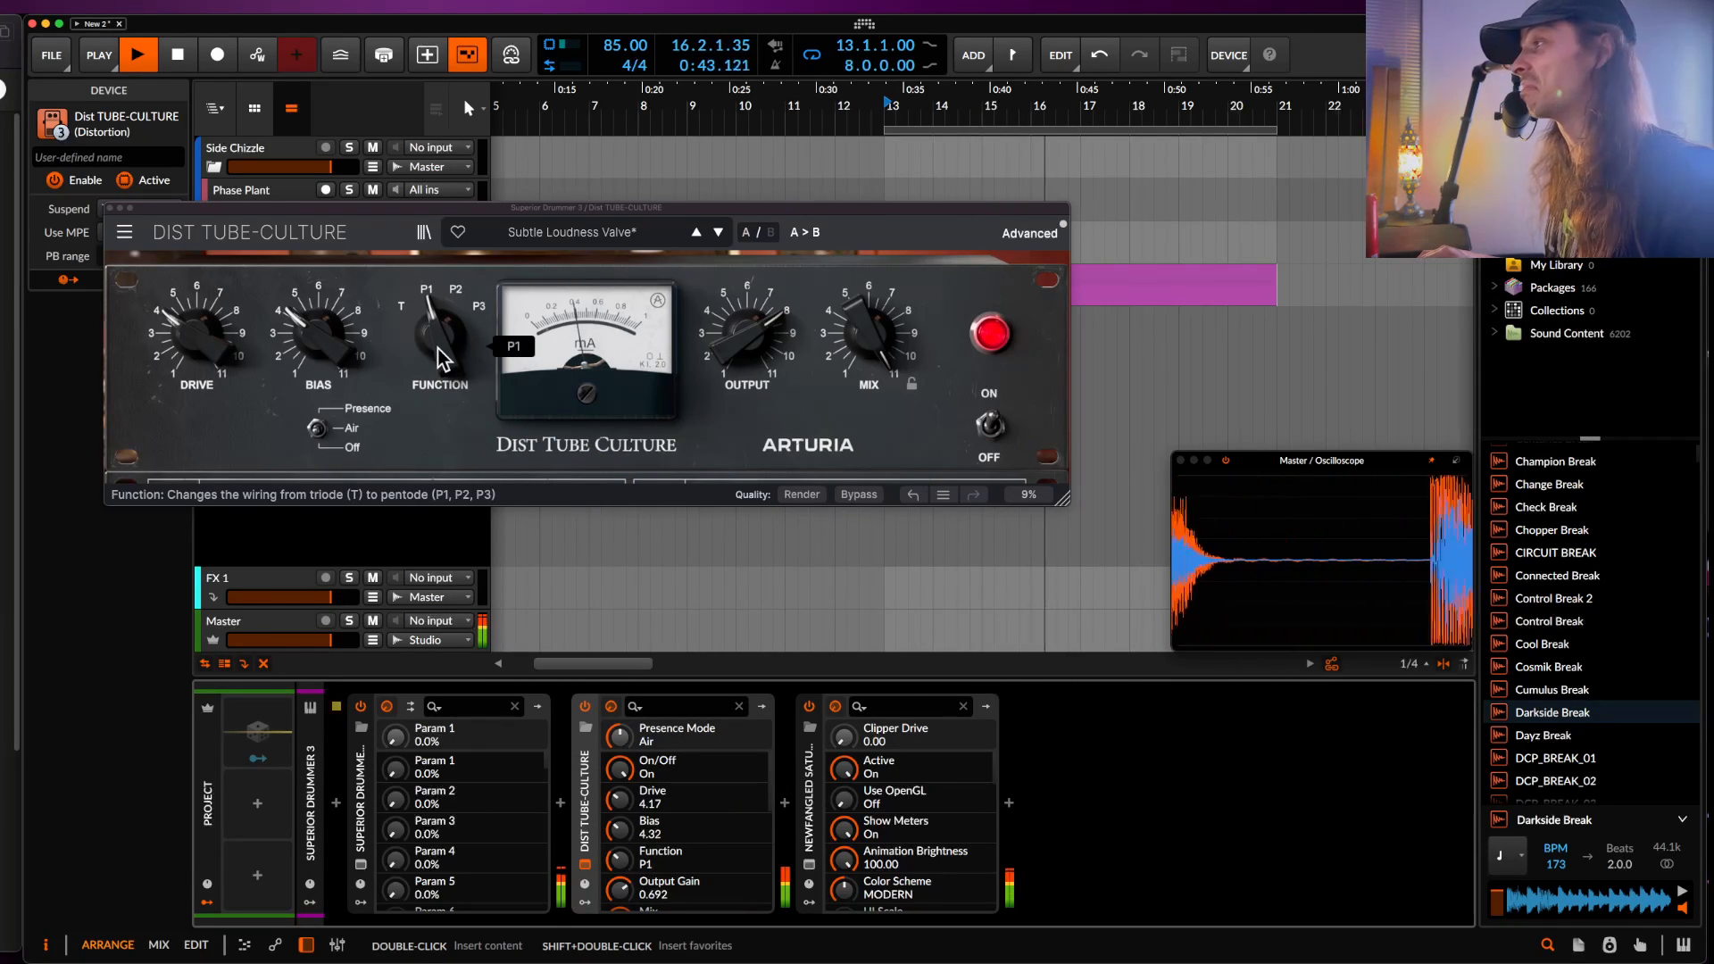
- Try function P2 with bias 8.84, mix 40.4 and drive 7.89 while the loop plays
{"action": "key", "text": "space"}
{"action": "left_click_drag", "start_coordinate": [435, 338], "coordinate": [437, 321]}
{"action": "key", "text": "space"}
{"action": "left_click_drag", "start_coordinate": [312, 344], "coordinate": [314, 295]}
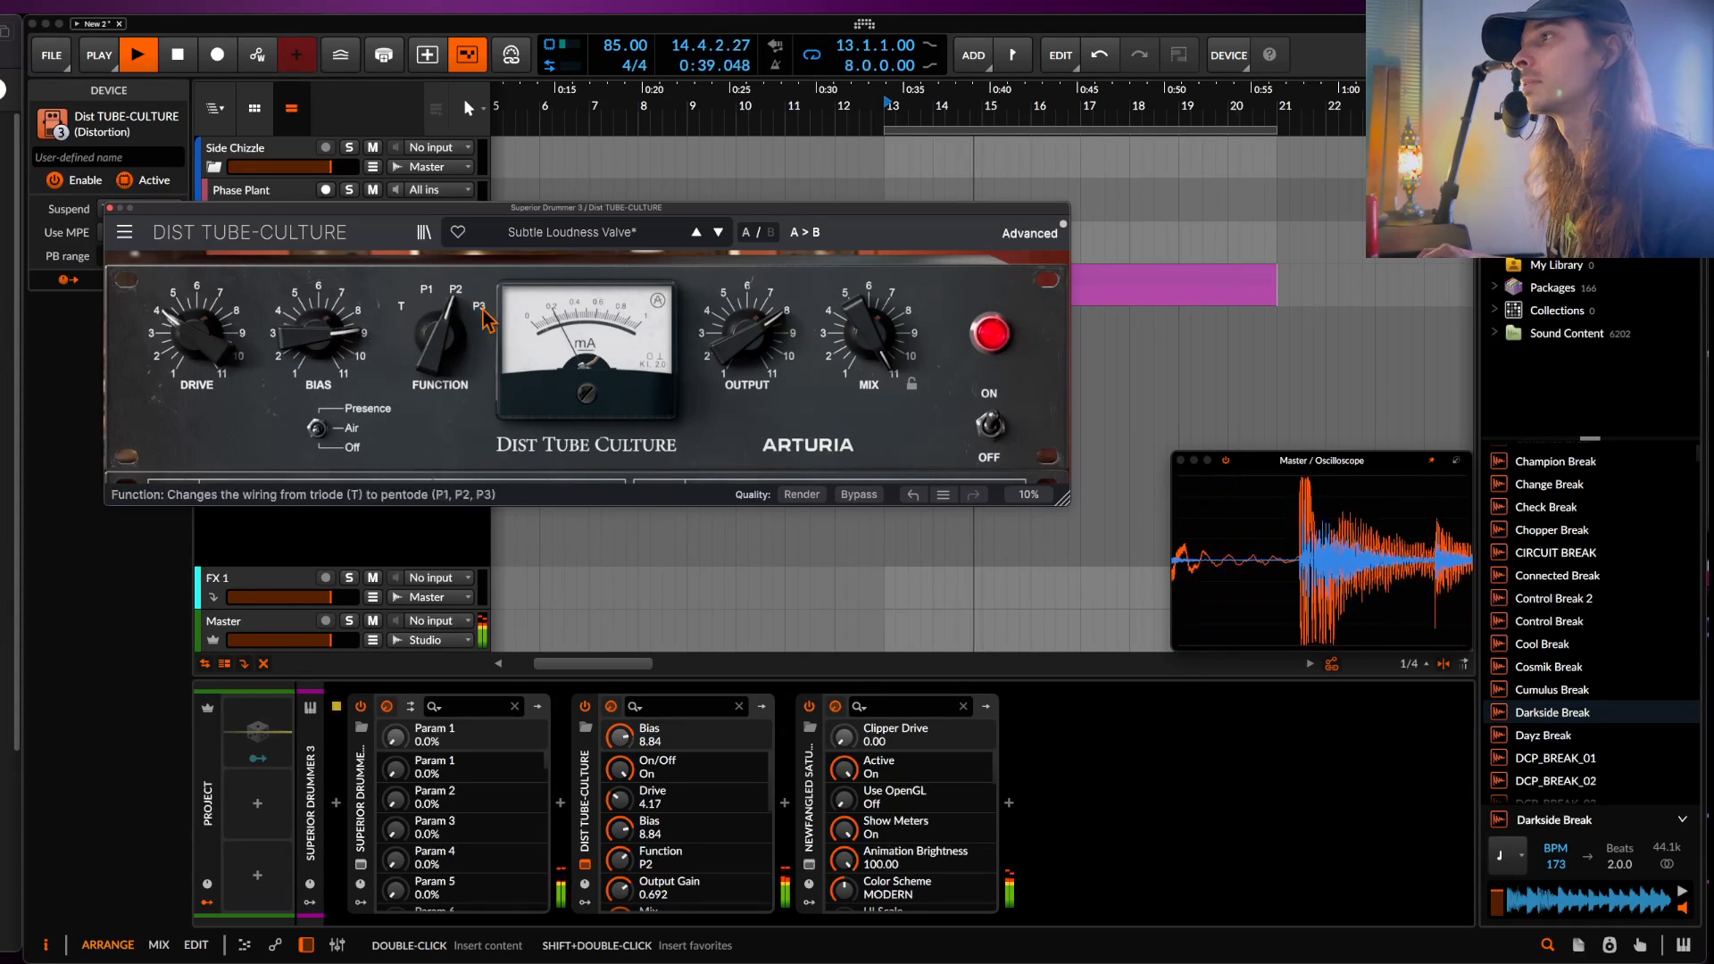
{"action": "left_click_drag", "start_coordinate": [868, 332], "coordinate": [867, 359]}
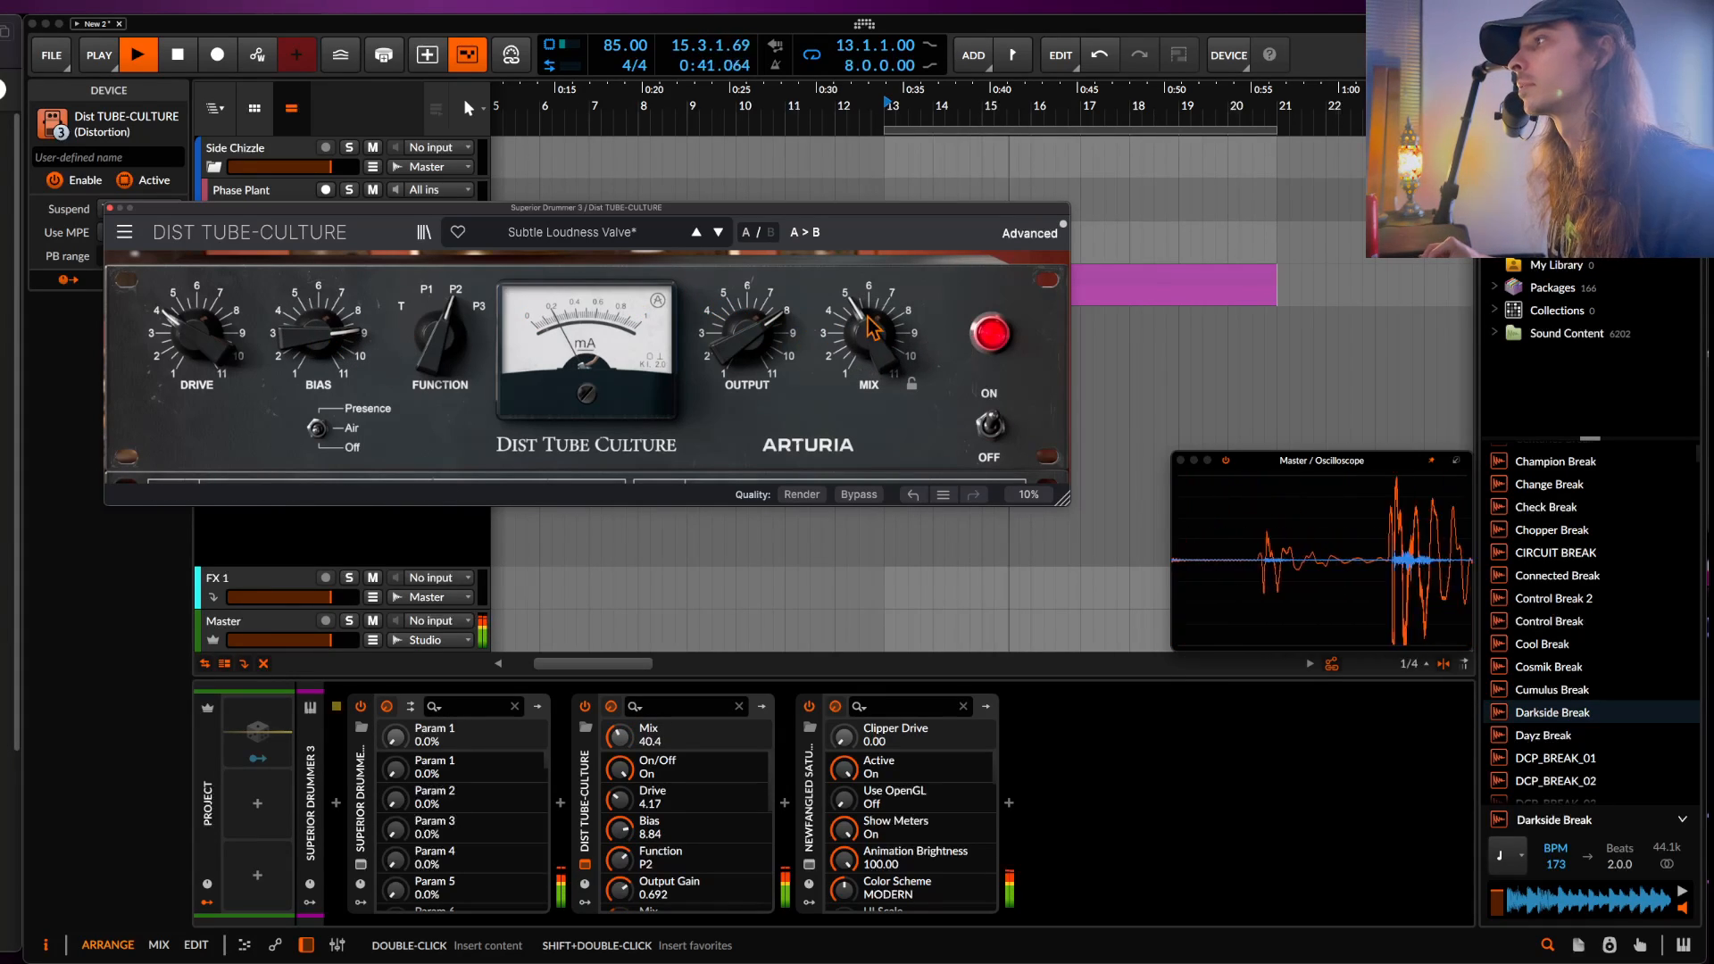
{"action": "left_click_drag", "start_coordinate": [182, 332], "coordinate": [182, 267]}
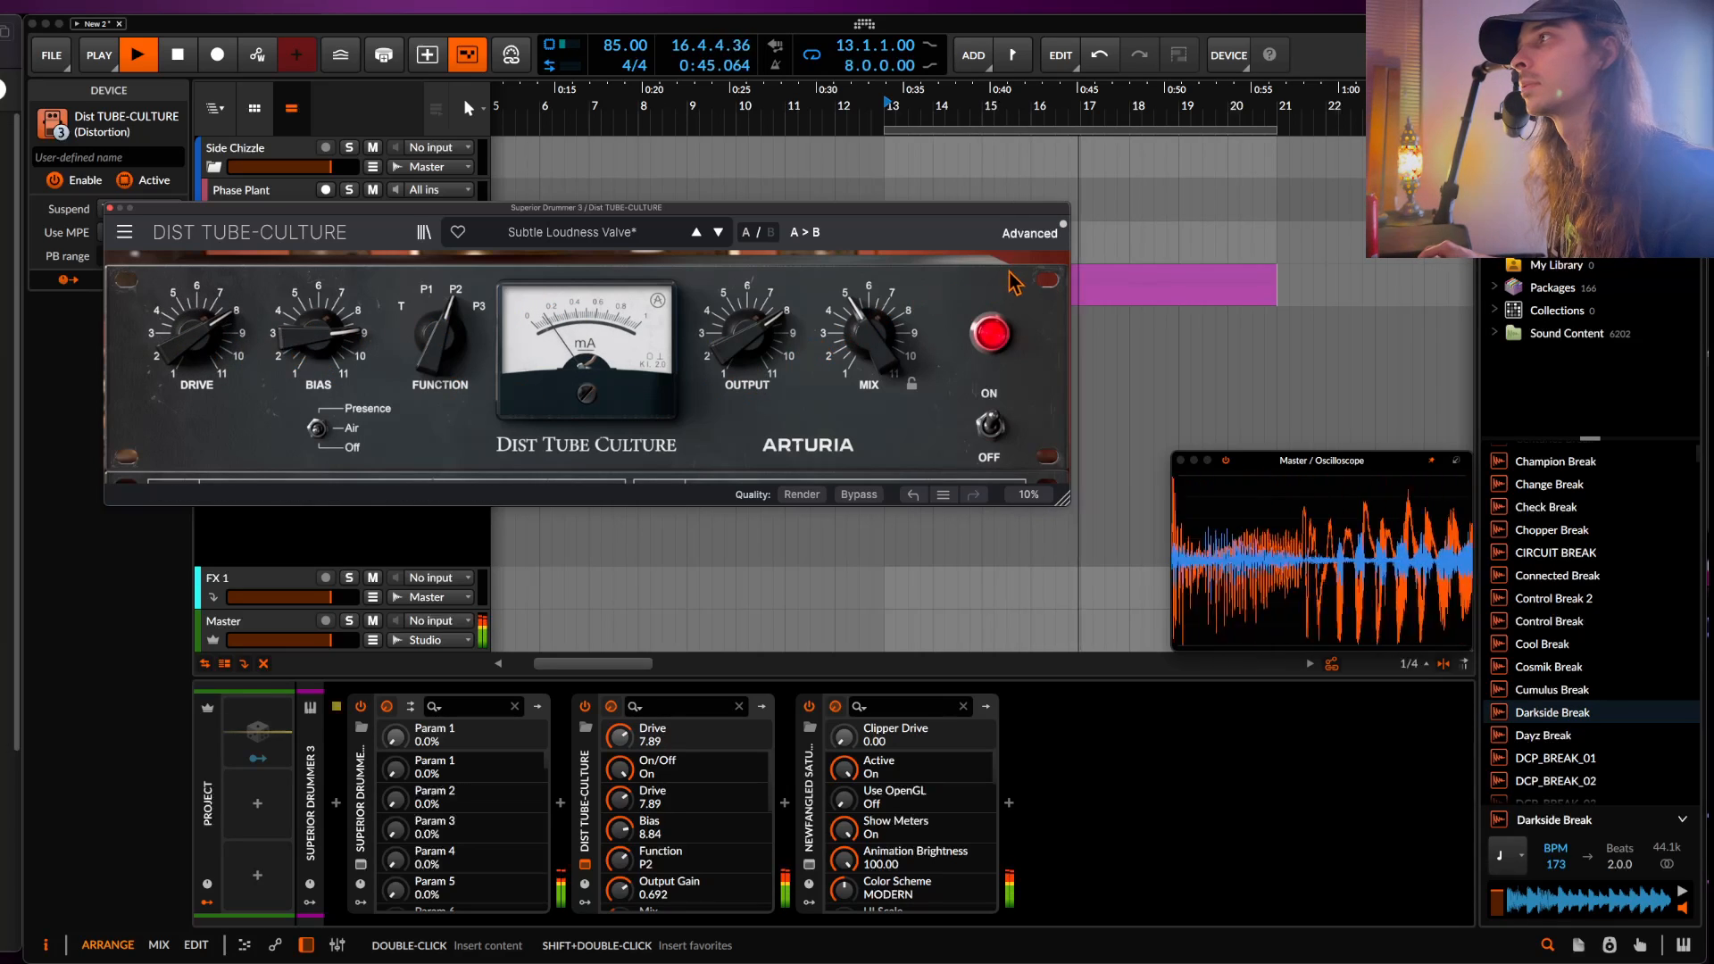
- Show the distortion's advanced controls and set the input dynamics to 1.00
{"action": "left_click", "coordinate": [1028, 233]}
{"action": "left_click_drag", "start_coordinate": [566, 517], "coordinate": [561, 529]}
{"action": "left_click", "coordinate": [871, 525]}
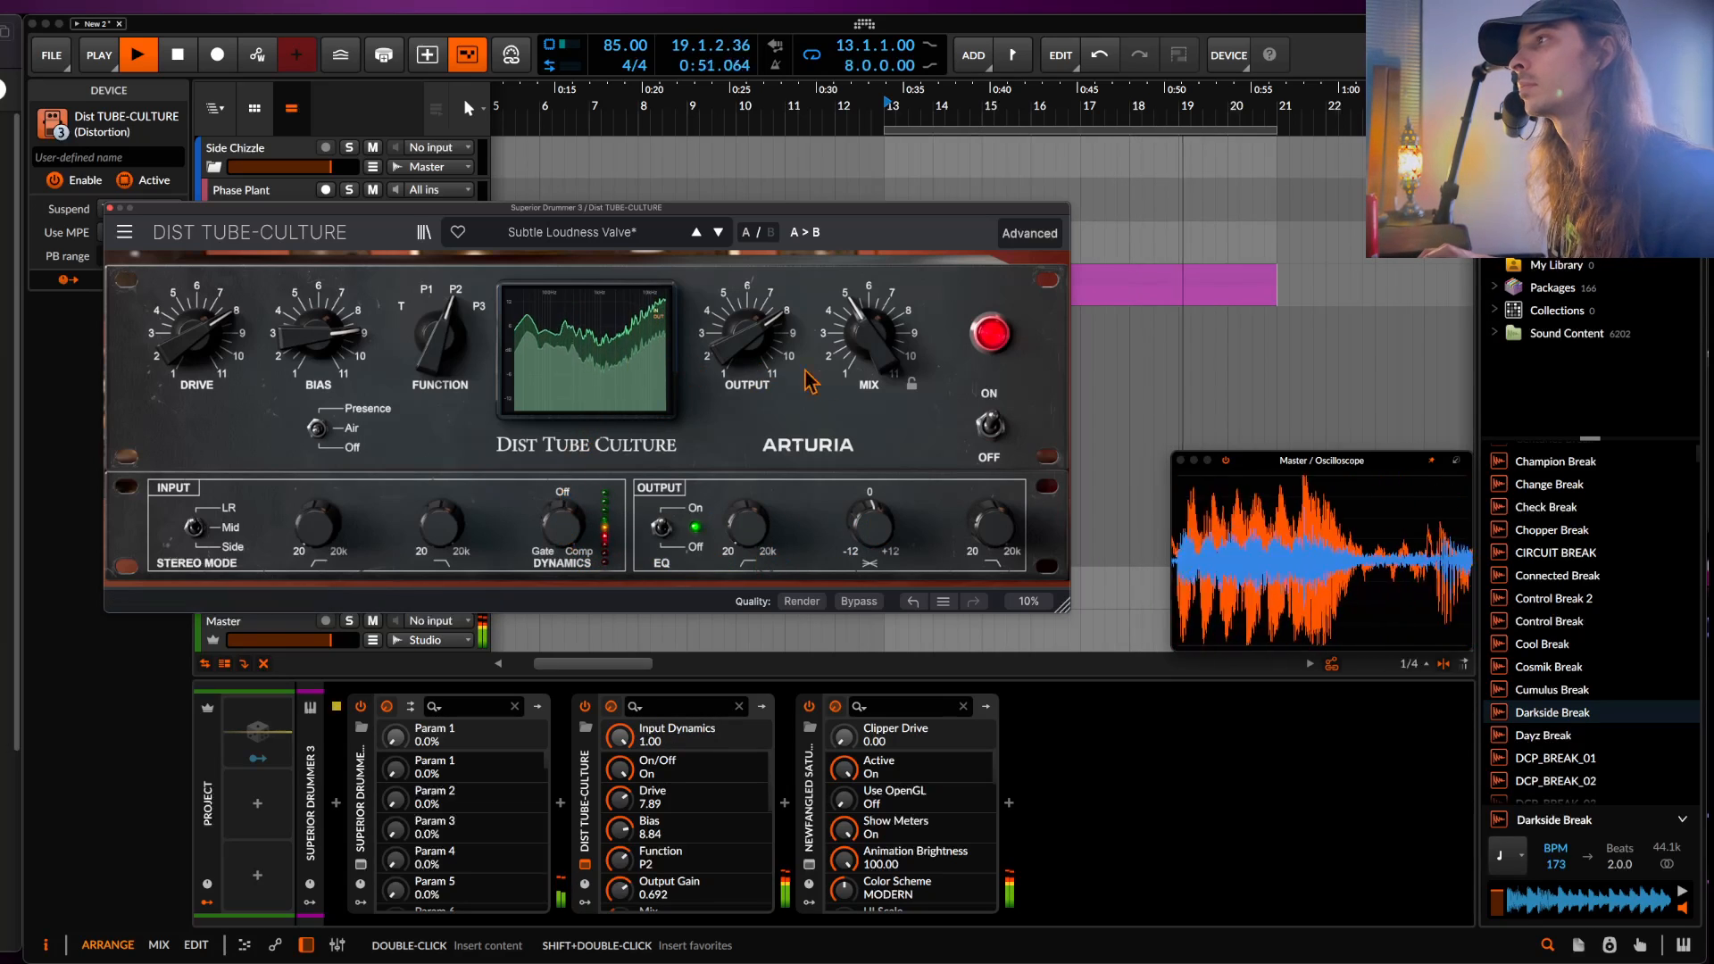
- Switch the function to P3, set bias to 2.76 and drive to 4.01, and raise the mix slightly and the output gain to 0.863
{"action": "mouse_move", "coordinate": [749, 336]}
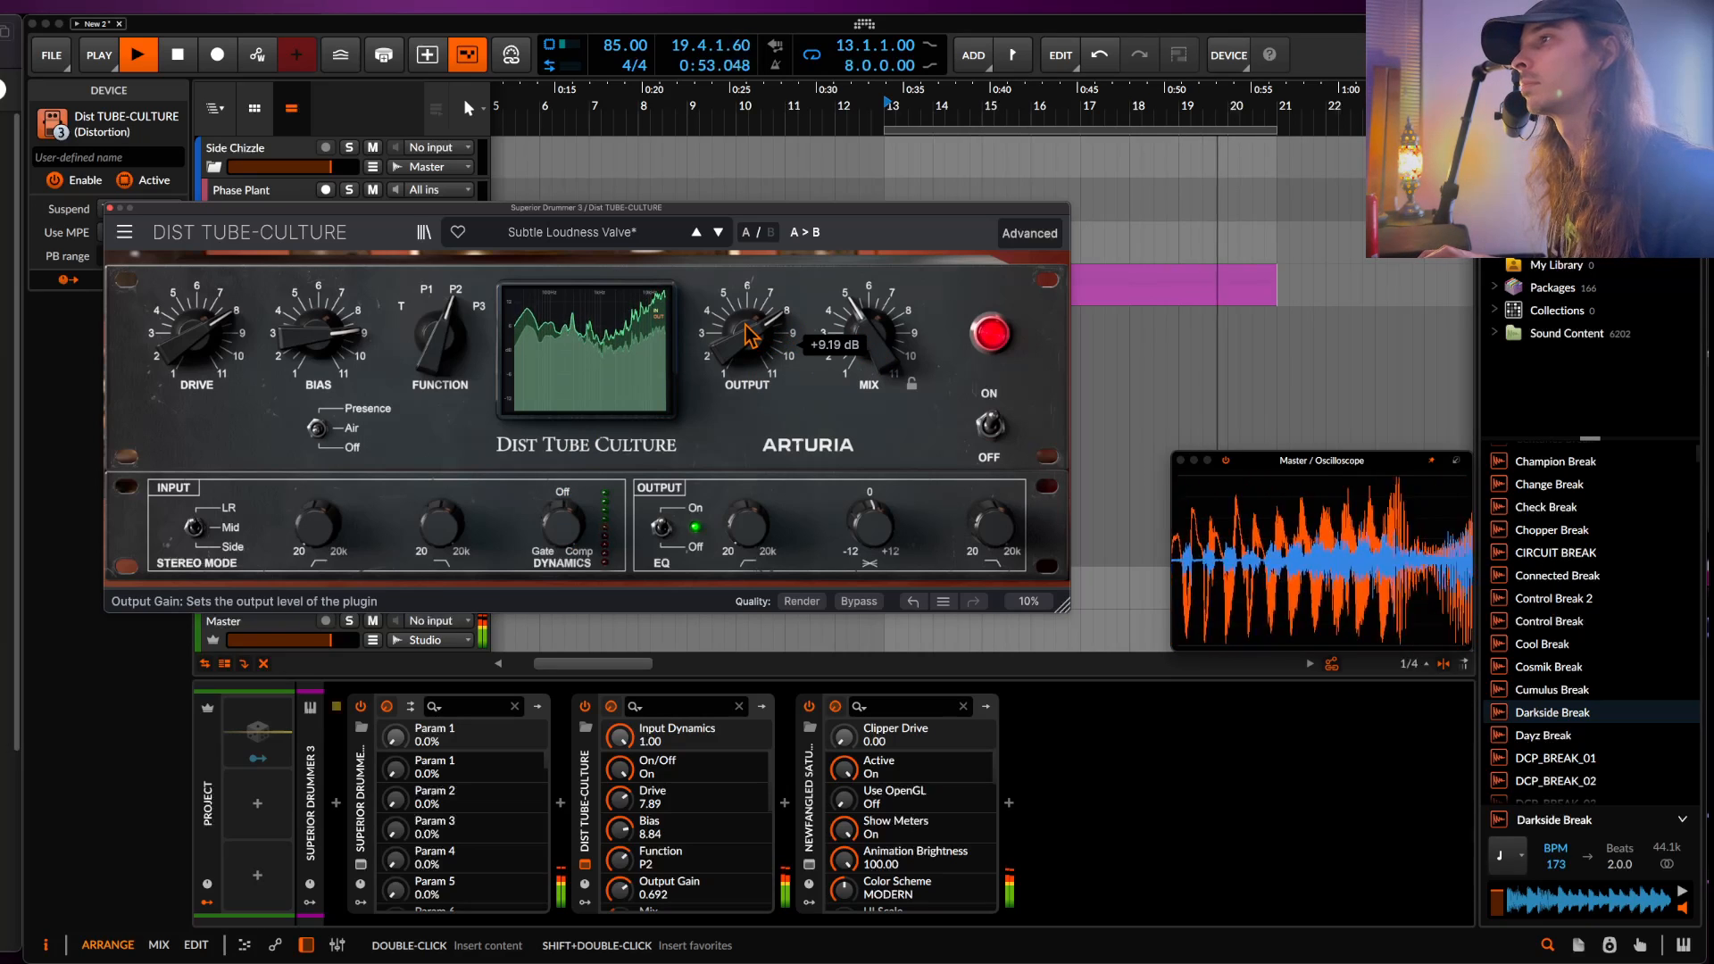
{"action": "left_click_drag", "start_coordinate": [442, 355], "coordinate": [440, 349]}
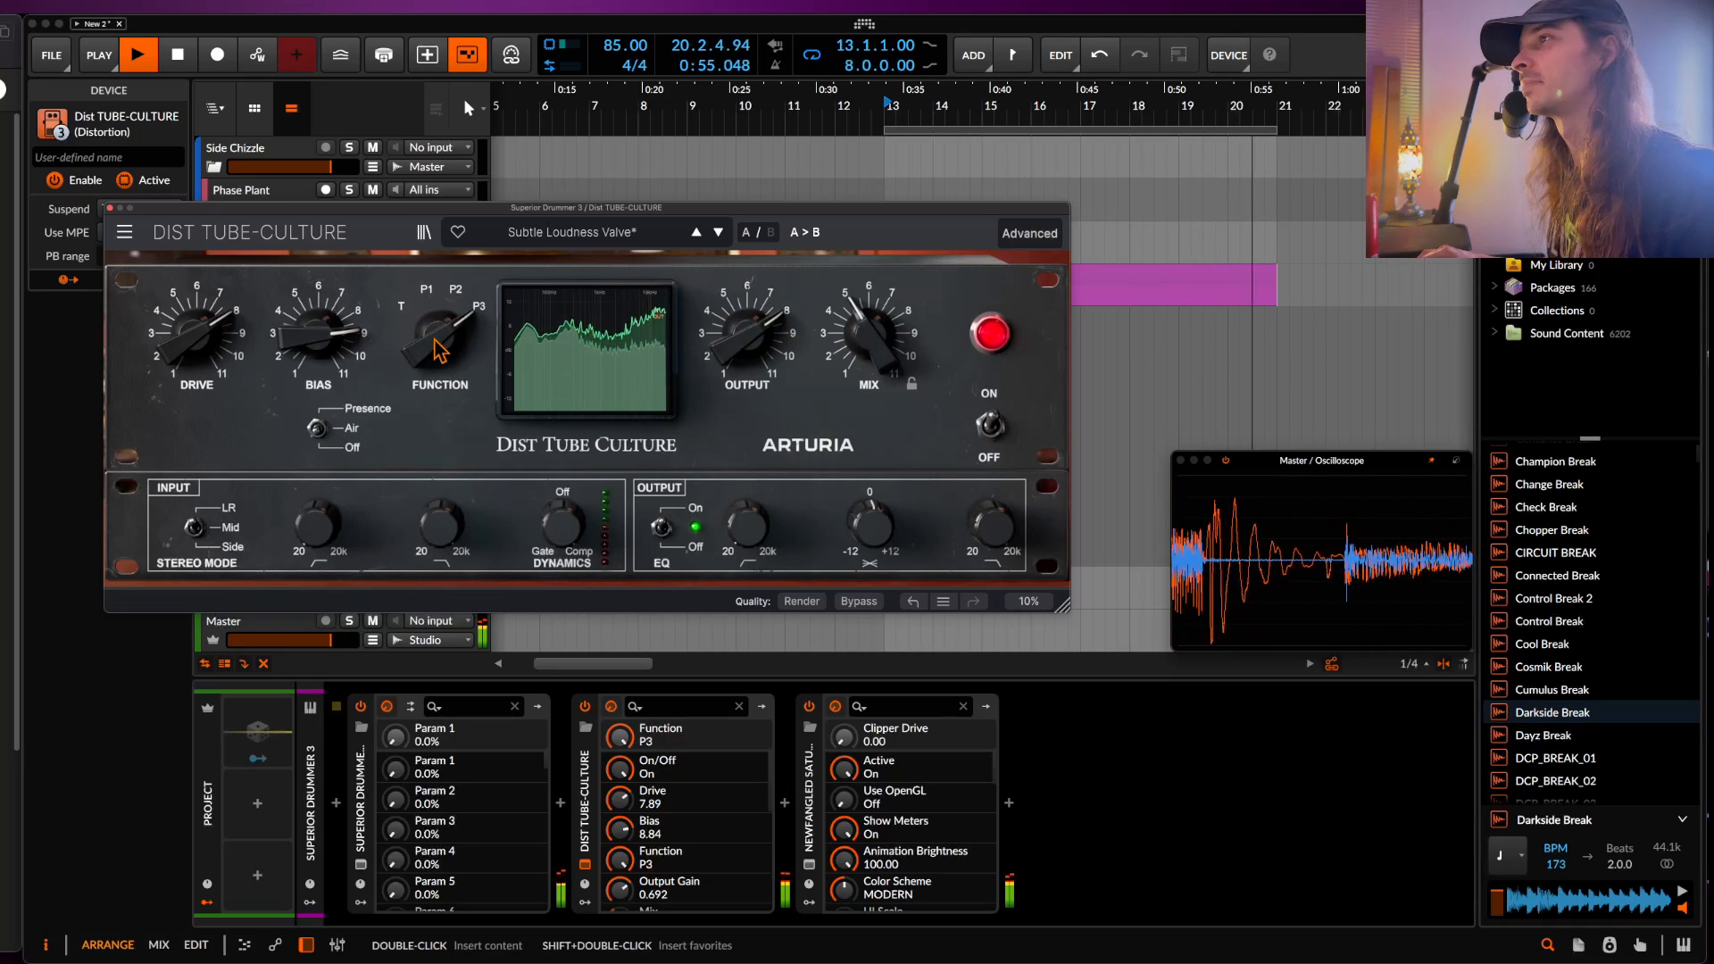
{"action": "left_click_drag", "start_coordinate": [313, 332], "coordinate": [301, 337]}
{"action": "mouse_move", "coordinate": [196, 323]}
{"action": "left_mouse_down"}
{"action": "mouse_move", "coordinate": [195, 347]}
{"action": "mouse_move", "coordinate": [194, 332]}
{"action": "left_mouse_up"}
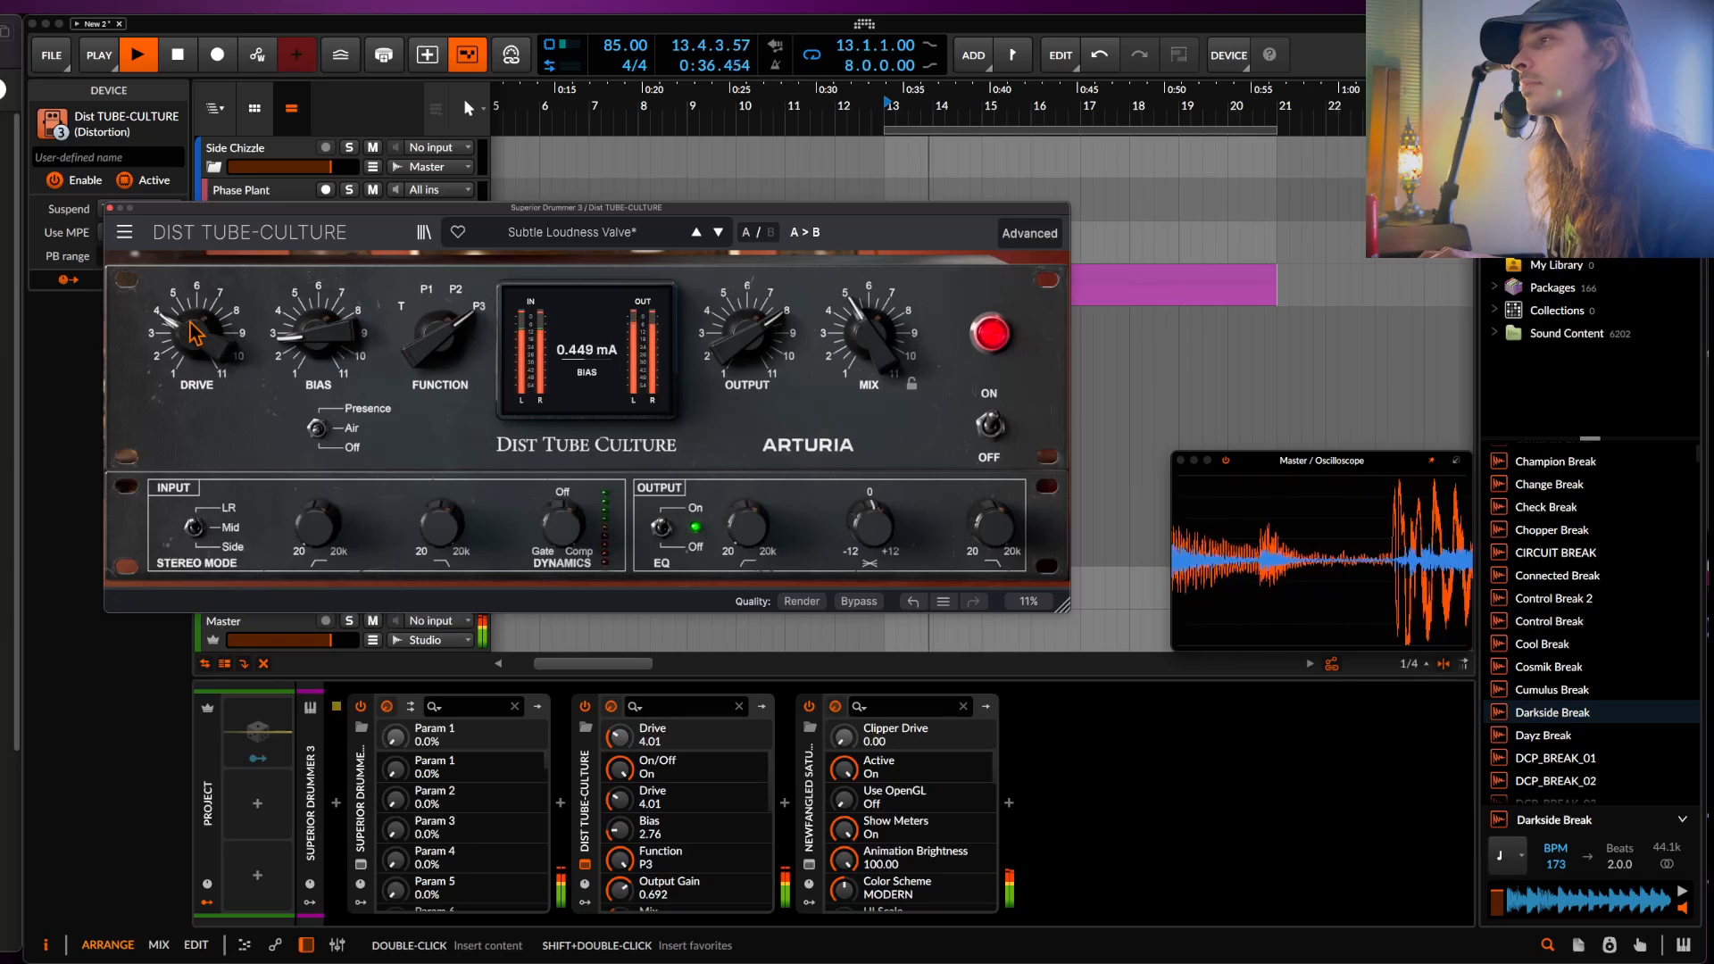
{"action": "left_click_drag", "start_coordinate": [848, 348], "coordinate": [848, 325]}
{"action": "left_click_drag", "start_coordinate": [746, 332], "coordinate": [745, 298]}
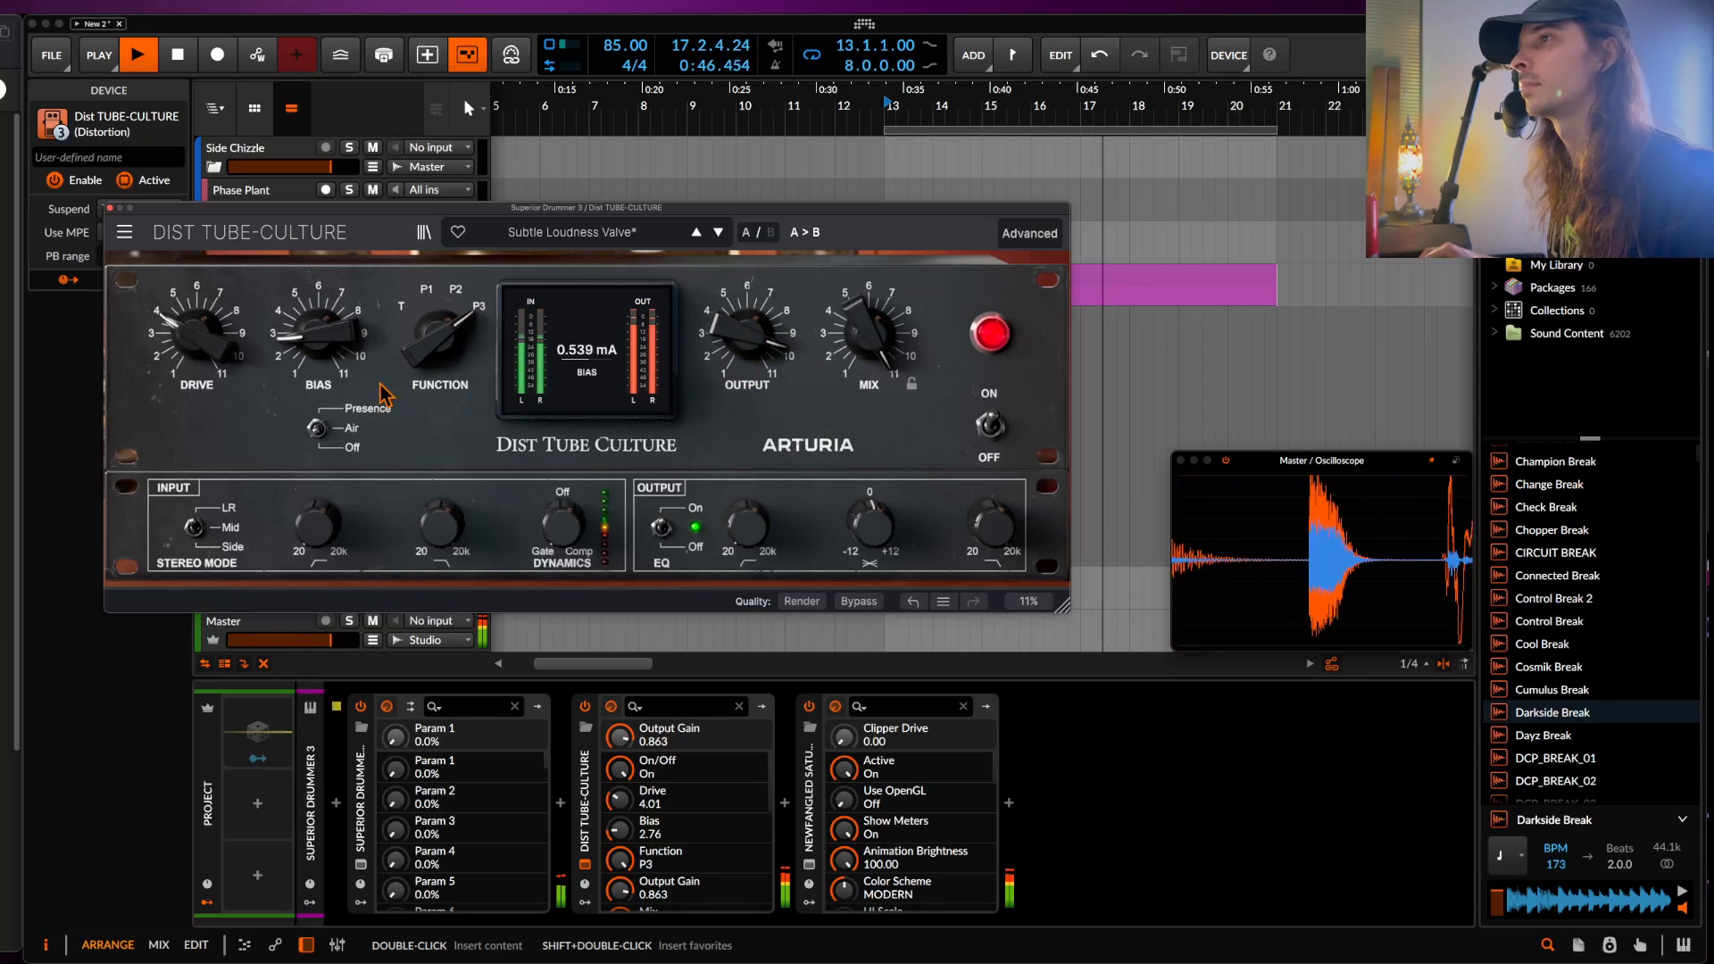
- Try drive 8.09 with bias 1.00, lower the output gain to 0.499, and raise the bias to 5.68
{"action": "left_click_drag", "start_coordinate": [284, 288], "coordinate": [283, 245]}
{"action": "left_click_drag", "start_coordinate": [185, 343], "coordinate": [184, 290]}
{"action": "left_click_drag", "start_coordinate": [317, 332], "coordinate": [317, 384]}
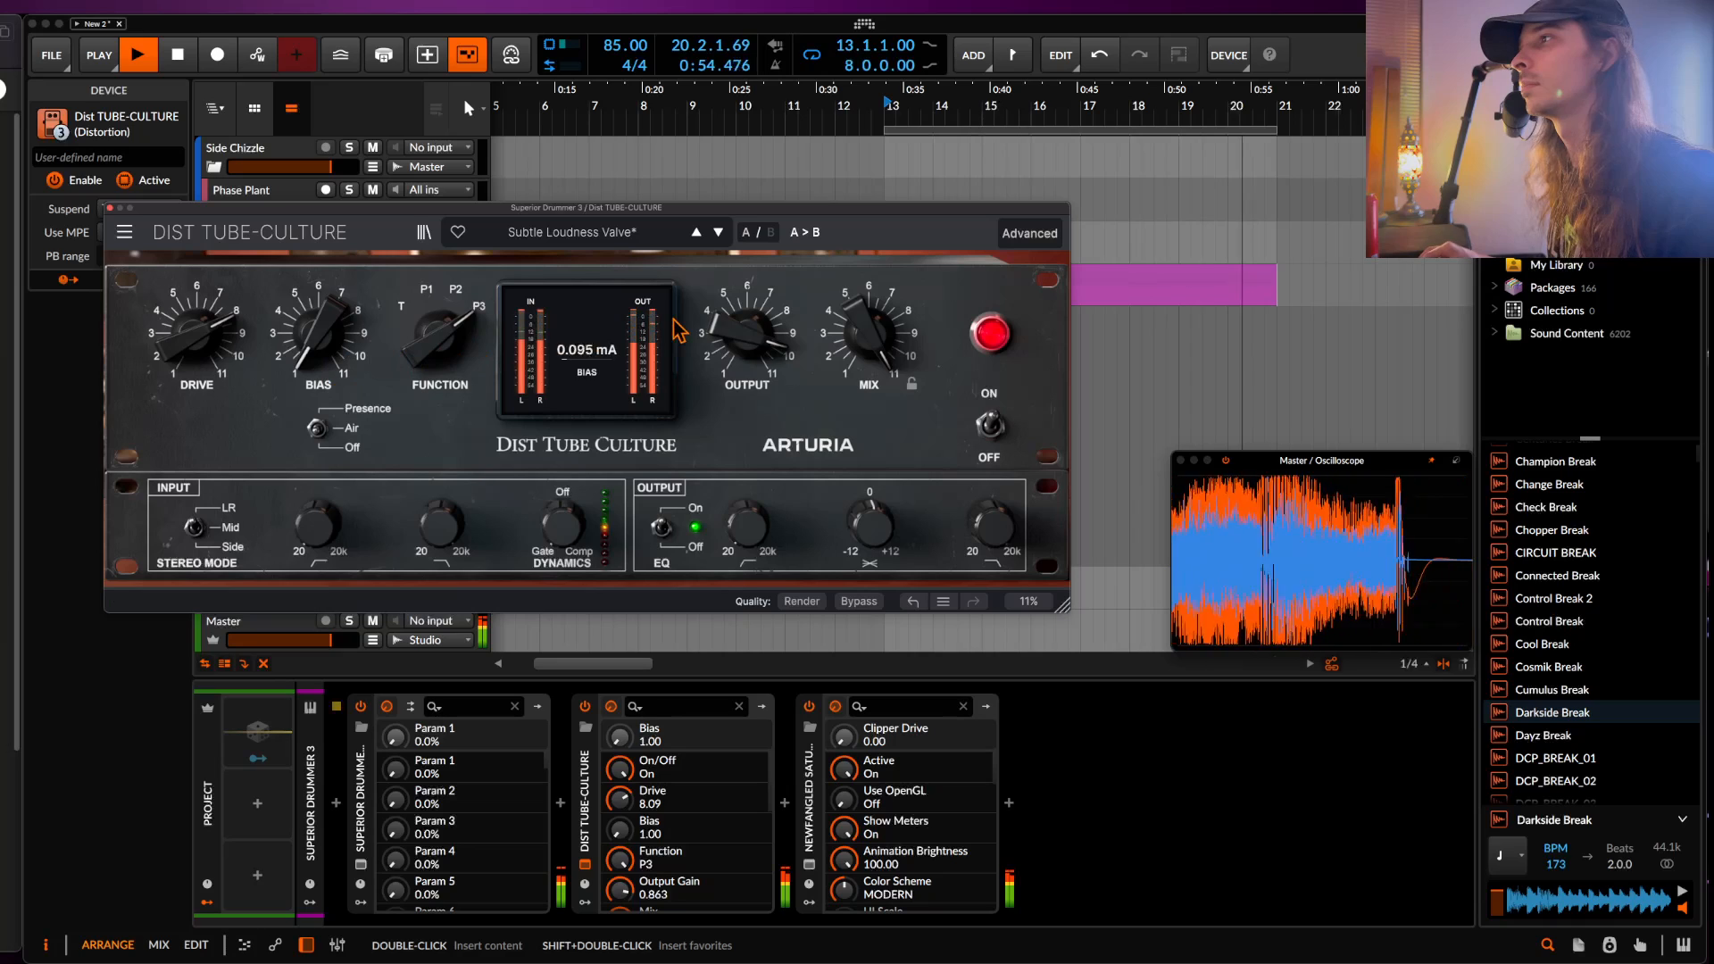
{"action": "left_click_drag", "start_coordinate": [747, 333], "coordinate": [747, 359]}
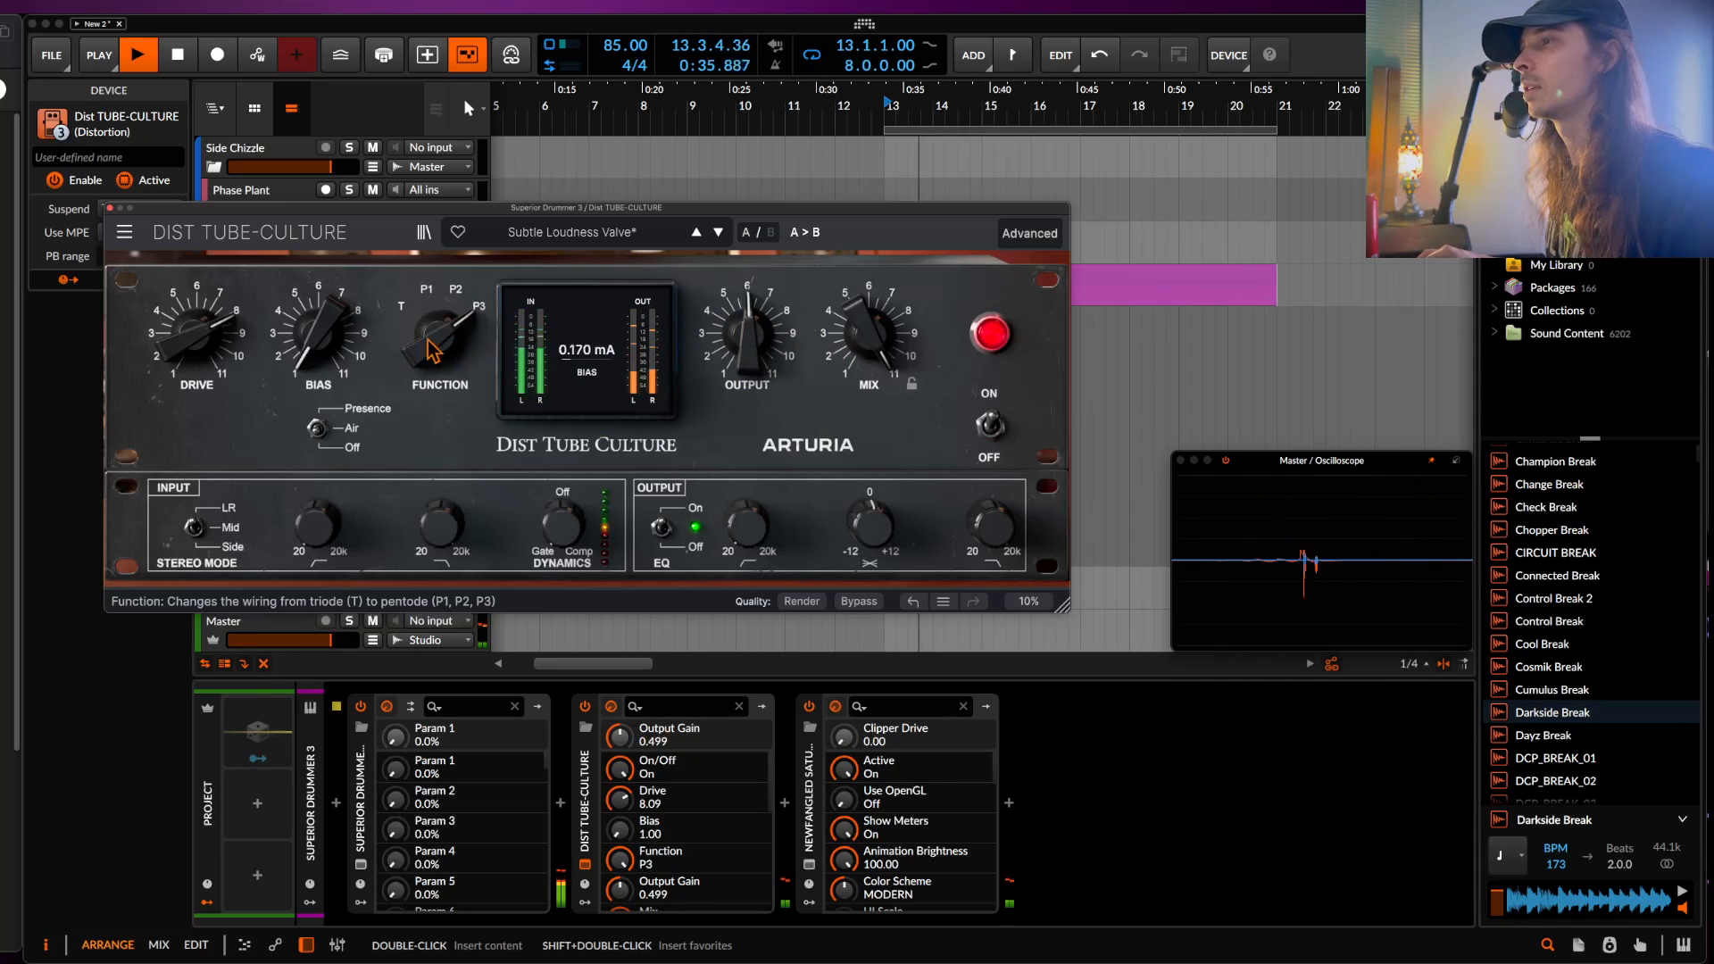
{"action": "mouse_move", "coordinate": [315, 348]}
{"action": "left_click_drag", "start_coordinate": [315, 348], "coordinate": [315, 265]}
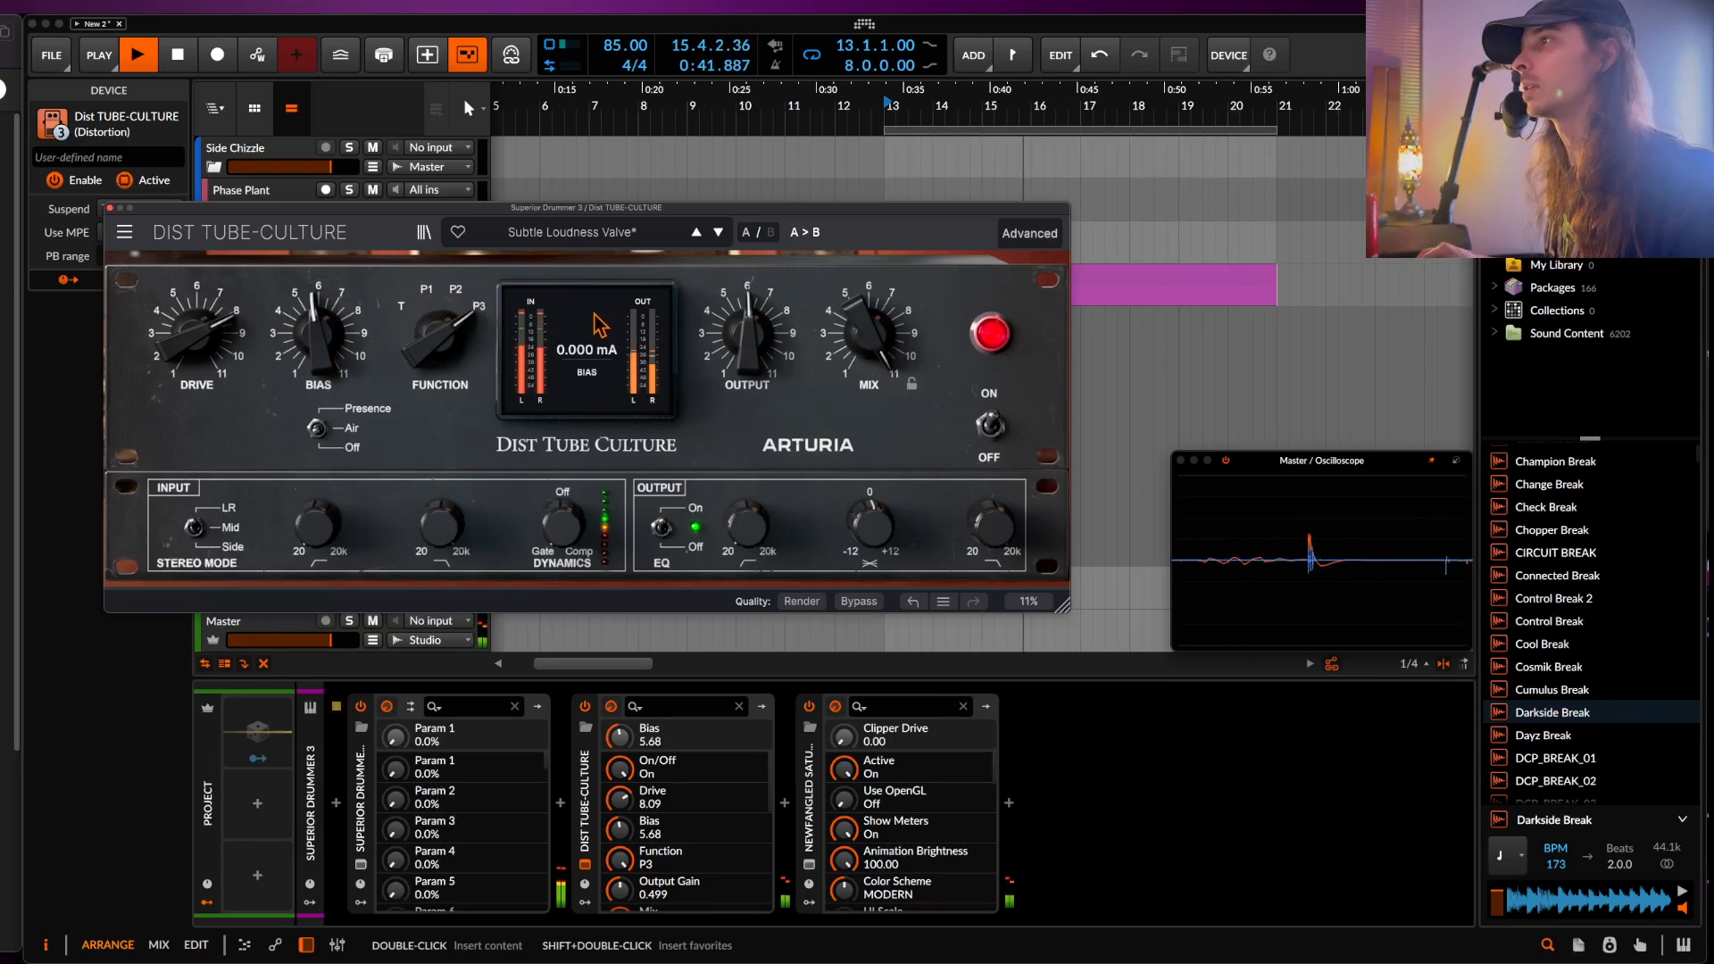
- Set the distortion's drive to 3.05, bias to 1.00 and output gain to 0.811
{"action": "left_click_drag", "start_coordinate": [197, 334], "coordinate": [197, 399]}
{"action": "left_click_drag", "start_coordinate": [319, 343], "coordinate": [319, 404]}
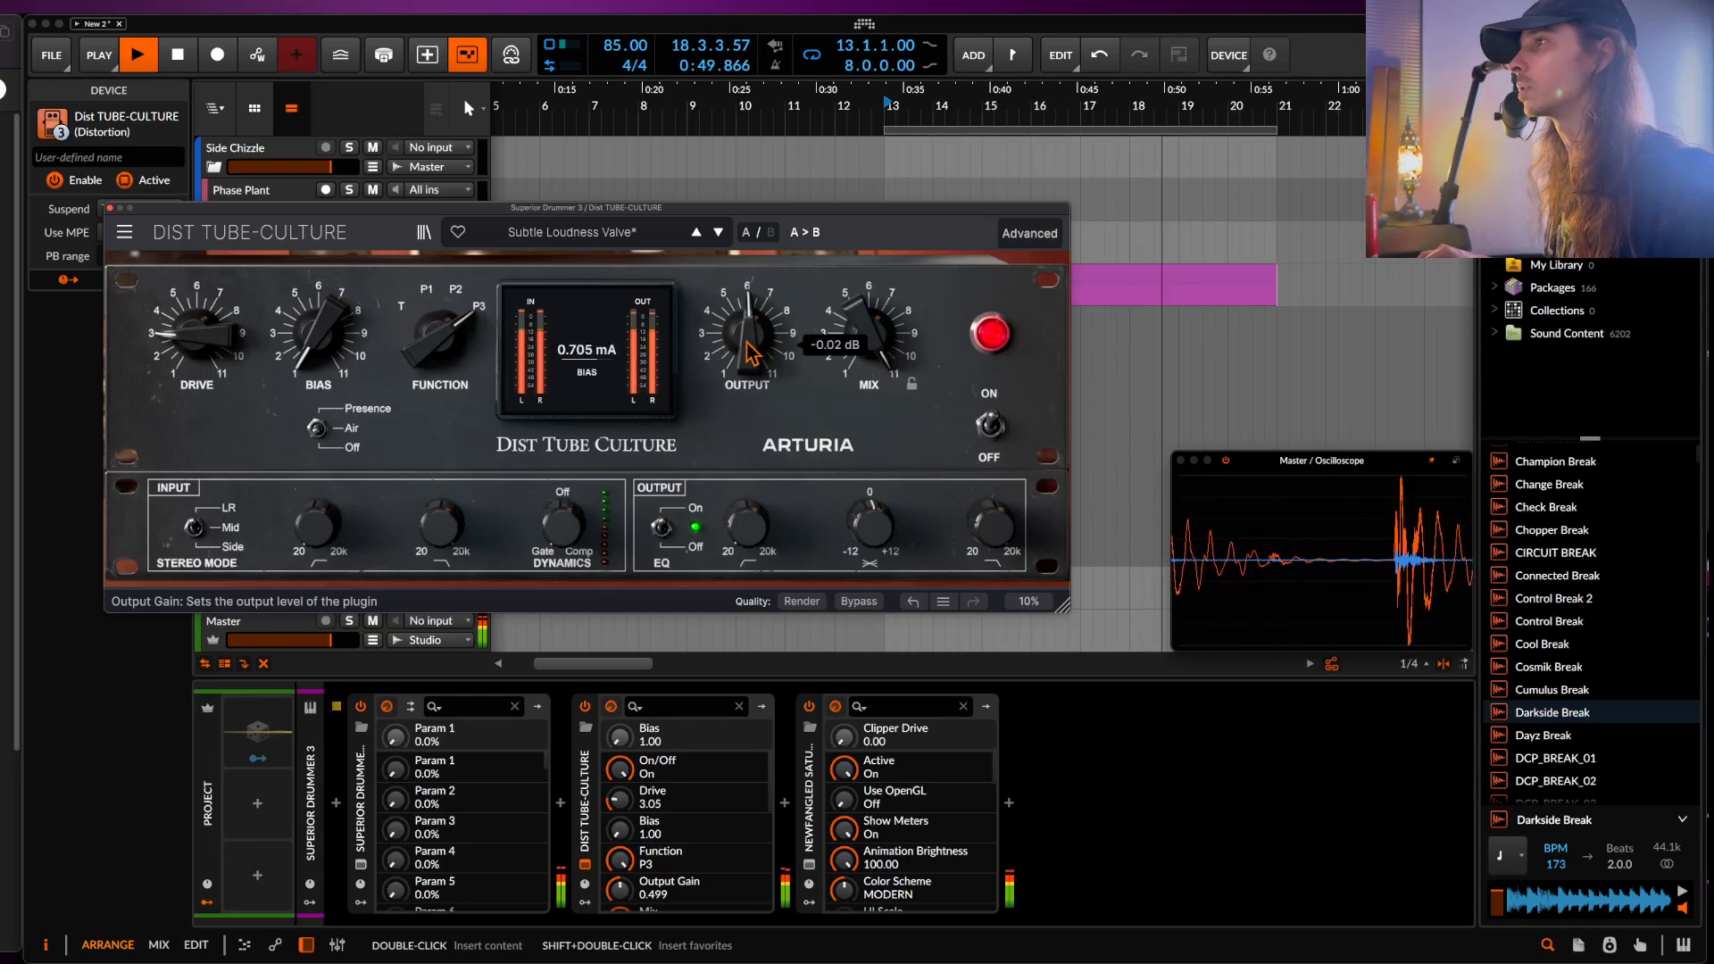
{"action": "left_click_drag", "start_coordinate": [748, 353], "coordinate": [748, 308]}
{"action": "scroll", "coordinate": [748, 350], "scroll_direction": "up", "scroll_amount": 2}
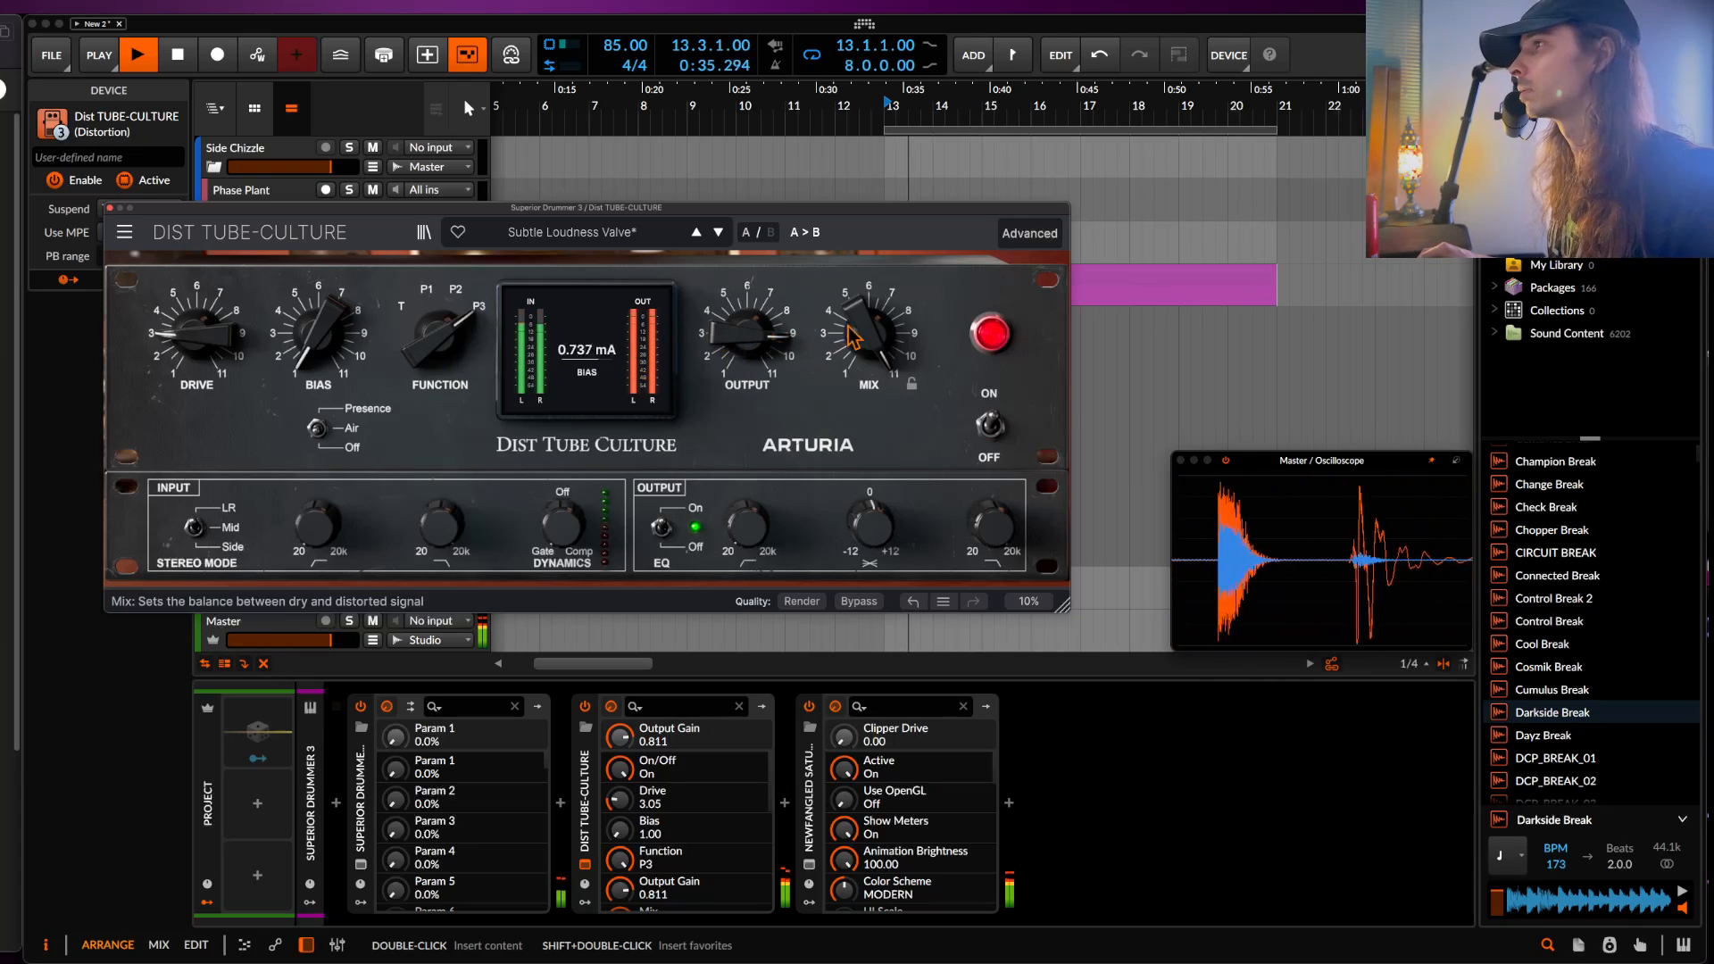
- Compare the drum loop with the tube distortion bypassed and active, and stop playback
{"action": "left_click", "coordinate": [586, 708]}
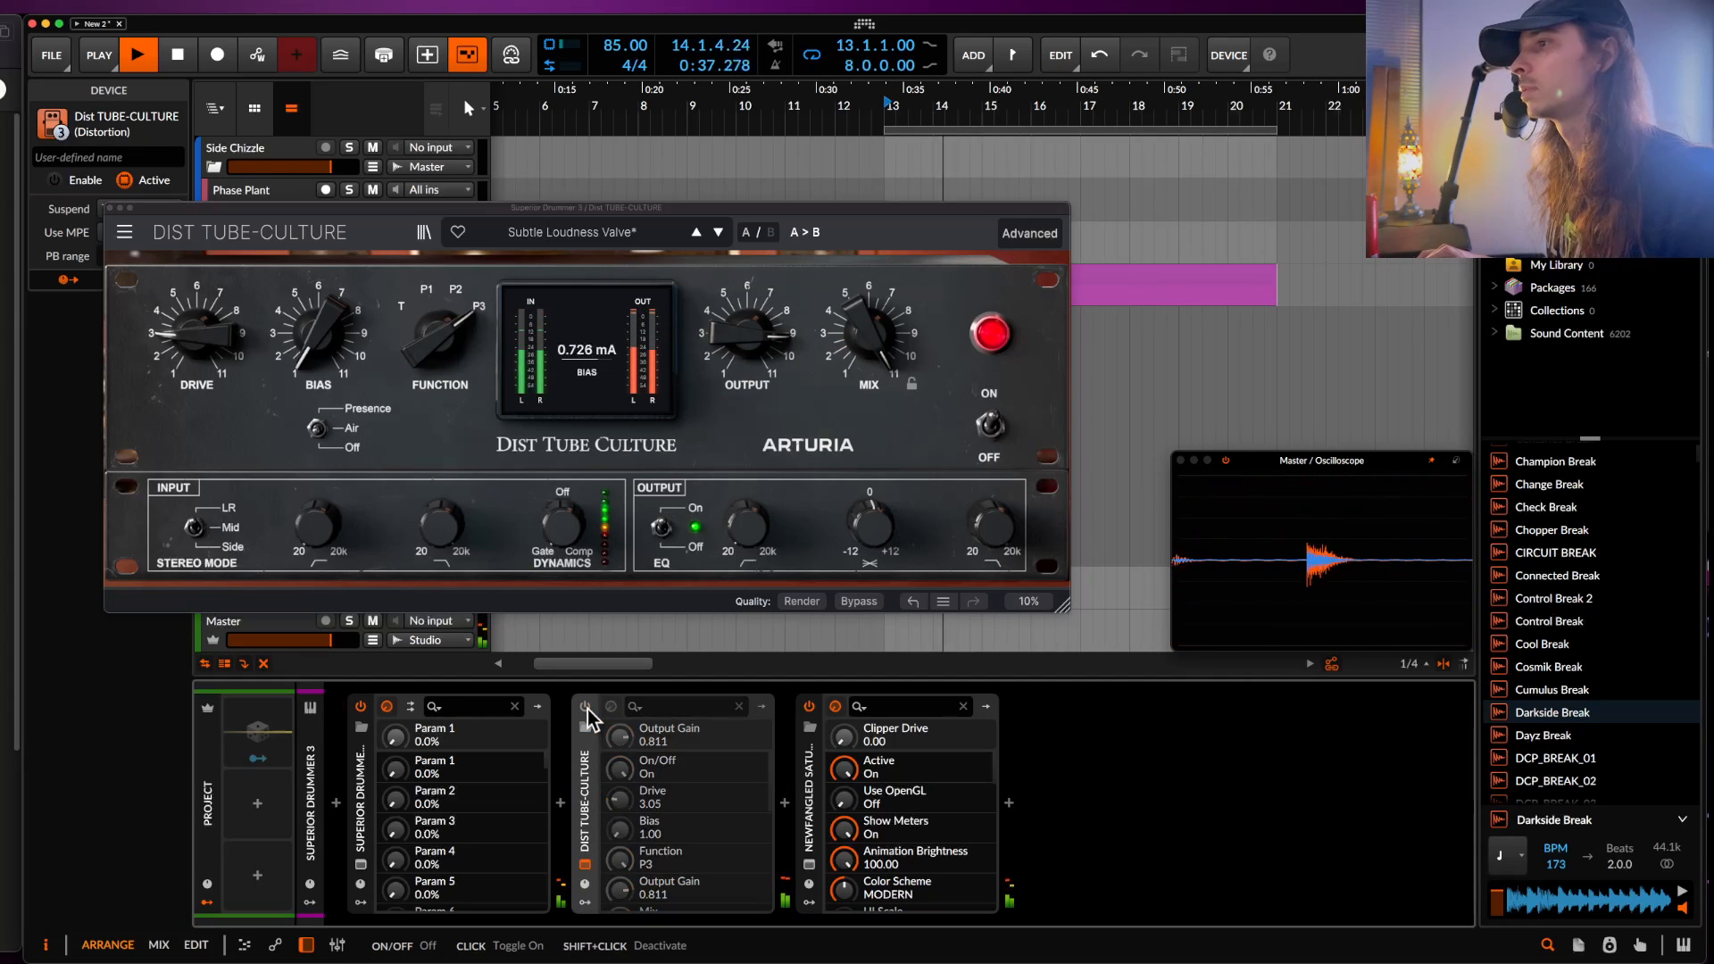
{"action": "left_click", "coordinate": [586, 708]}
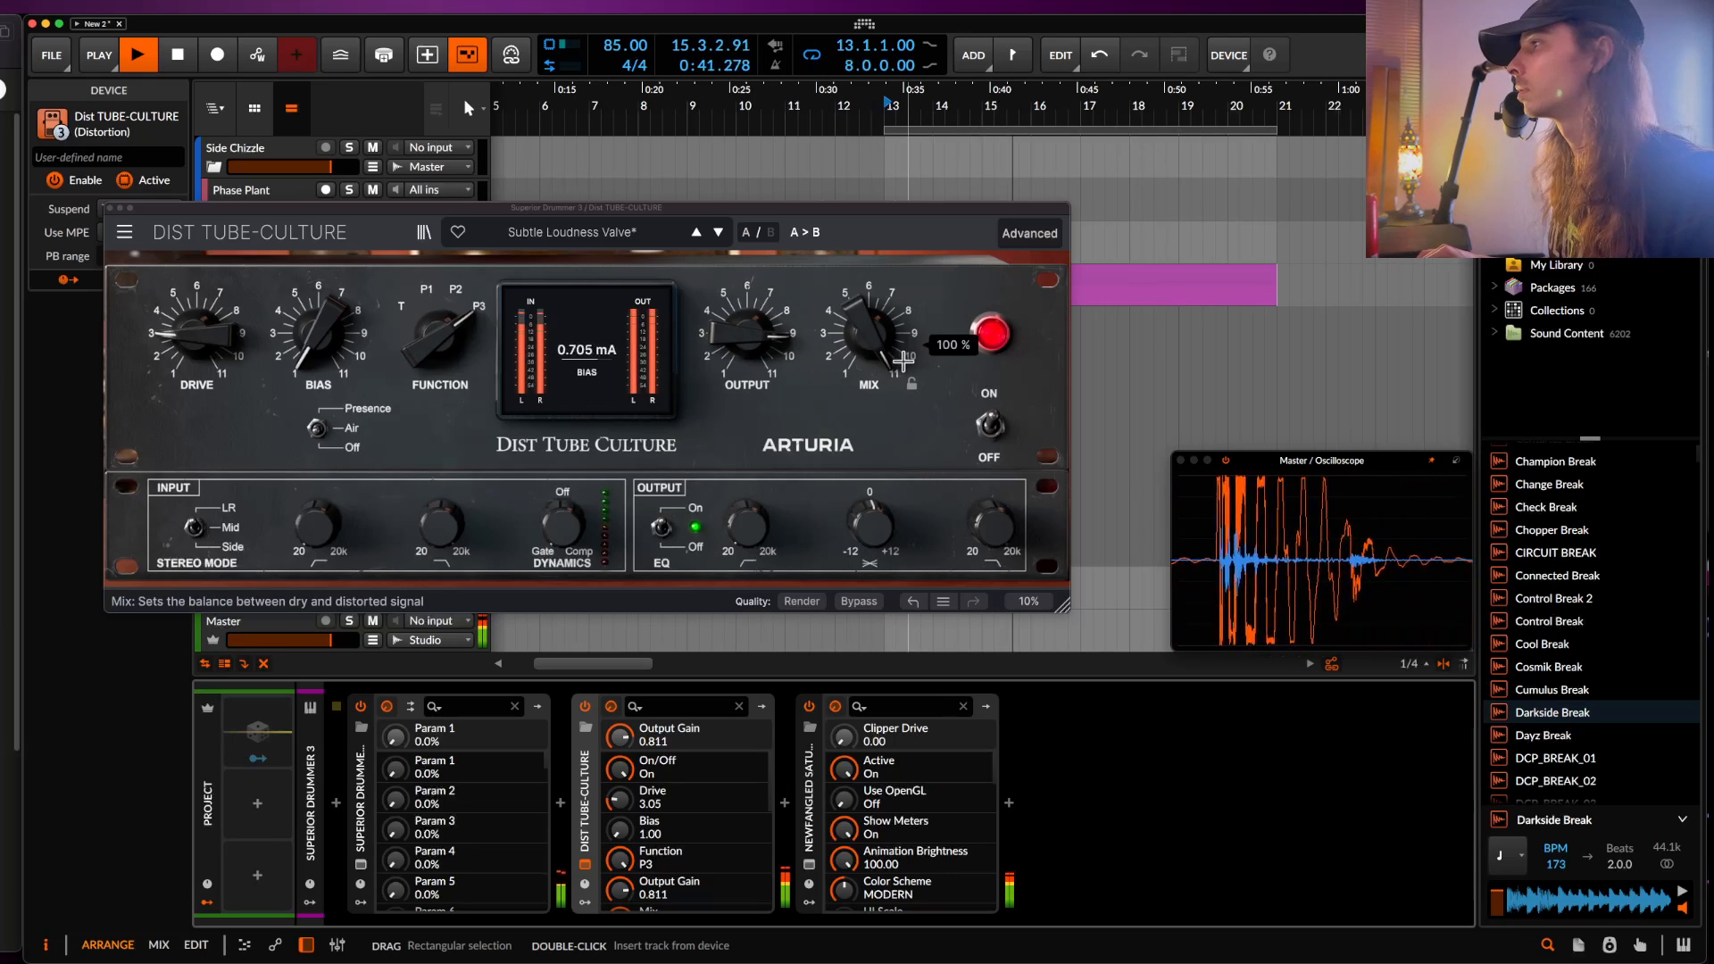
{"action": "key", "text": "space"}
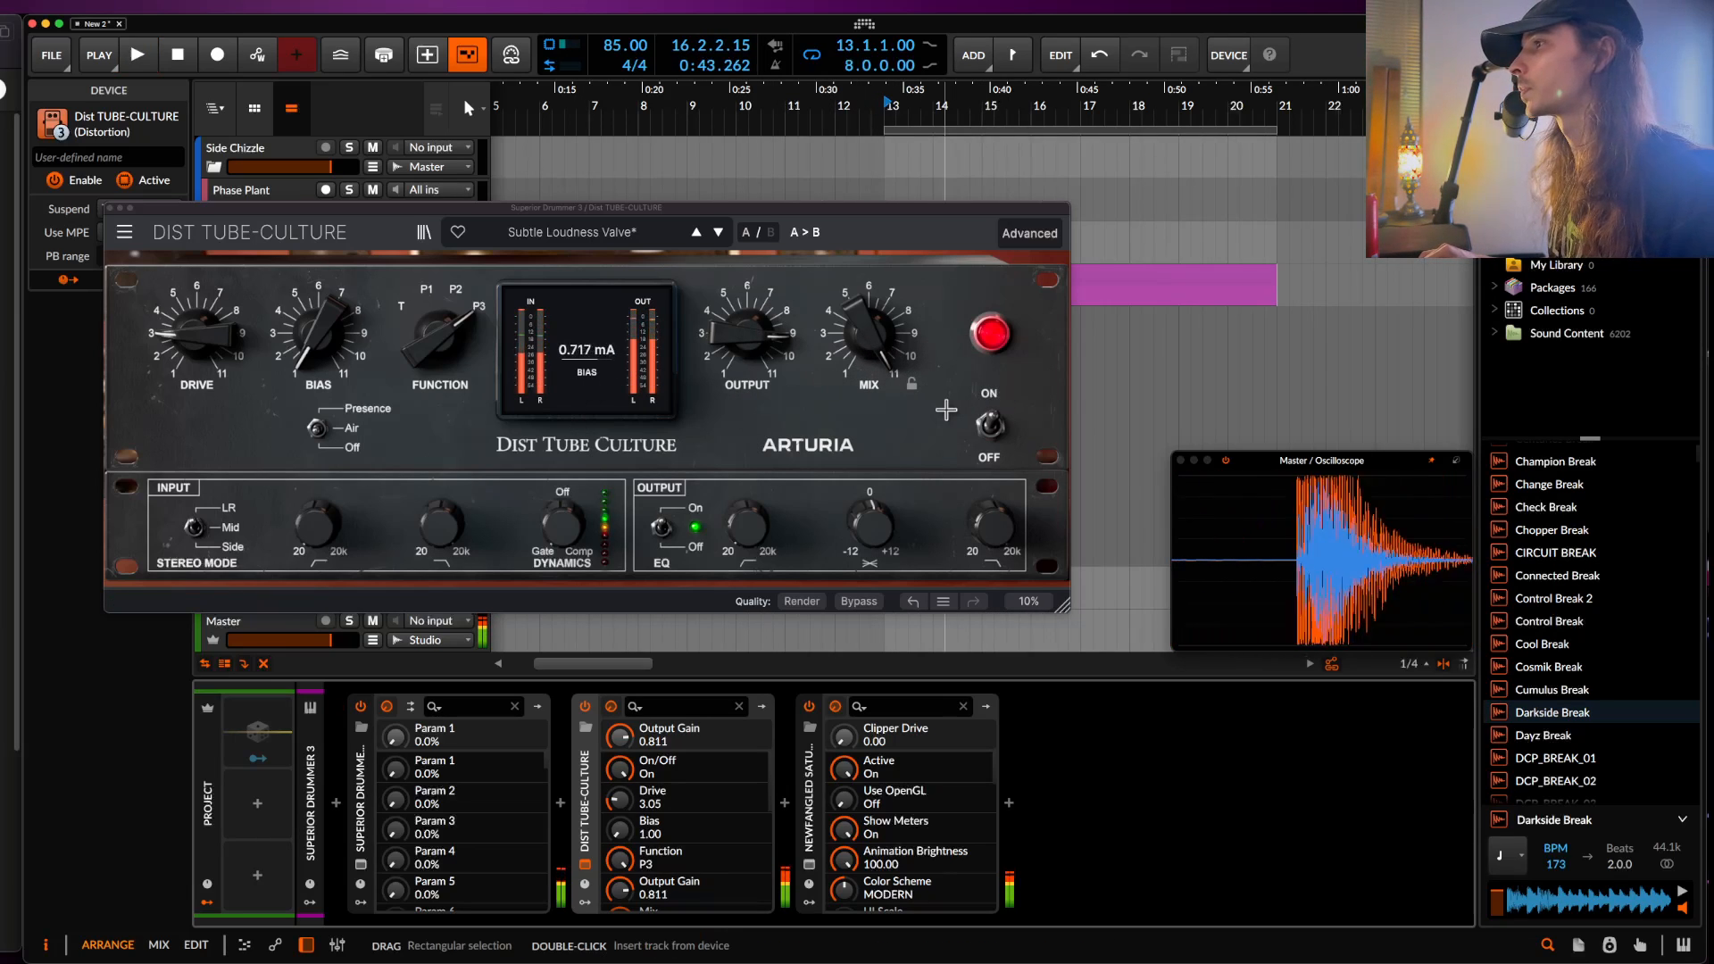